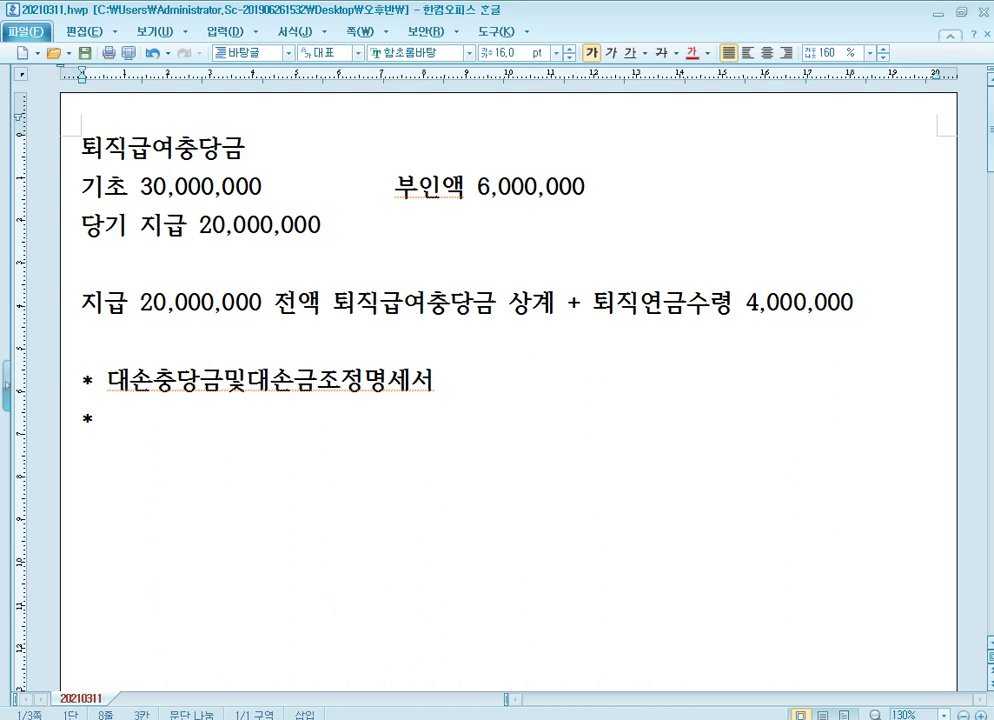
Add "기출문제" to the second bullet and the reference "p.593 1276" on a new line beneath it.
text(기출문제)
key(Return)
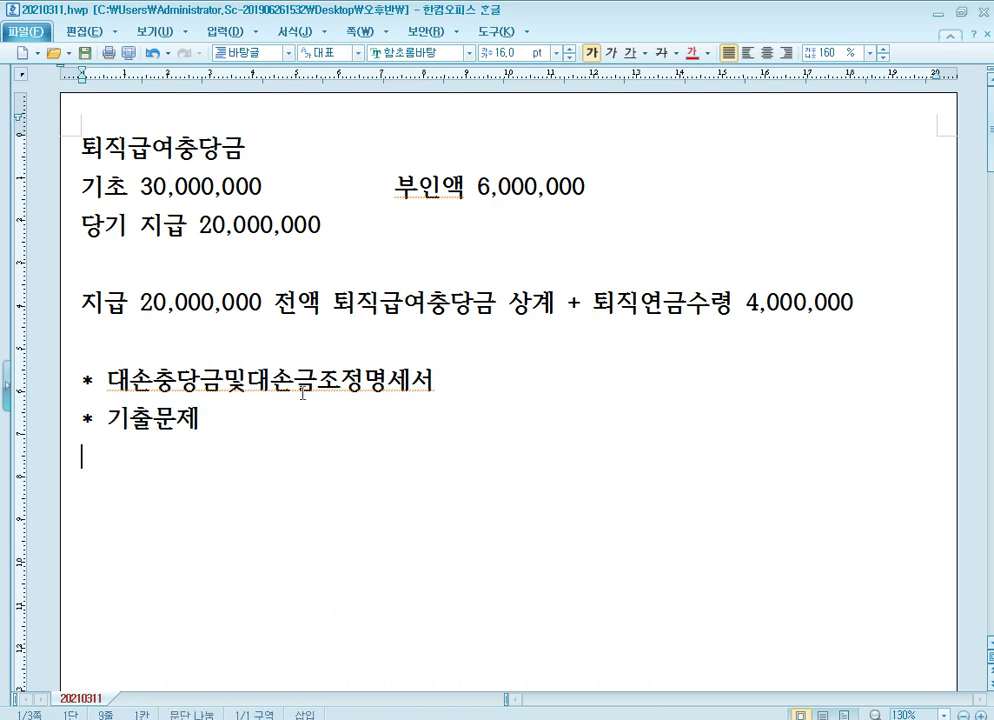
text(p.593)
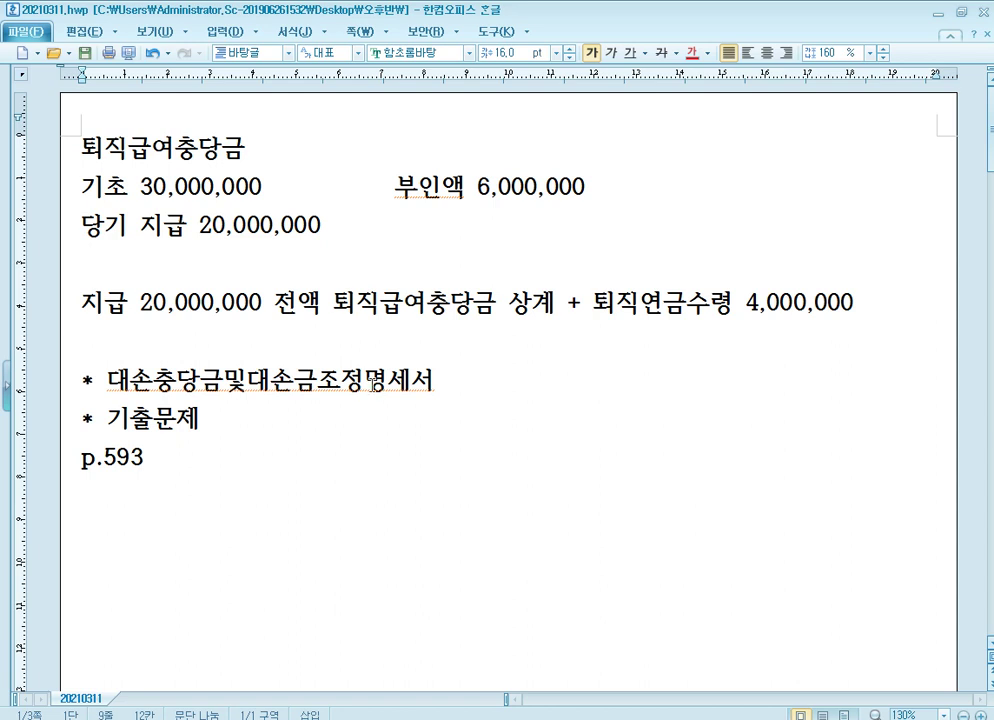
text(1276)
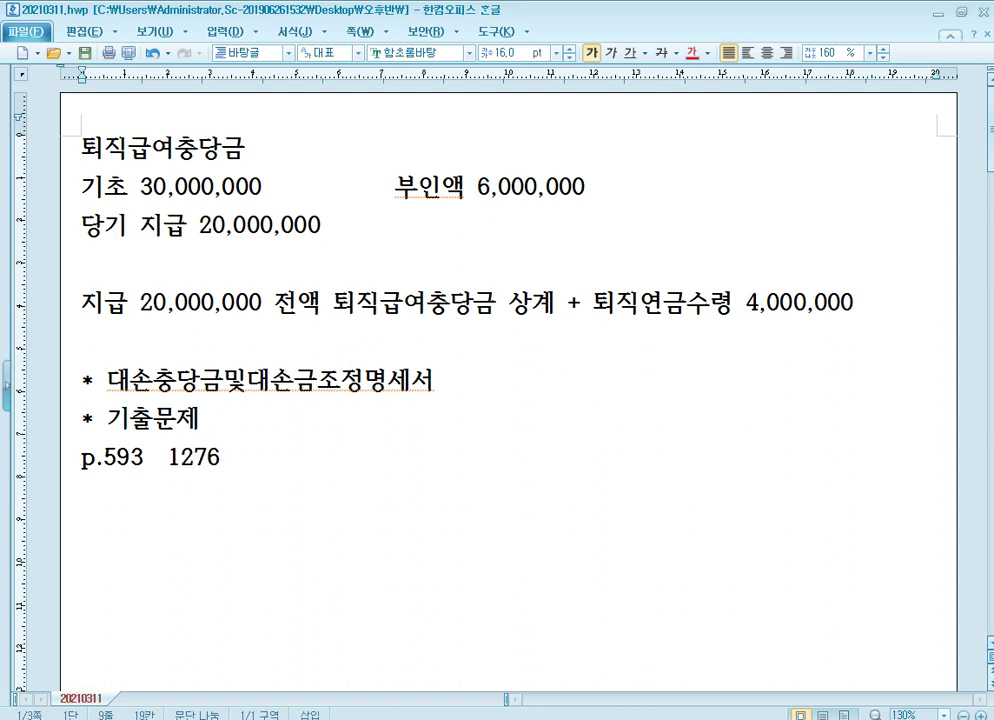
key(Return)
scroll(426, 366, down, 4)
scroll(436, 361, up, 1)
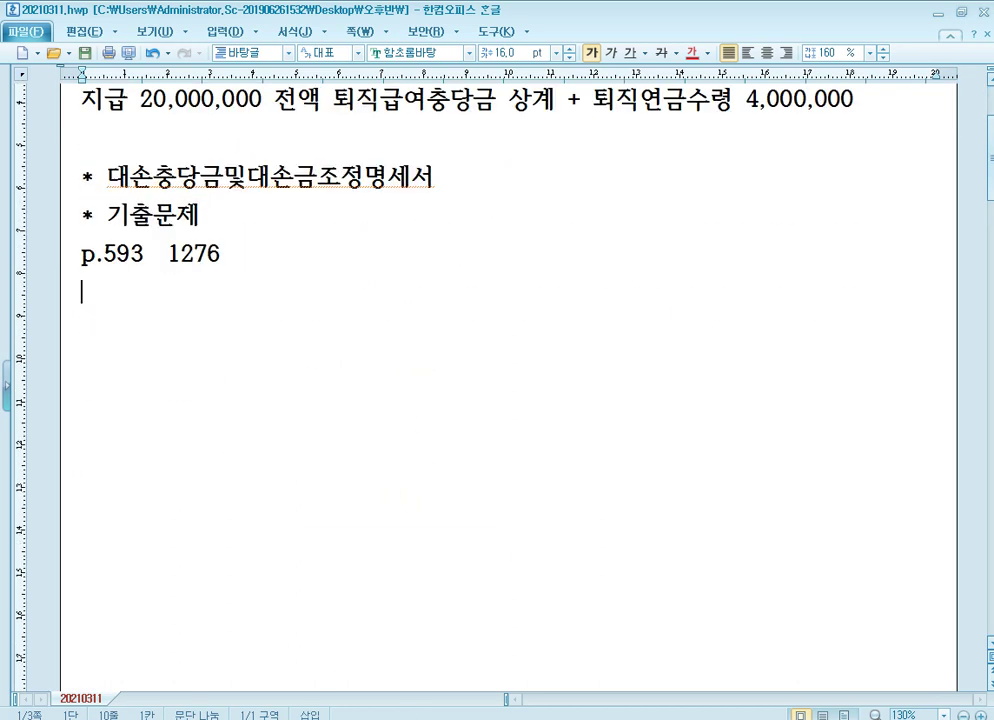
Switch to the textbook in 알PDF and go to page 593, down to the 대손충당금 problem.
click(401, 716)
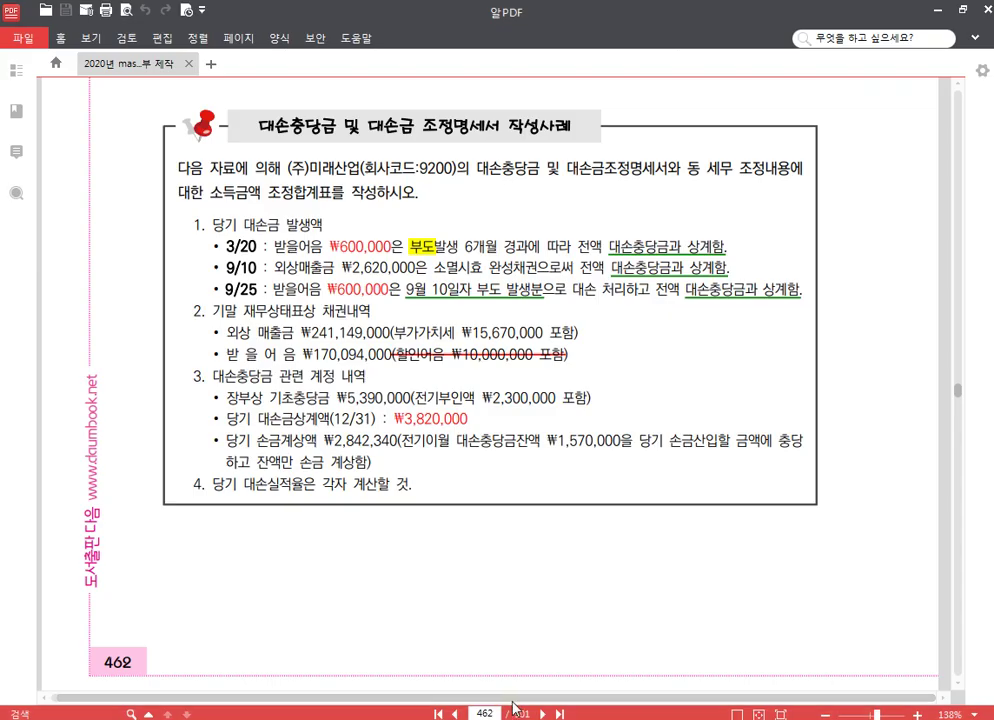
text(593)
key(Return)
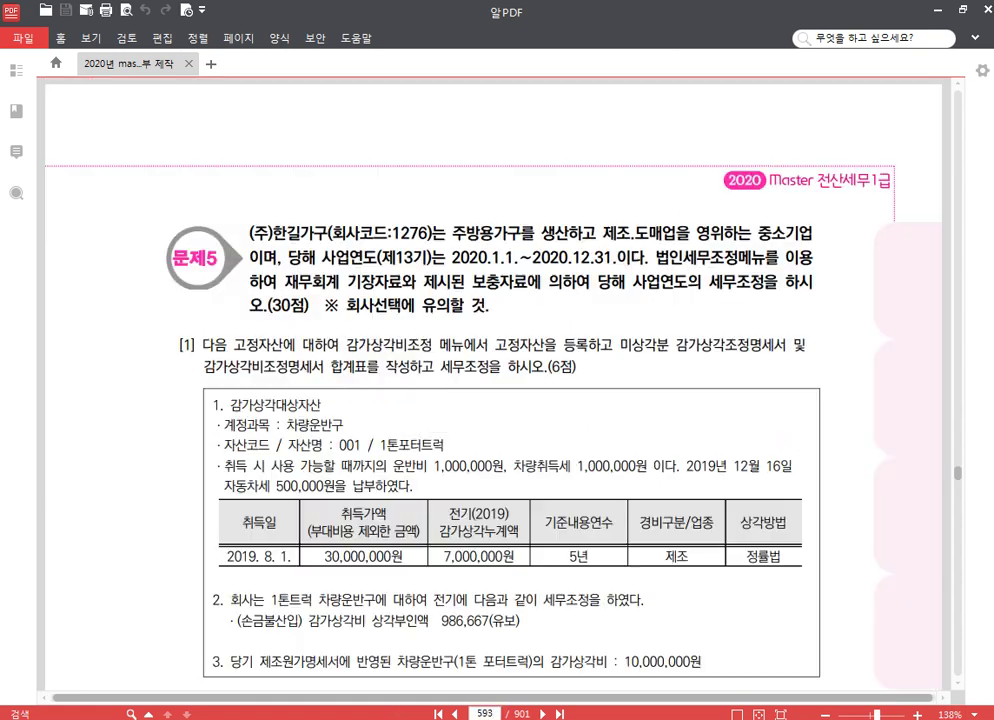
scroll(527, 438, down, 10)
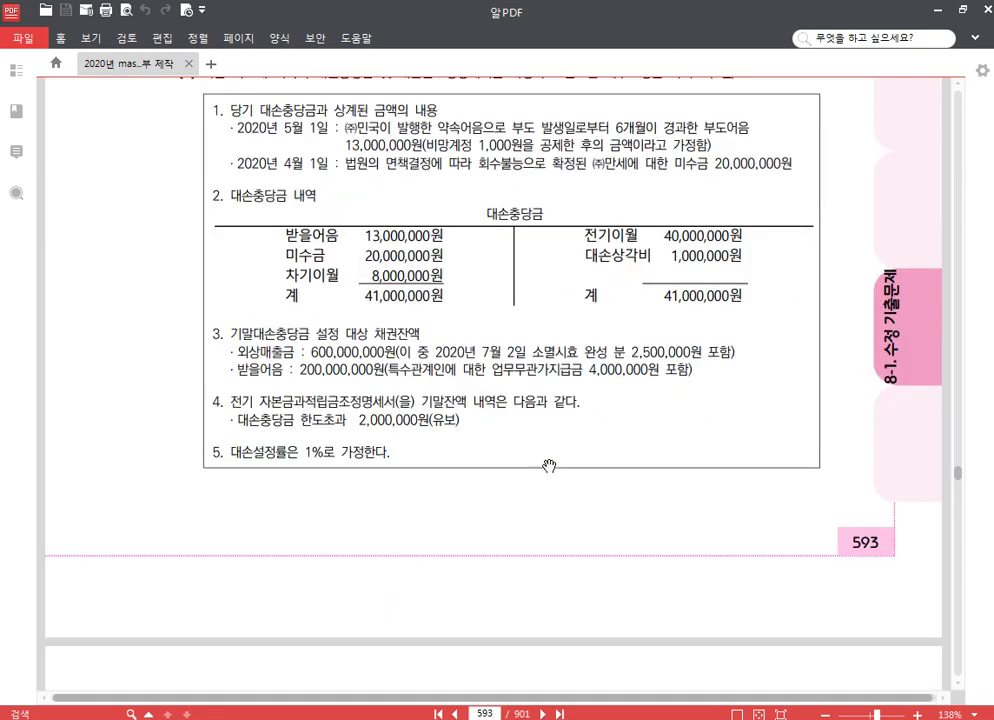
Switch to KcLep and change the working company to the one with code 1276, (주)한길가구.
click(440, 716)
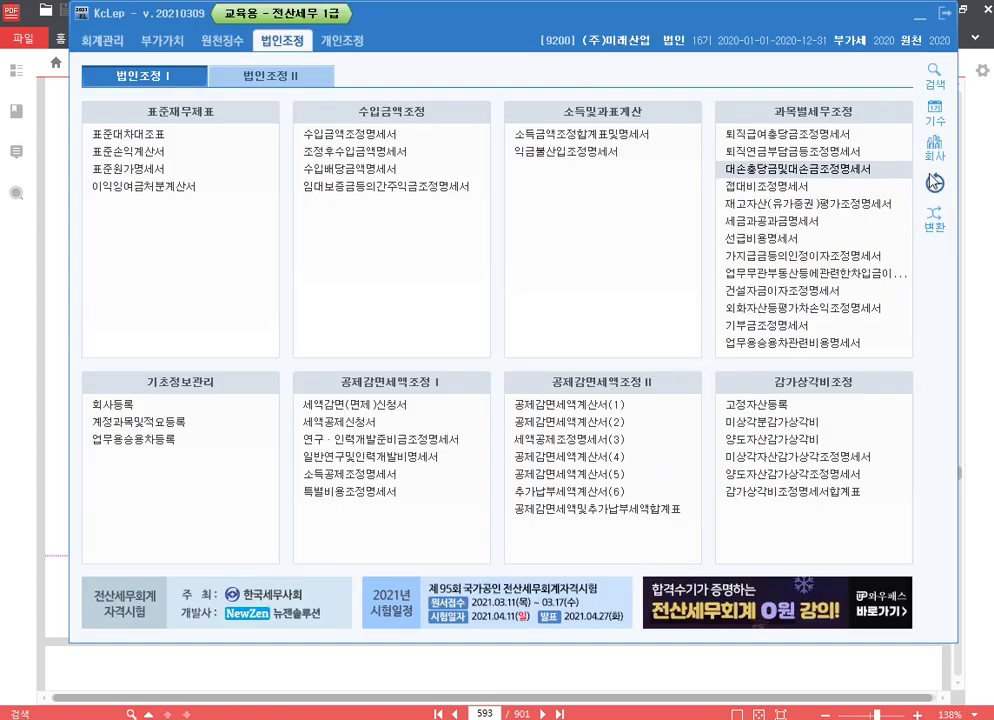
click(934, 148)
text(1276)
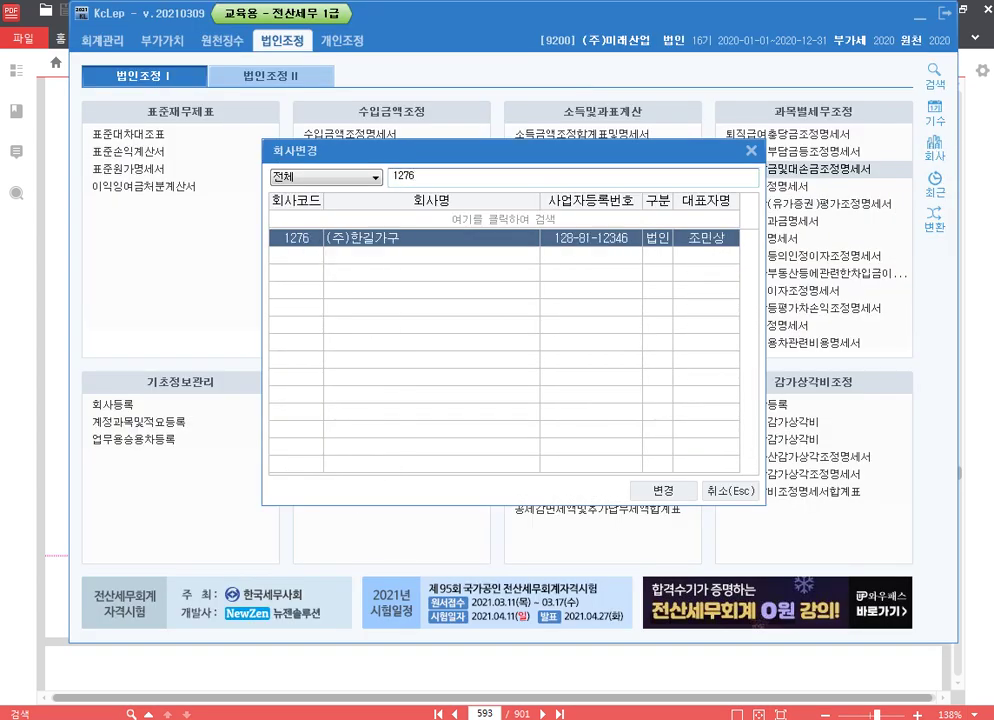
key(Return)
Return to the textbook PDF and highlight "대손충당금과 상계" in item 1 of problem [2].
click(987, 230)
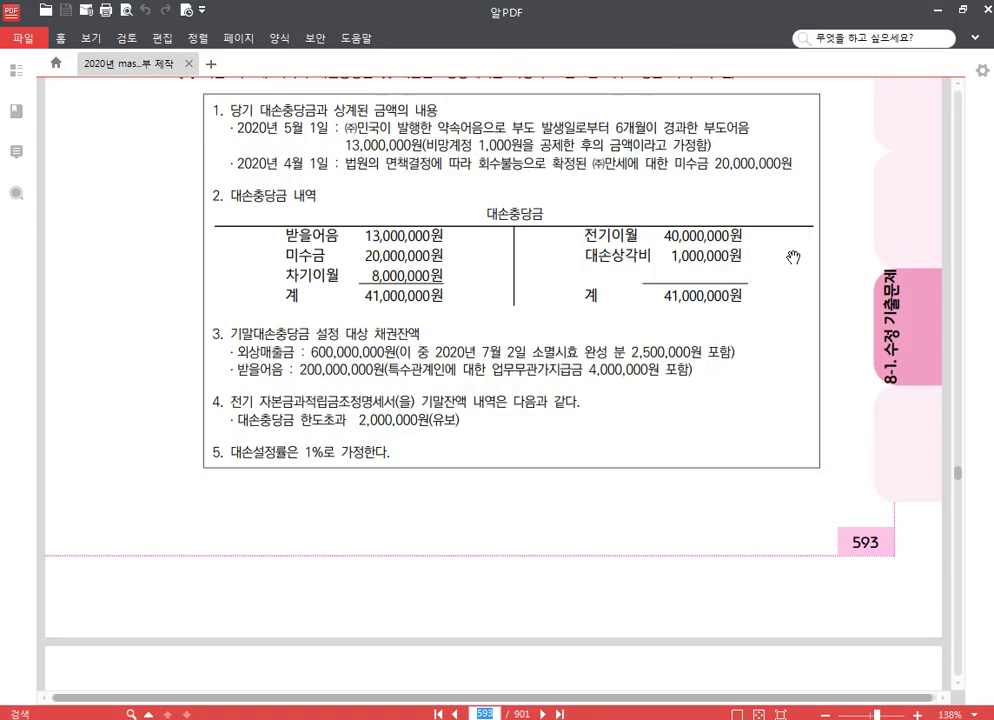
scroll(625, 232, up, 4)
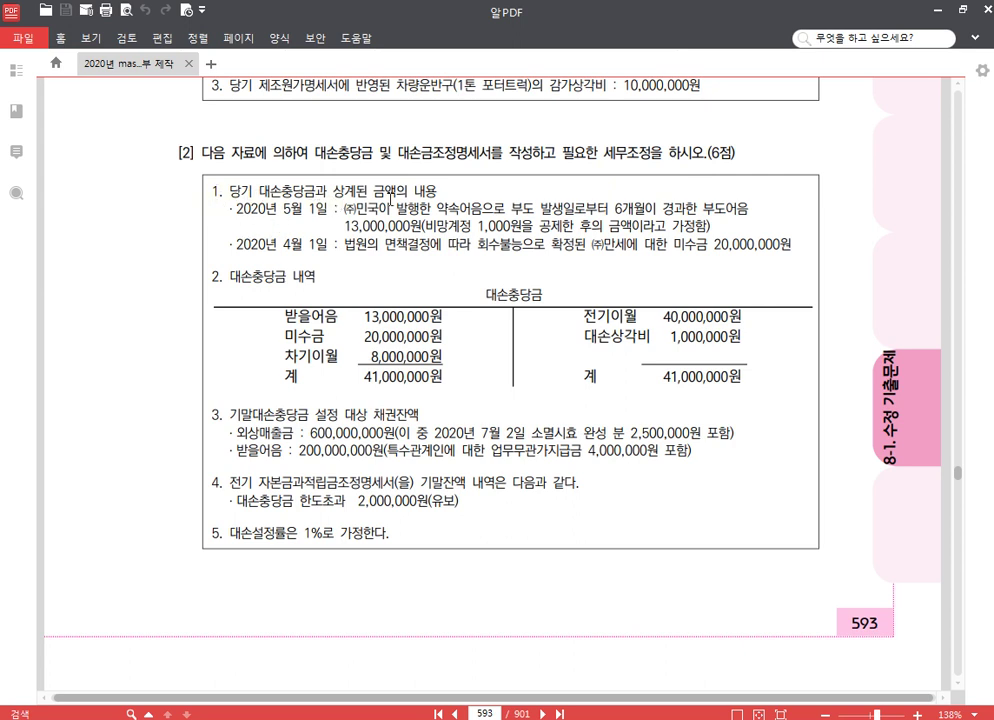
drag(258, 189, 350, 190)
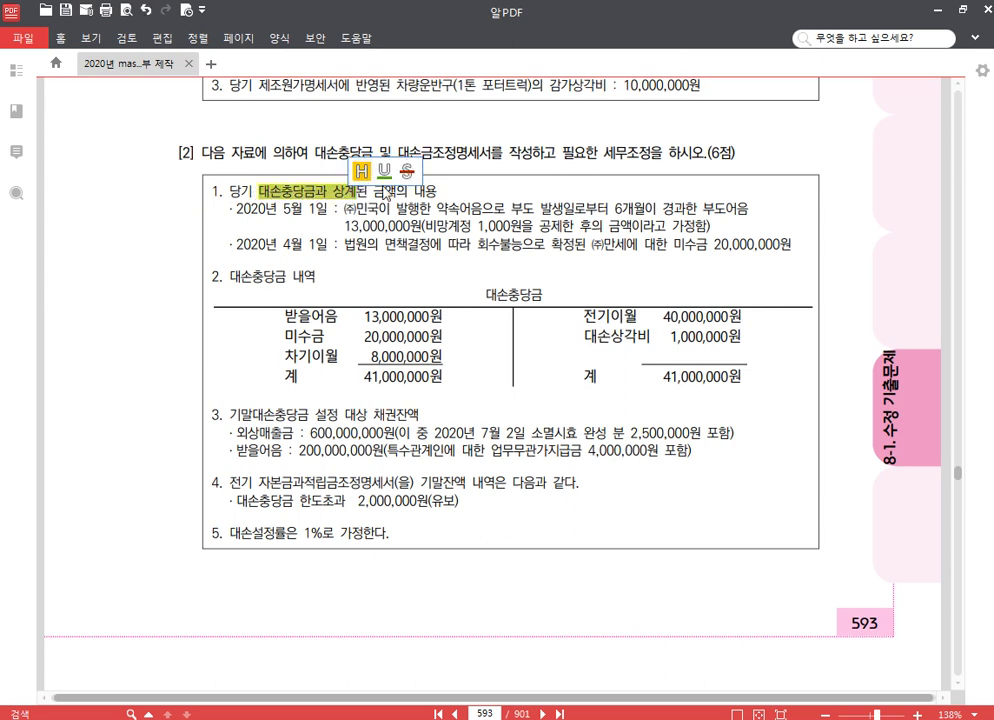
click(280, 138)
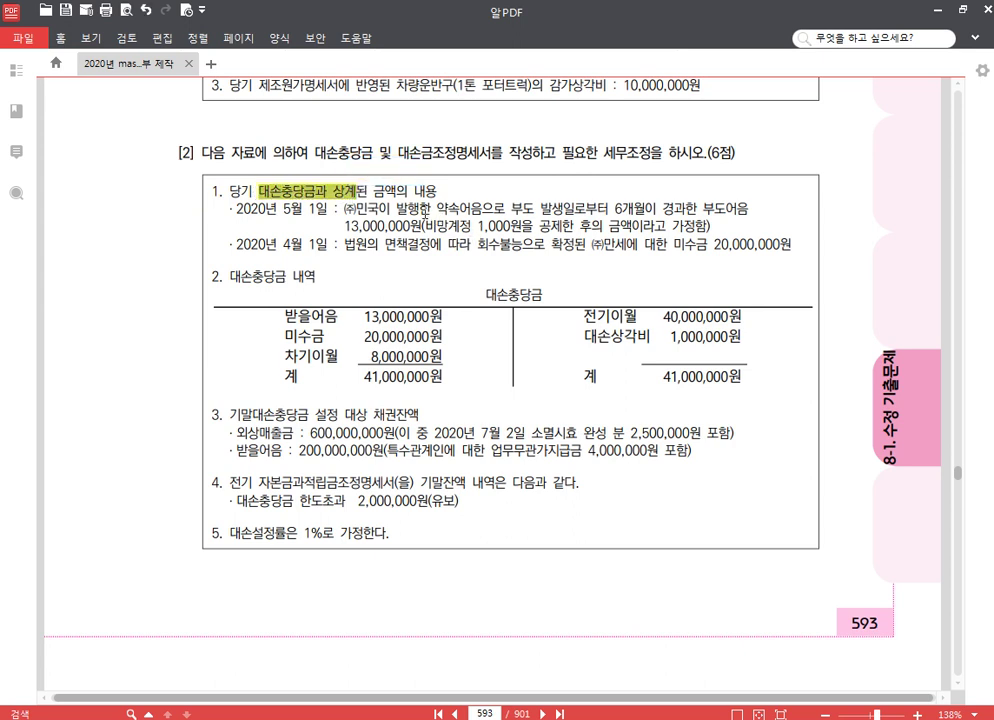
click(413, 210)
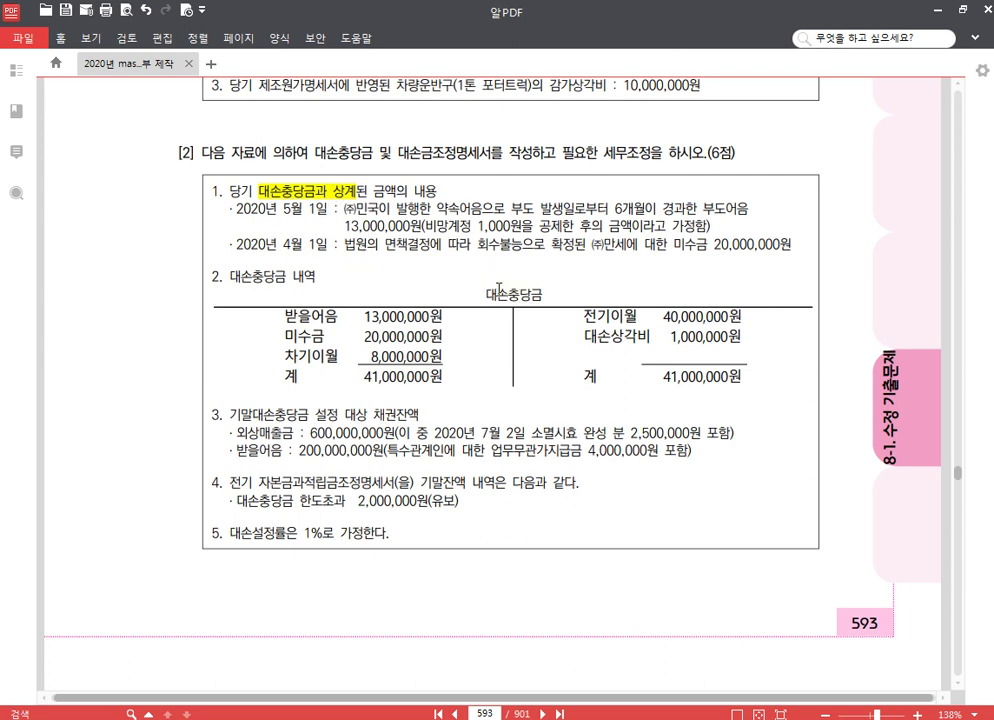
Highlight the "전기이월 40,000,000원" and "대손상각비 1,000,000원" entries in the 대손충당금 account table.
scroll(541, 386, down, 1)
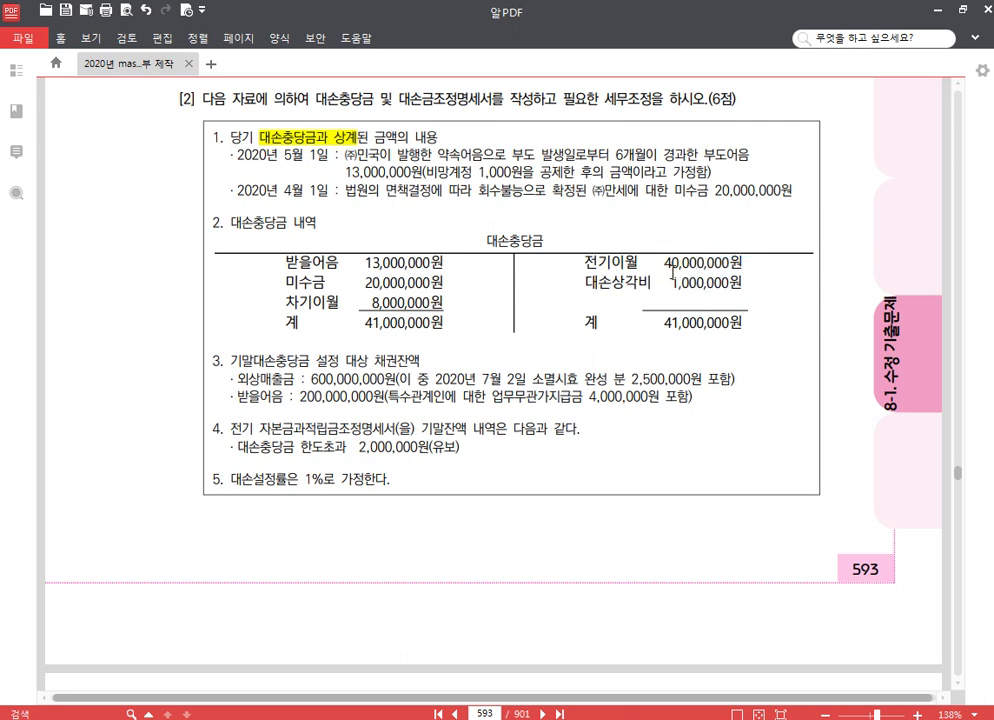
drag(586, 263, 743, 263)
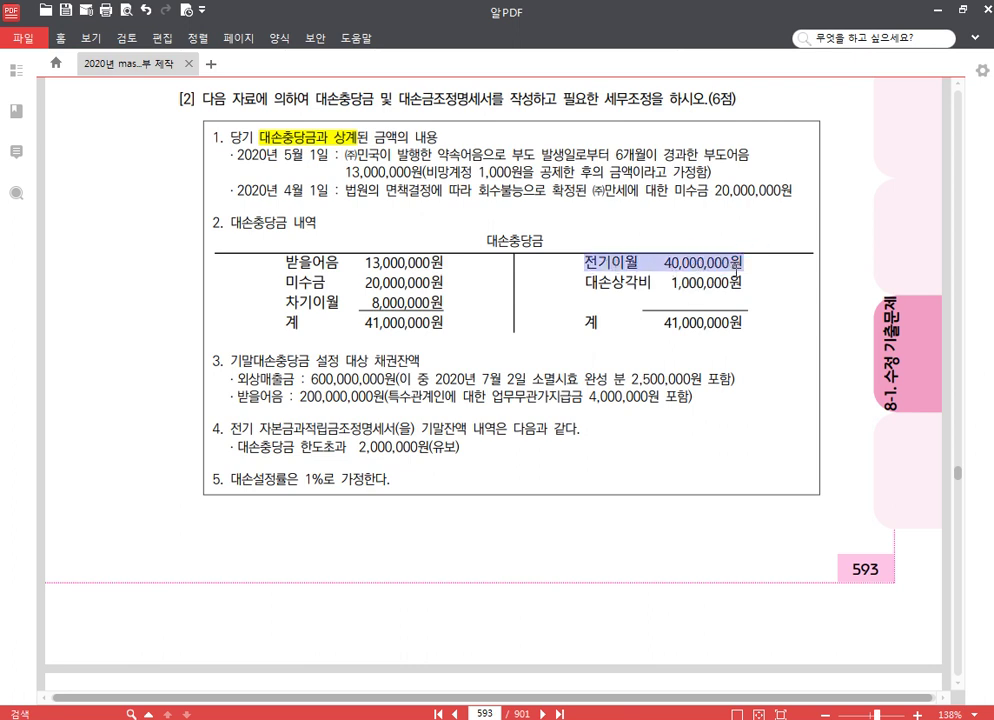
click(750, 250)
drag(586, 283, 742, 284)
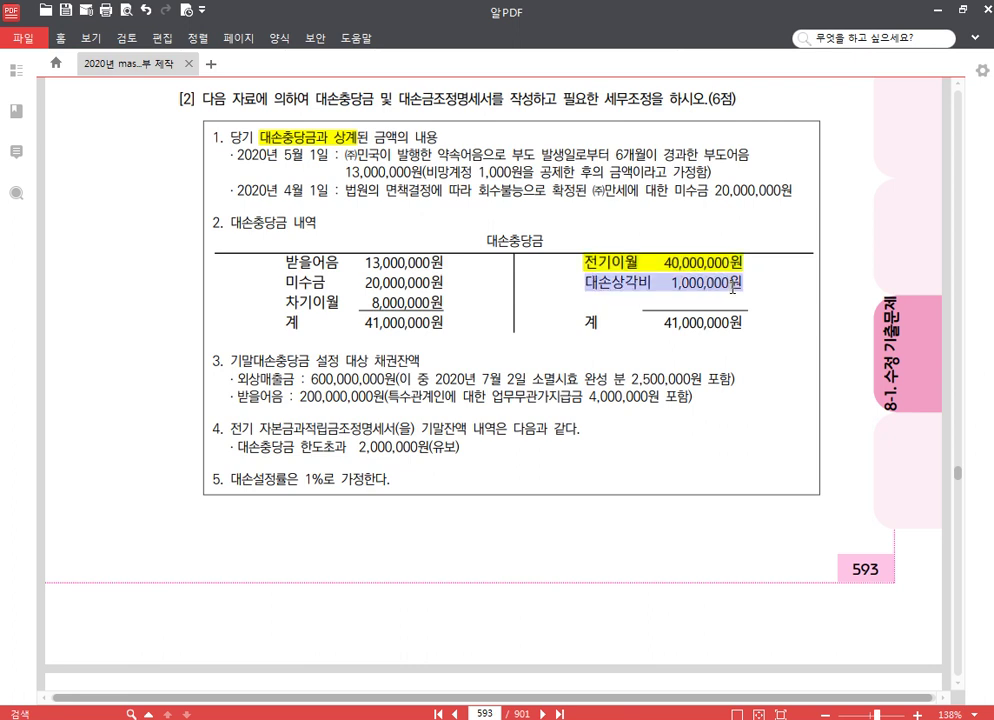
click(746, 262)
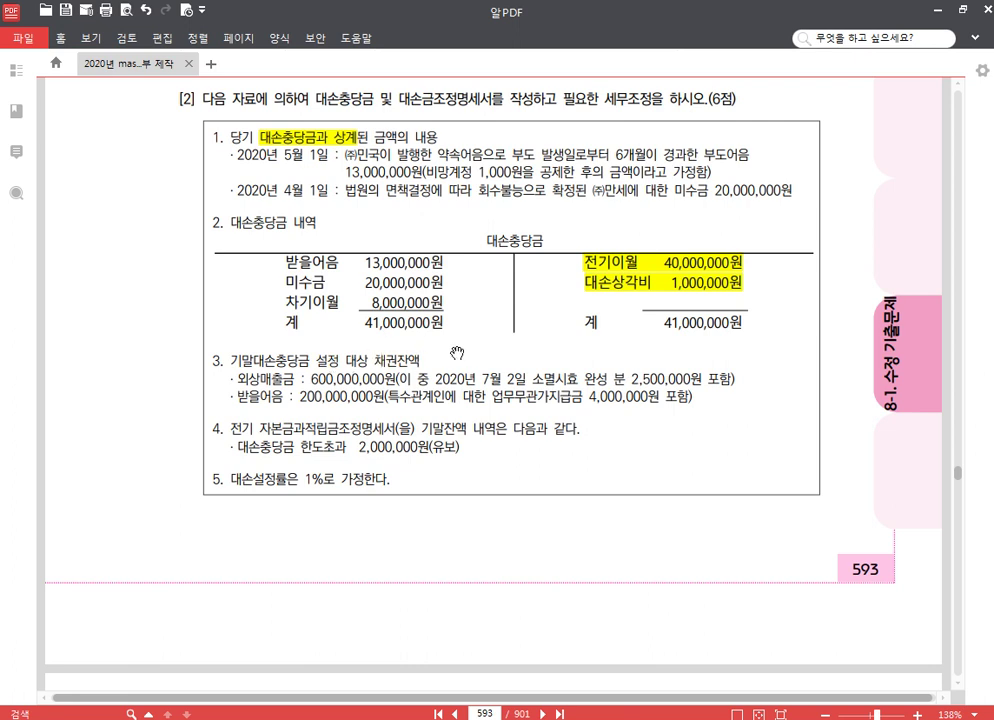
Highlight "2020년 7월 2일 소멸시효 완성 분 2,500,000원" in the 외상매출금 line of item 3.
scroll(428, 330, down, 1)
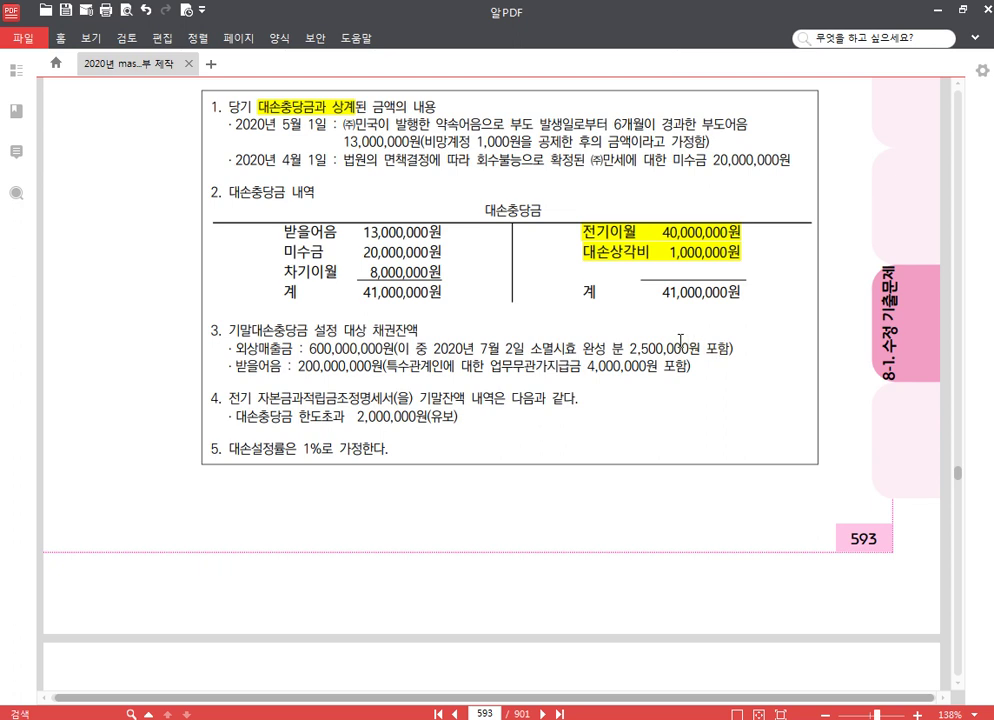
scroll(560, 290, down, 1)
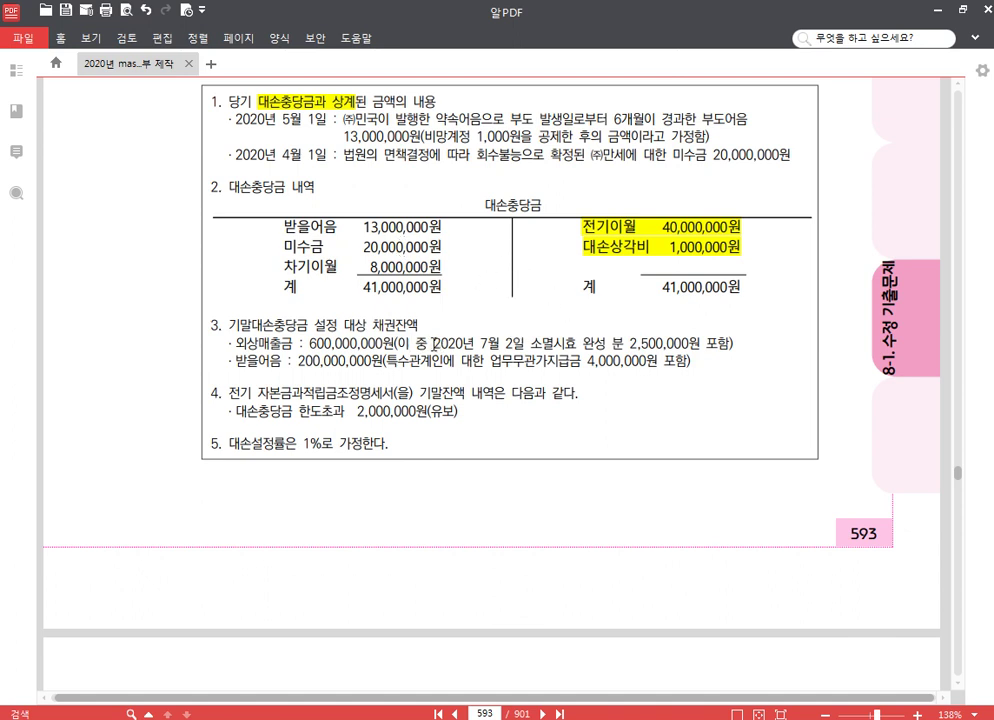
drag(433, 344, 702, 343)
click(711, 318)
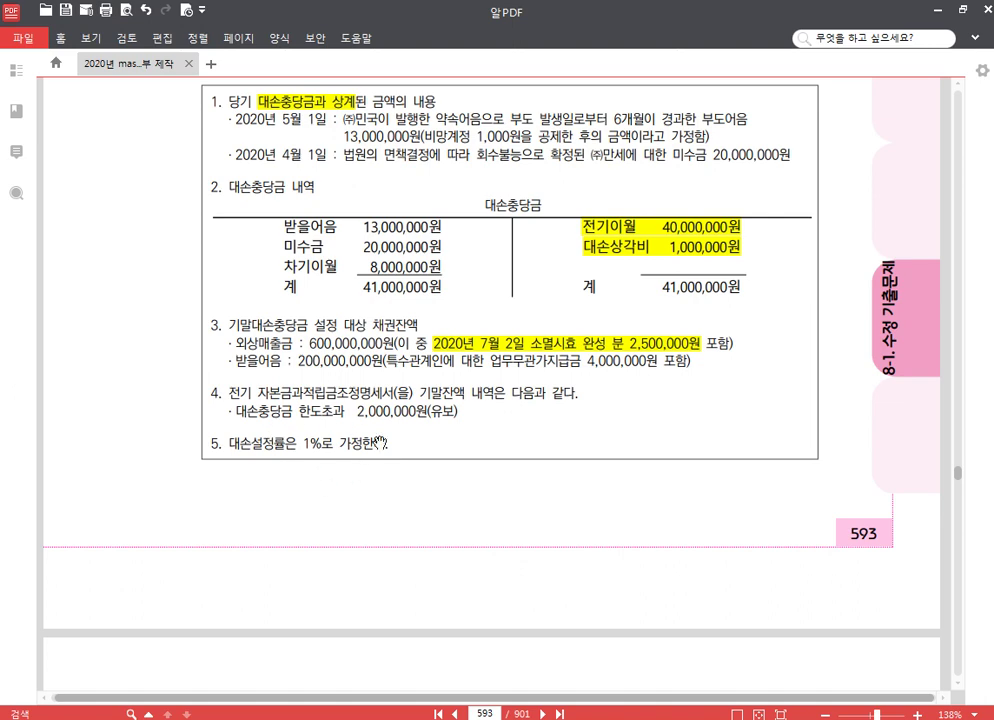
Switch to KcLep and open the 대손충당금및대손금조정명세서 form.
drag(461, 492, 465, 529)
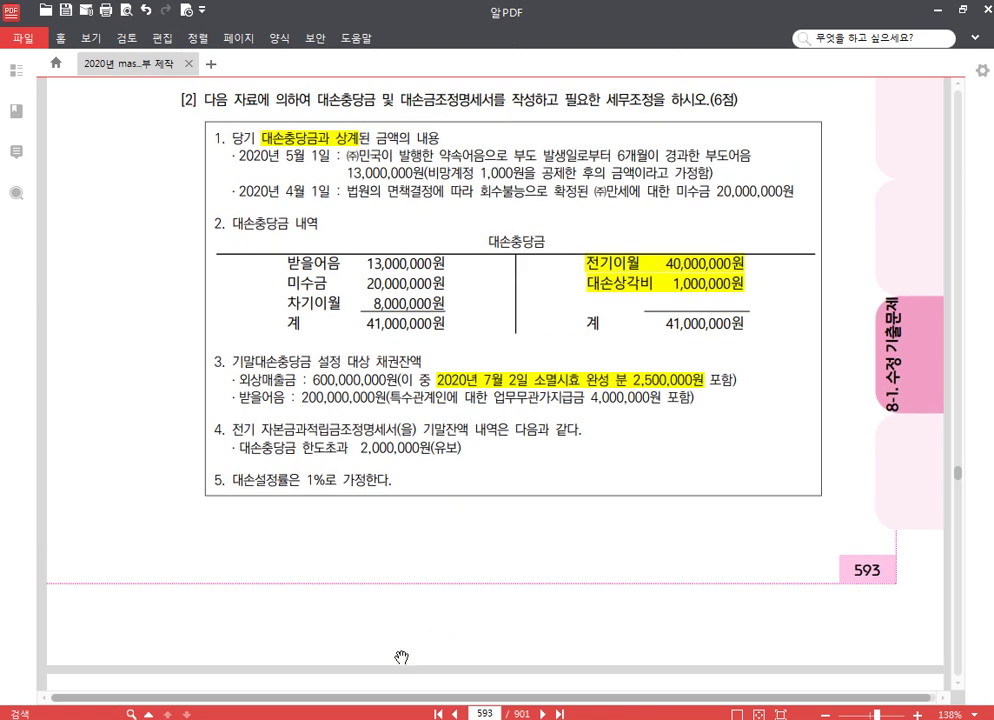
key(alt+Tab)
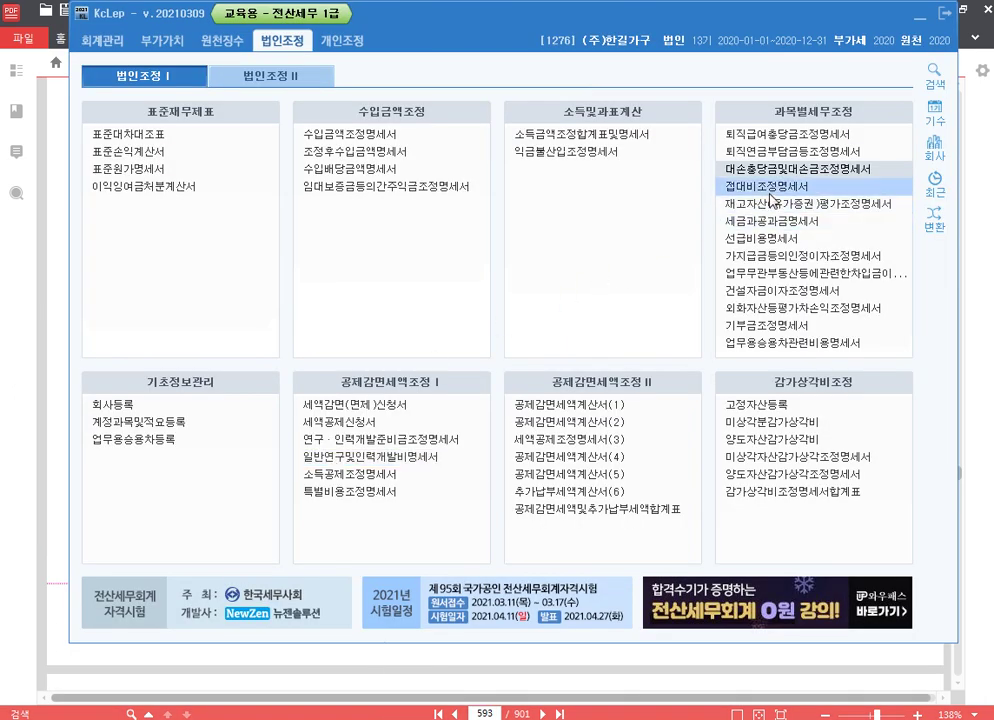
click(790, 170)
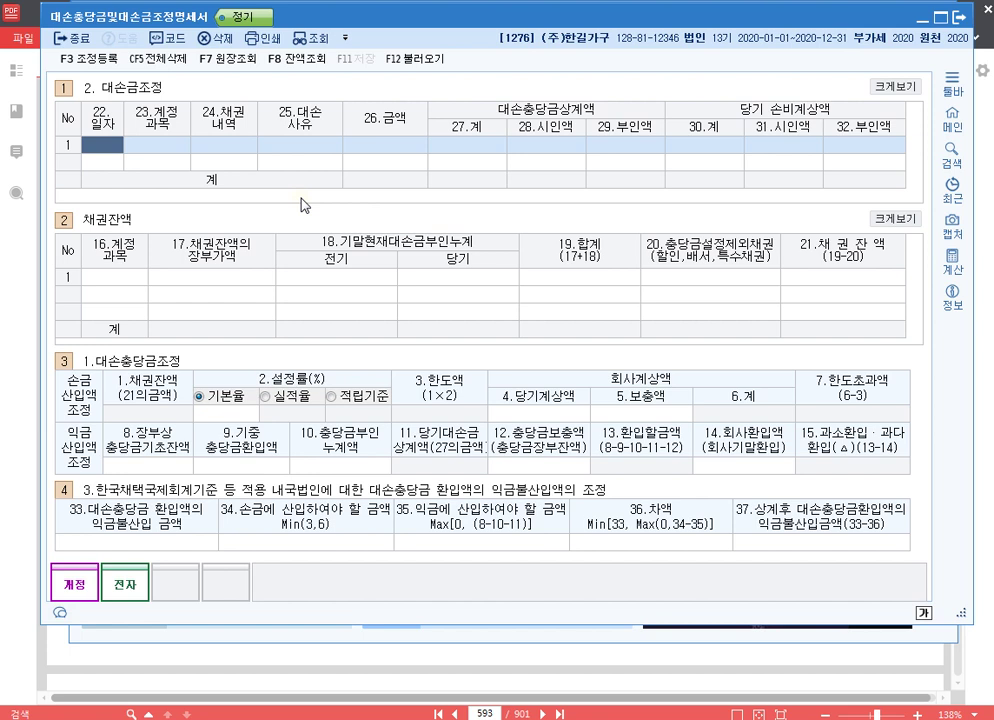
Fill the first 대손금조정 row with date 05.01, account 받을어음 (110), claim type 1.매출채권 and reason 5.부도(6개월경과).
text(0501)
key(Return)
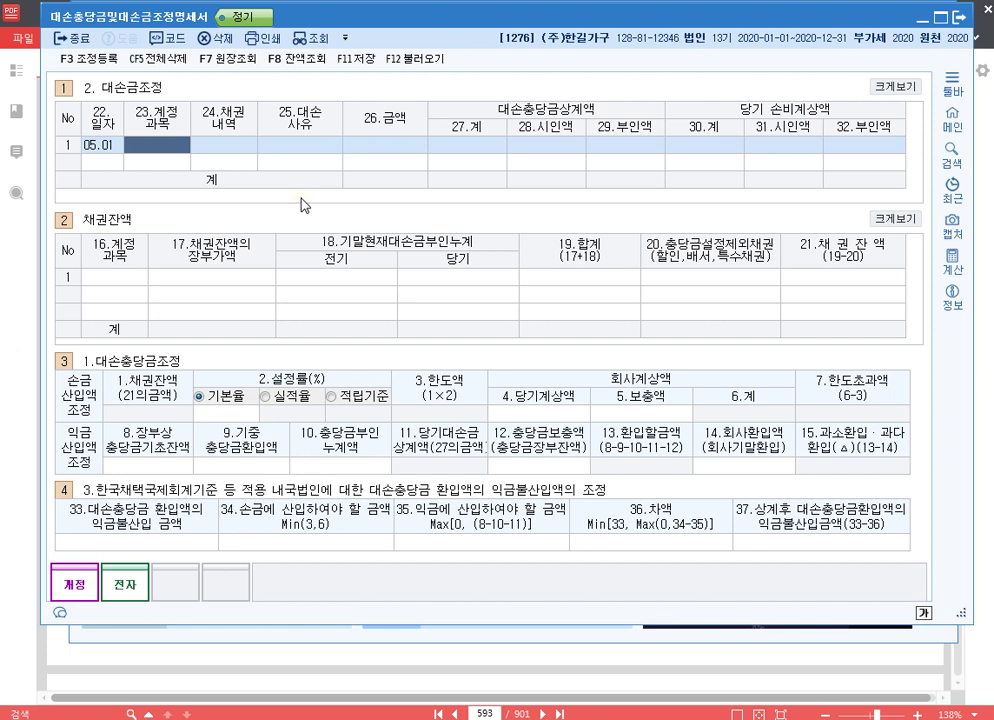
text(110)
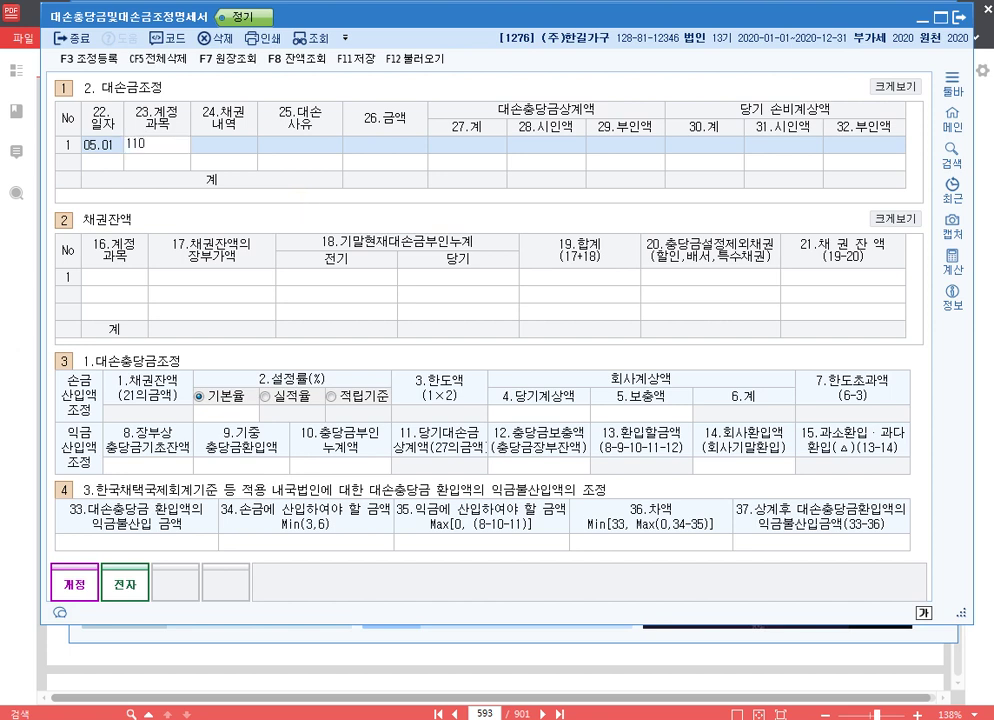
key(Return)
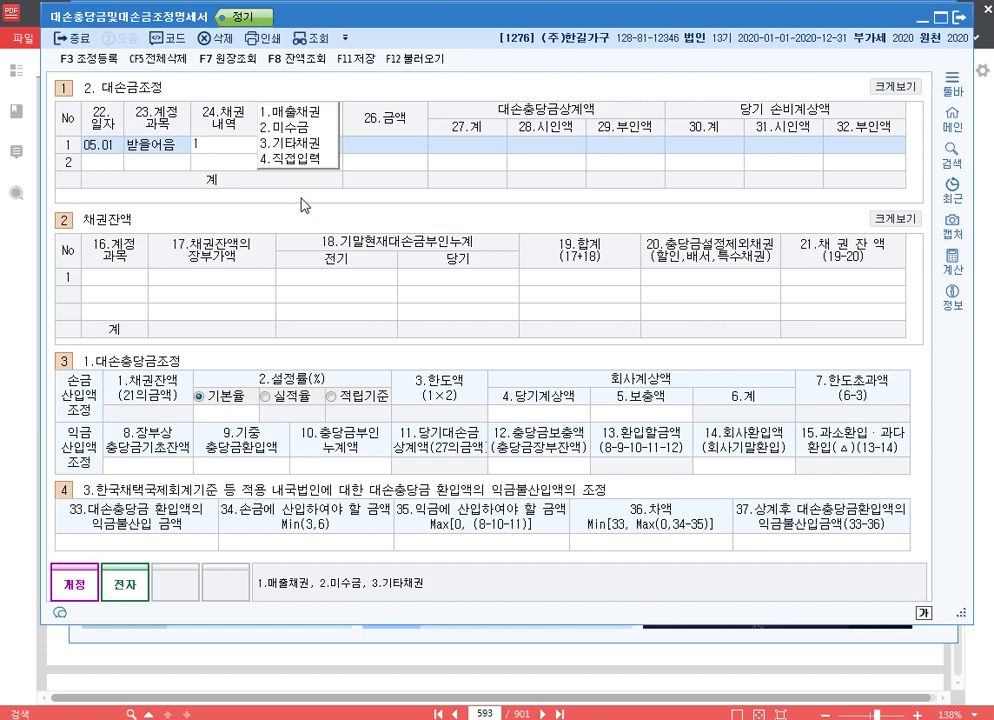
text(1)
key(Return)
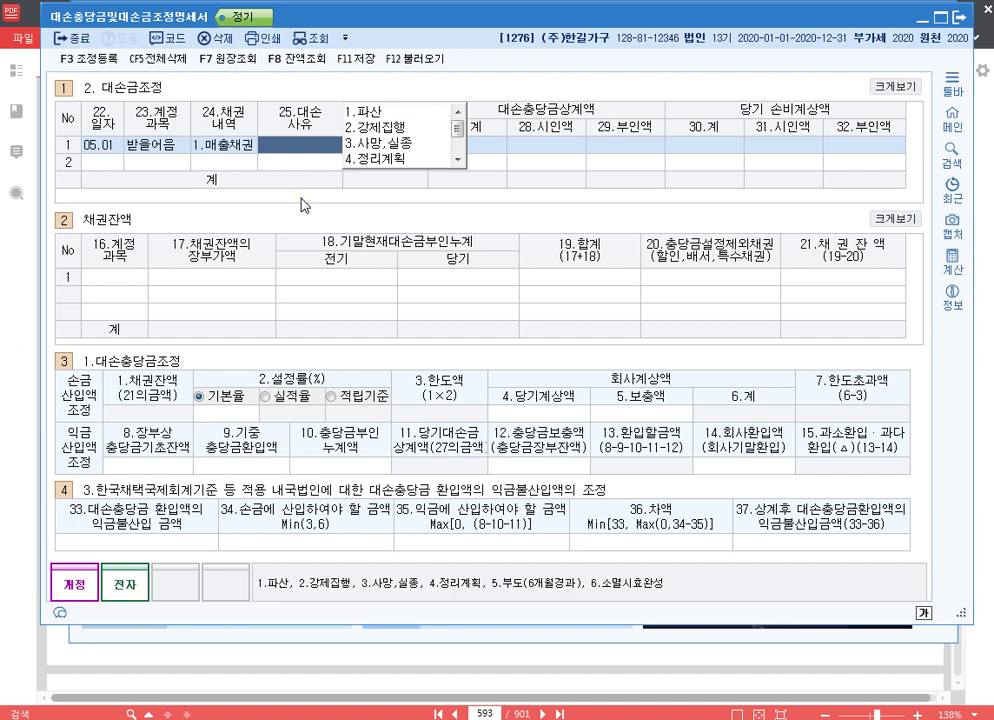
text(5)
key(Return)
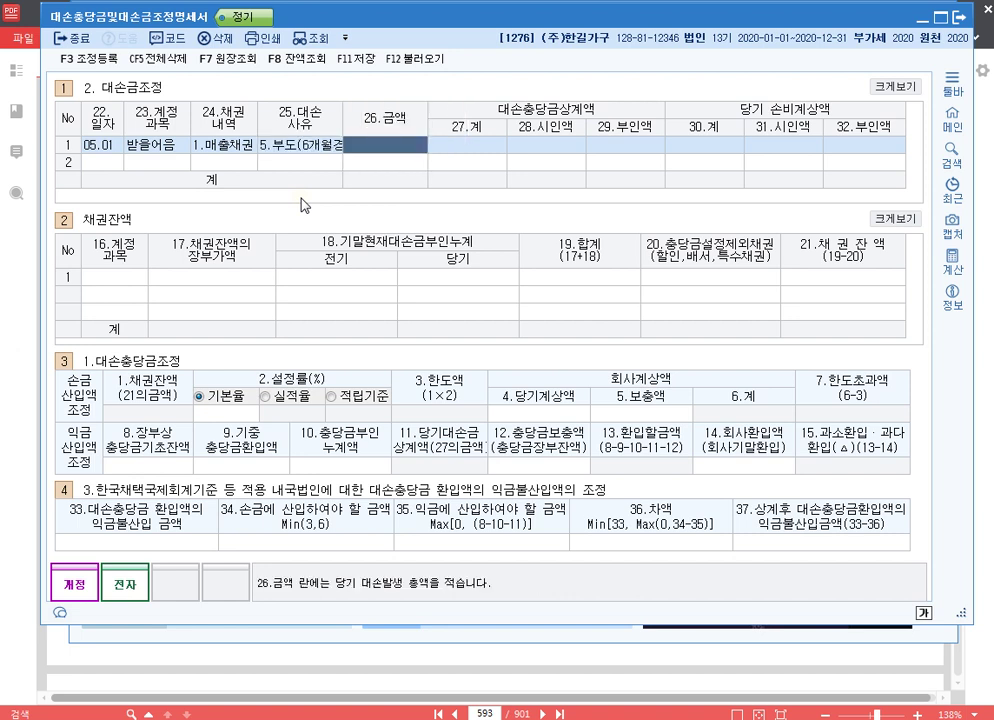
Set the 받을어음 row's 금액 to 13,000,000 and its 대손충당금상계액 시인액 to 13,000,000, leaving 부인액 blank.
text(13000000)
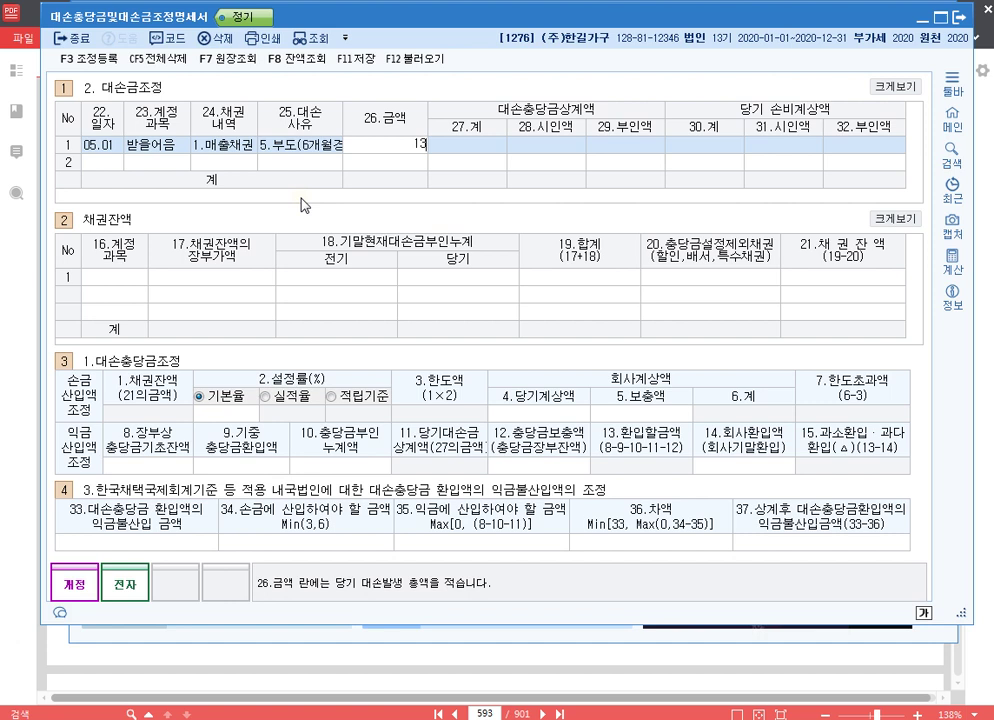
key(Return)
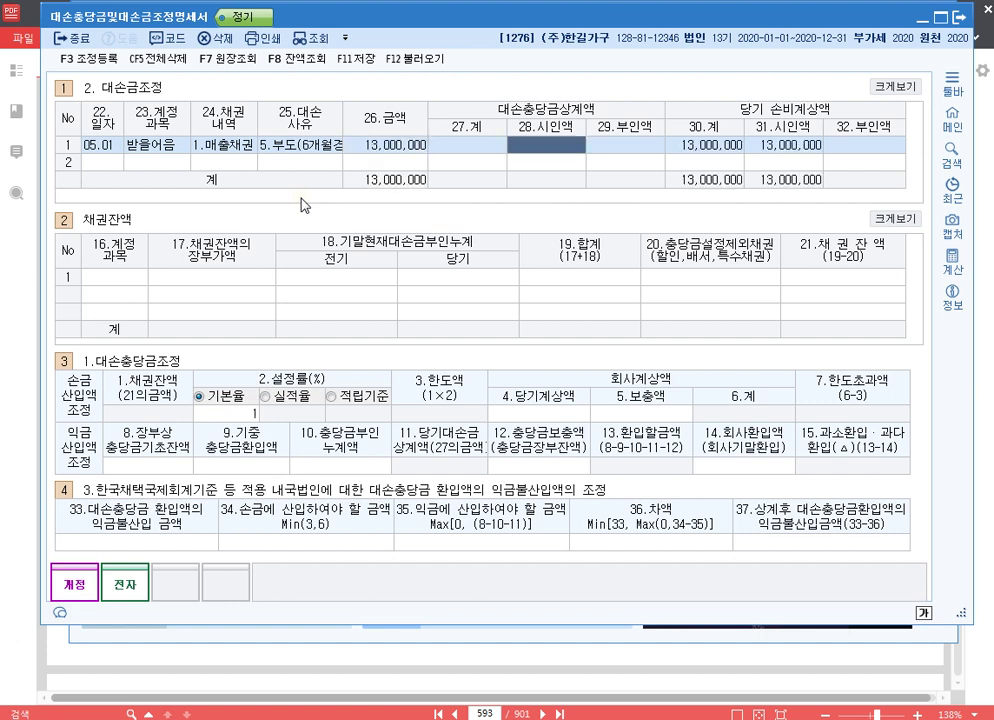
text(13000000)
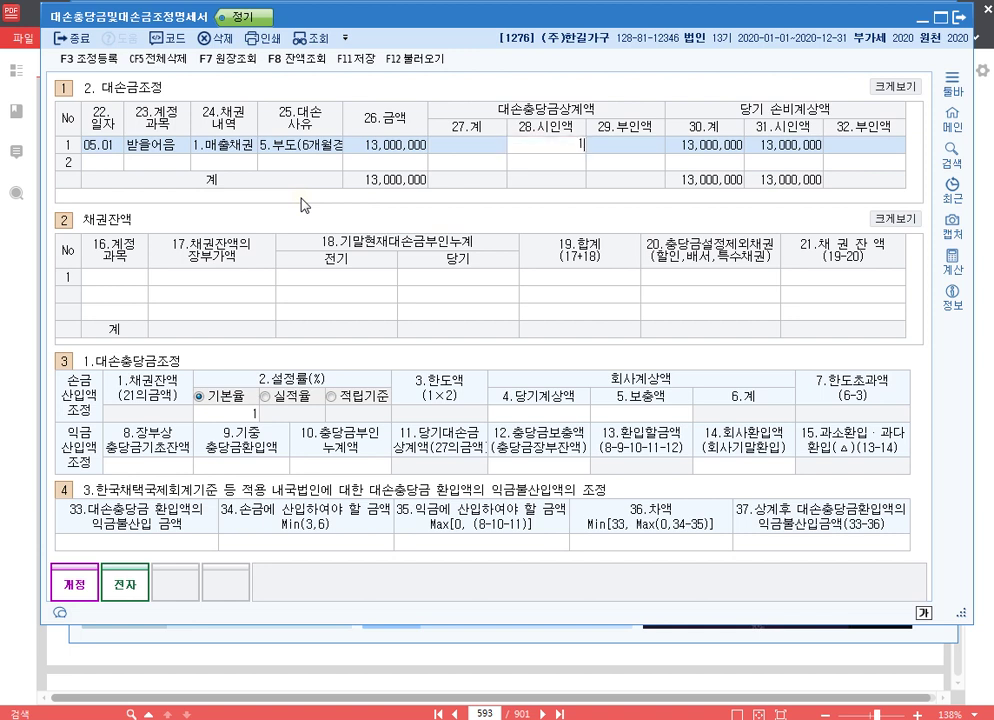
key(Return)
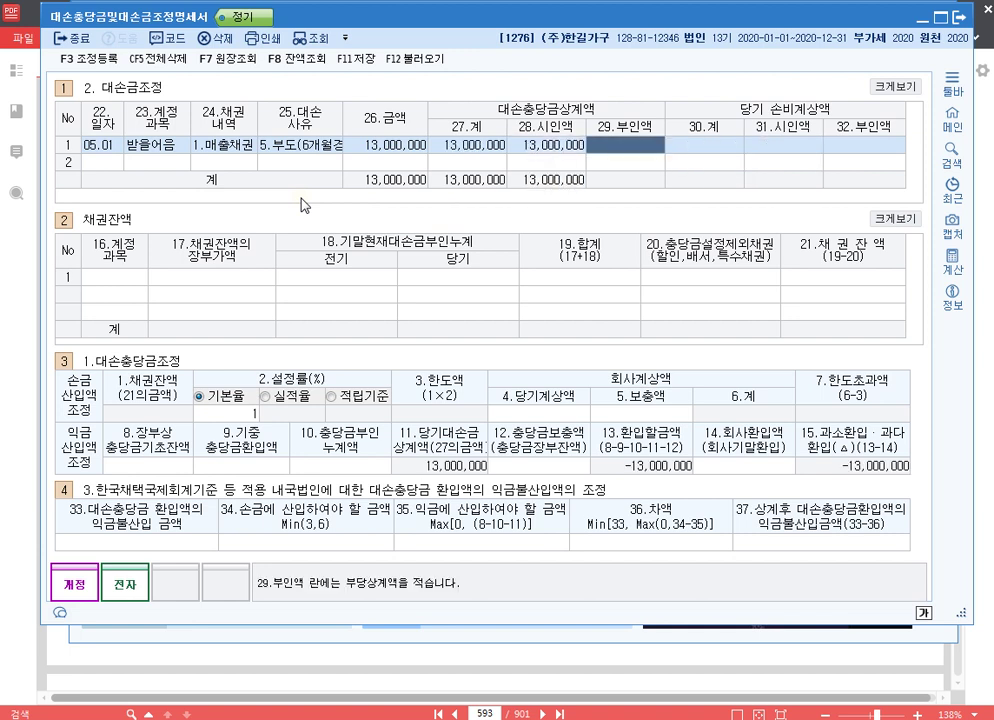
key(Return)
key(Return)
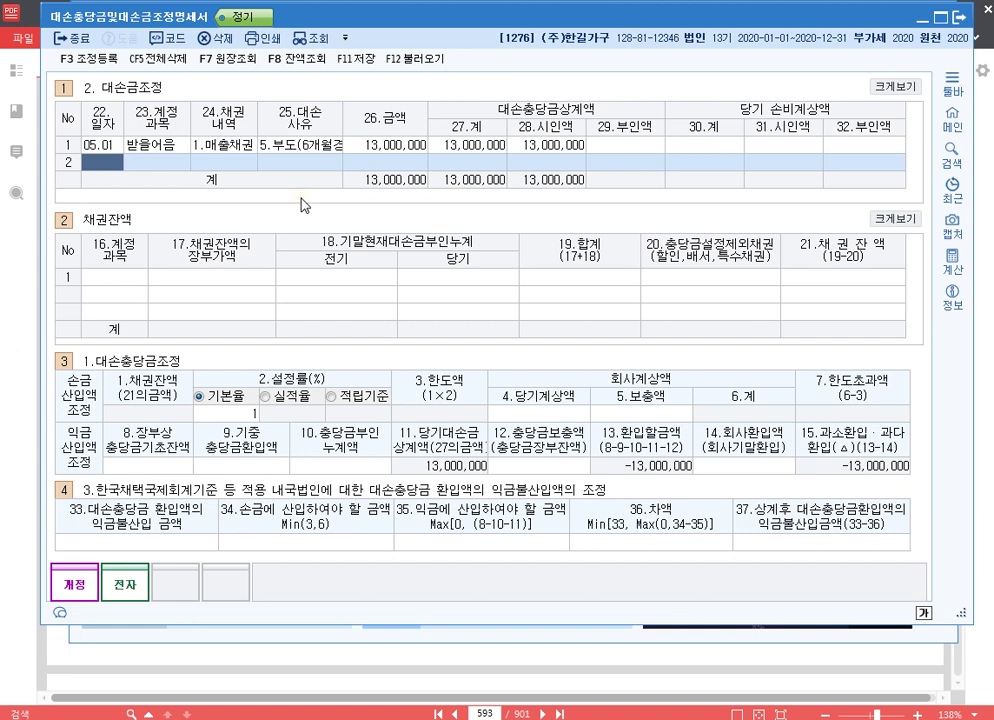
Fill the second 대손금조정 row with date 04.01, account 미수금 (120), claim type 2.미수금 and reason 면책결정.
text(0401)
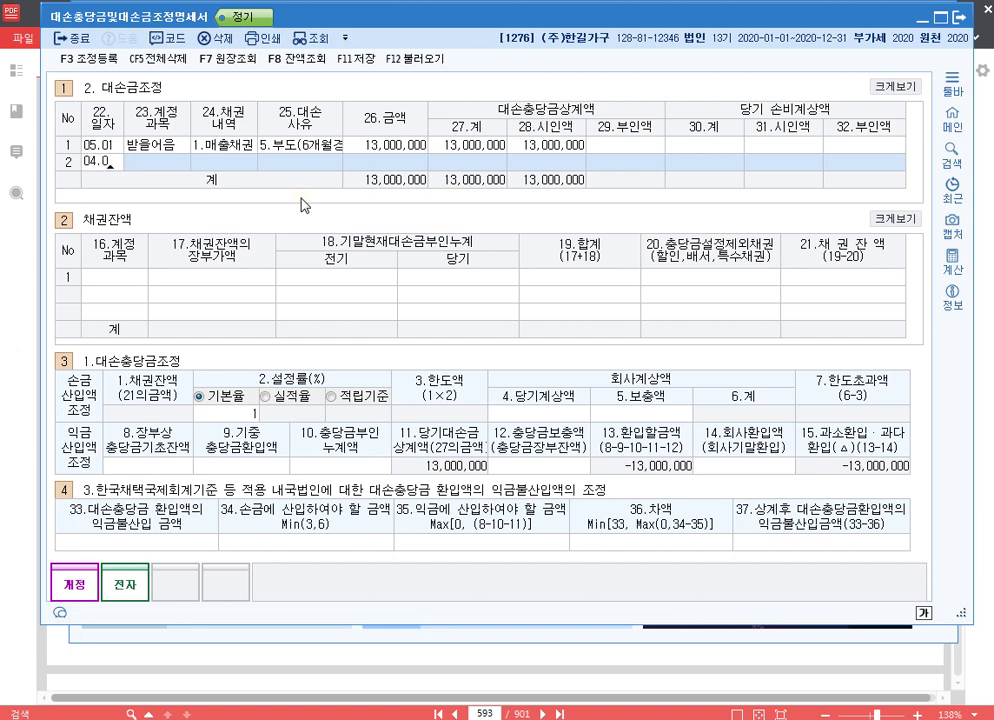
key(Return)
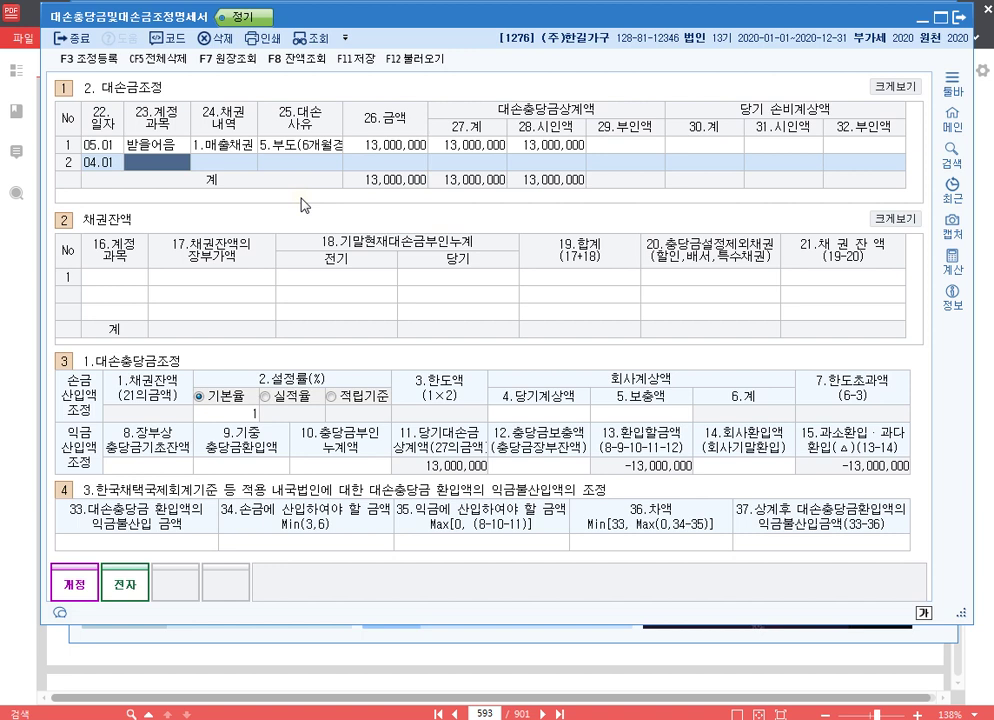
text(120)
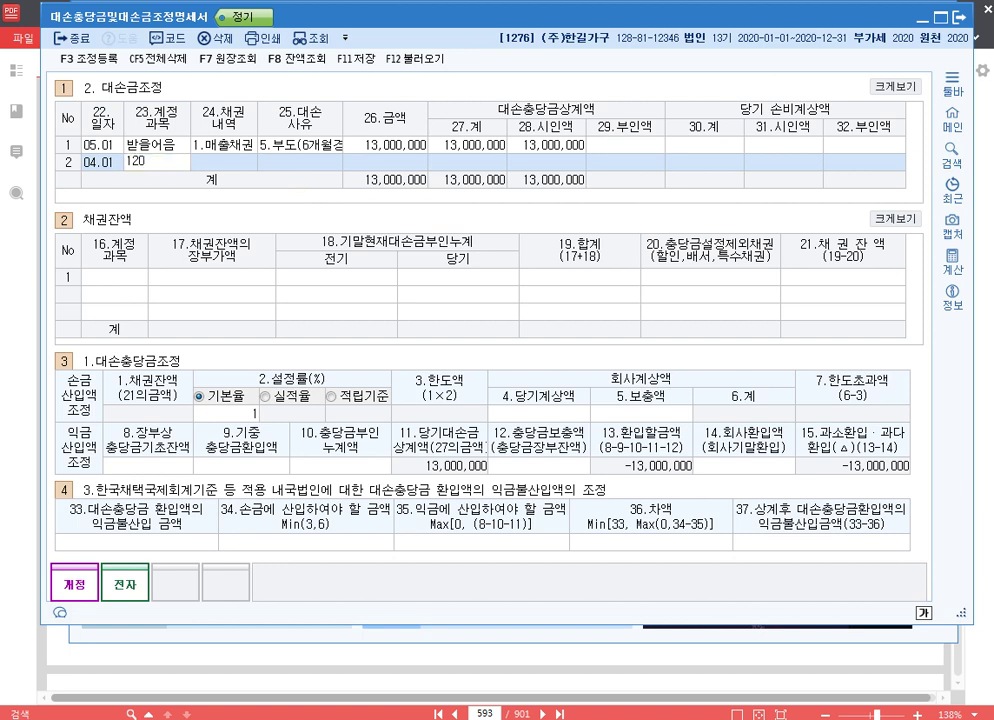
key(Return)
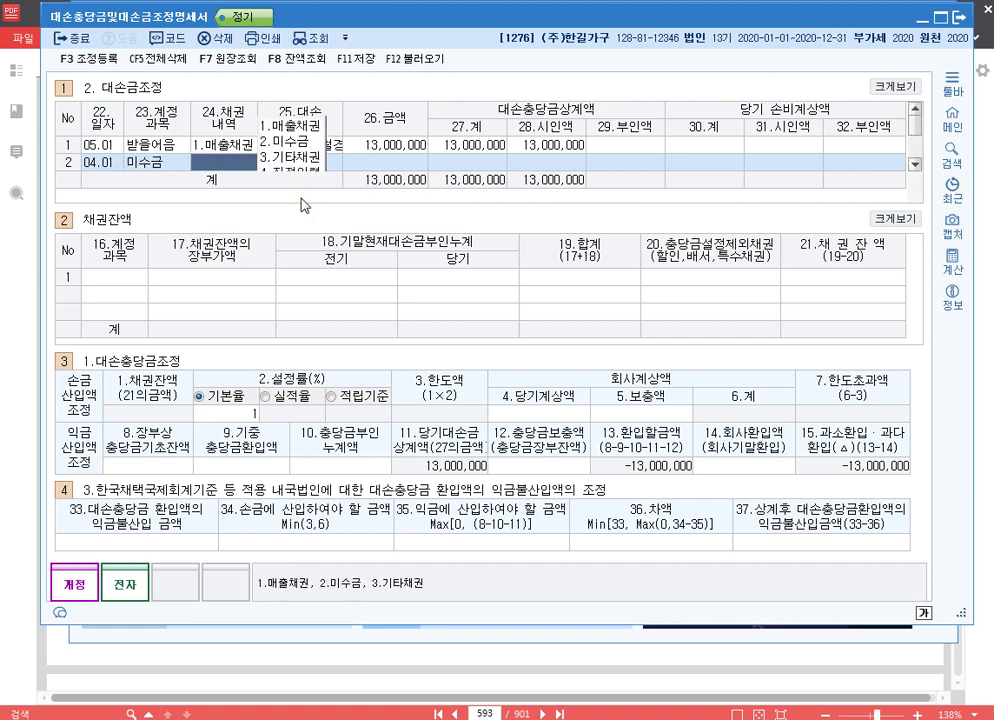
text(2)
key(Return)
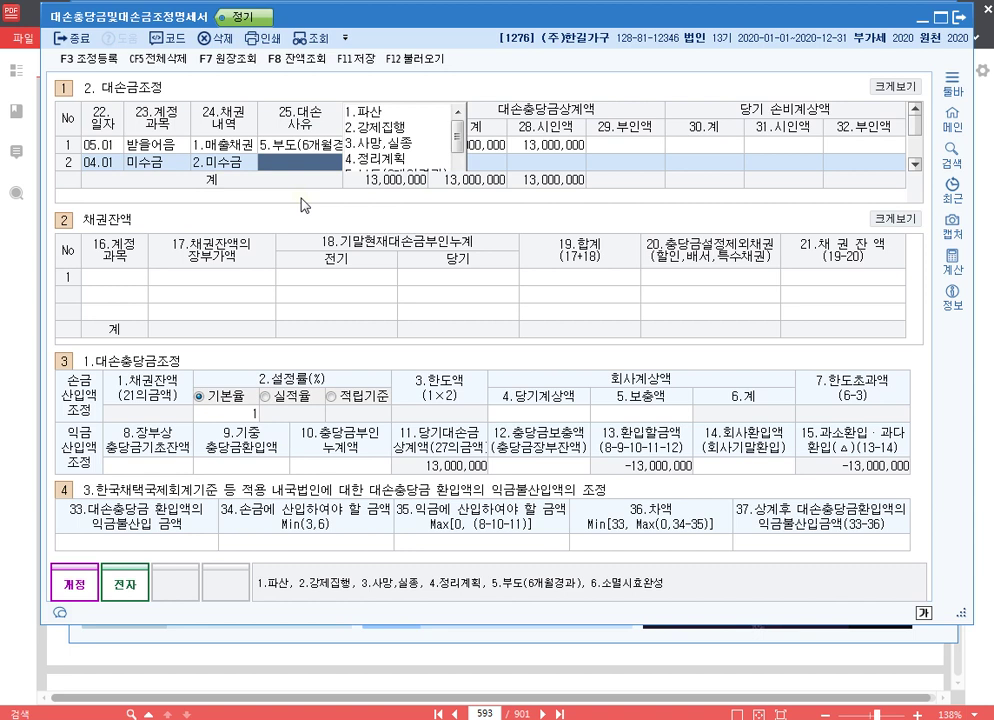
text(면제)
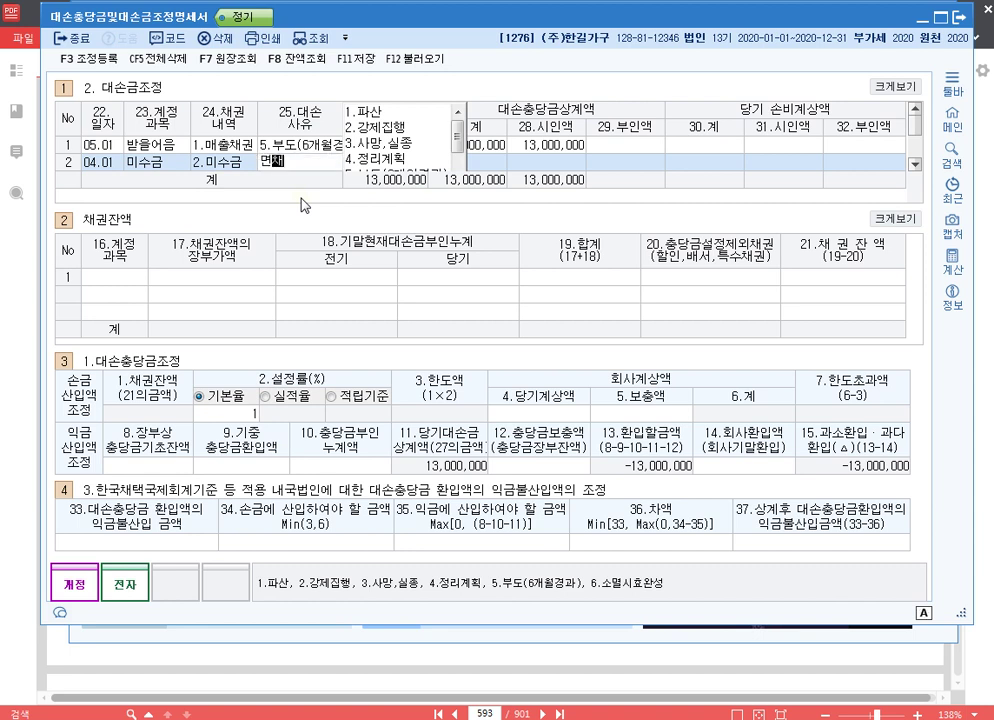
text(결정)
key(Return)
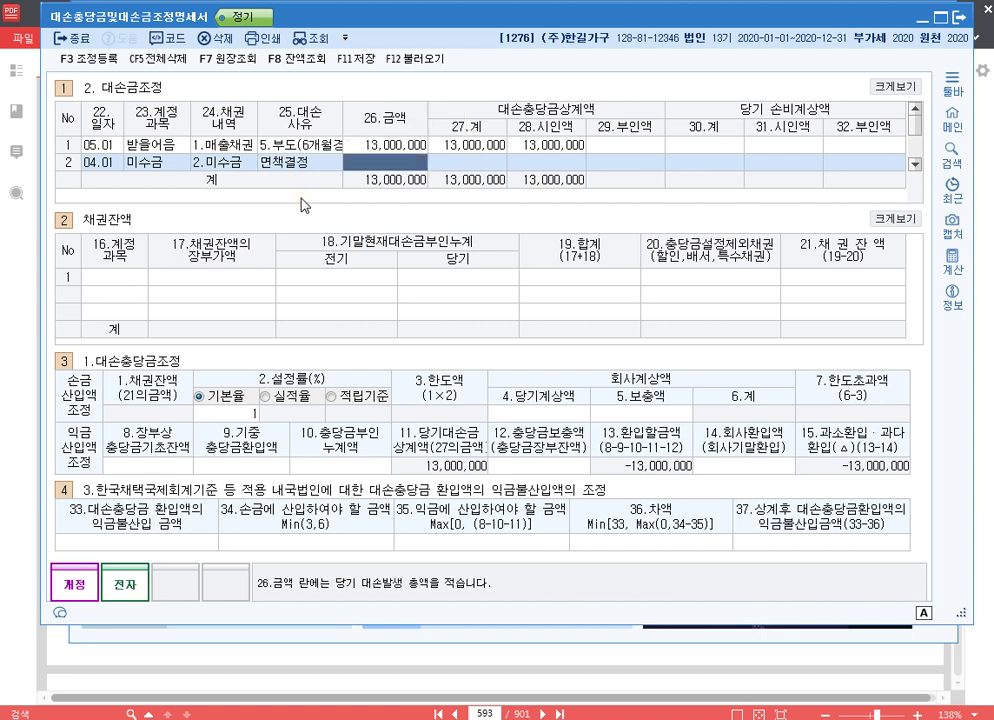
Set the 미수금 row's 금액 to 20,000,000 and its 대손충당금상계액 시인액 to 20,000,000, leaving 부인액 blank.
text(20000000)
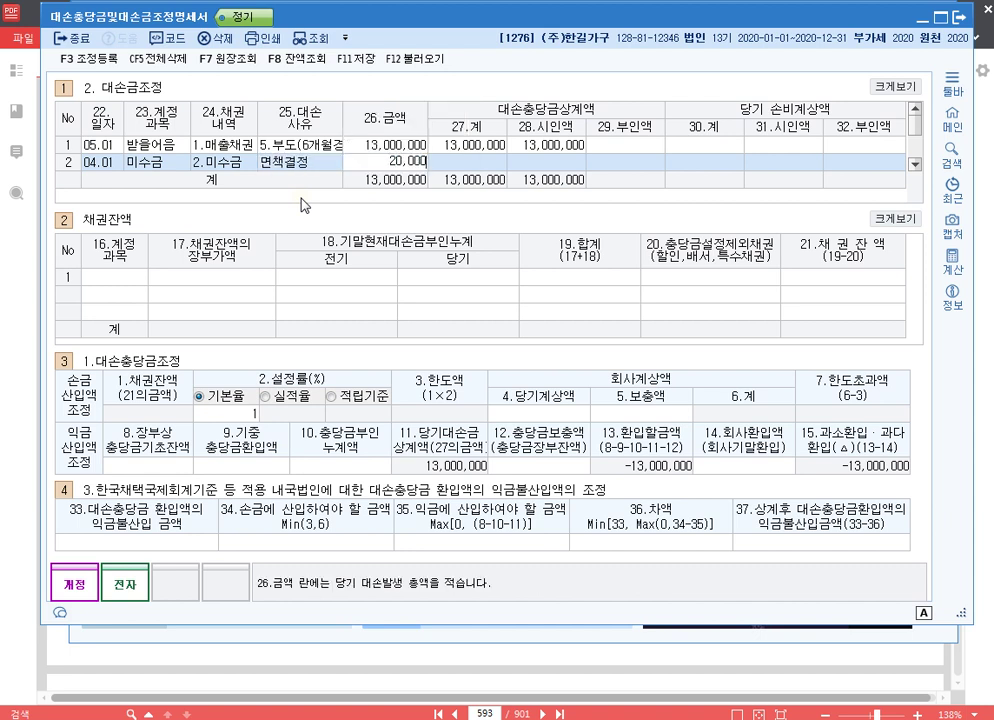
key(Return)
text(20000000)
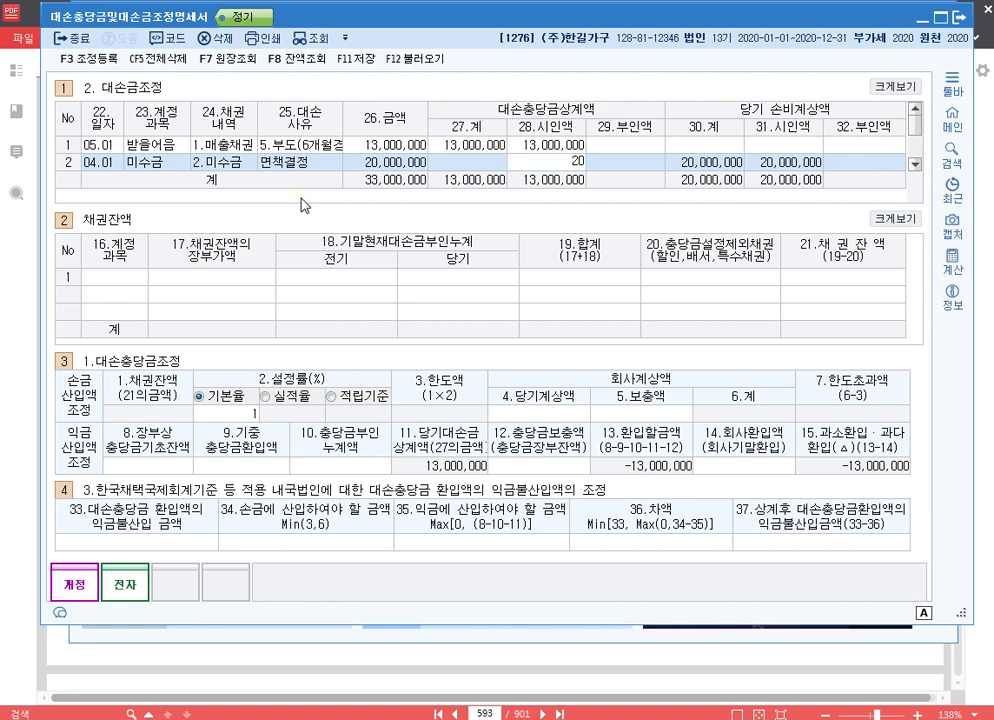
key(Return)
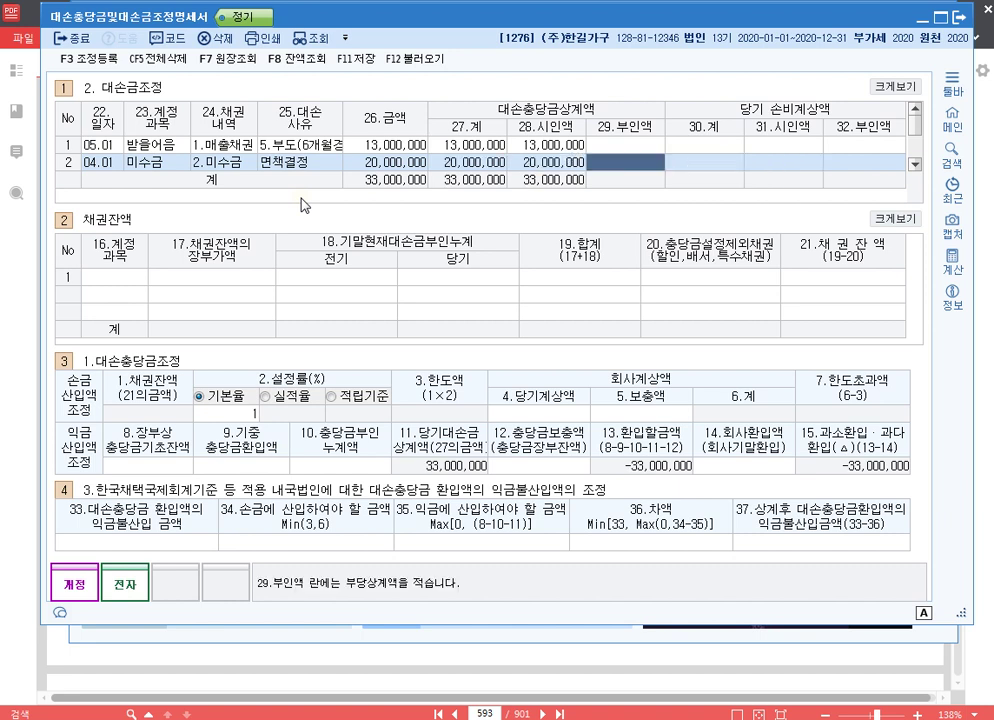
key(Return)
key(Return)
key(Return)
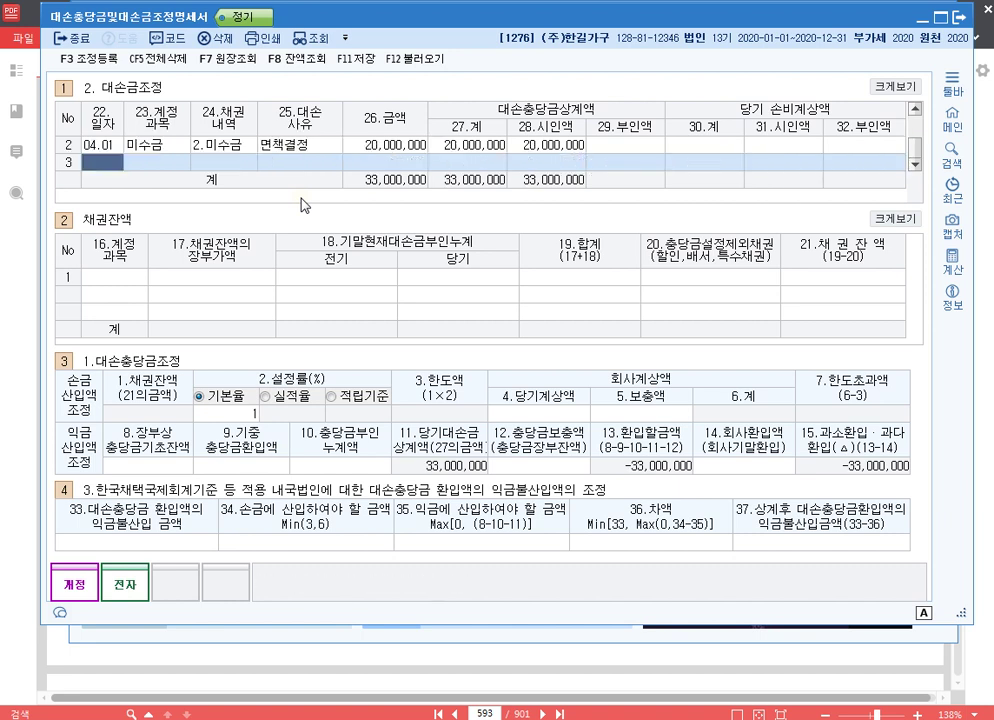
key(Up)
key(Up)
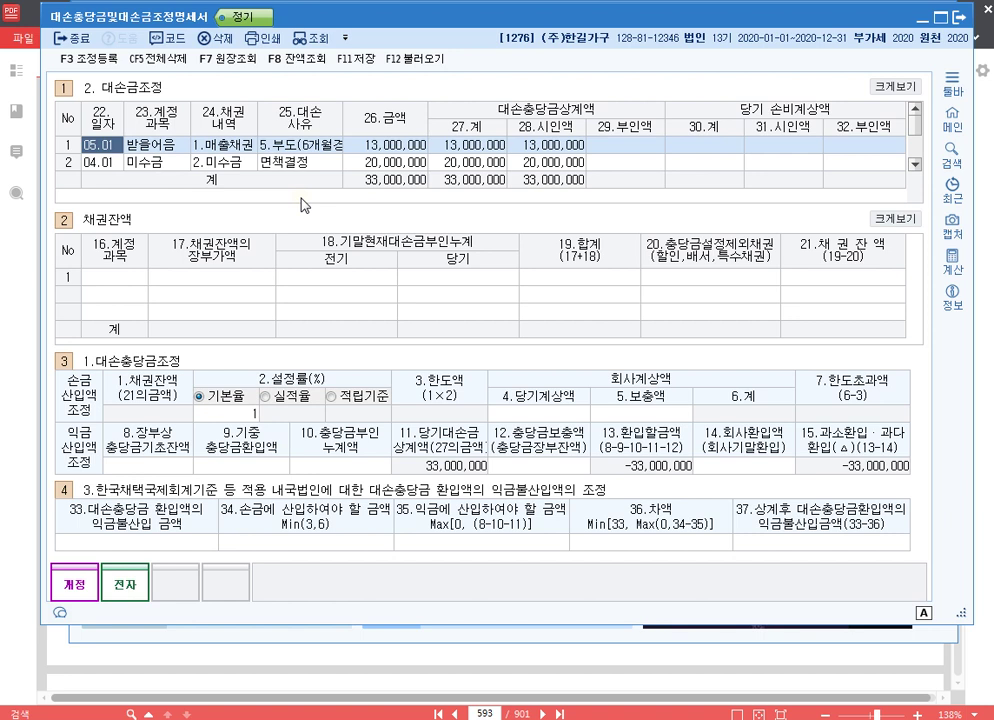
click(463, 162)
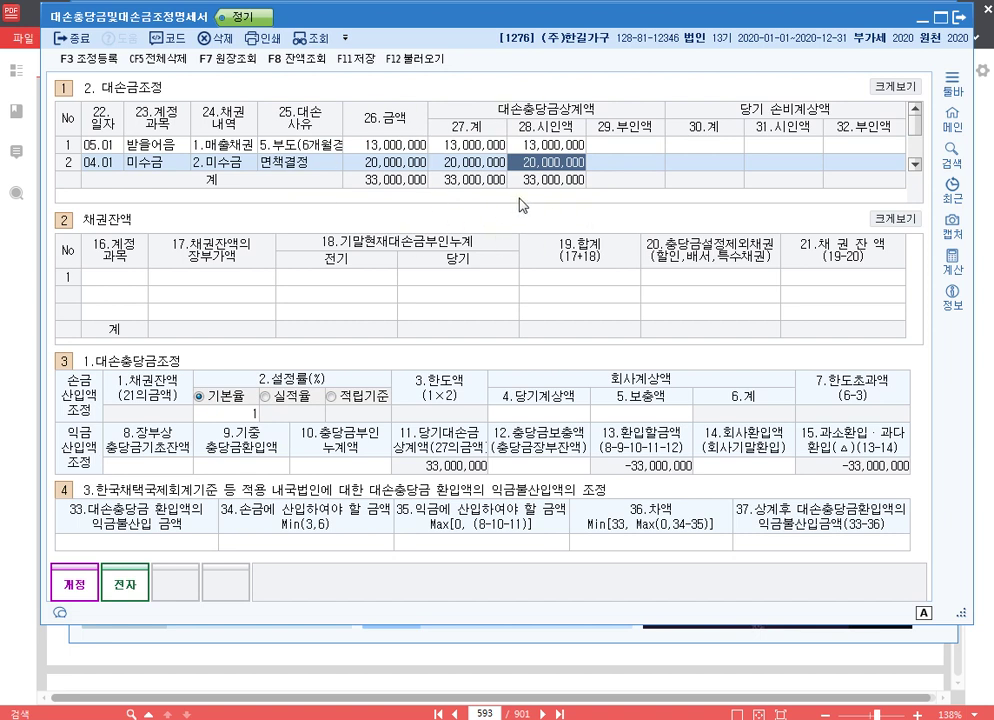
Add 외상매출금 (108) to 채권잔액 with 장부가액 600,000,000 and 당기 대손금부인누계 -2,500,000, leaving 전기 blank.
click(130, 279)
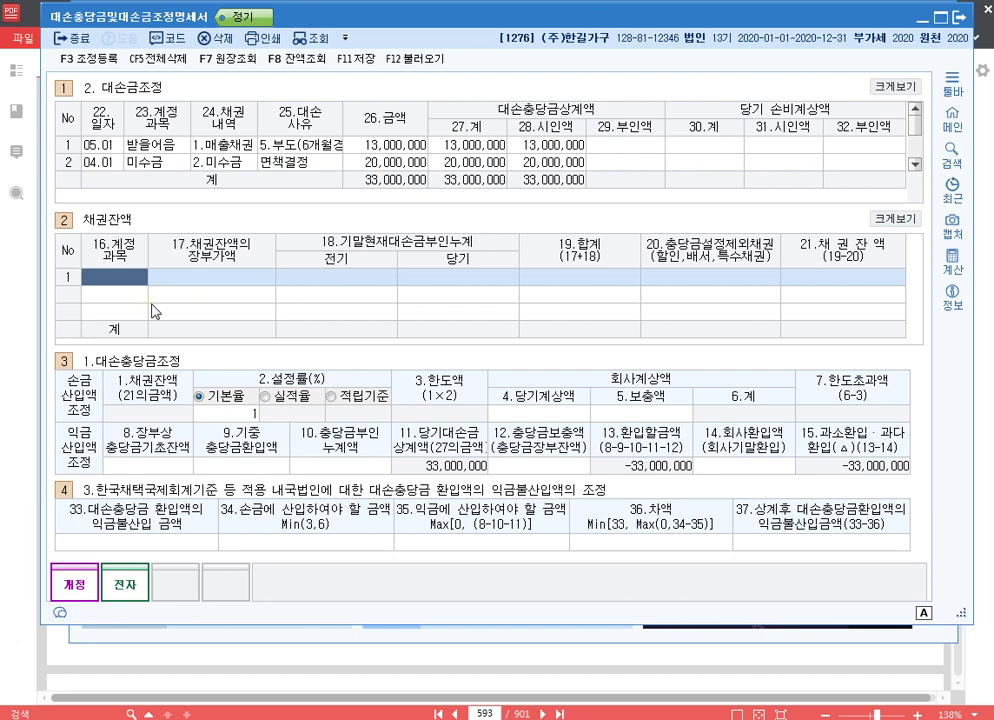
text(108)
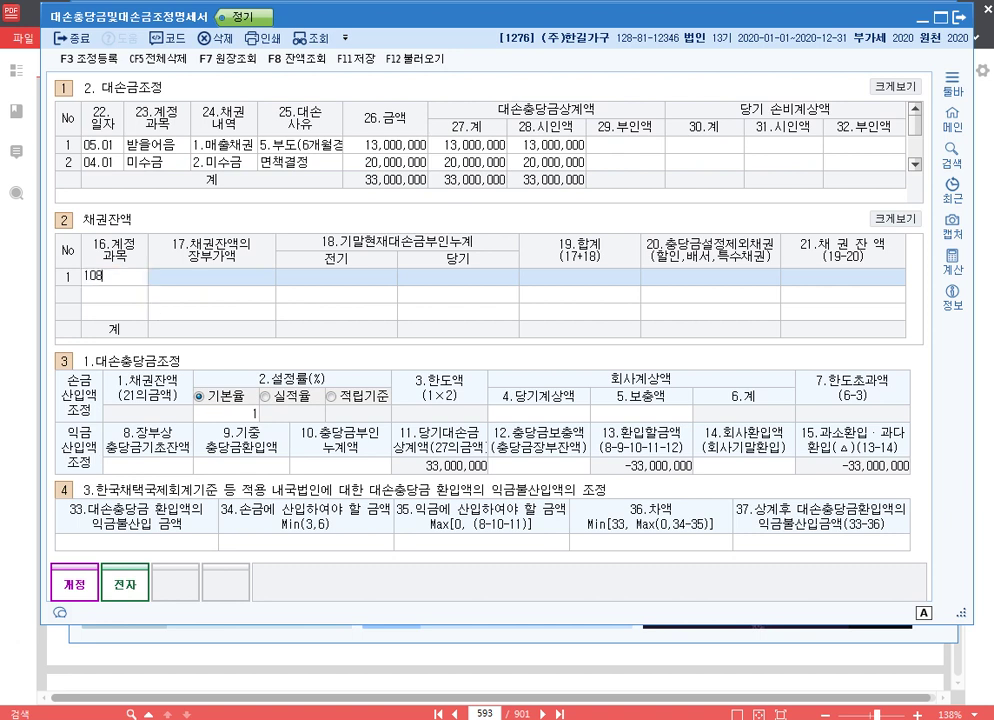
key(Return)
text(600000000)
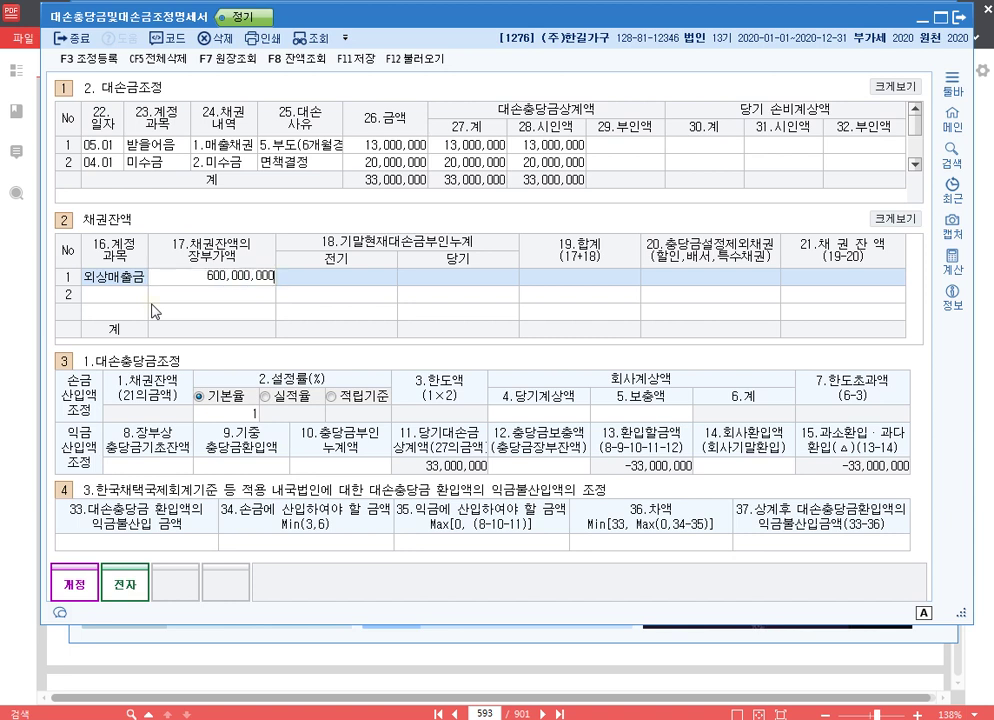
key(Return)
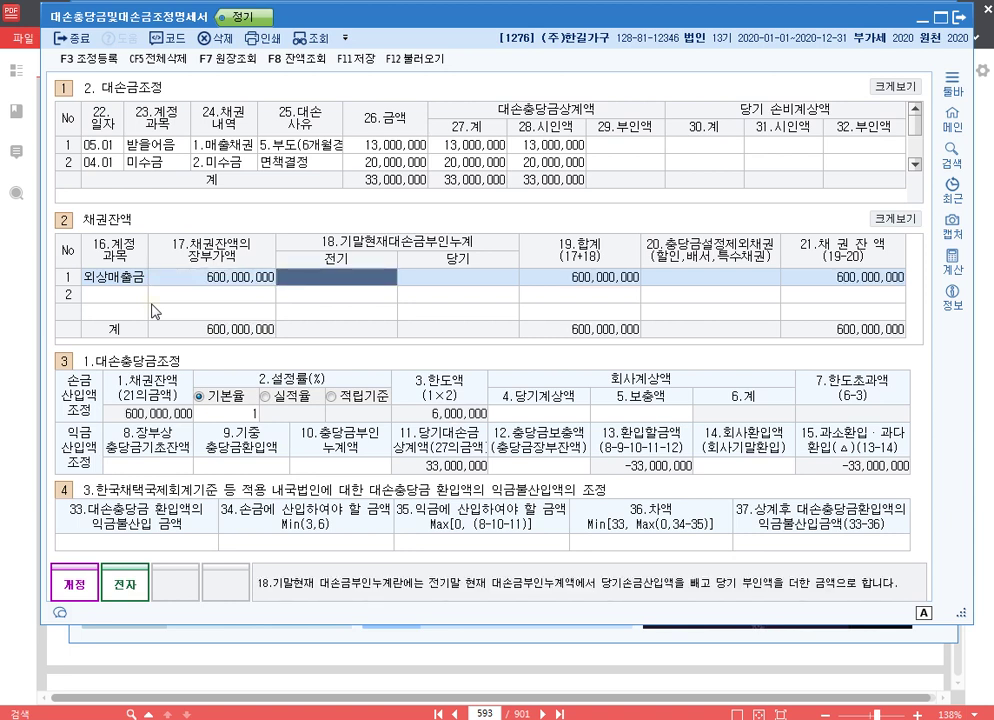
key(Return)
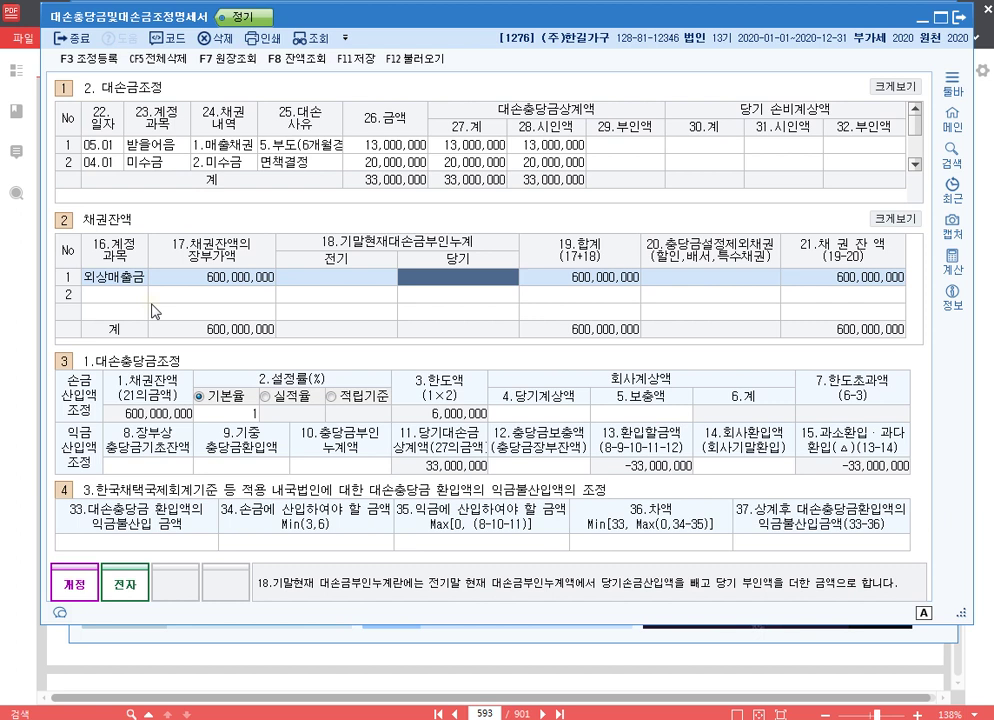
text(-2,500)
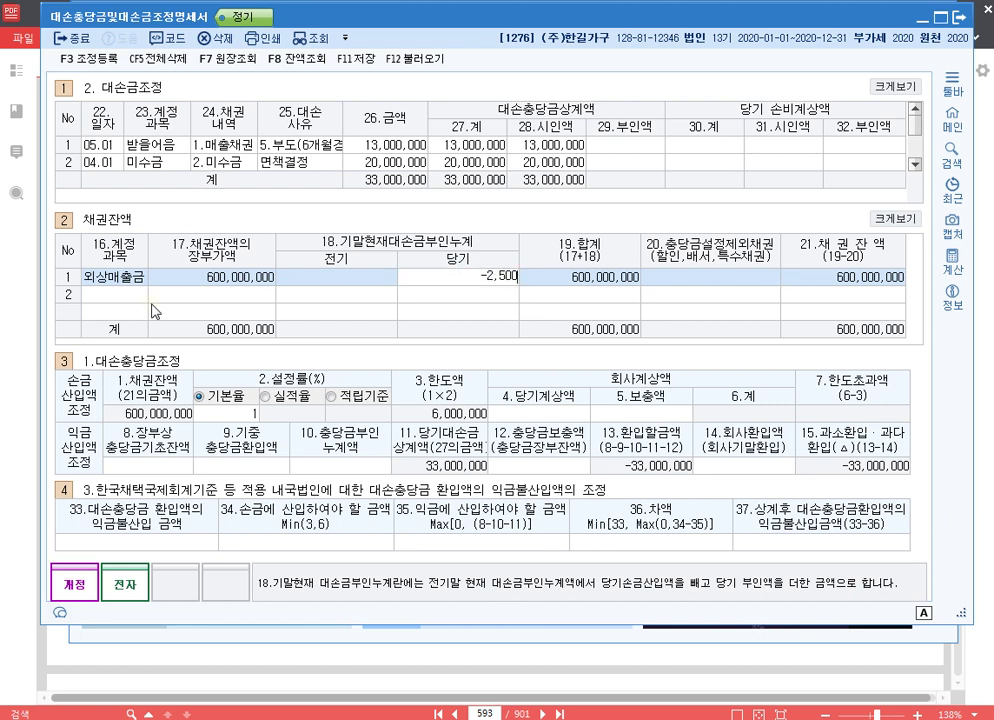
text(,000)
key(Return)
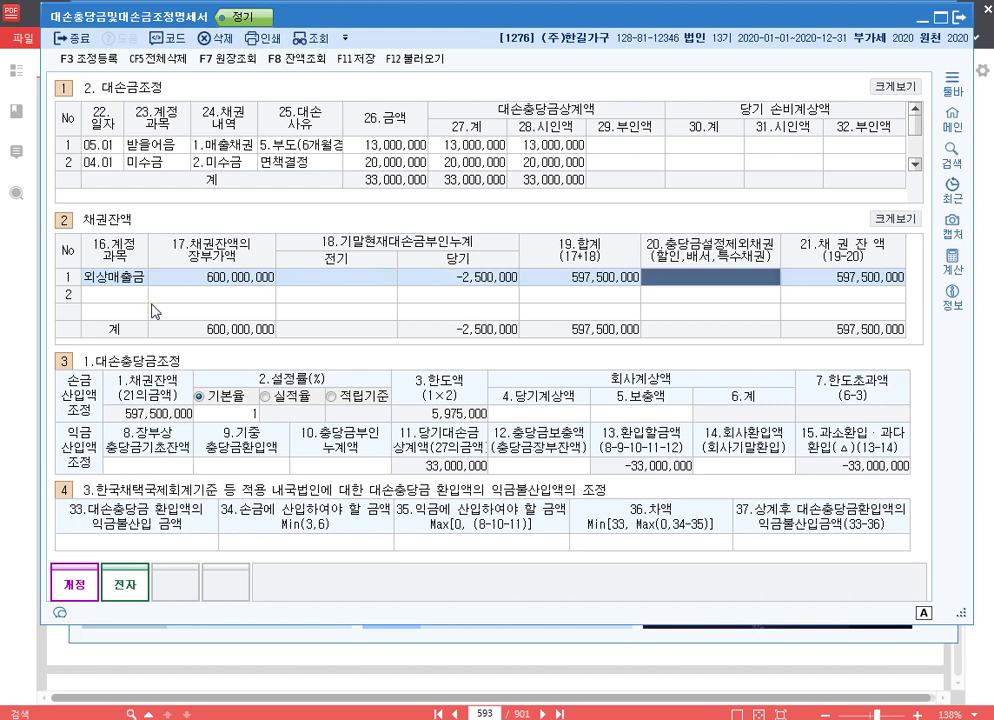
Register 소멸시효완성채권 for 2,500,000 with 유보발생 under 손금산입 및 익금불산입 in 조정 등록, and close the dialog.
click(500, 278)
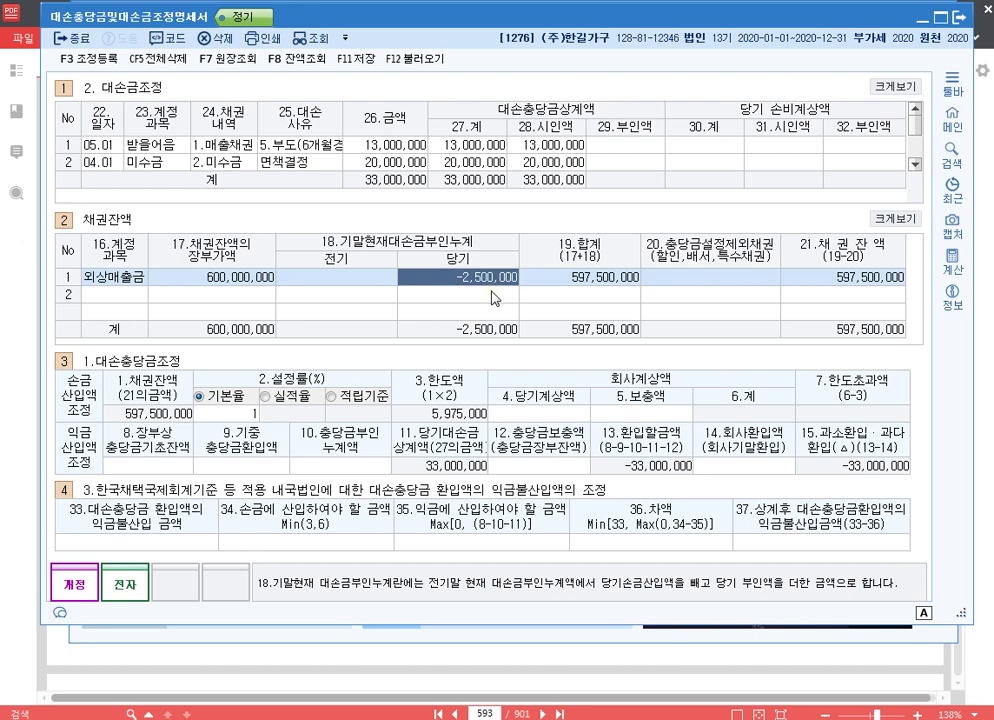
key(F3)
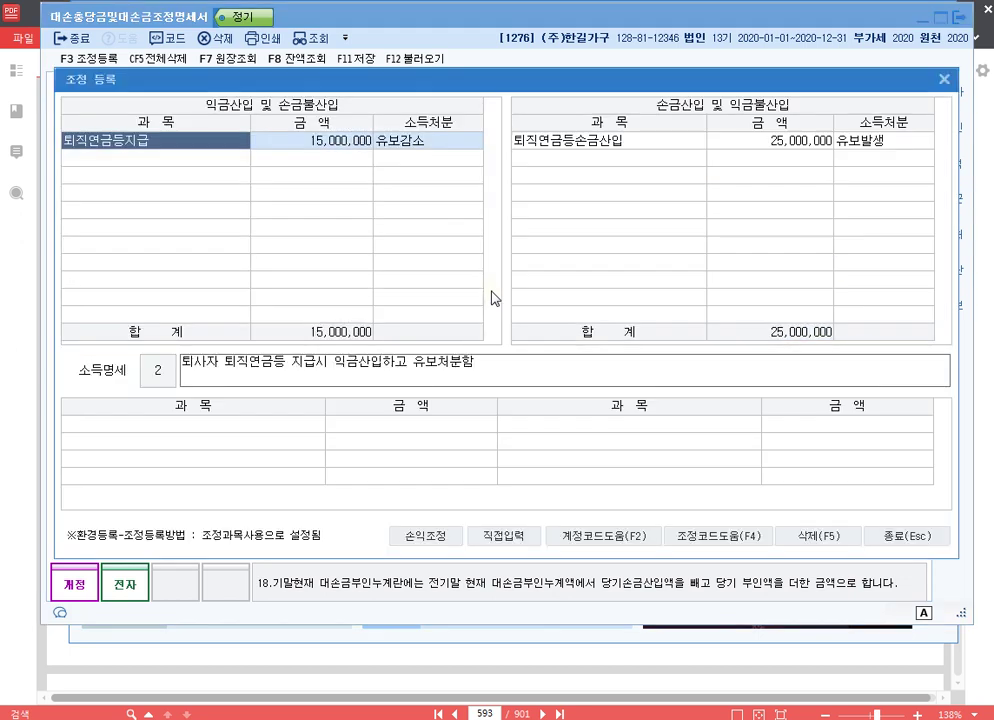
click(627, 161)
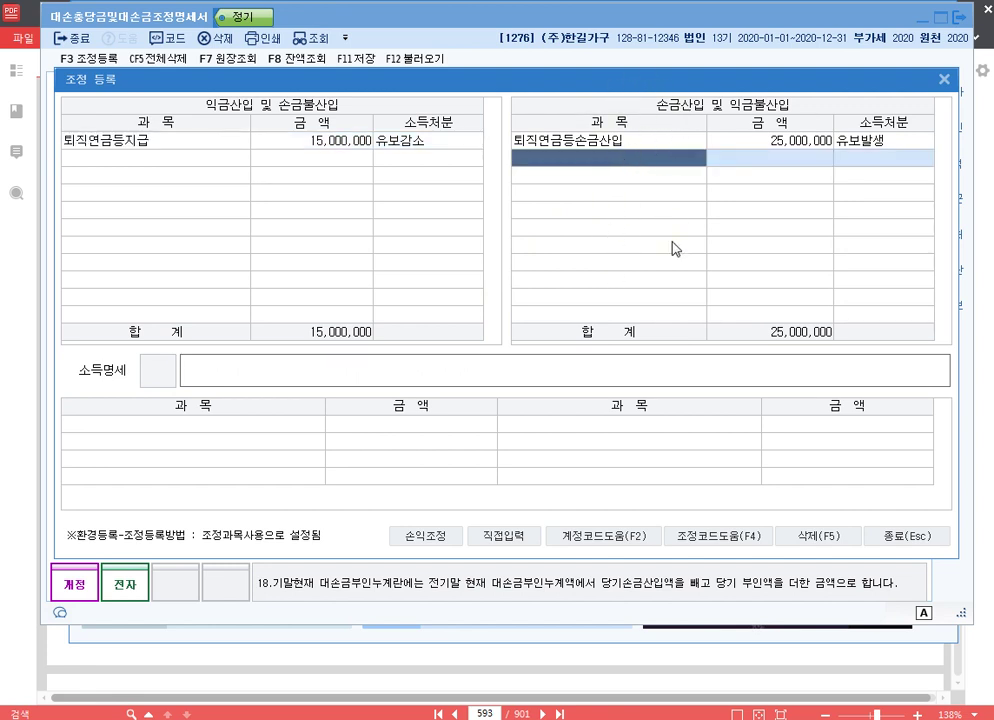
key(F2)
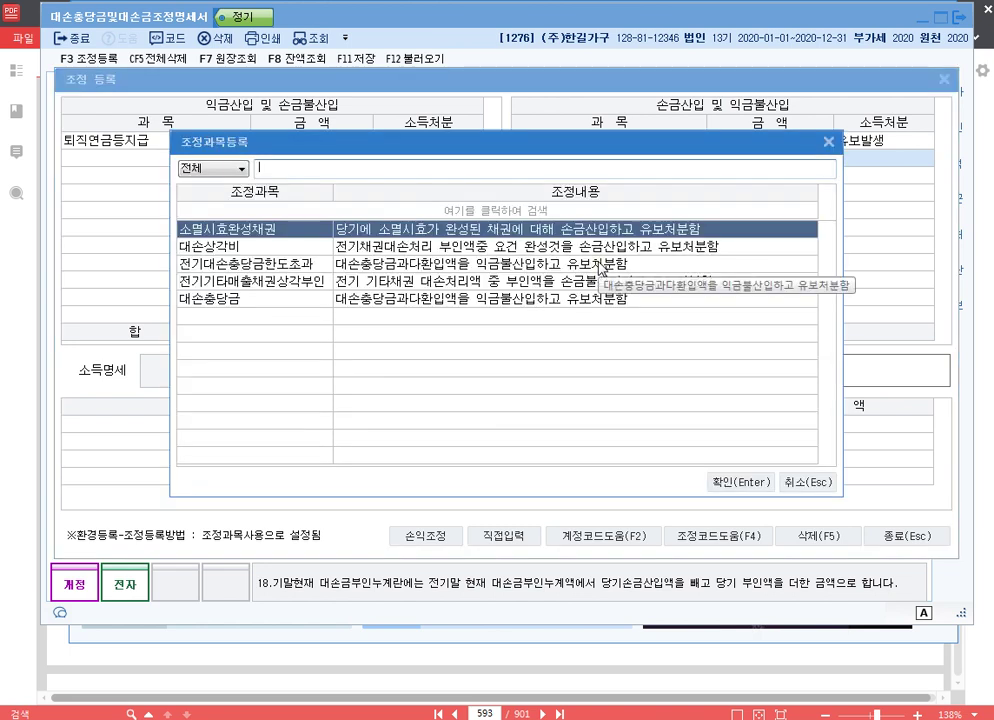
key(Return)
text(2500000)
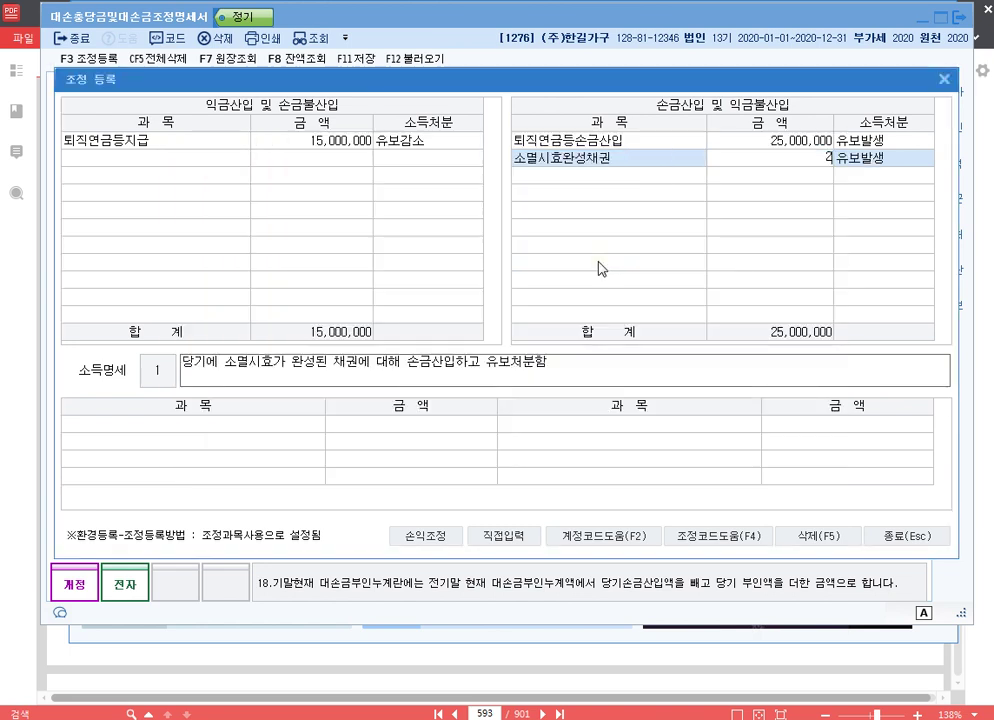
key(Return)
key(Return)
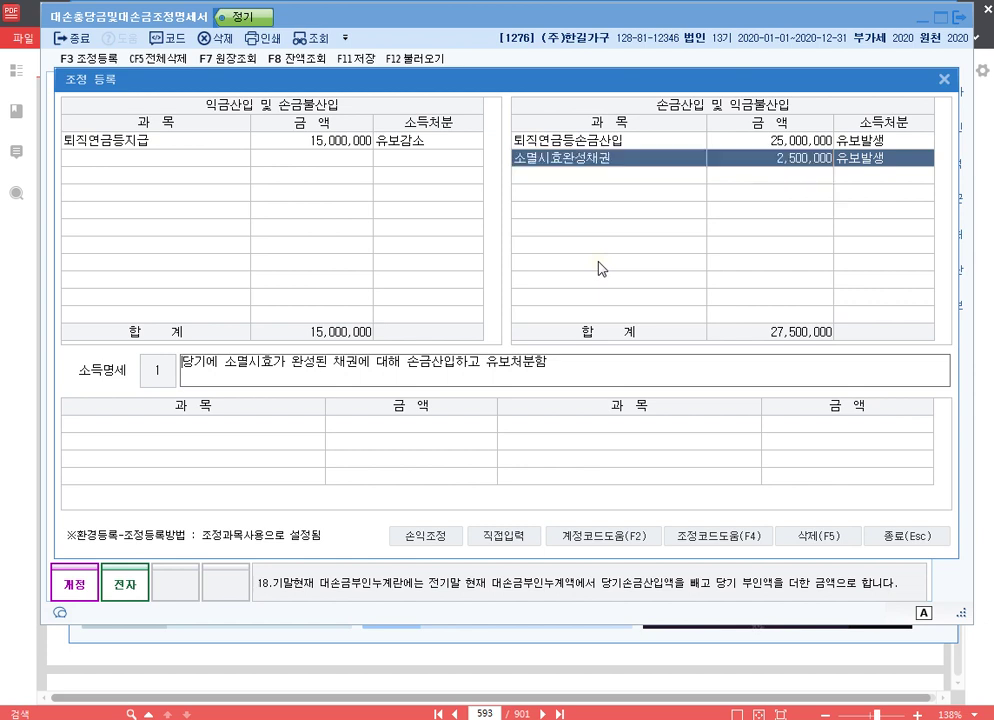
key(Up)
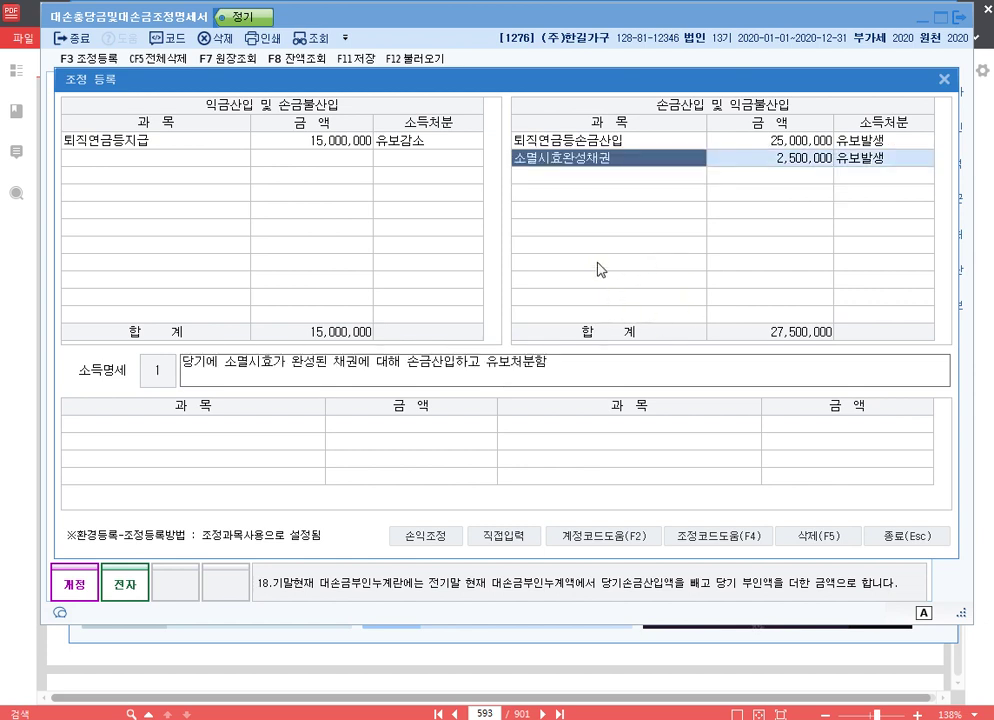
click(923, 540)
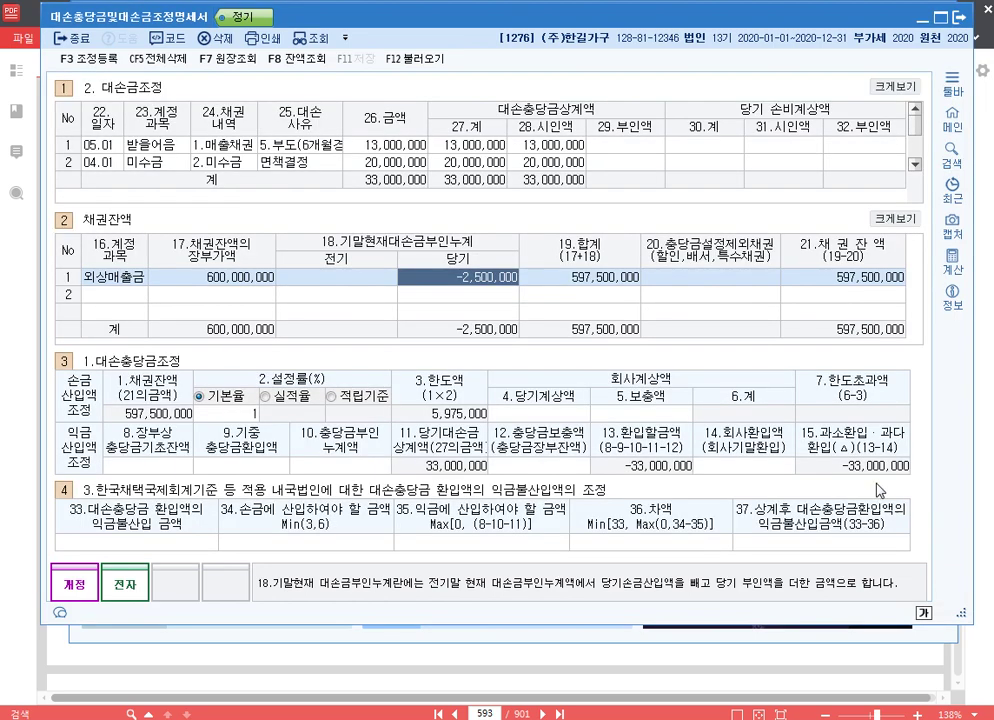
Add 받을어음 (110) to 채권잔액 with 장부가액 200,000,000 and 충당금설정제외채권 4,000,000, leaving 대손금부인누계 blank.
key(Return)
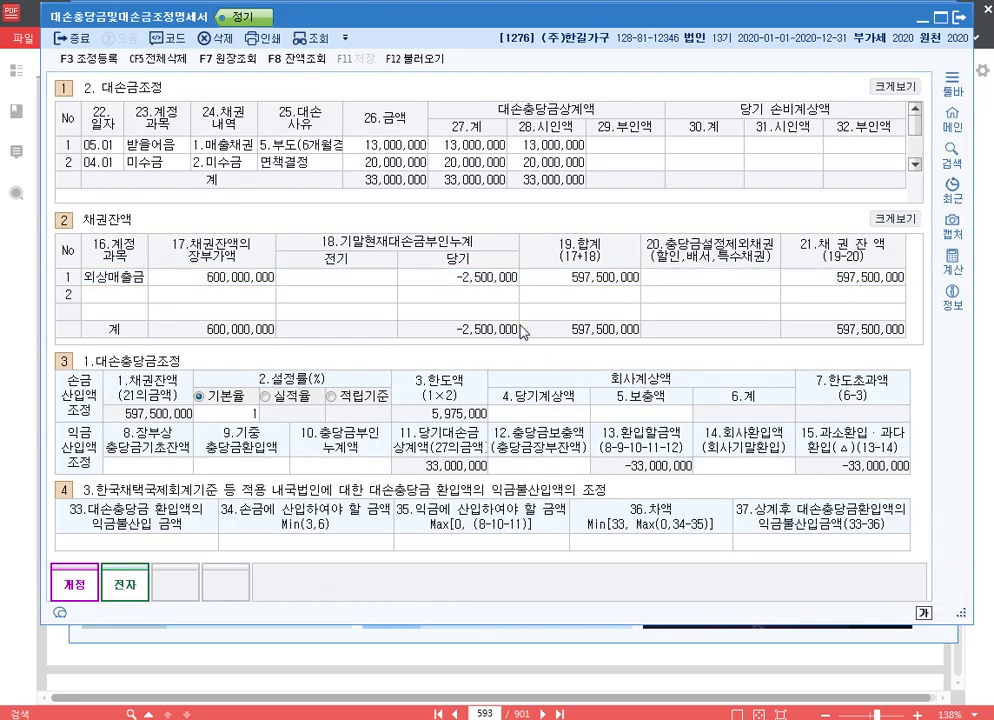
text(110)
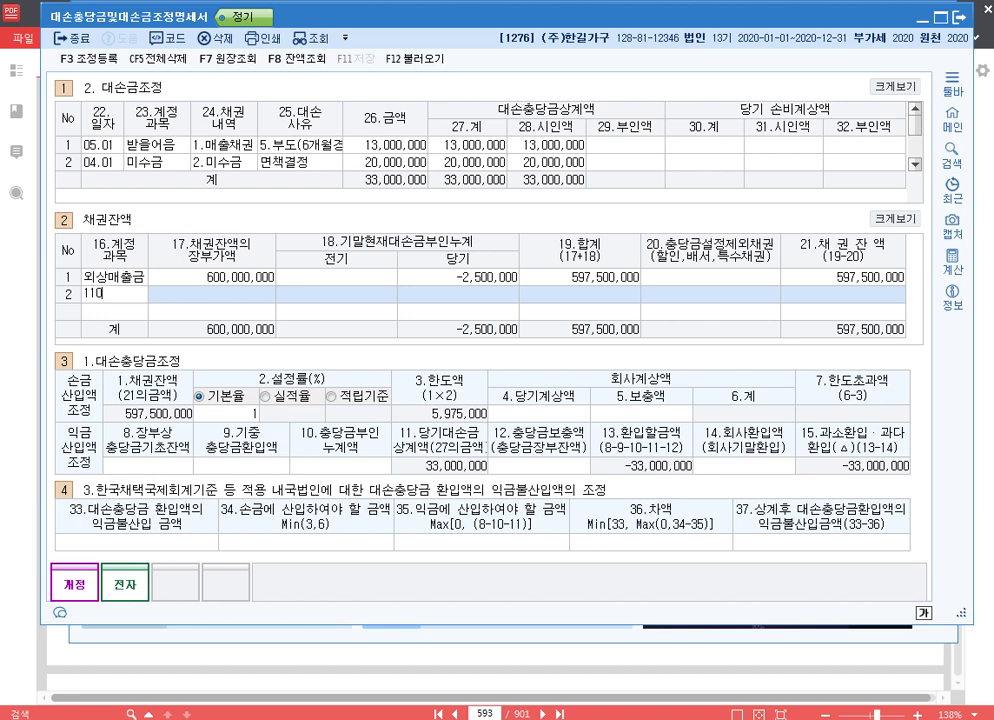
key(Return)
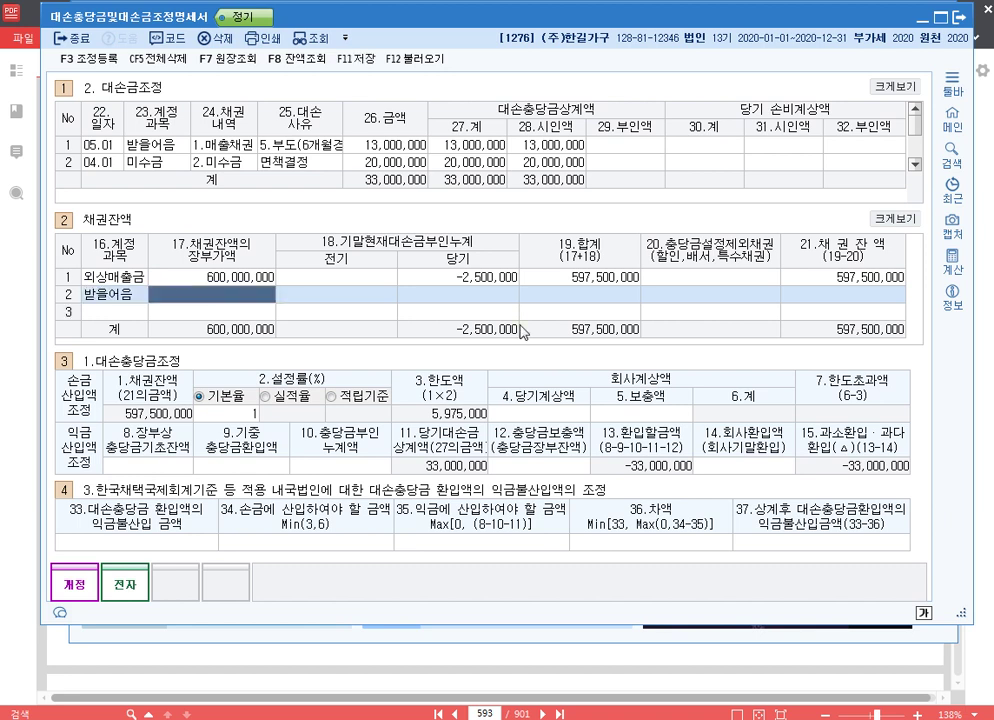
text(200000000)
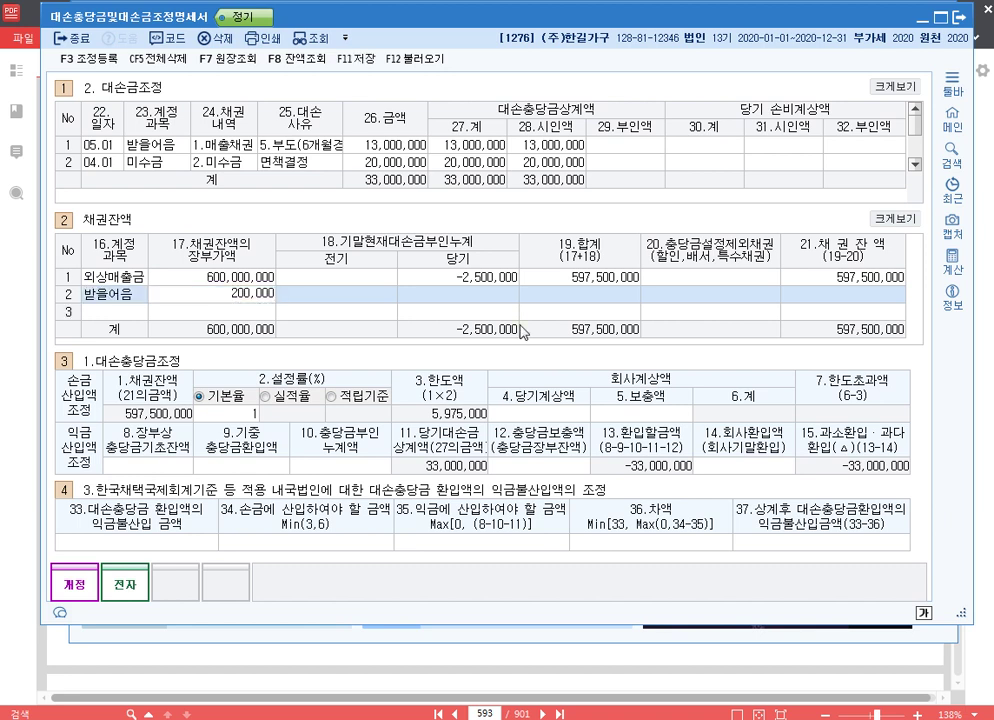
key(Return)
key(Return)
key(Return)
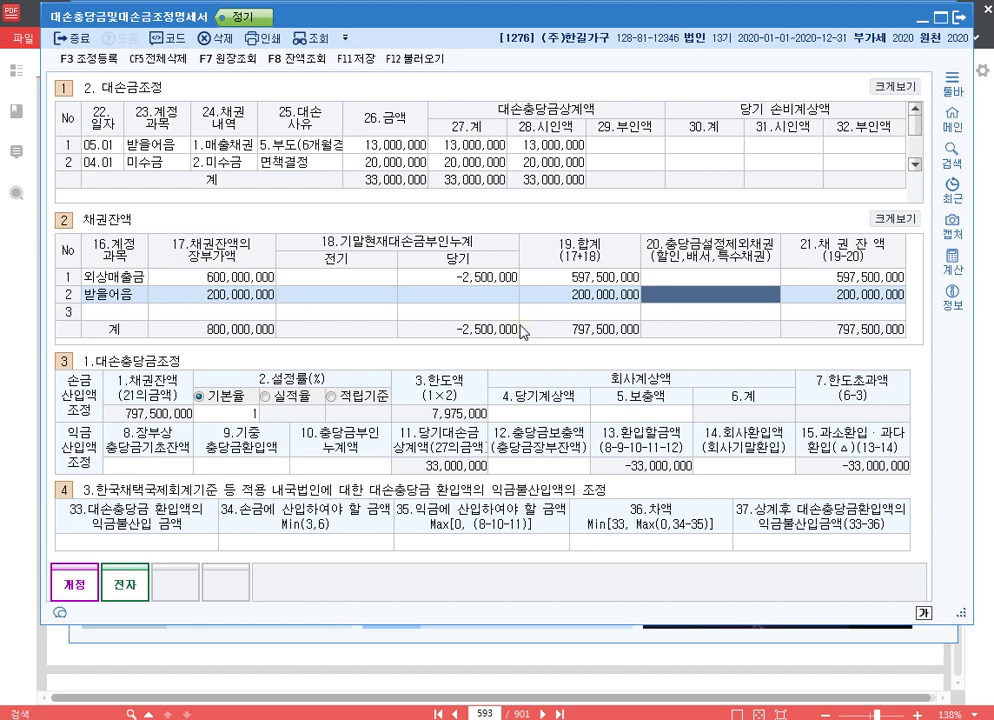
text(4000000)
key(Return)
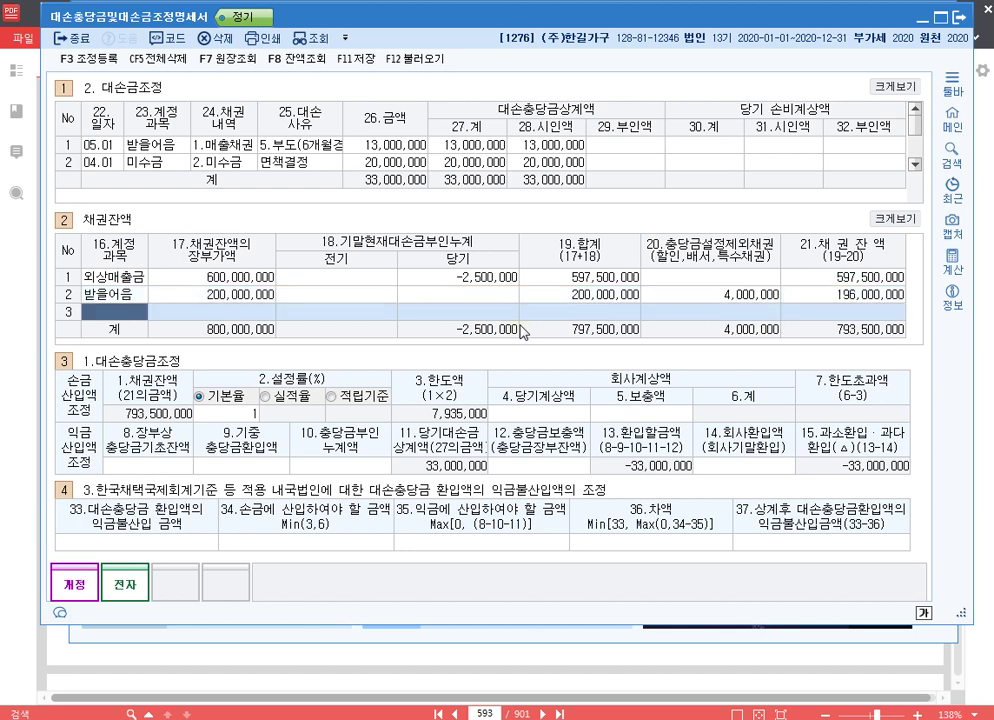
key(Up)
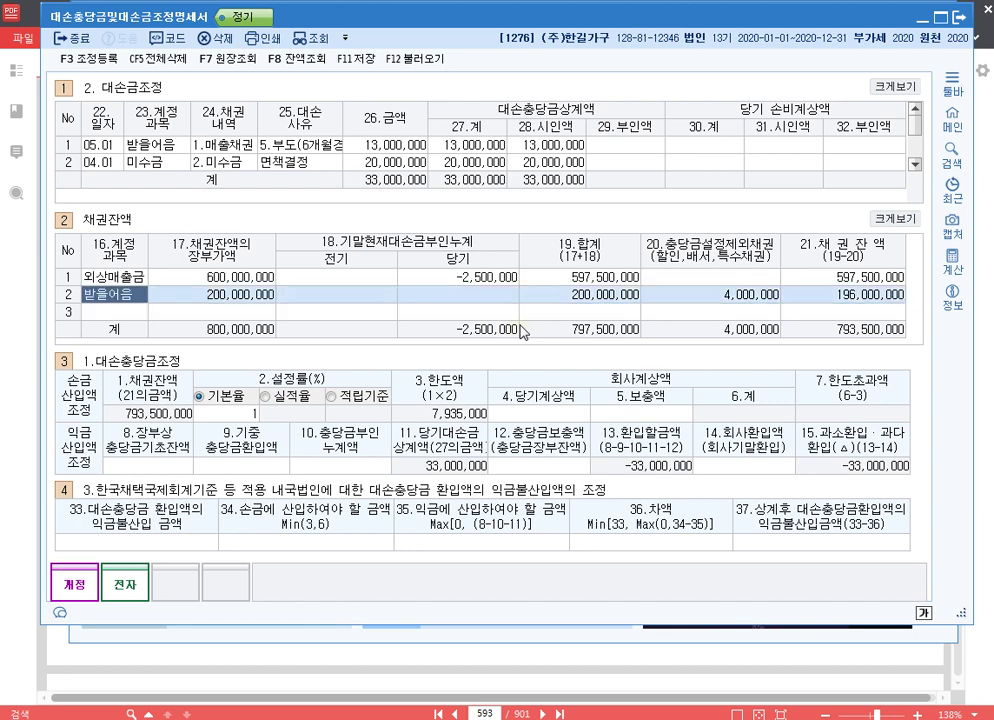
Keep the 기본율 at 1% and set 8.장부상 충당금기초잔액 to 40,000,000 in the 대손충당금조정 section.
click(706, 300)
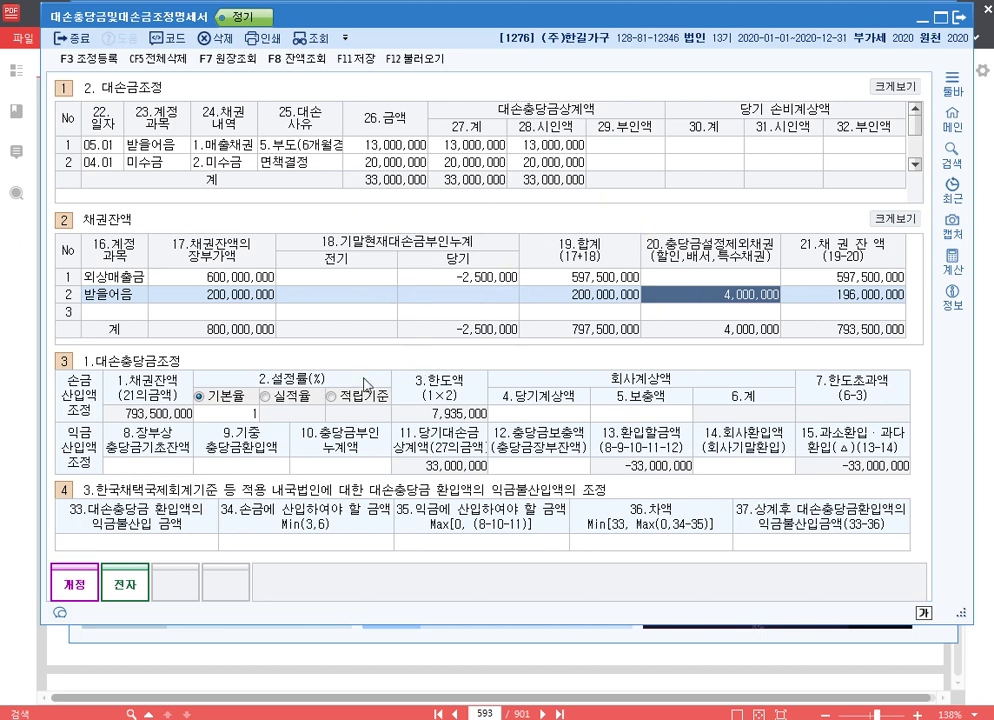
click(235, 415)
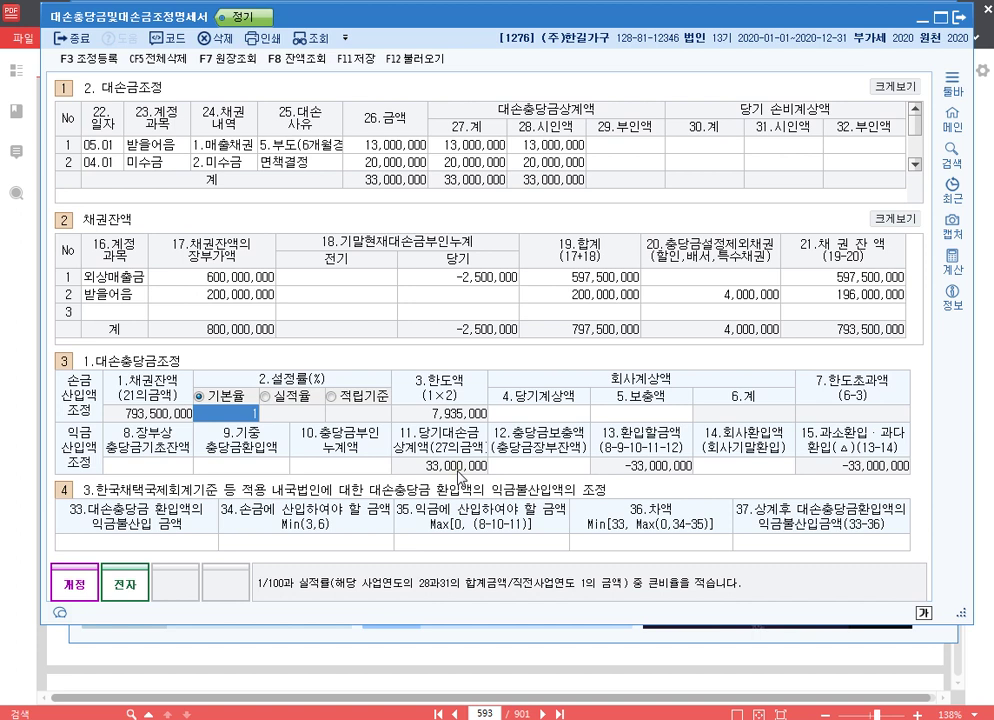
click(168, 467)
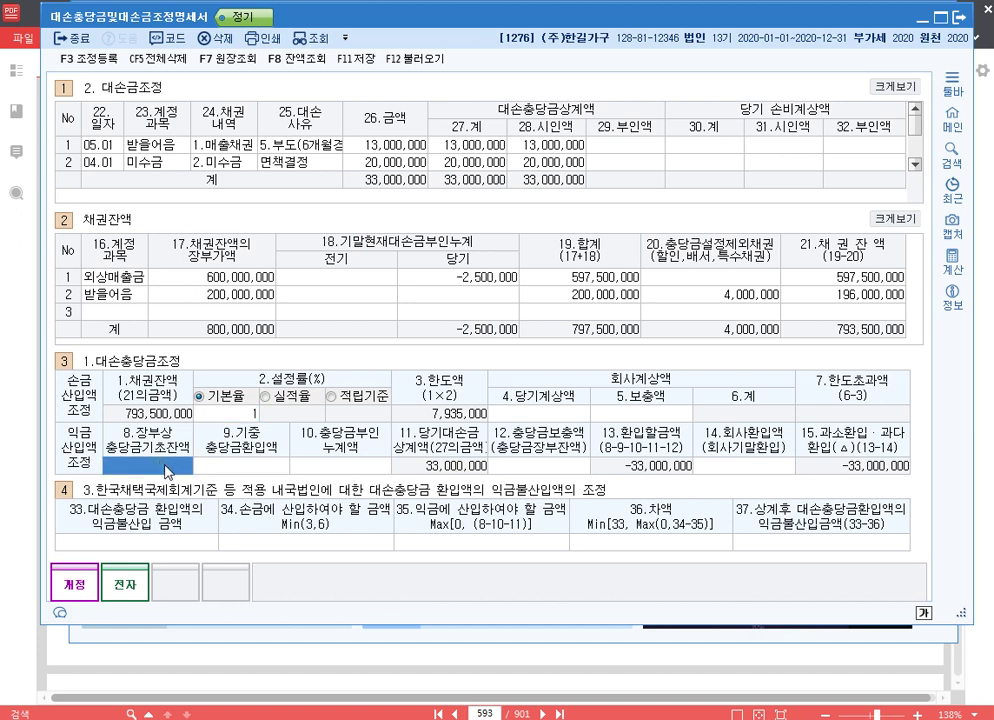
text(40000000)
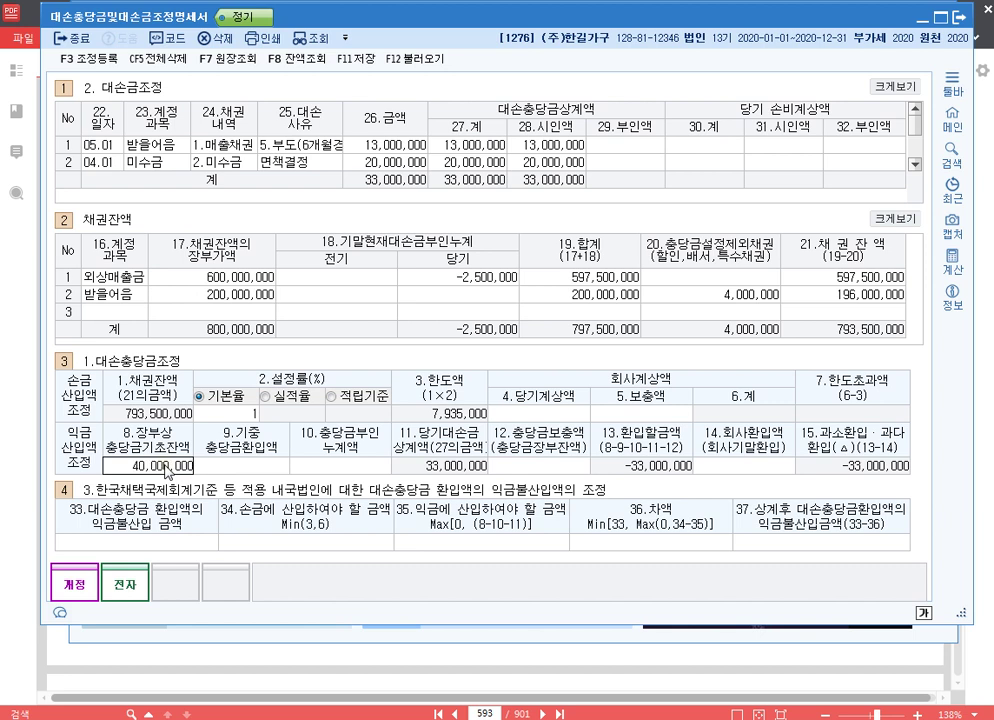
key(Return)
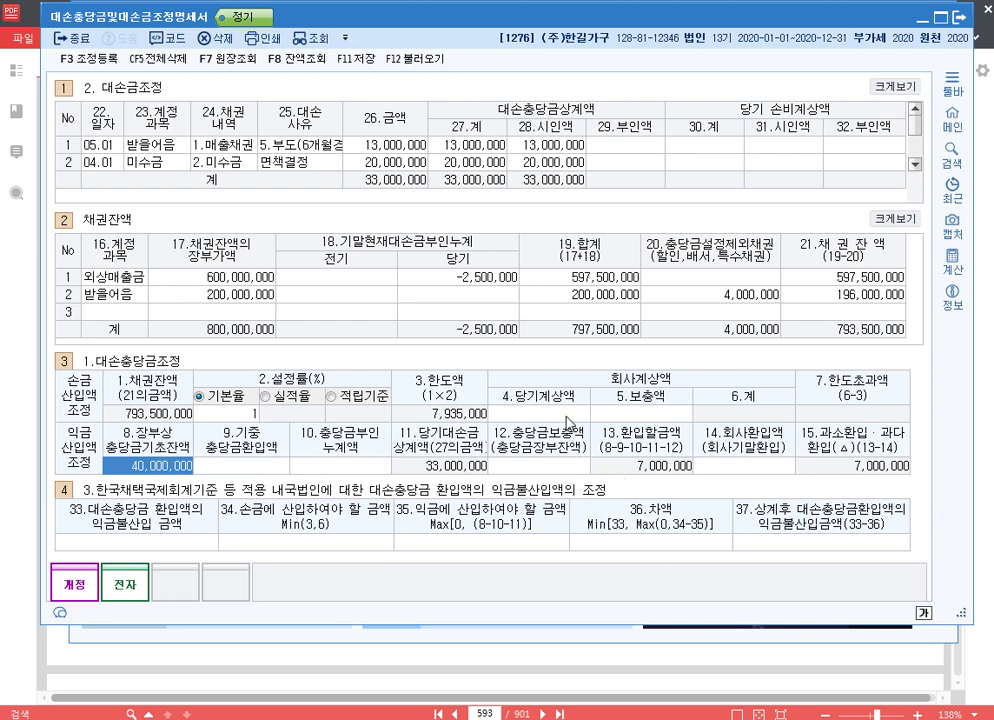
Set 4.당기계상액 under 회사계상액 to 1,000,000.
click(567, 416)
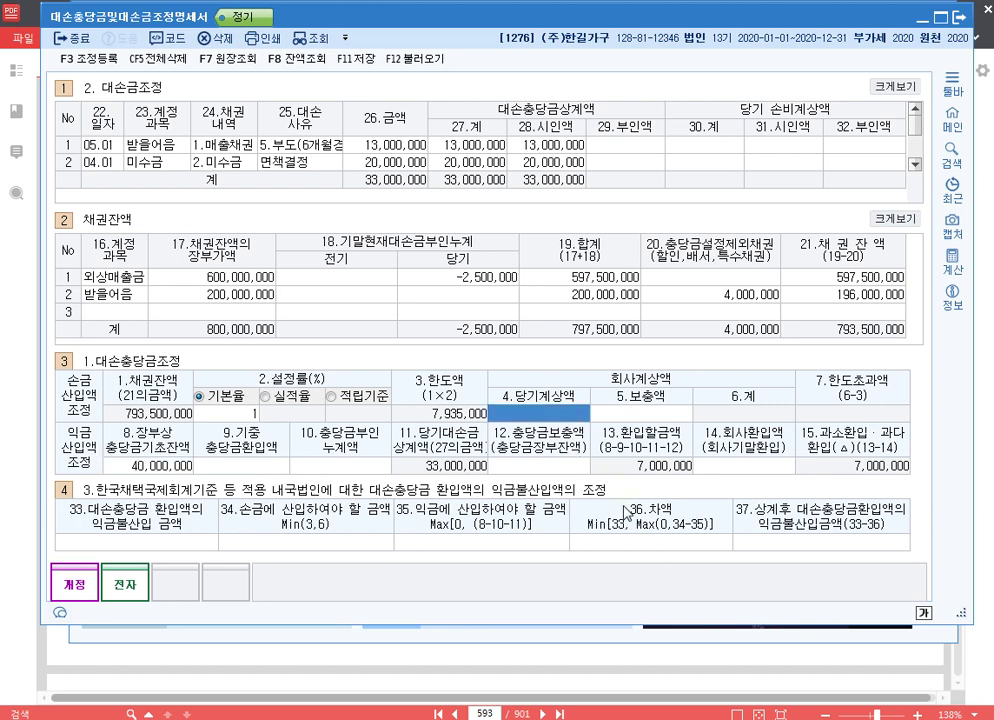
text(1000000)
key(Return)
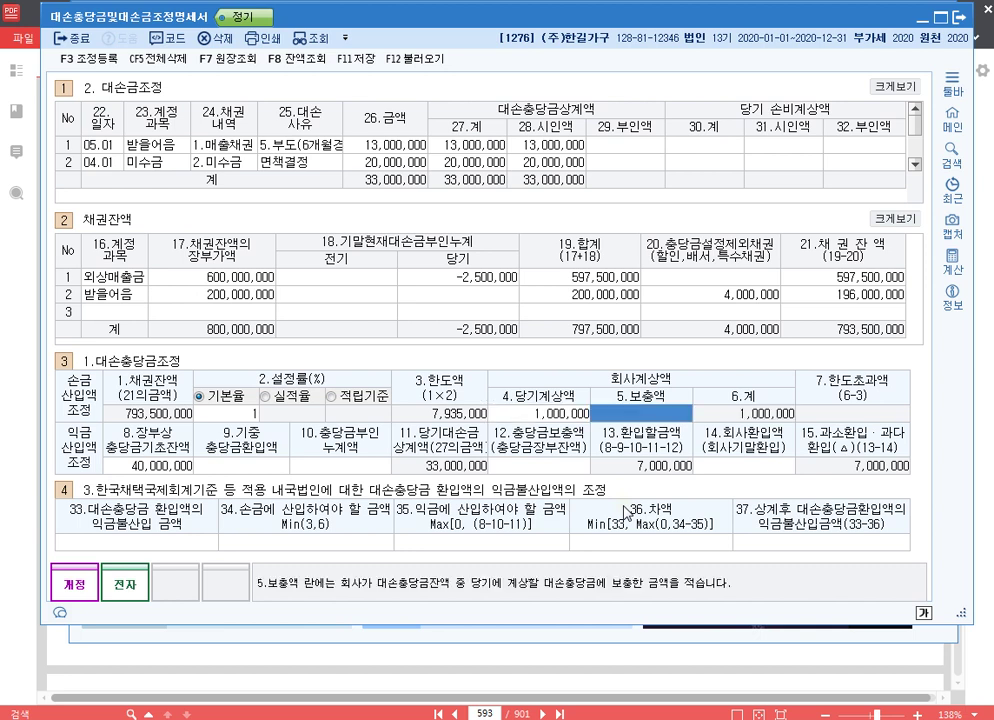
click(577, 418)
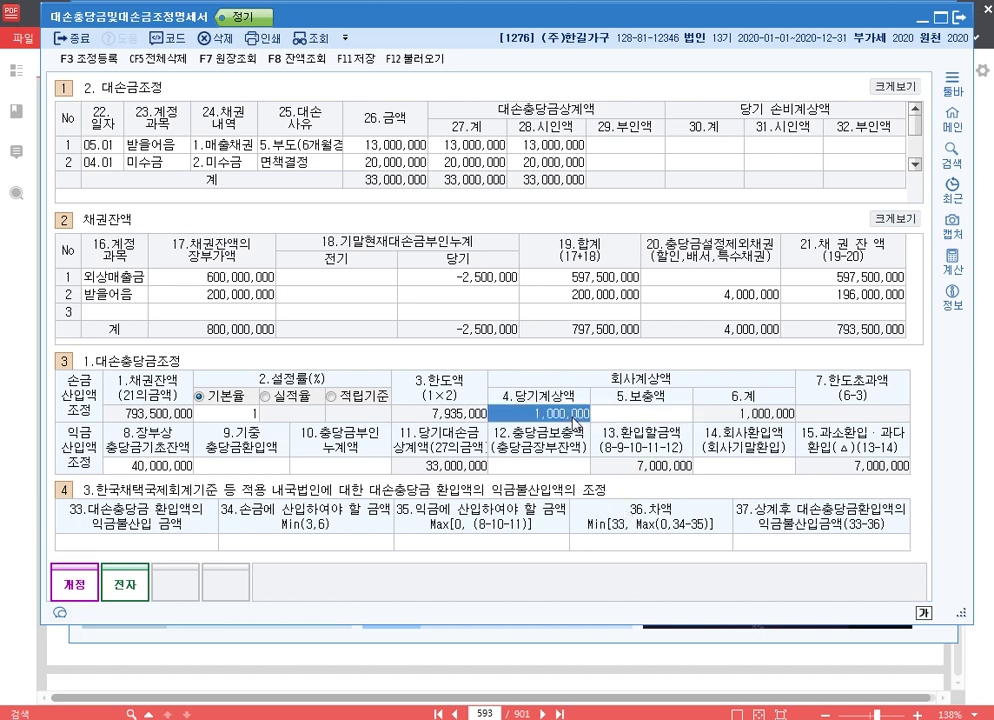
Set 10.충당금부인 누계액 to 2,000,000 and 12.충당금보충액 to 7,000,000.
click(345, 467)
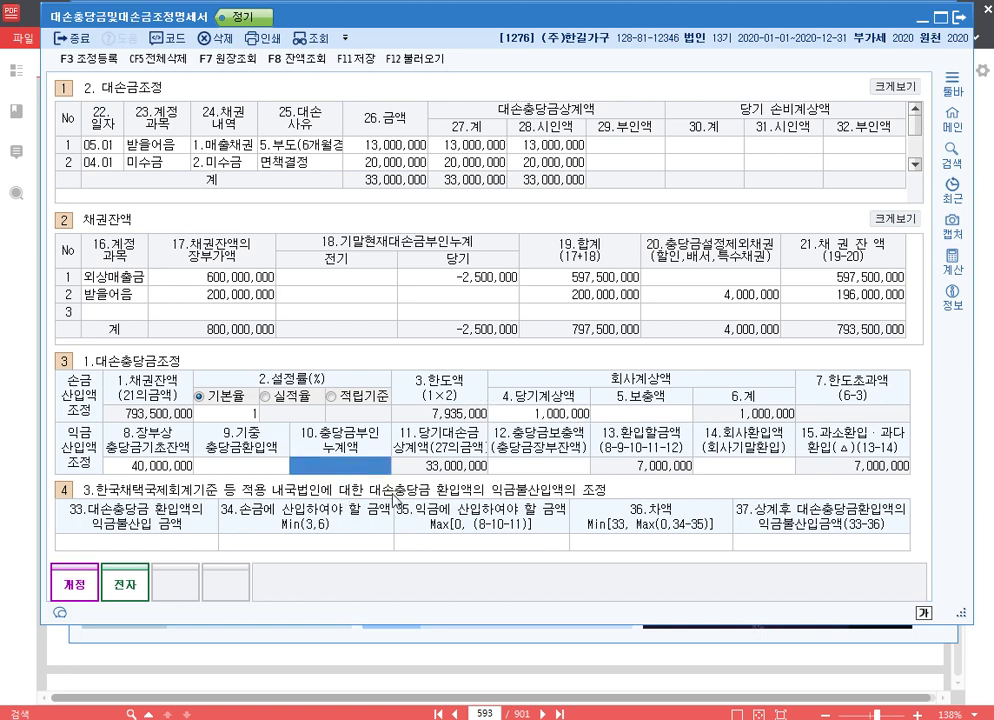
text(2000000)
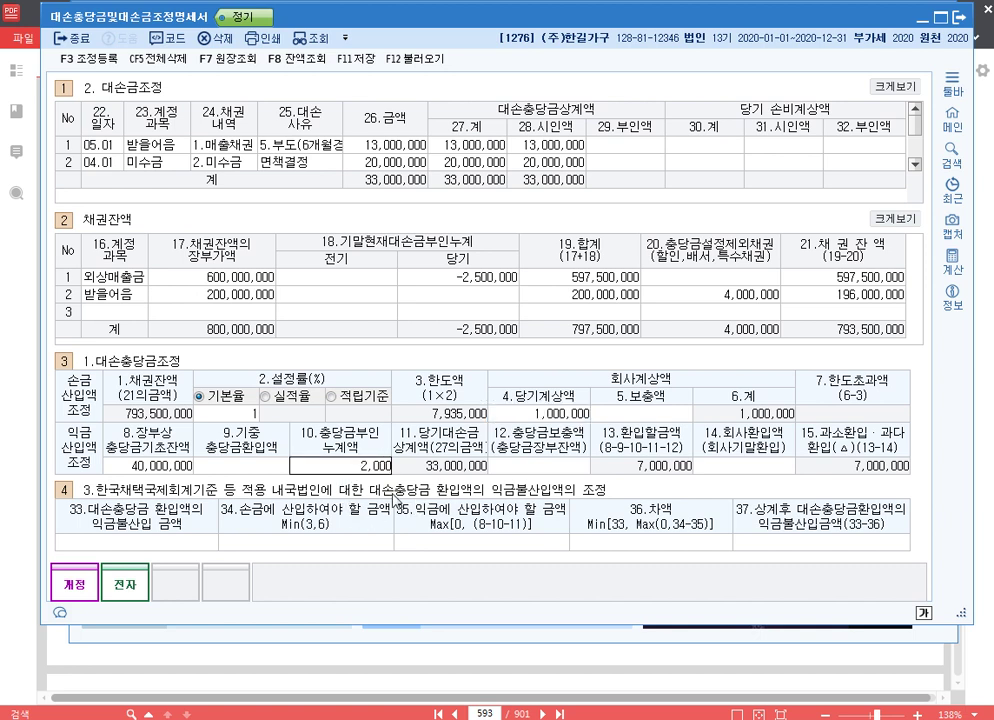
key(Return)
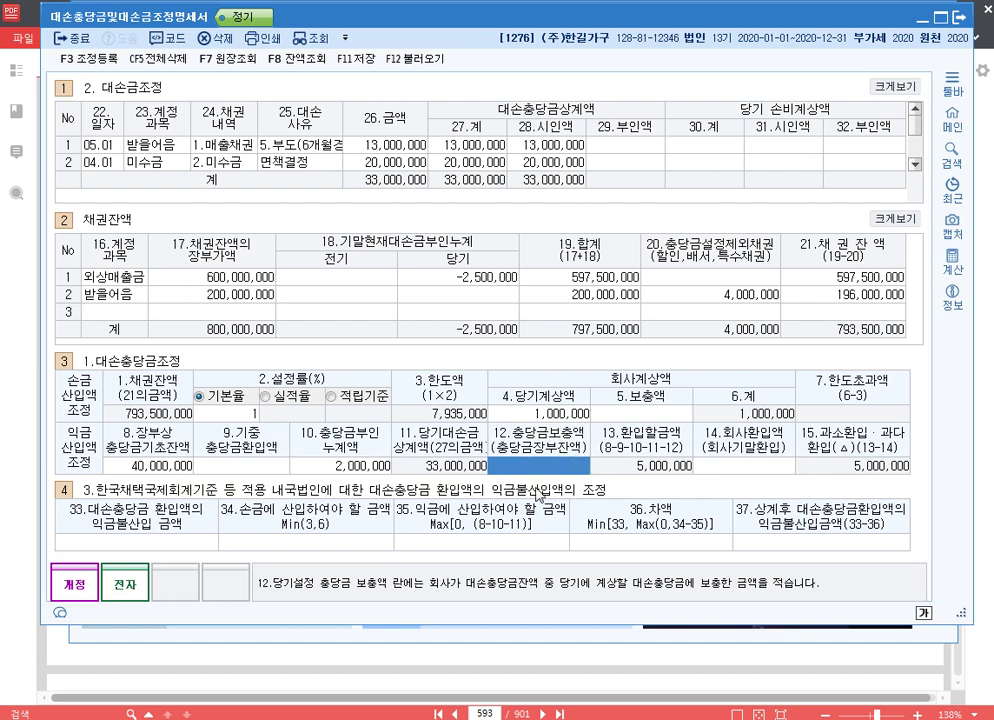
text(7000000)
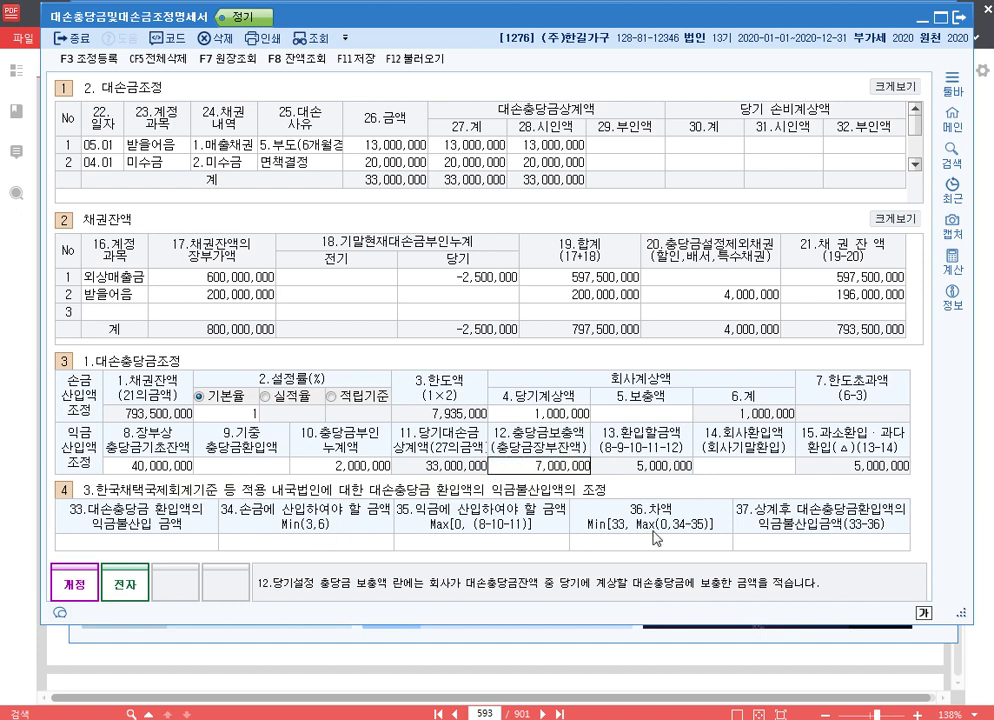
key(Return)
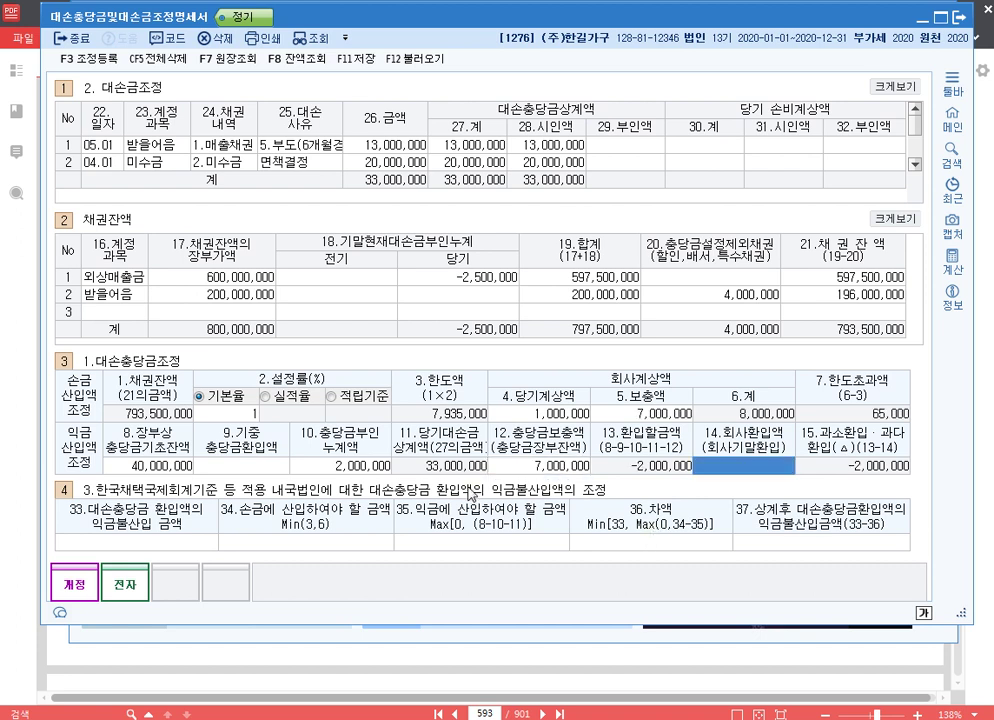
click(366, 466)
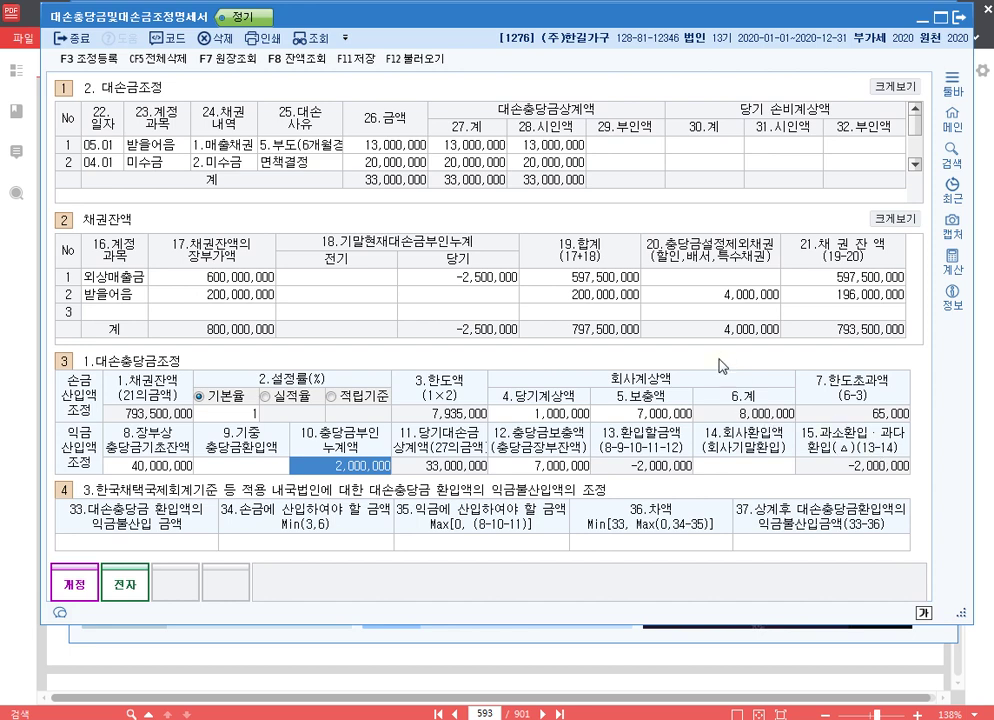
Register 대손충당금한도초과 for 65,000 with 유보발생 under 익금산입 및 손금불산입 in 조정 등록.
key(F3)
click(224, 158)
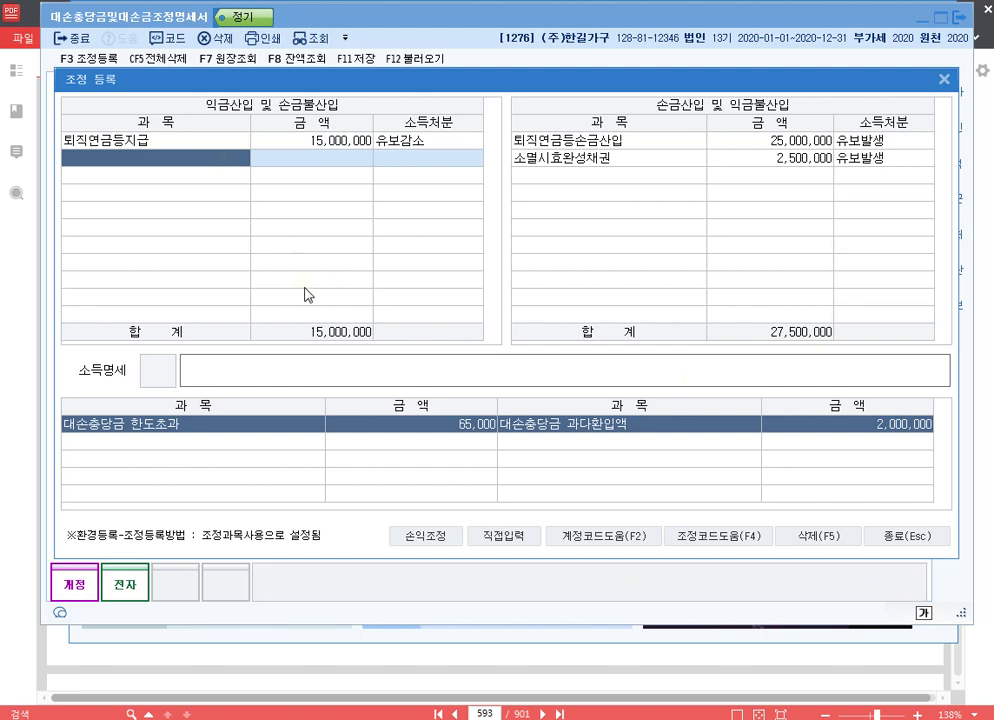
key(F4)
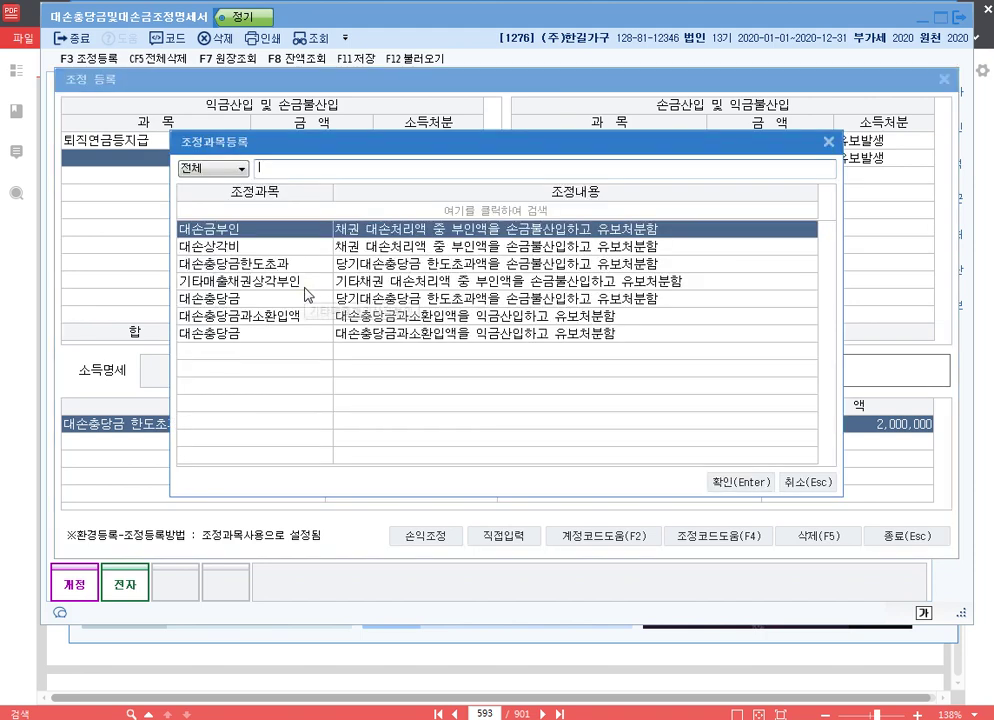
double_click(303, 263)
text(650000)
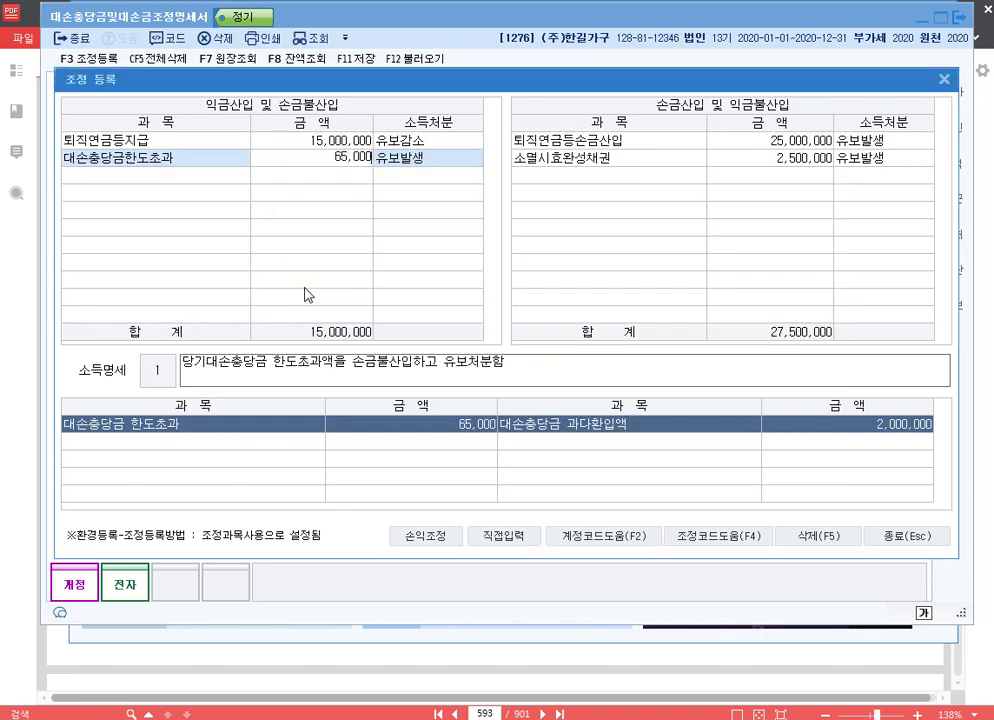
key(Return)
key(Up)
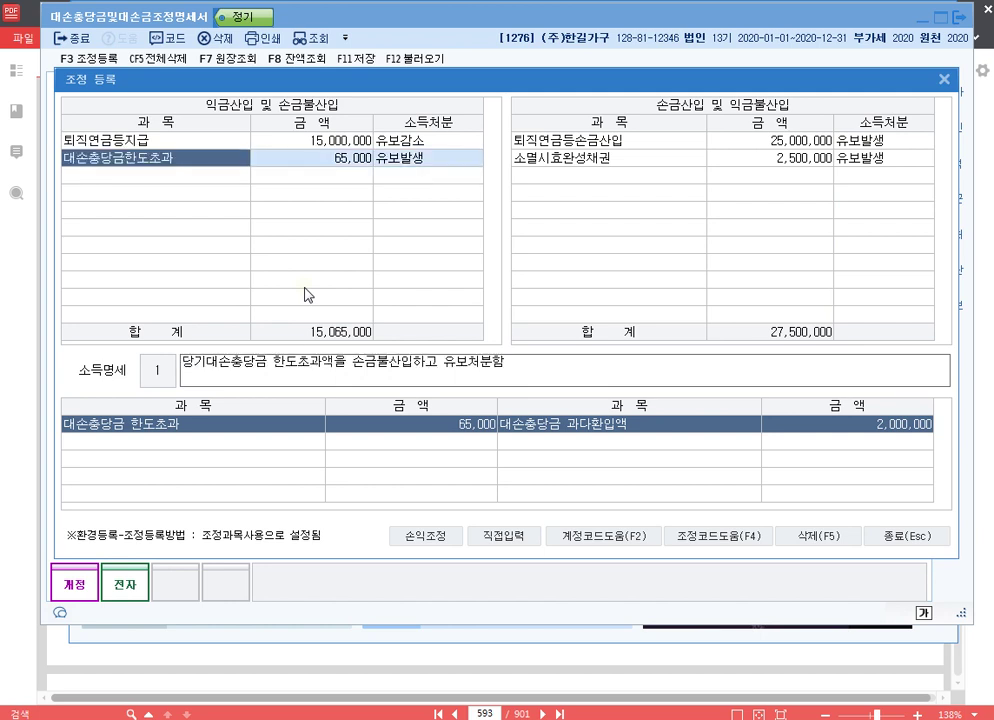
Register 전기대손충당금한도초과 for 2,000,000 with 유보감소 under 손금산입 및 익금불산입, and close the 조정 등록 dialog.
key(Tab)
key(Down)
key(Down)
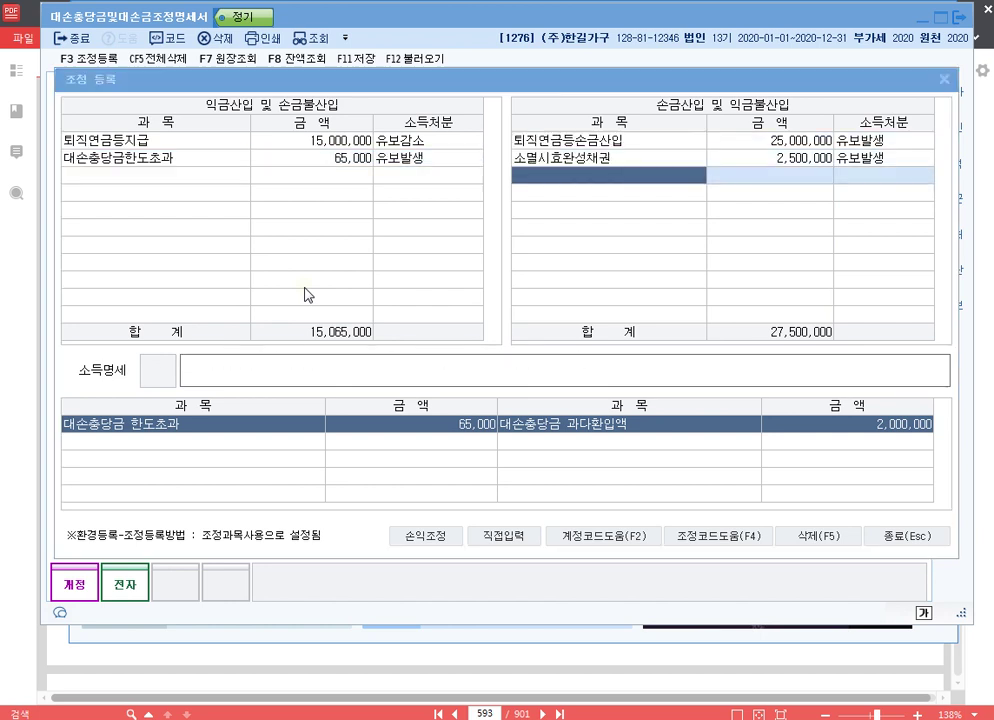
key(F4)
key(Down)
key(Down)
key(Return)
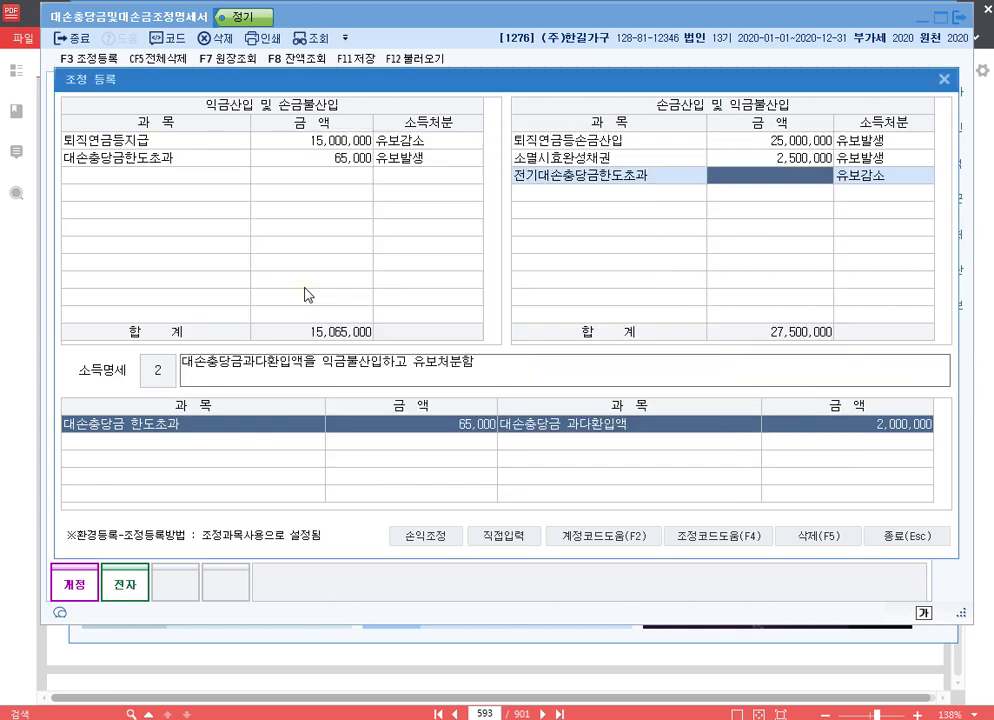
text(2000000)
key(Return)
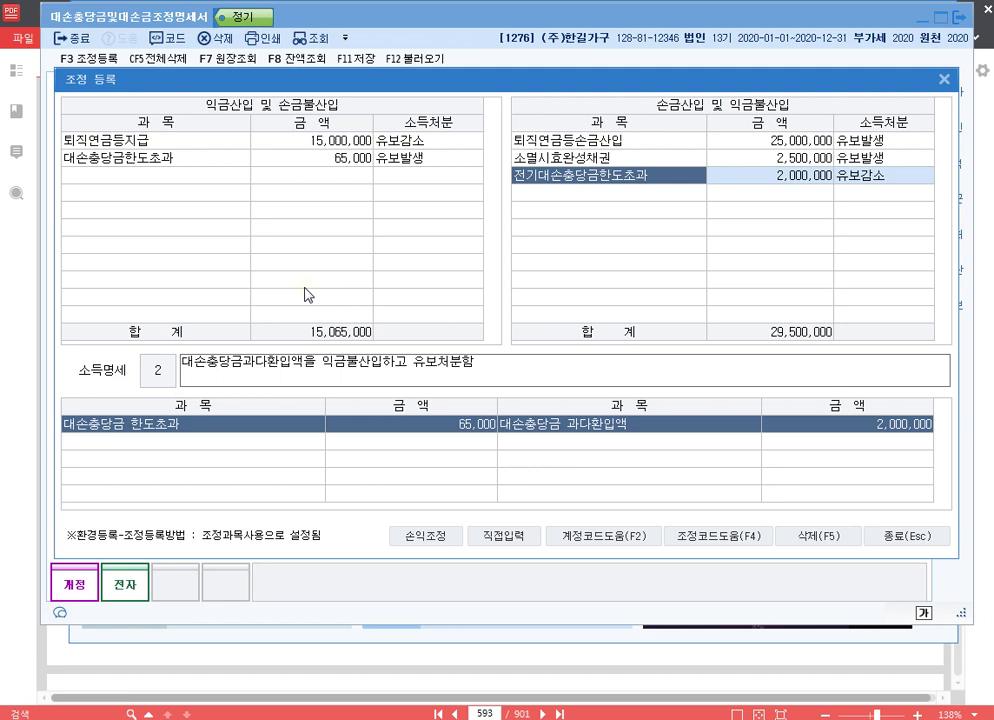
click(944, 80)
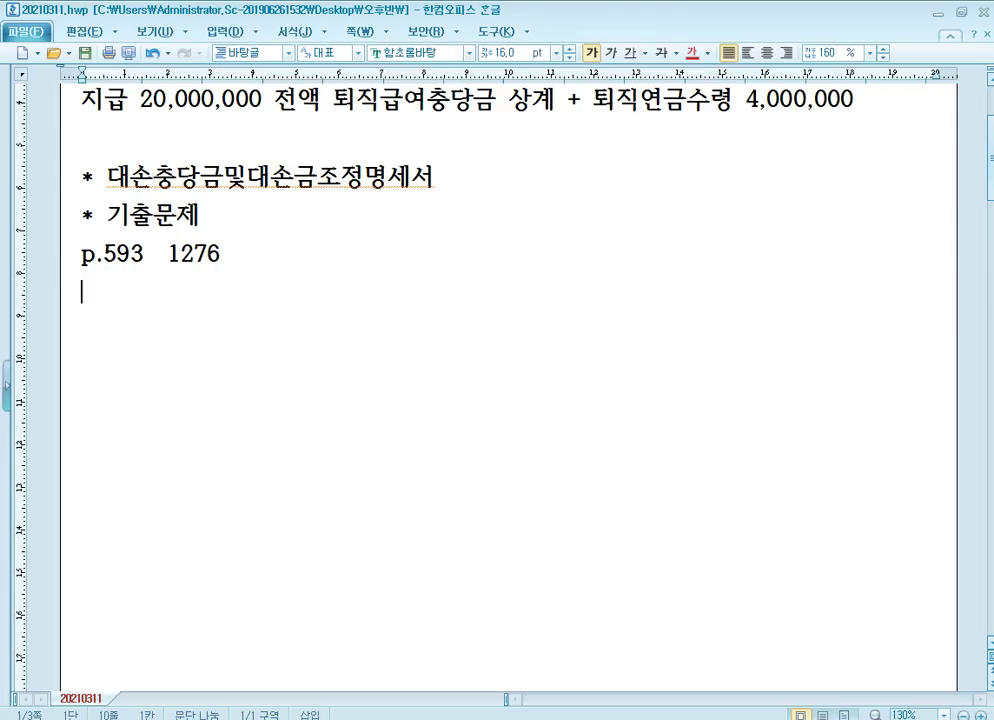
Switch to the 한글 notes document and add the line "p.632 1279" under the p.593 entry.
key(alt+Tab)
text(p.632)
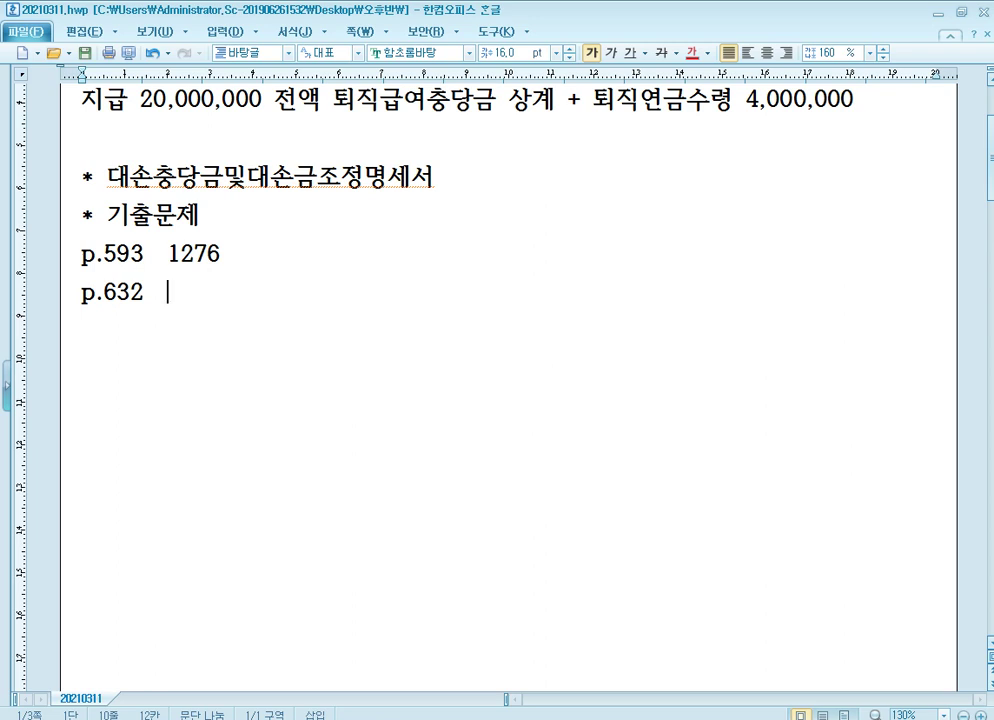
text(1279)
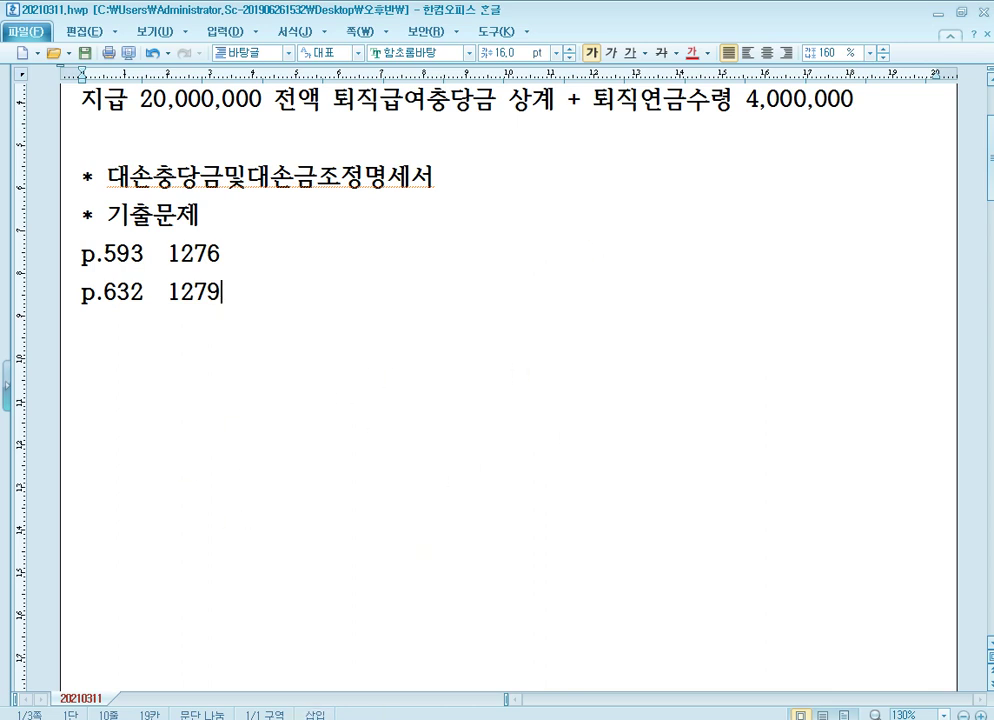
Switch to the PDF textbook in 알PDF and go to page 632, problem [3] on 대손충당금 및 대손금조정명세서.
click(467, 718)
click(496, 714)
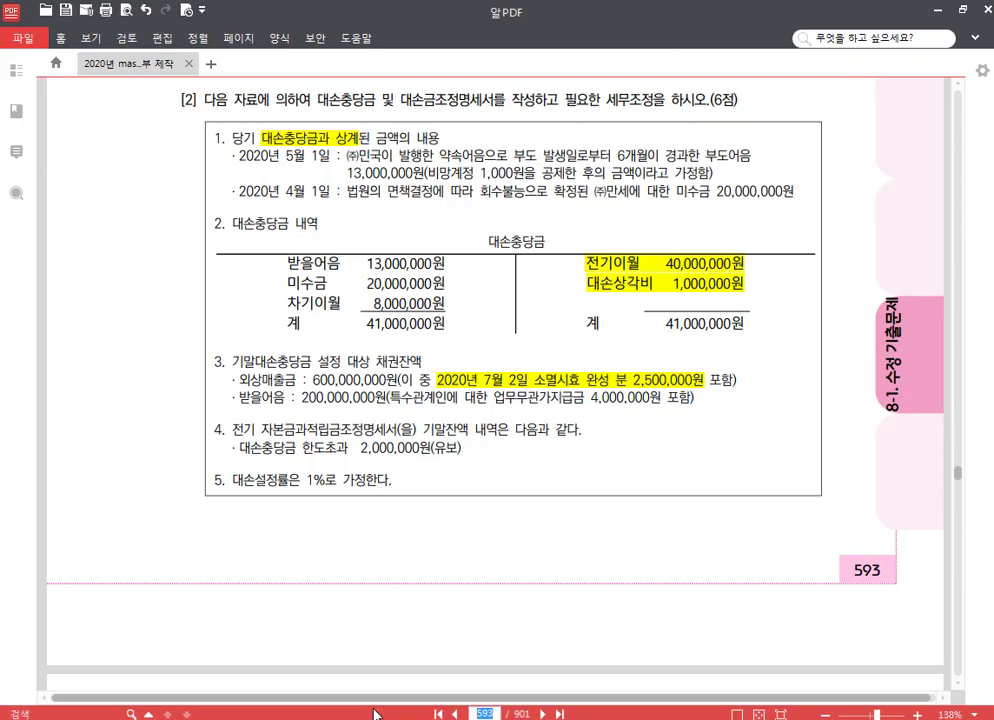
text(632)
key(Return)
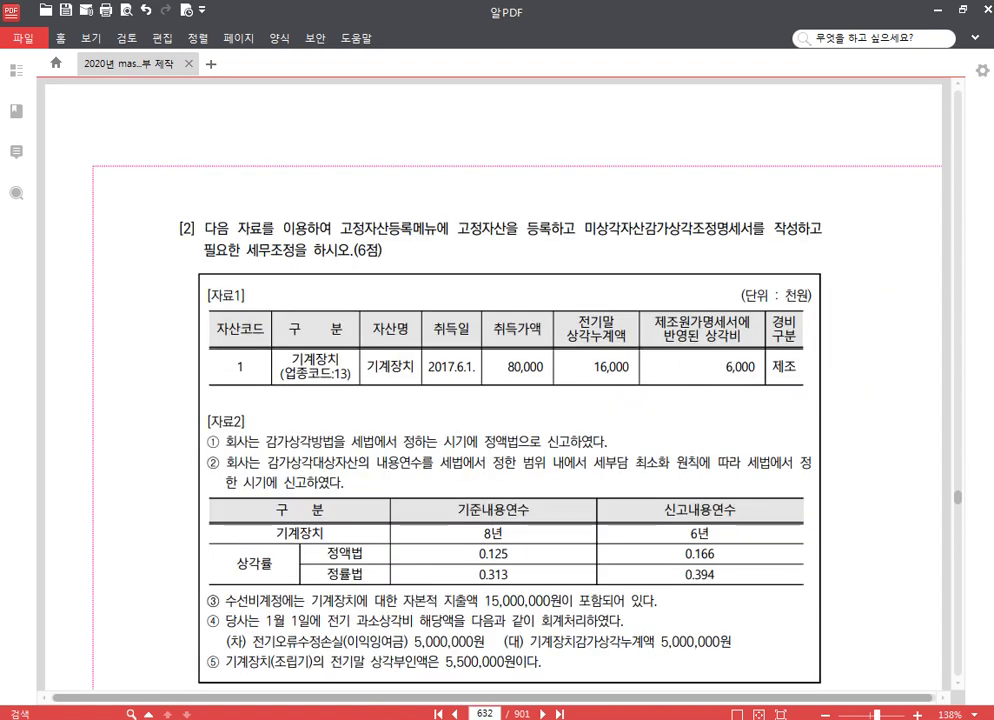
scroll(553, 378, down, 5)
scroll(553, 378, up, 1)
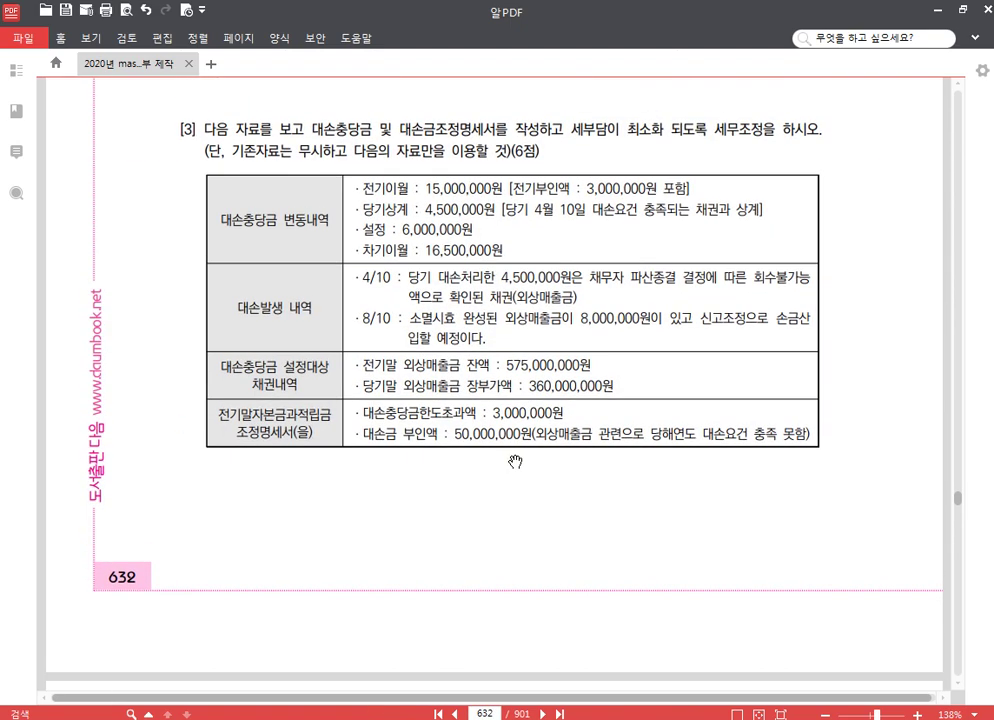
Switch to KcLep and change the working company to 1279, closing the open menus.
key(alt+Tab)
click(937, 185)
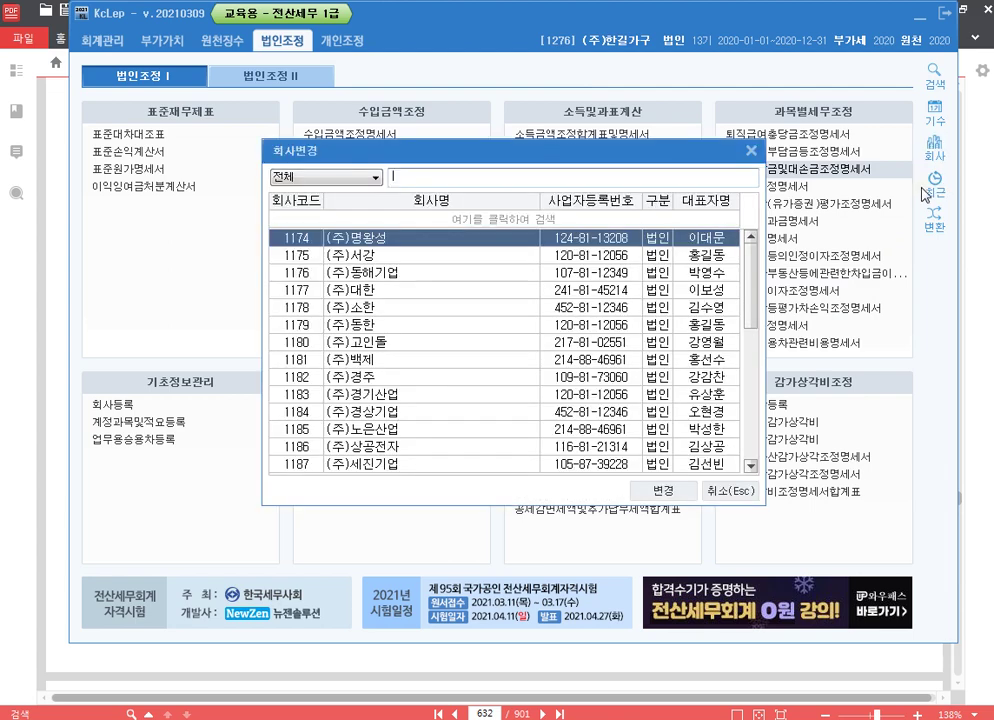
text(1276)
key(Return)
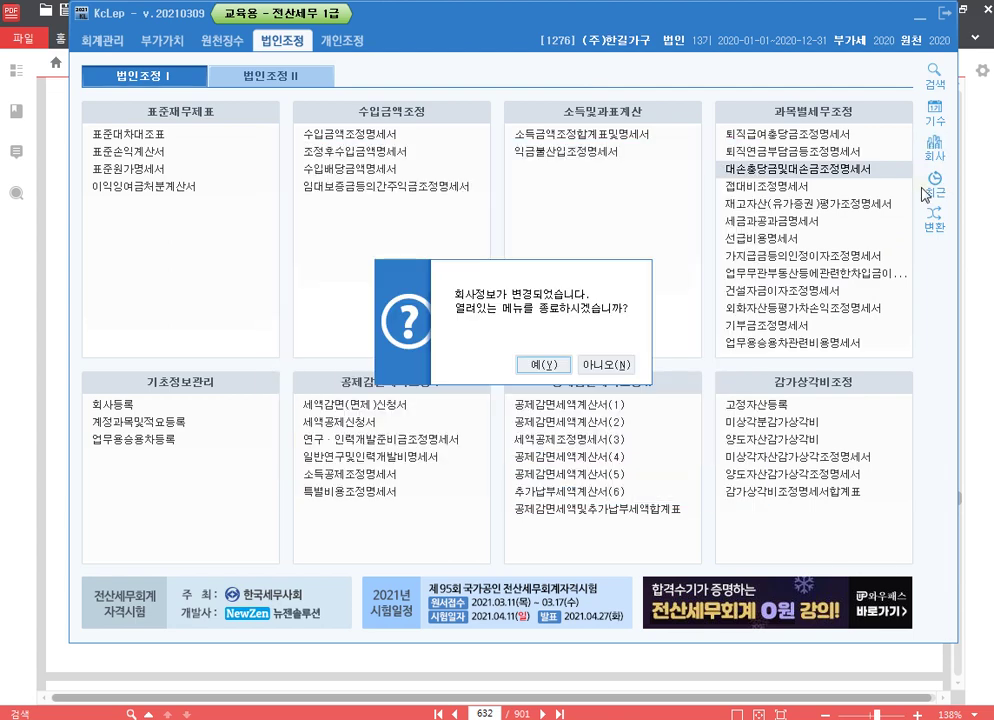
key(Return)
Switch to the PDF textbook in 알PDF and highlight 대손충당금 in the 변동내역 row heading of problem [3].
key(alt+Tab)
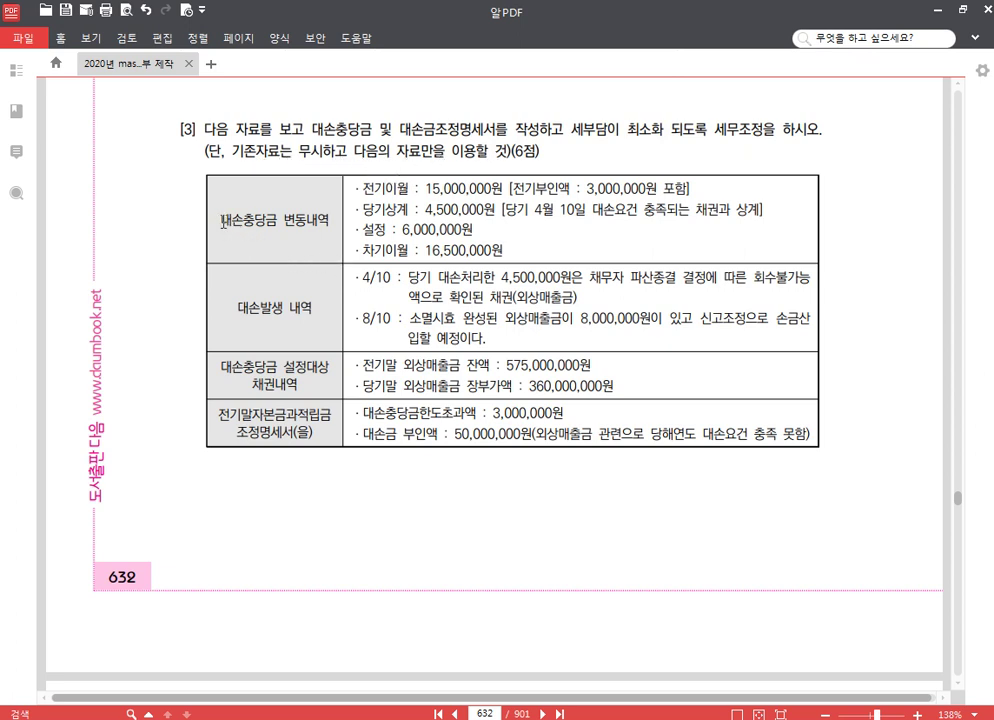
drag(222, 220, 275, 221)
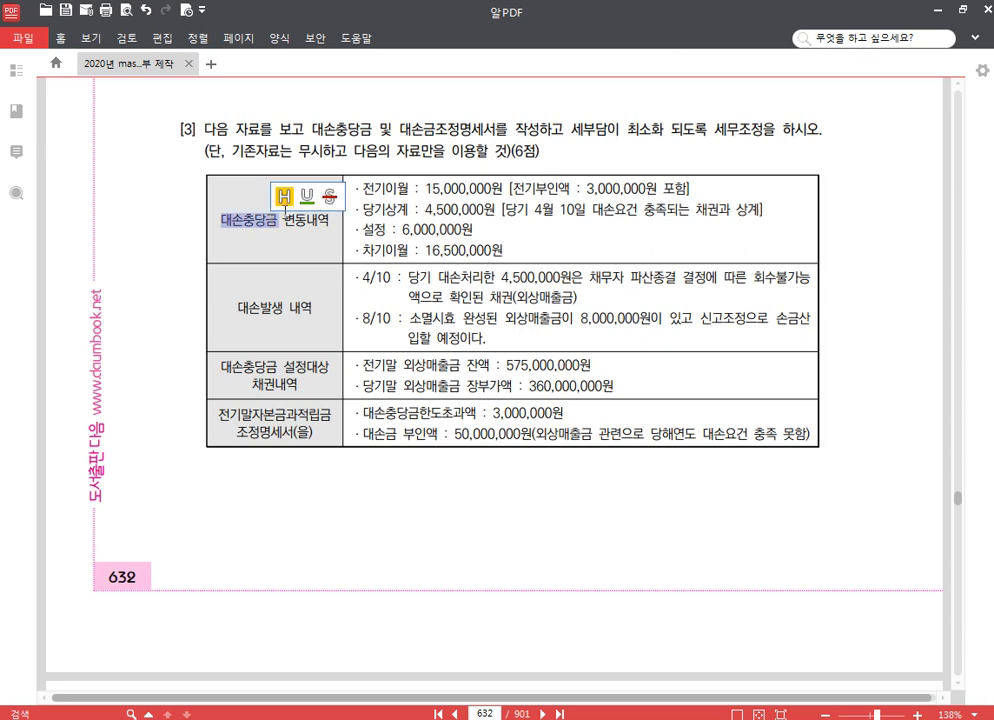
click(284, 196)
click(339, 228)
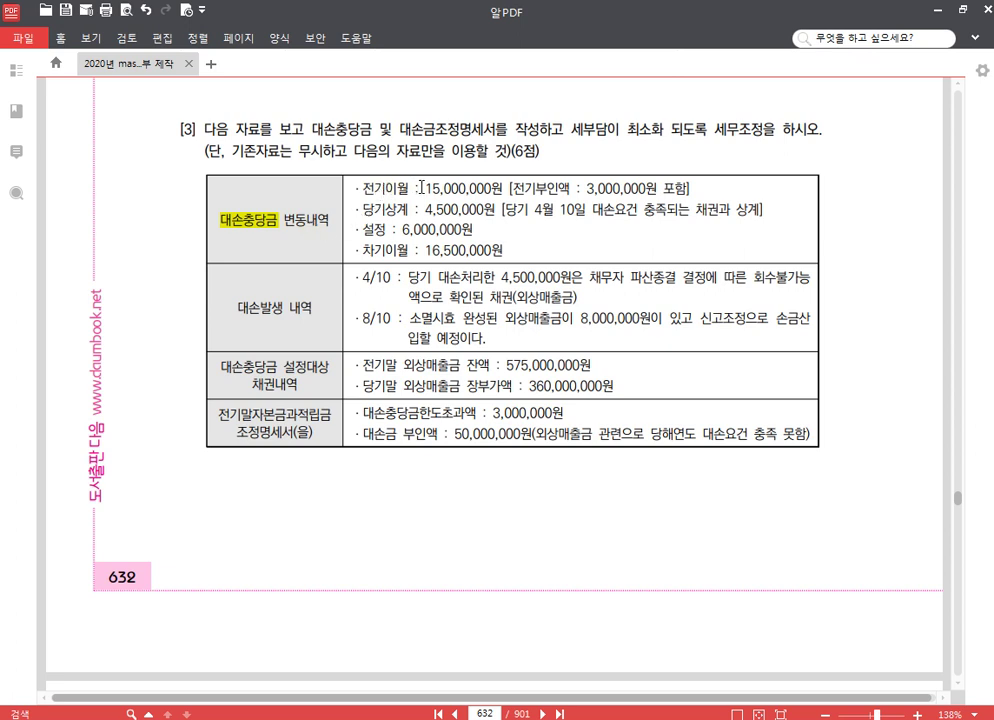
Highlight the 전기이월 amount 15,000,000원, the 전기부인액 text 3,000,000원 포함, and 설정 : 6,000,000원 in the 변동내역 row.
drag(426, 188, 498, 189)
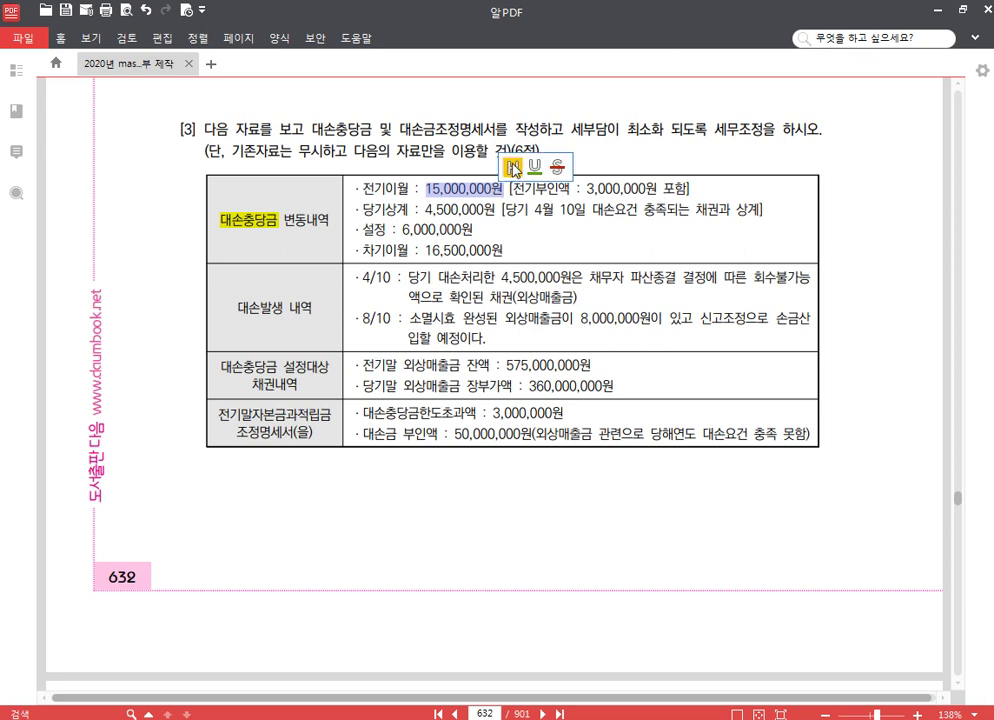
click(511, 166)
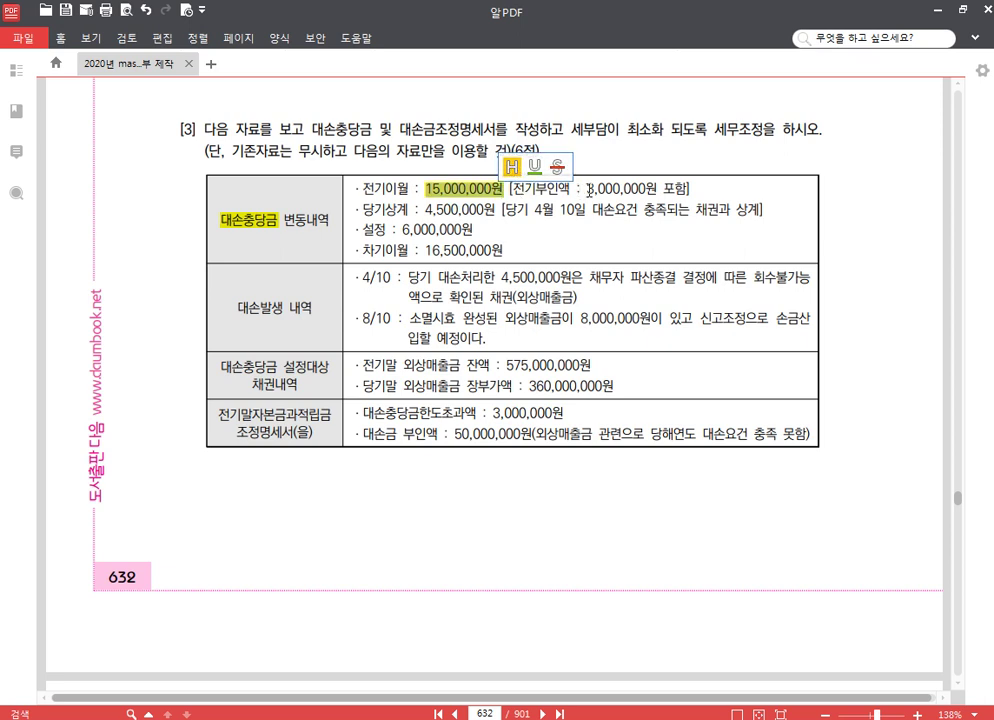
drag(585, 188, 685, 188)
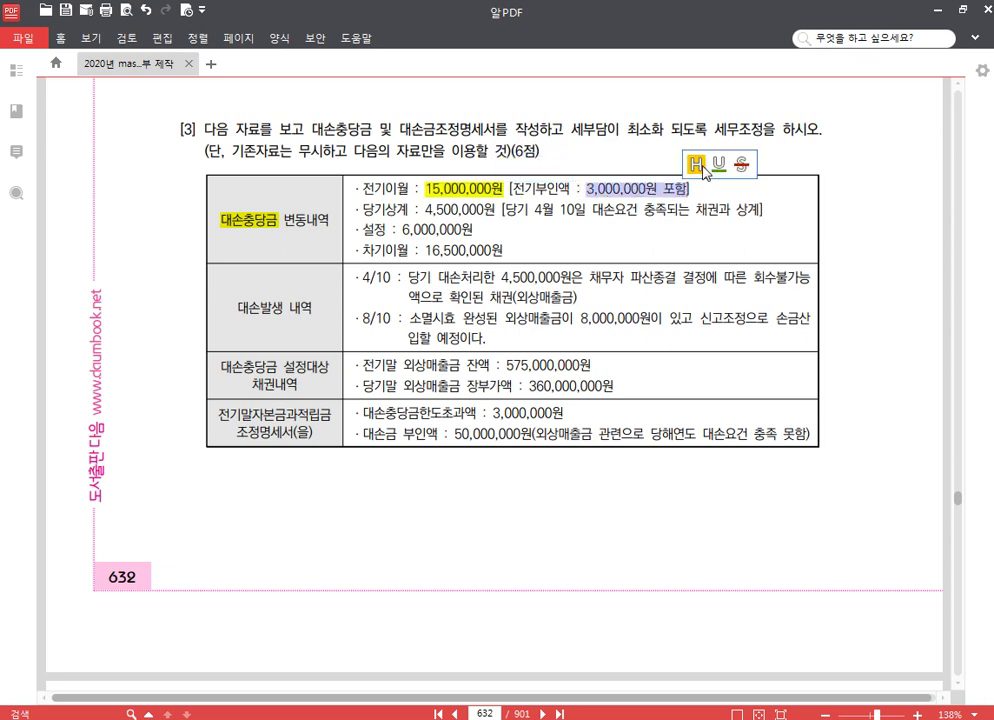
click(697, 165)
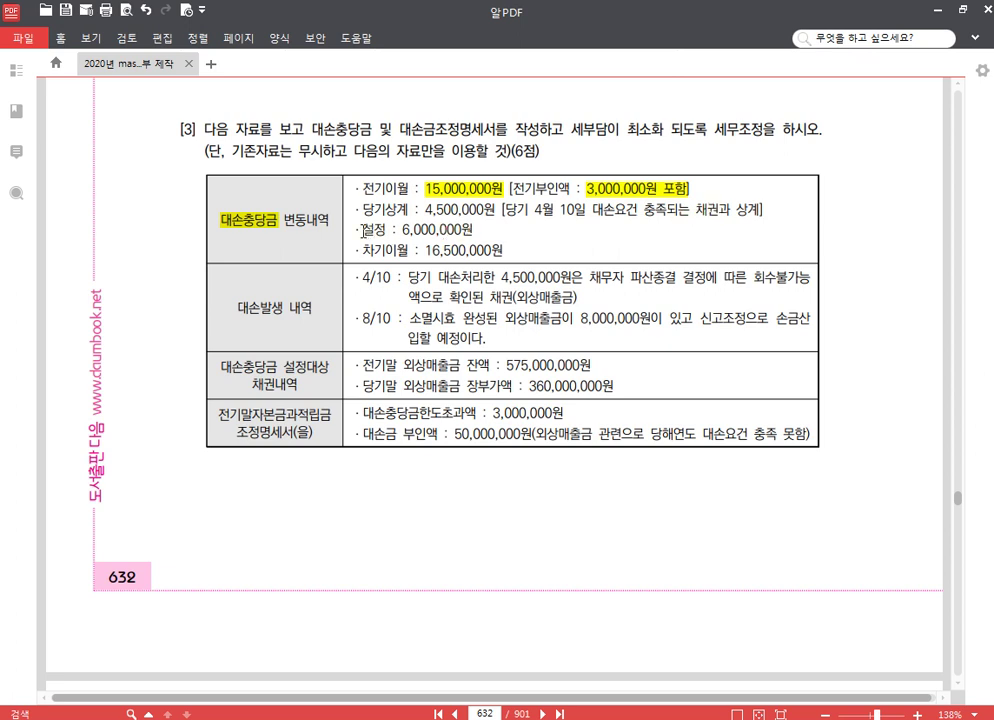
drag(363, 229, 473, 229)
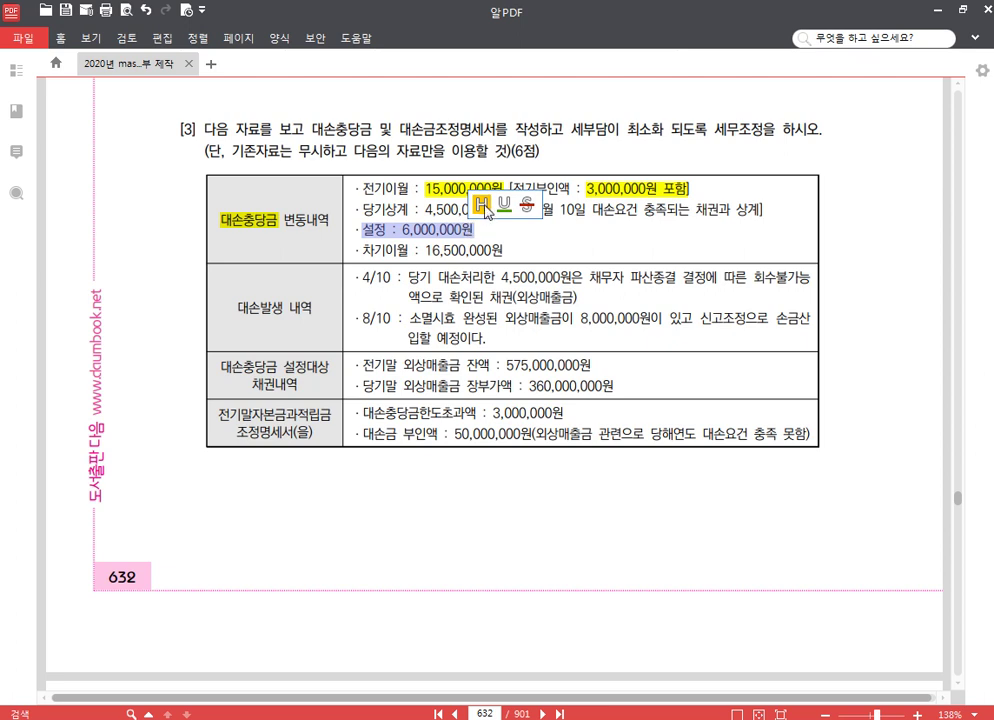
click(482, 206)
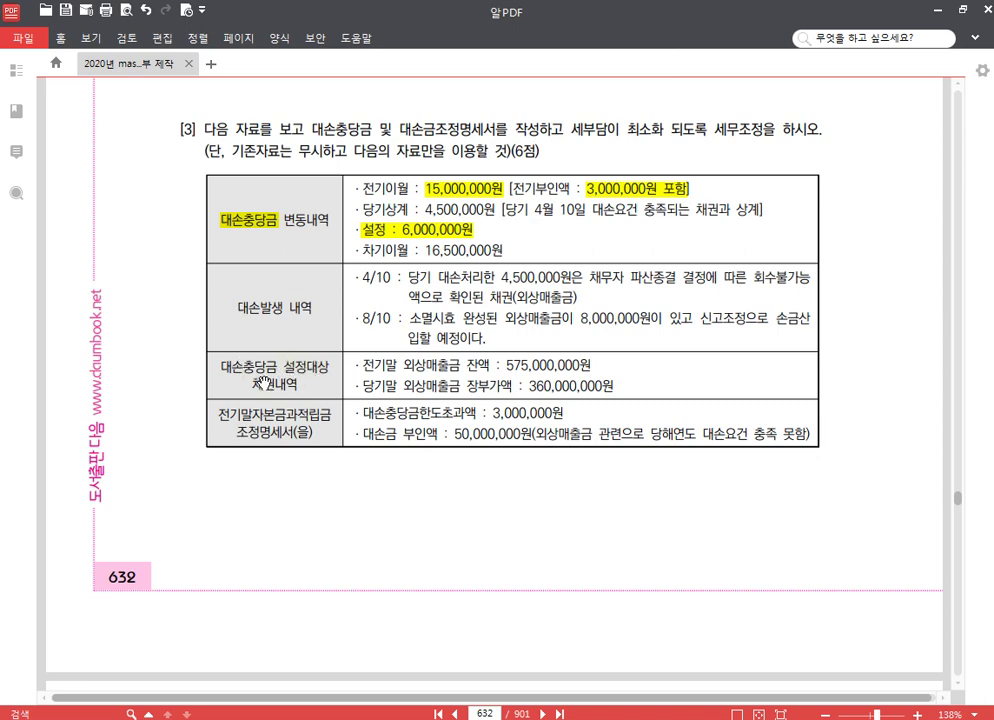
scroll(600, 388, down, 2)
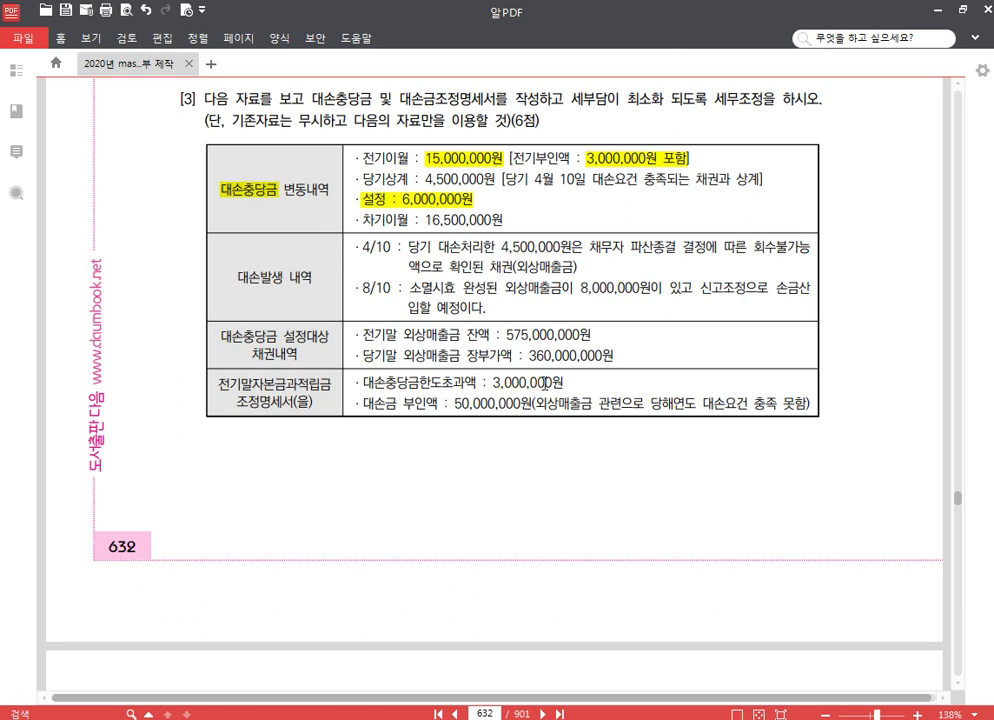
click(633, 158)
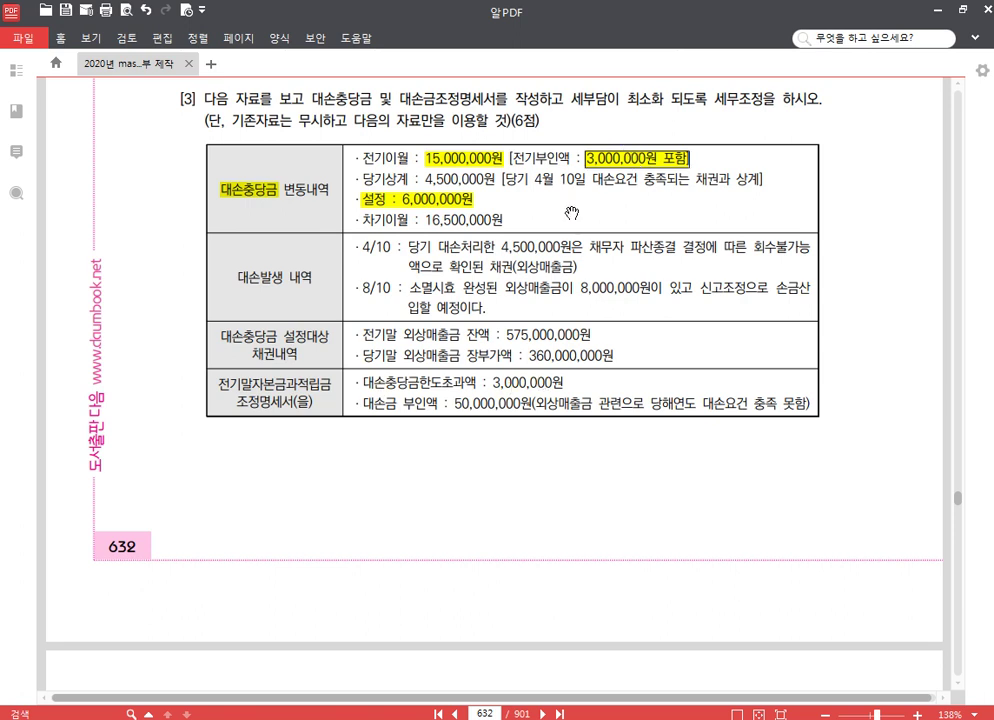
click(393, 411)
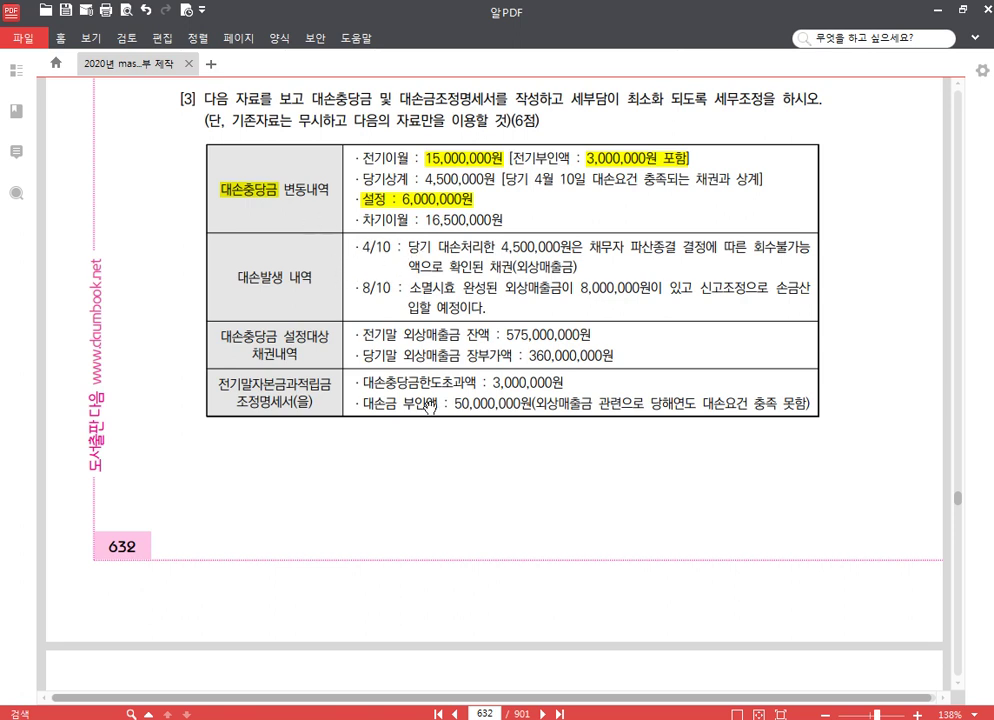
Switch to KcLep, open 대손충당금및대손금조정명세서, and begin a 대손금조정 row dated 04.10 for 외상매출금, 매출채권, with 대손사유 파산.
key(alt+Tab)
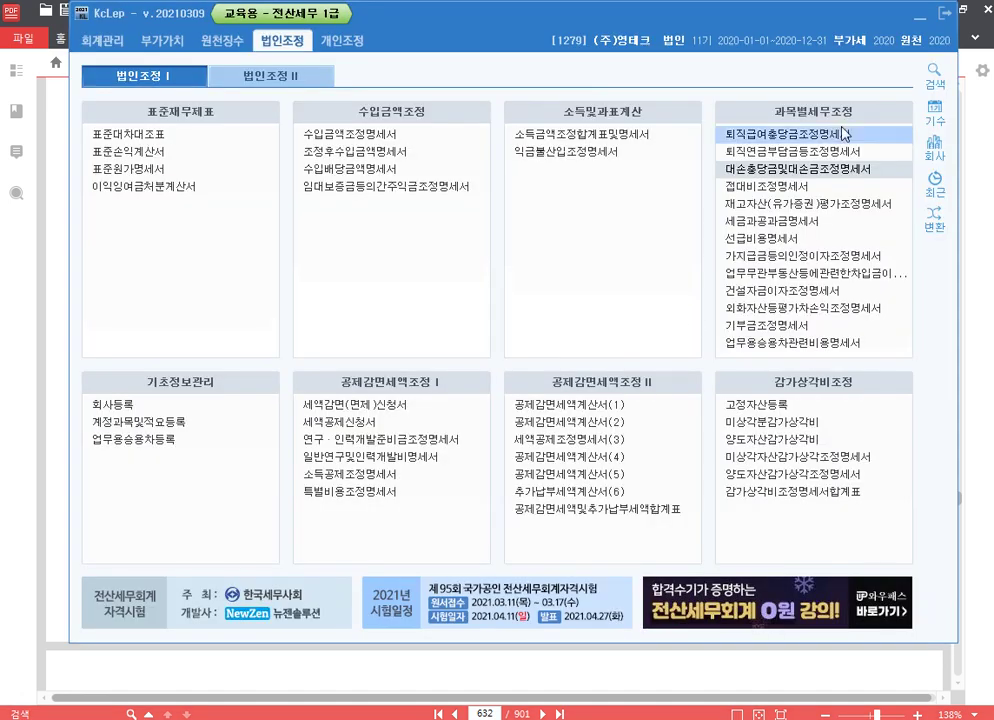
click(818, 175)
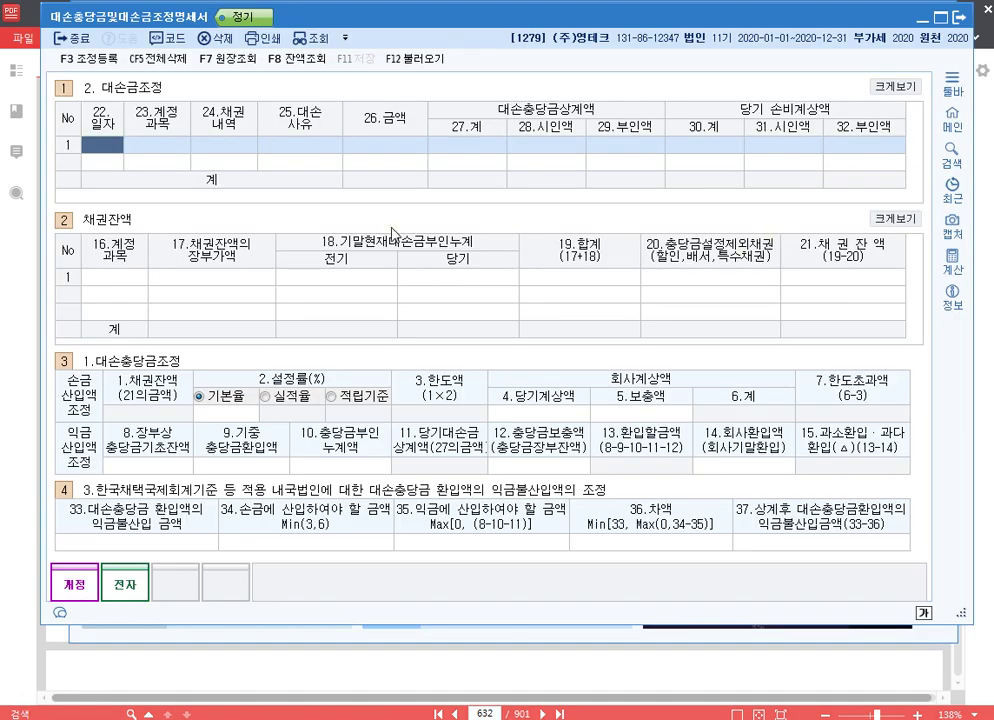
text(0410)
key(Return)
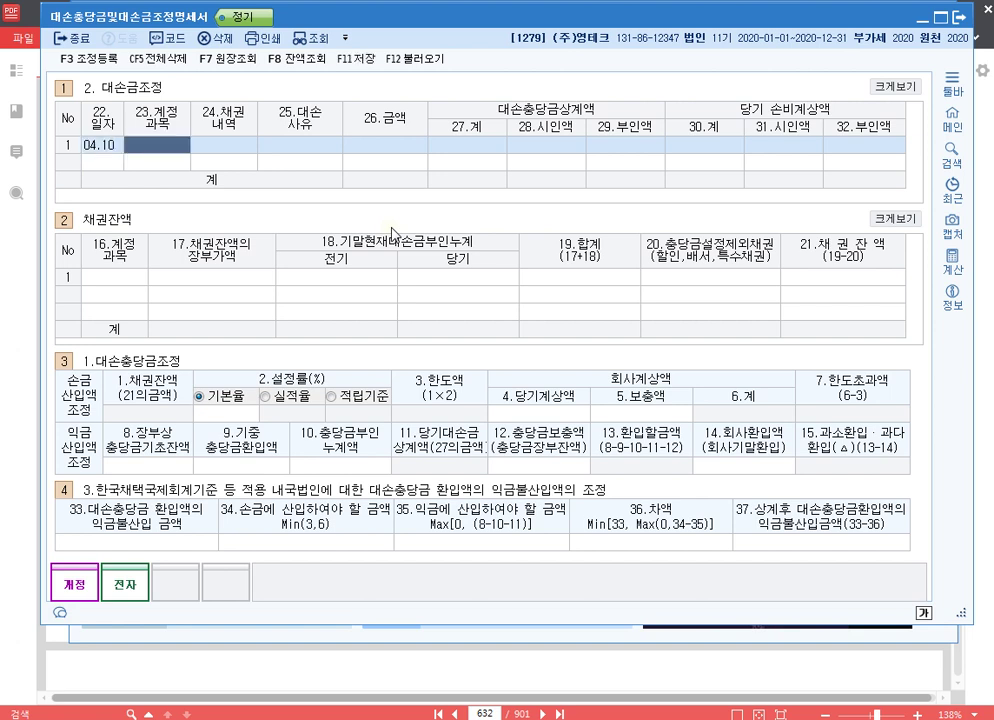
text(108)
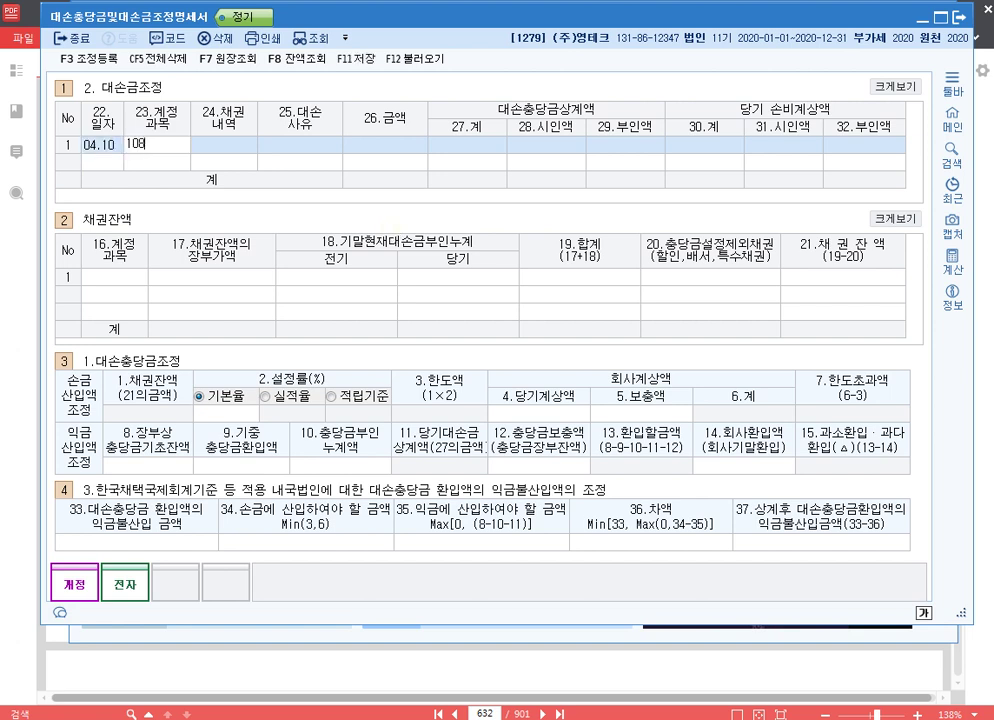
key(Return)
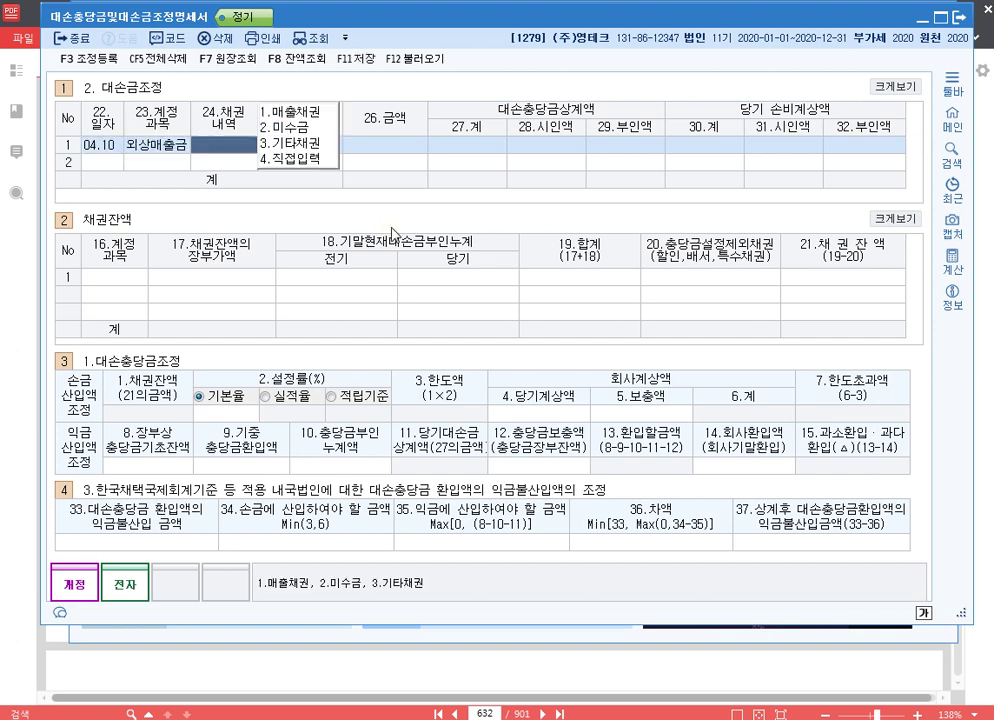
text(1)
key(Return)
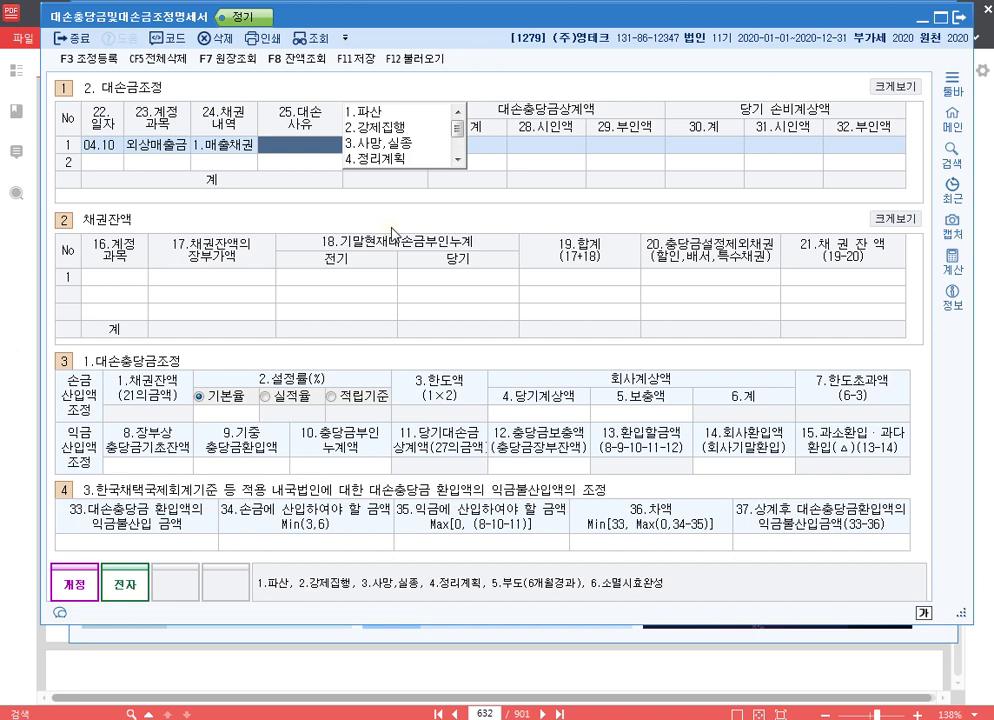
text(1)
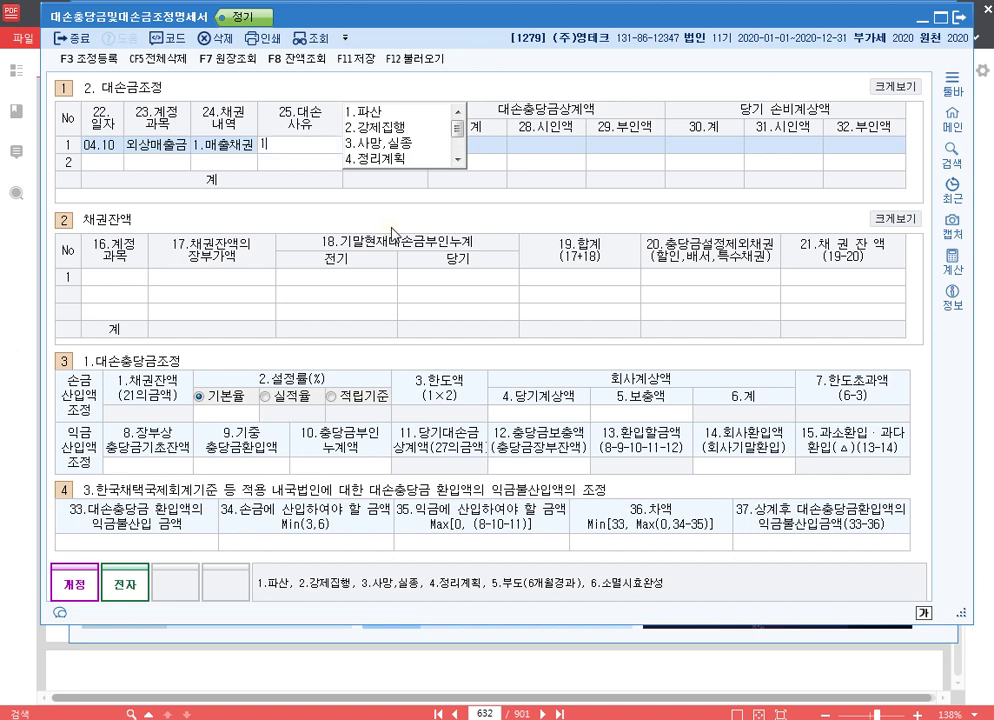
key(Return)
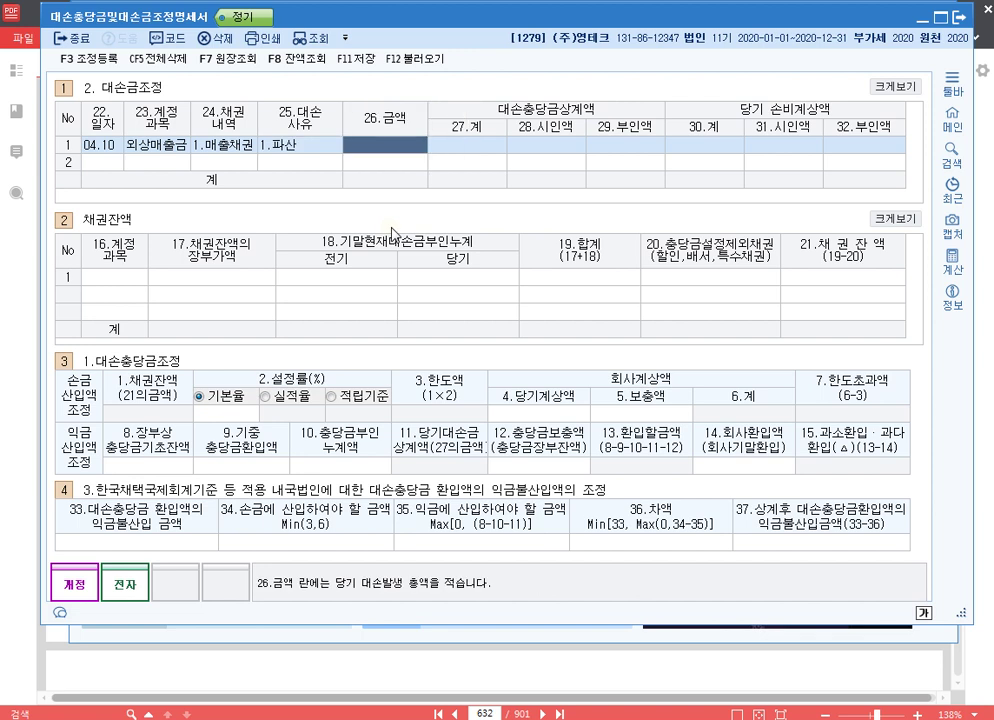
key(shift+Tab)
key(shift+Tab)
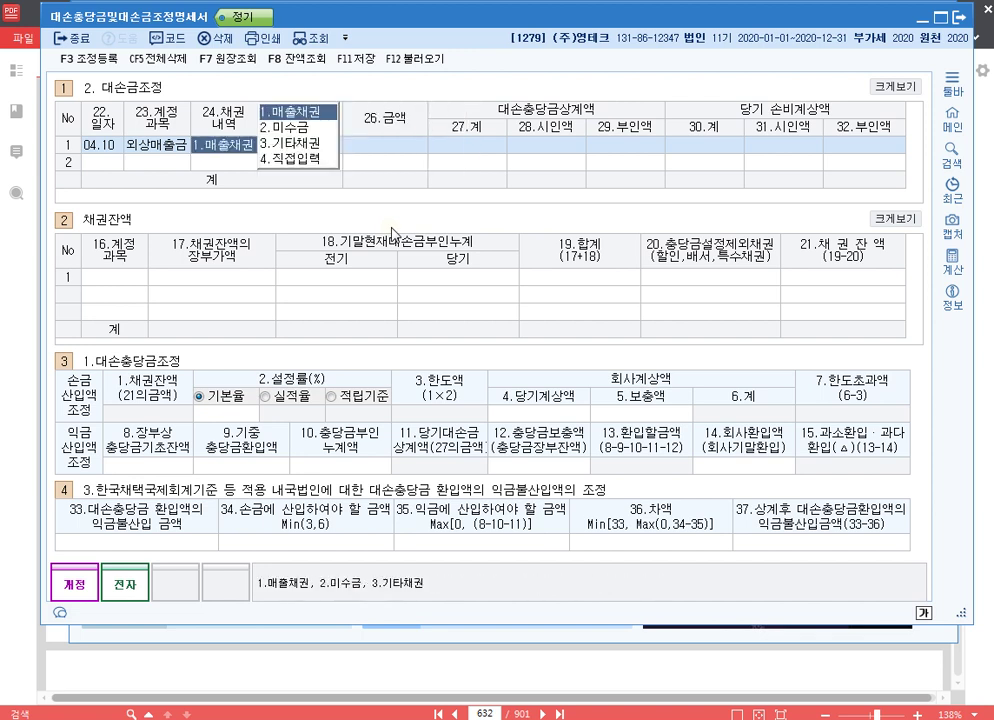
key(Tab)
key(shift+Tab)
key(shift+Tab)
key(Tab)
key(Tab)
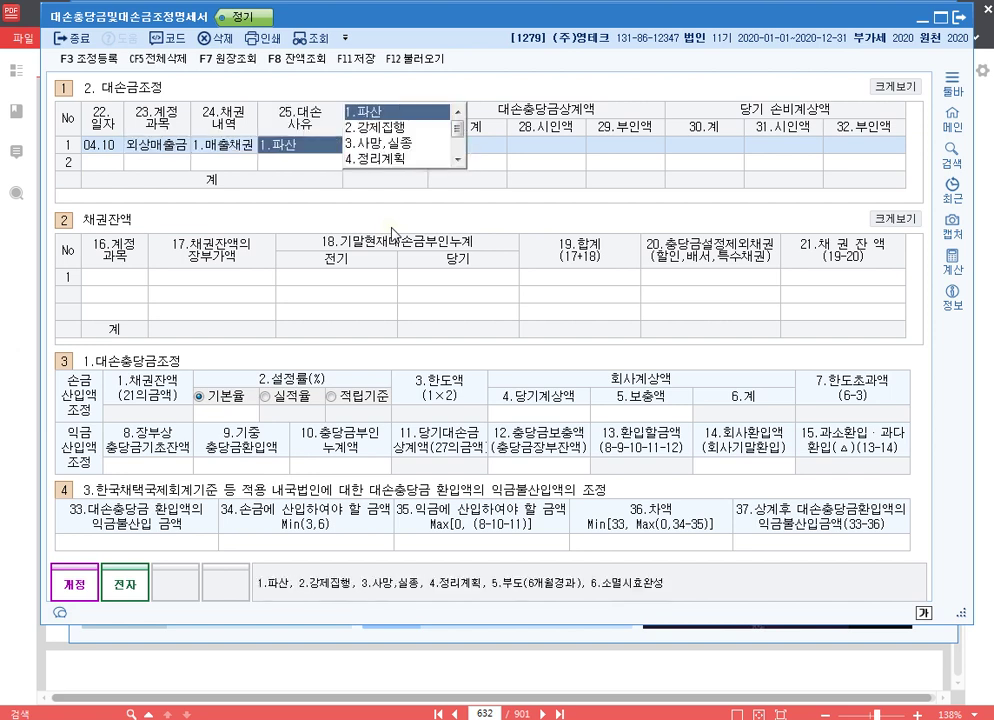
key(Tab)
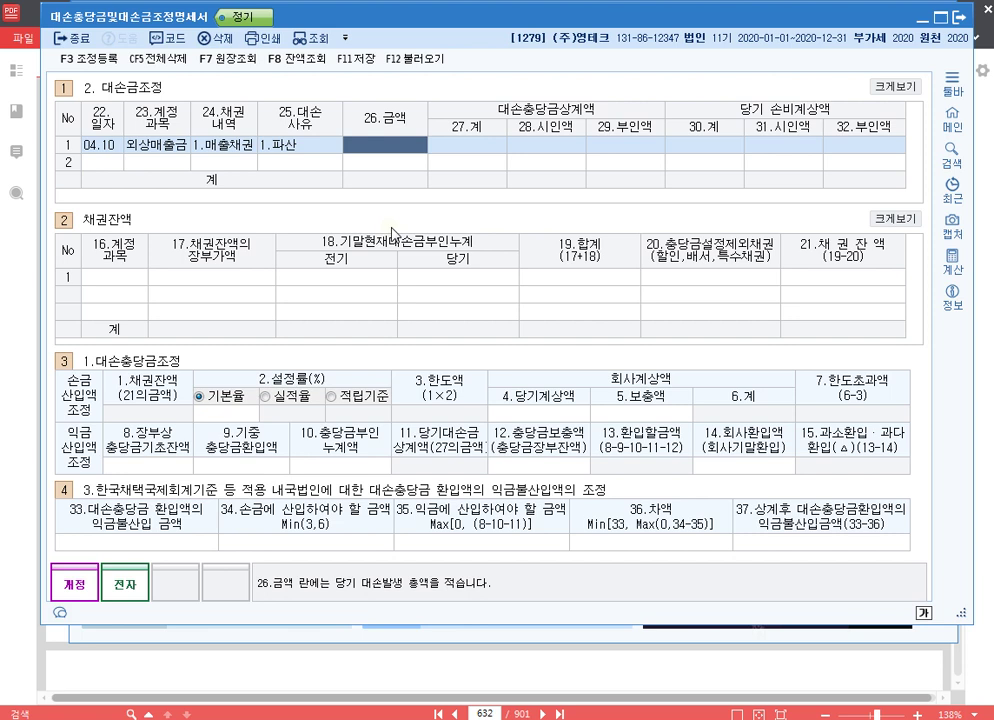
Enter 4,500,000 as the 04.10 row's 금액 and 4,500,000 as its 대손충당금상계액 시인액.
text(4500000)
key(Tab)
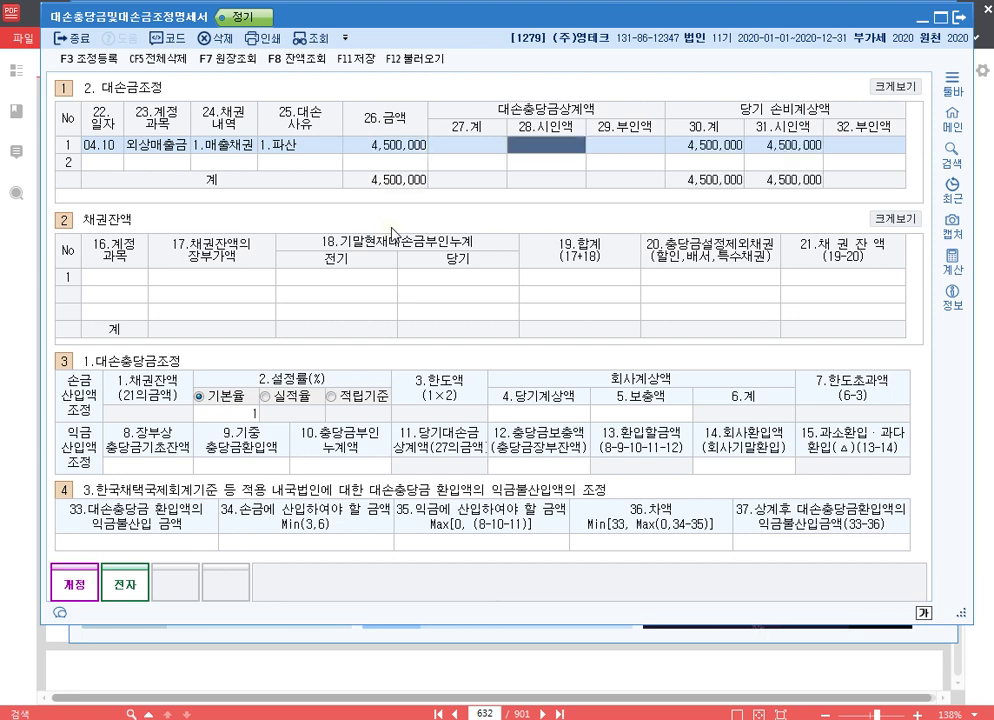
text(4500000)
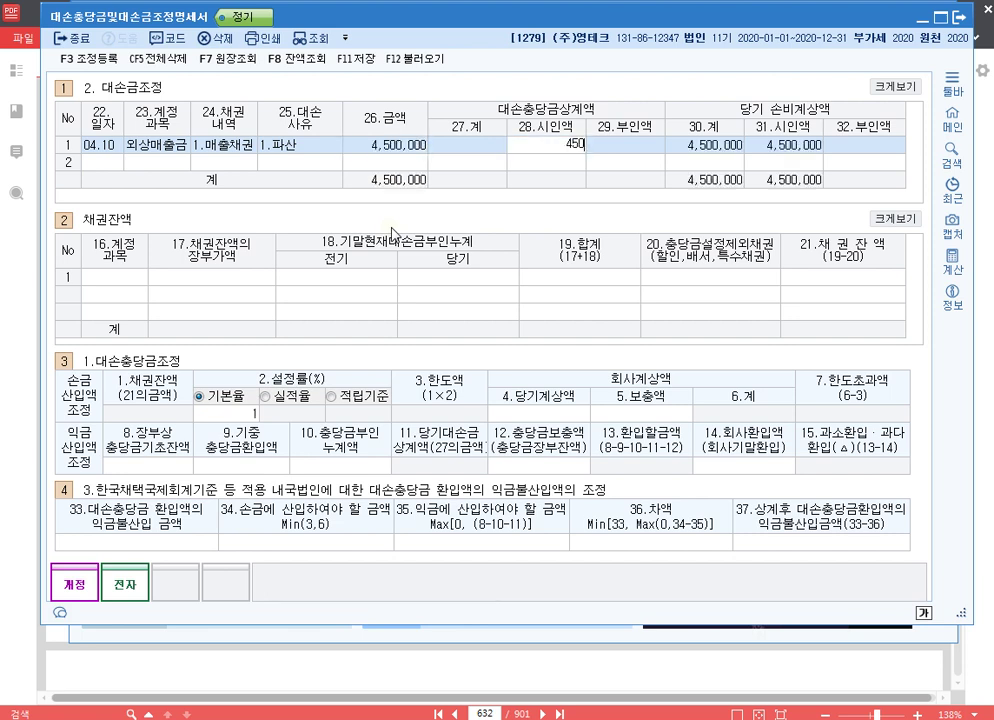
key(Tab)
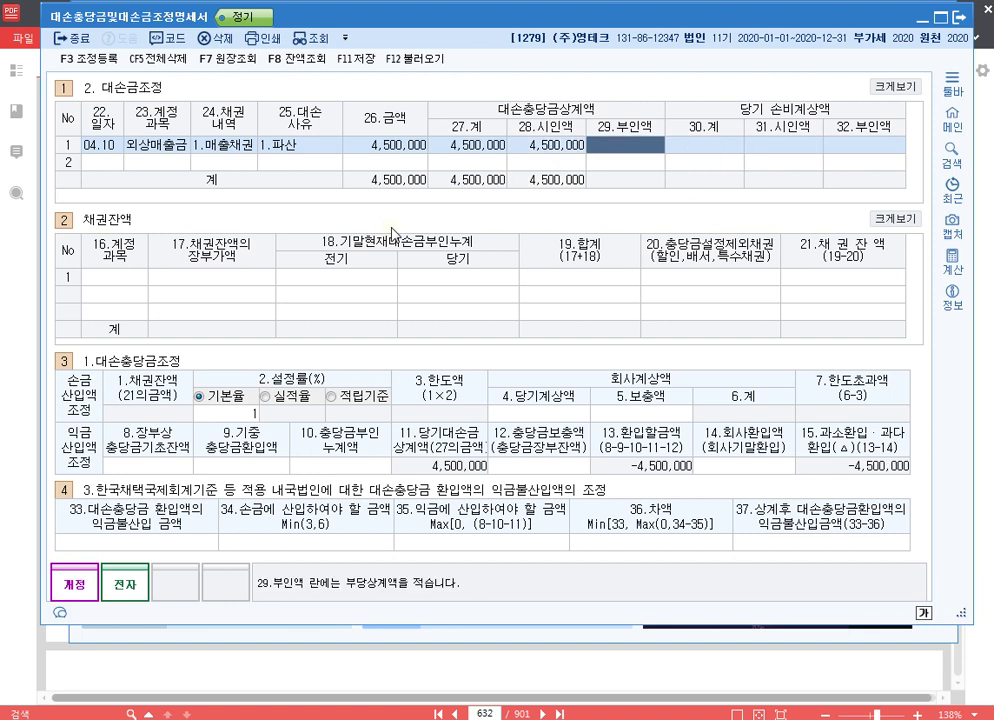
Add a 채권잔액 row for 외상매출금 with a 장부가액 of 360,000,000.
click(134, 279)
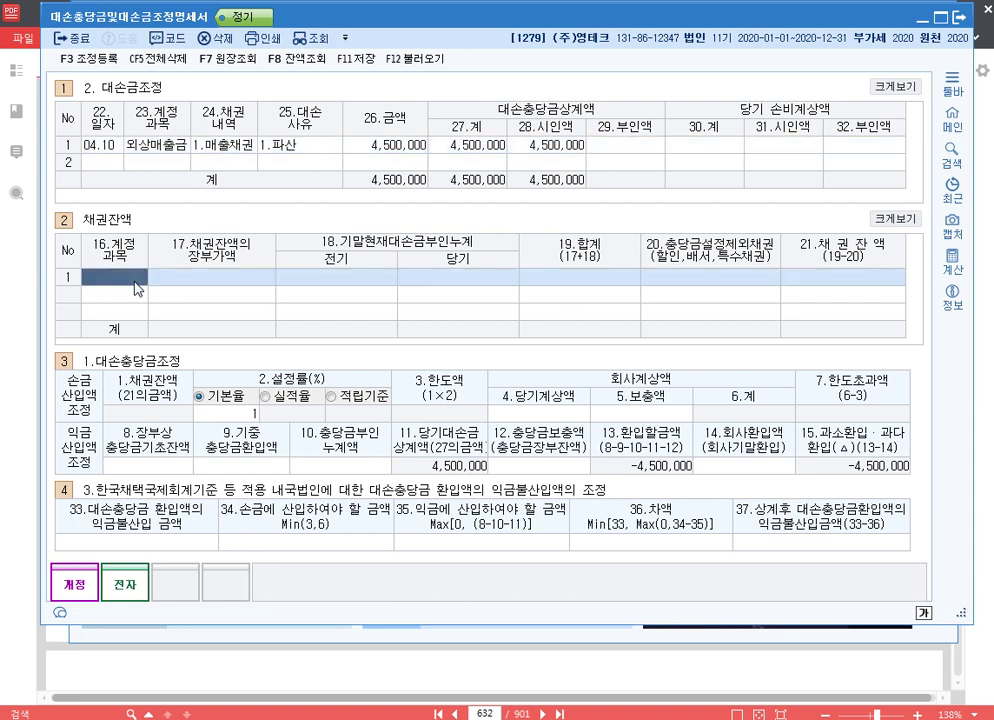
text(108)
key(Return)
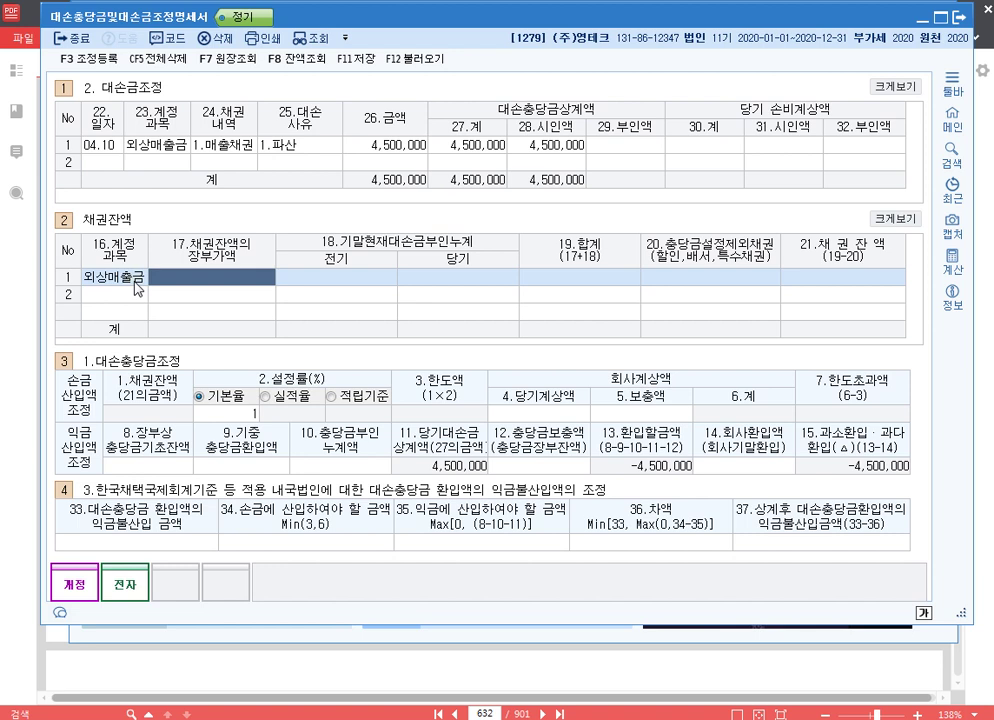
text(360,000,000)
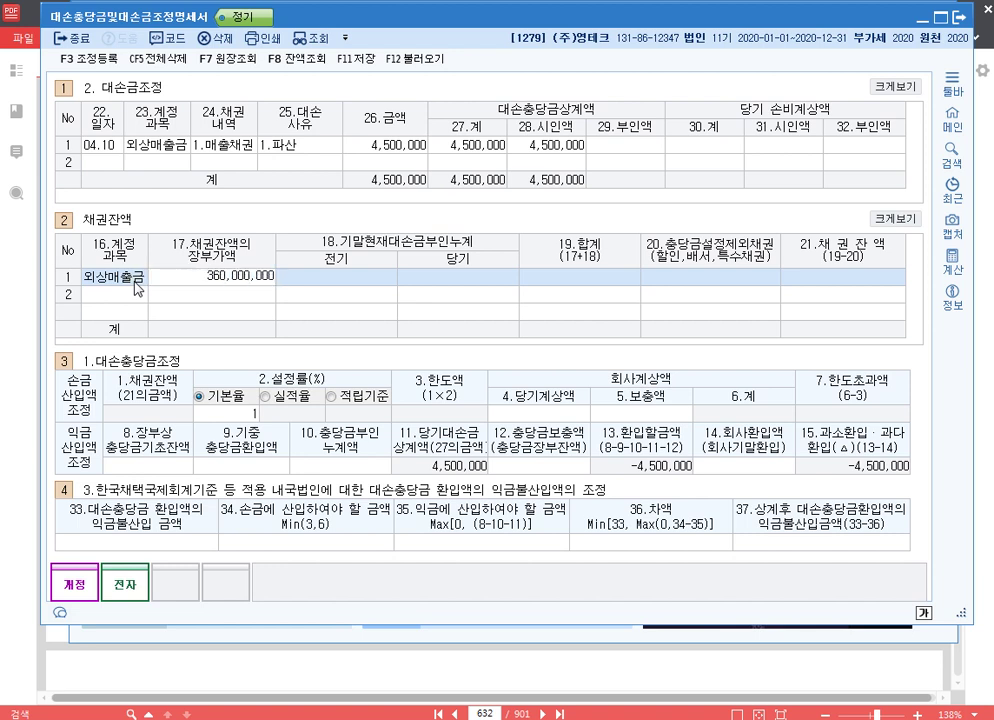
key(Return)
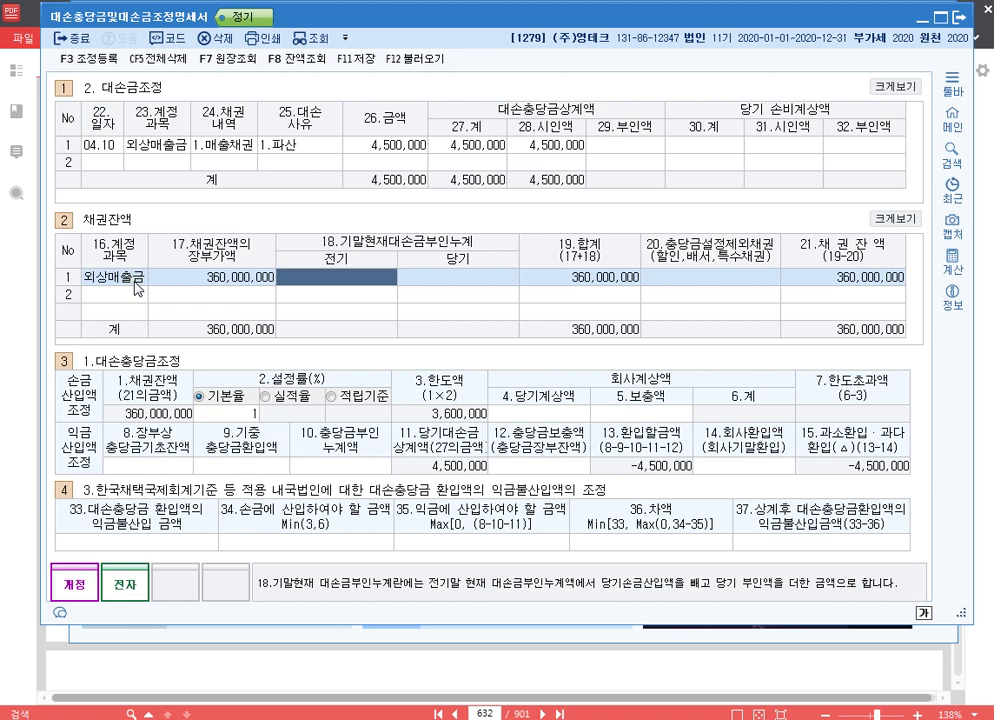
Set the 외상매출금 row's 기말현재대손금부인누계 to 50,000,000 for 전기 and -8,000,000 for 당기.
text(50000000)
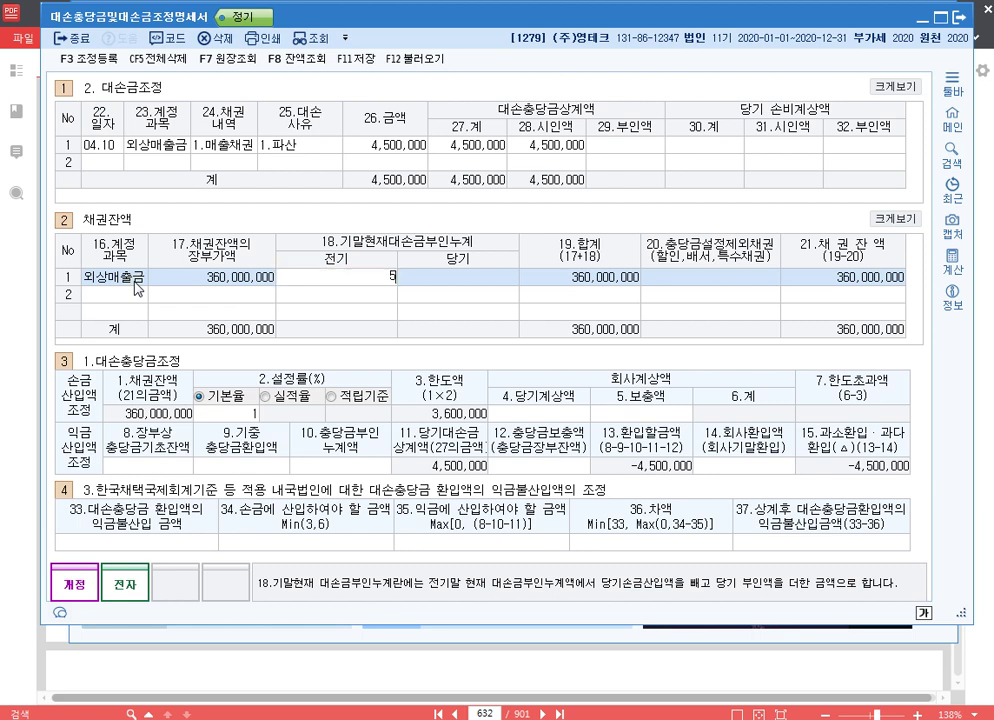
key(Return)
key(Left)
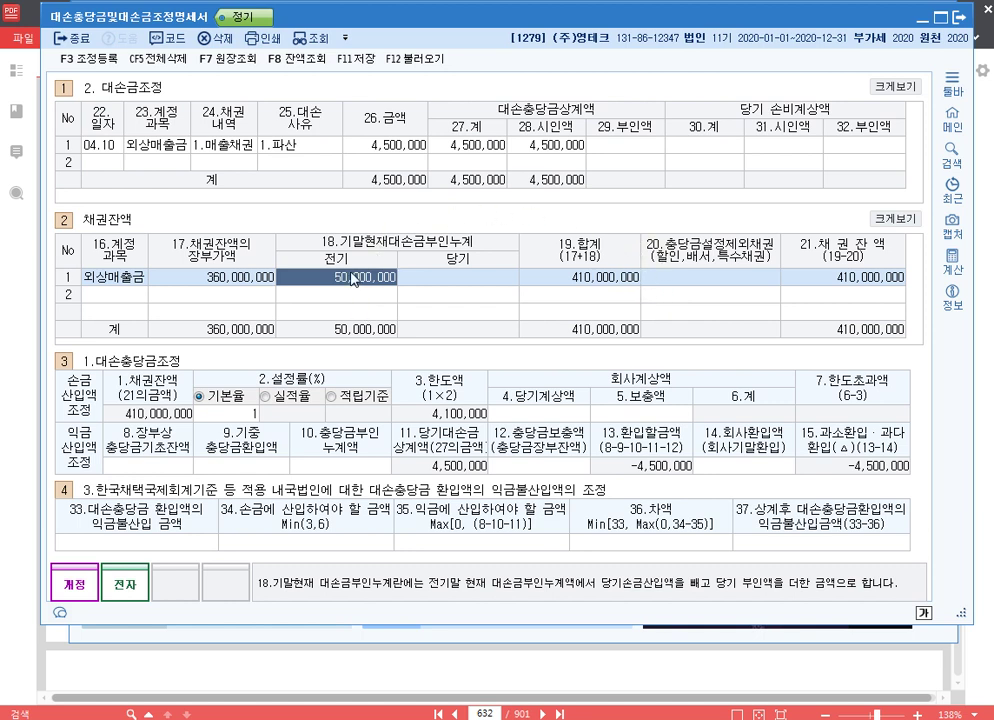
click(459, 283)
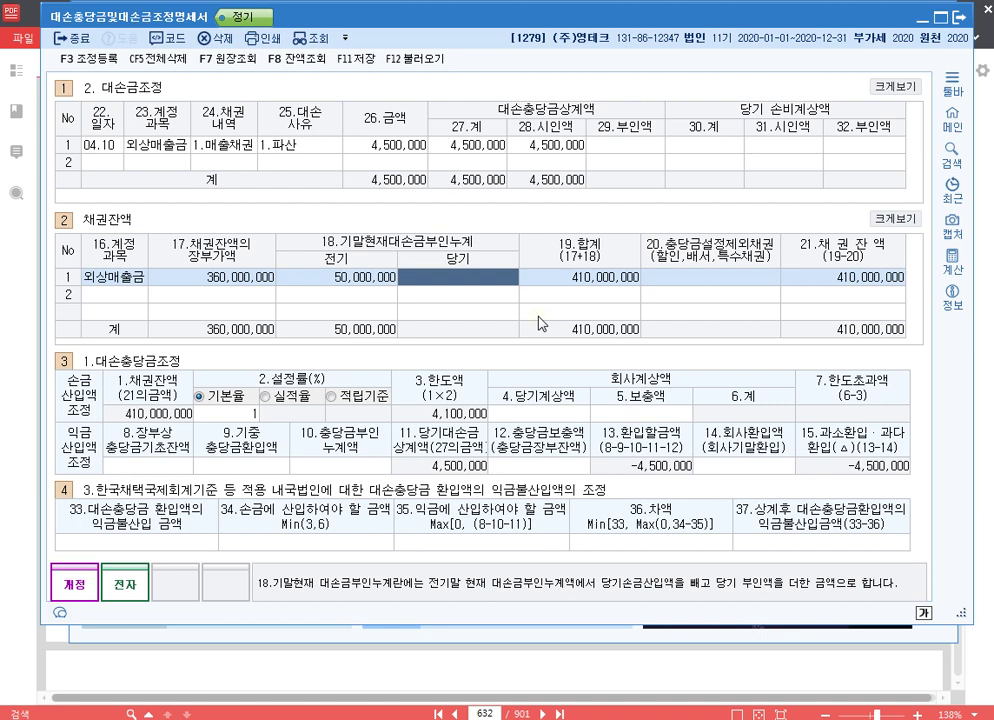
text(-8000000)
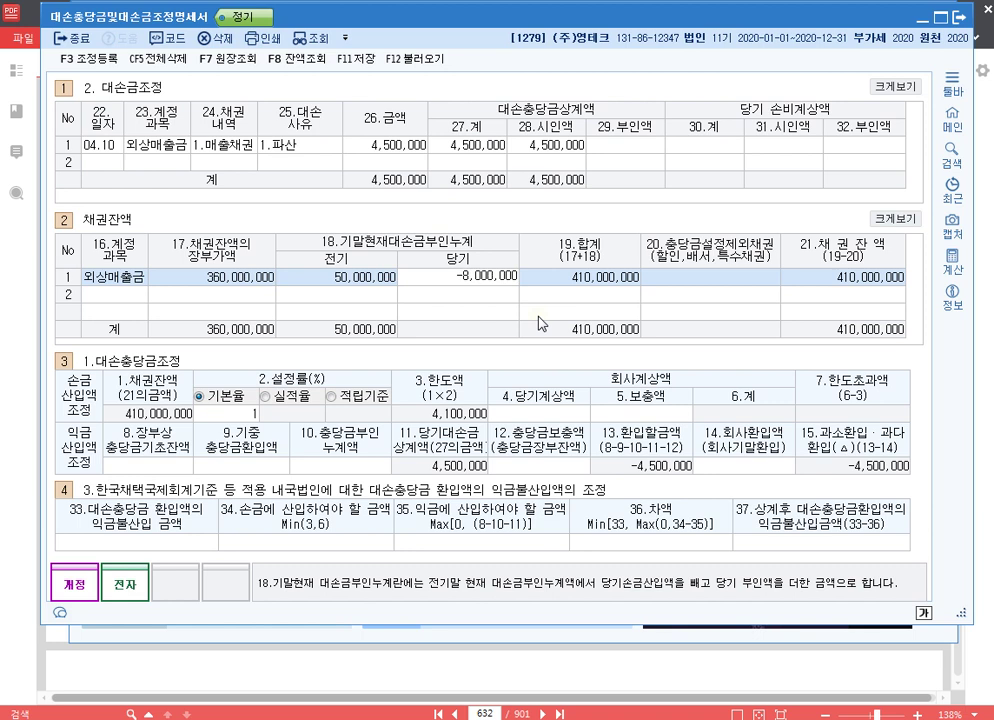
key(Return)
key(Left)
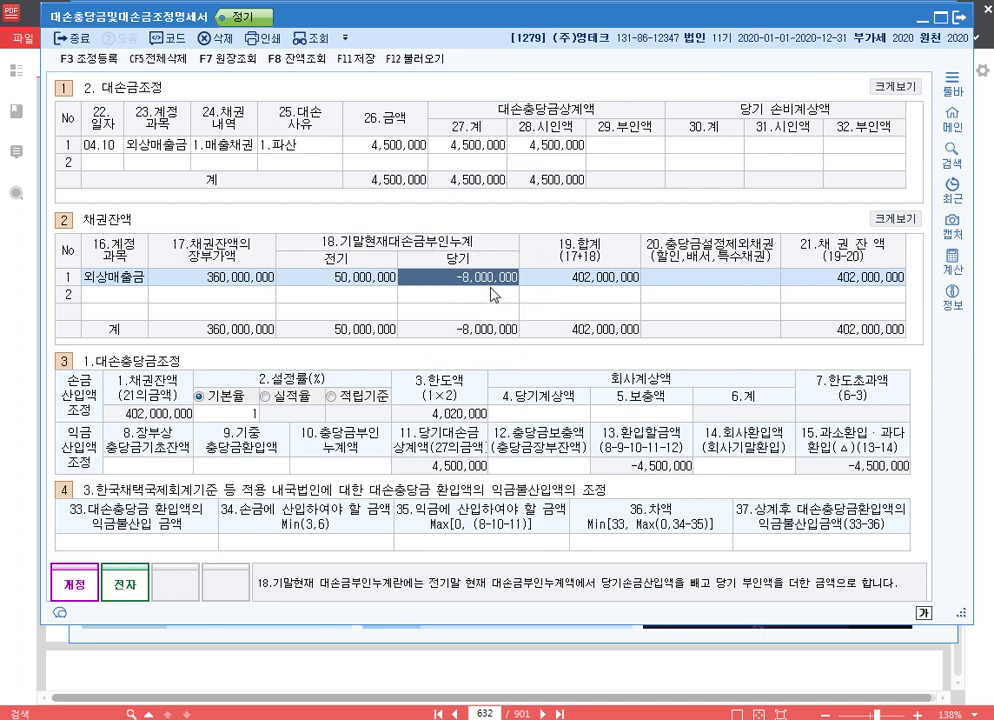
Register a 손금산입 adjustment in 조정 등록 for 소멸시효완성채권 with an amount of 8,000,000 and 유보발생.
key(F3)
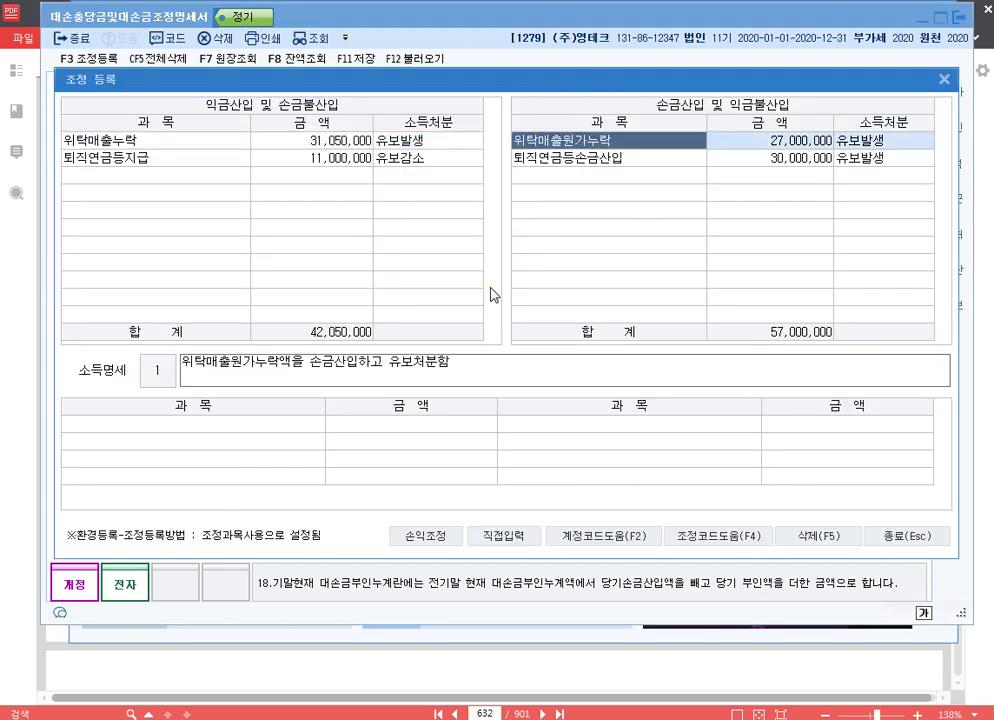
key(Down)
key(Down)
key(F4)
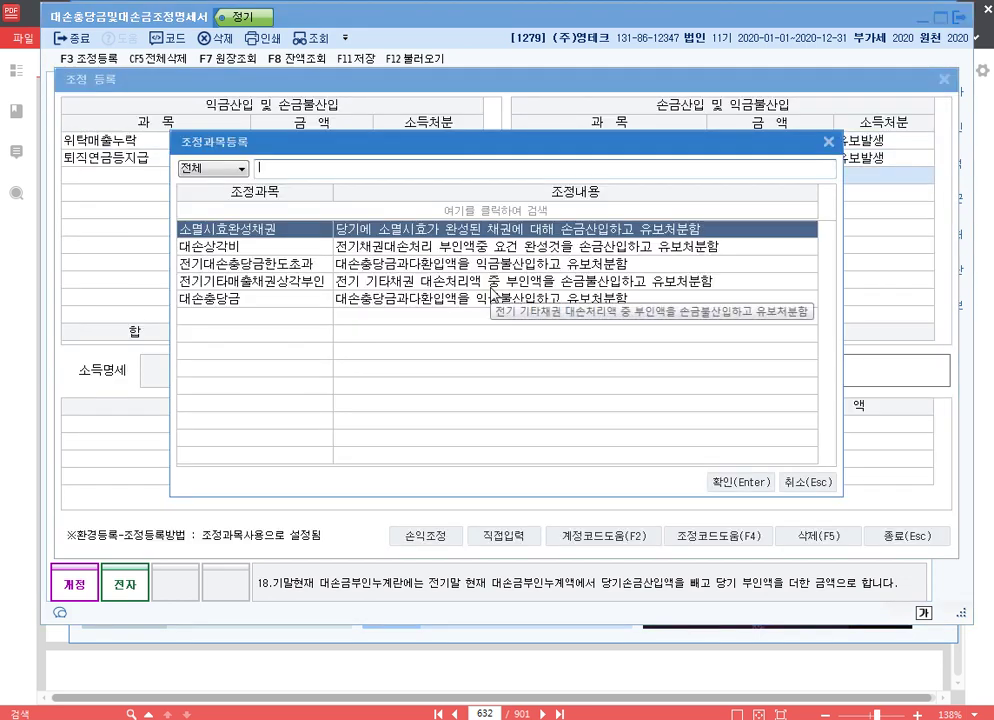
key(Return)
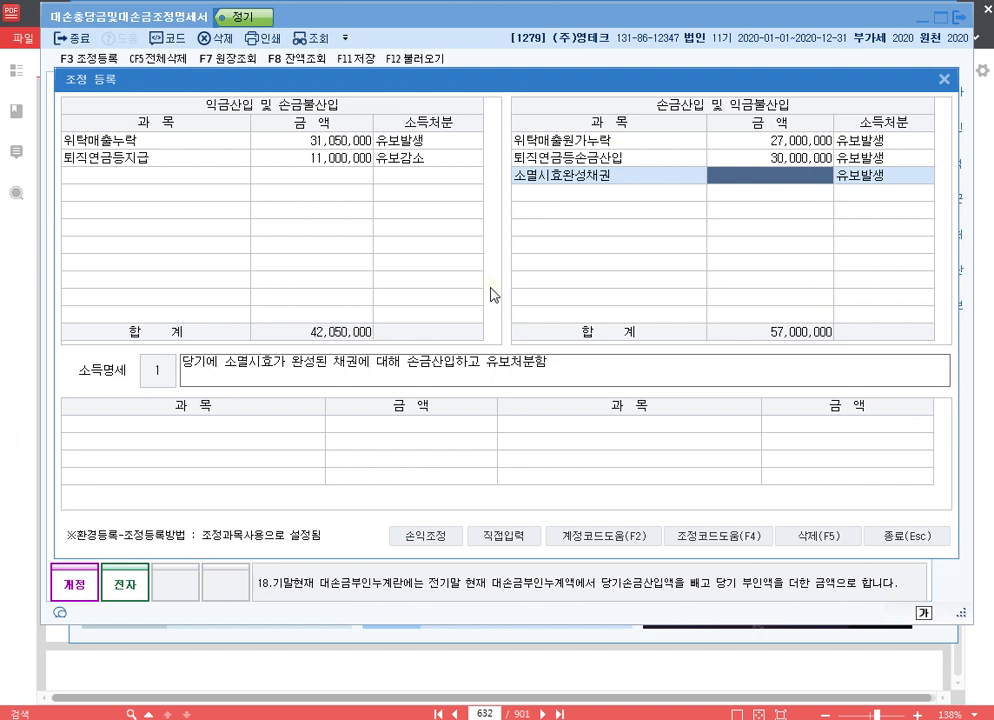
text(8000000)
key(Return)
key(Return)
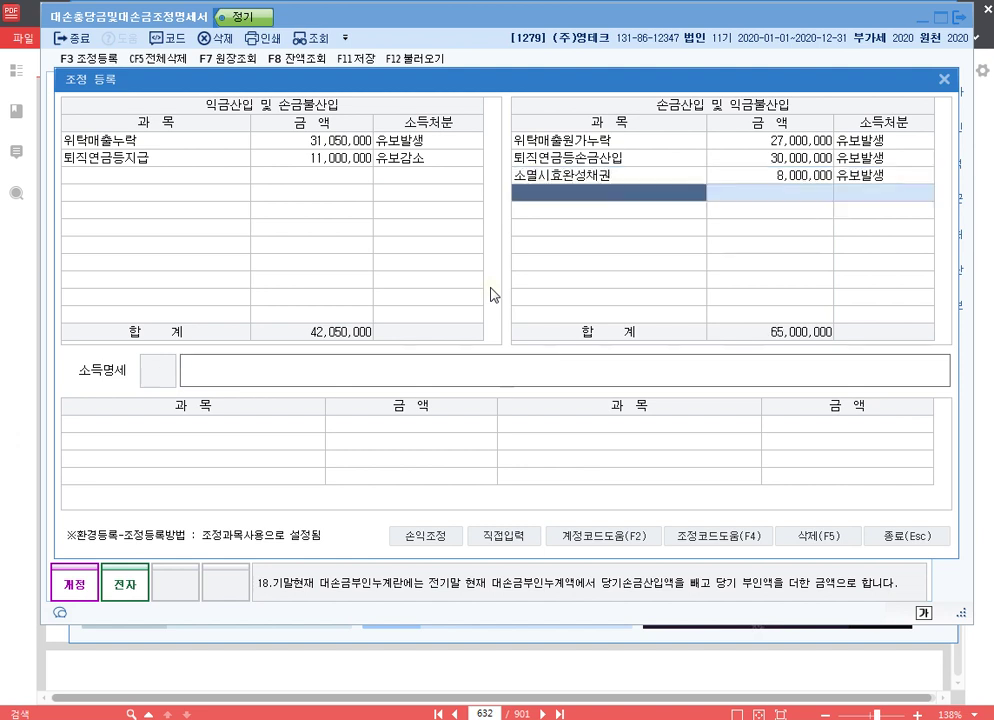
key(Up)
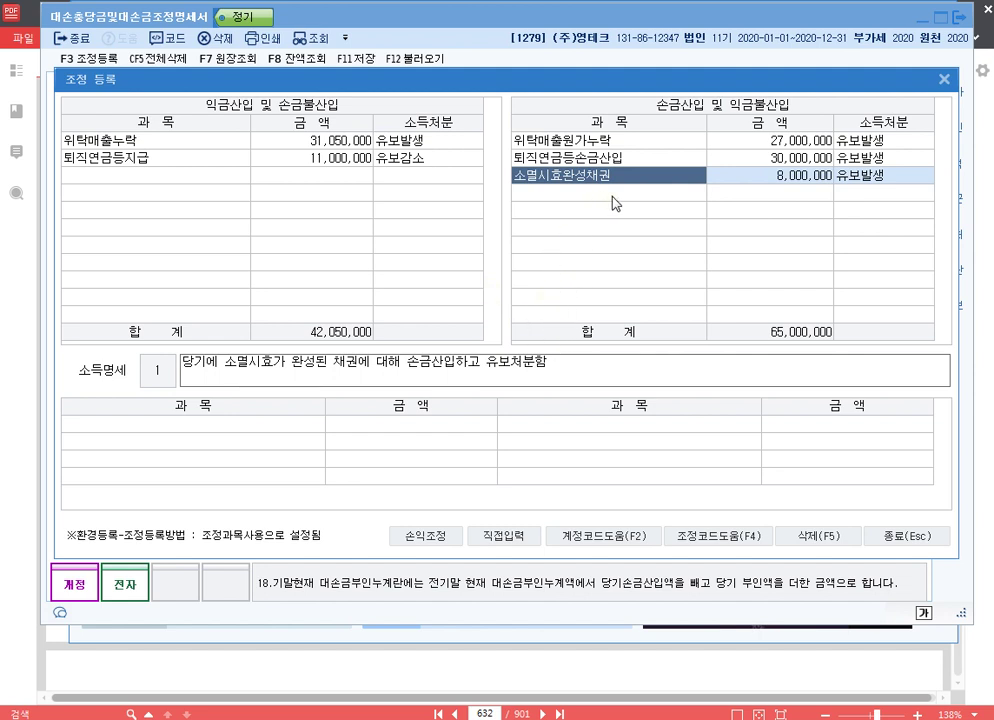
click(944, 80)
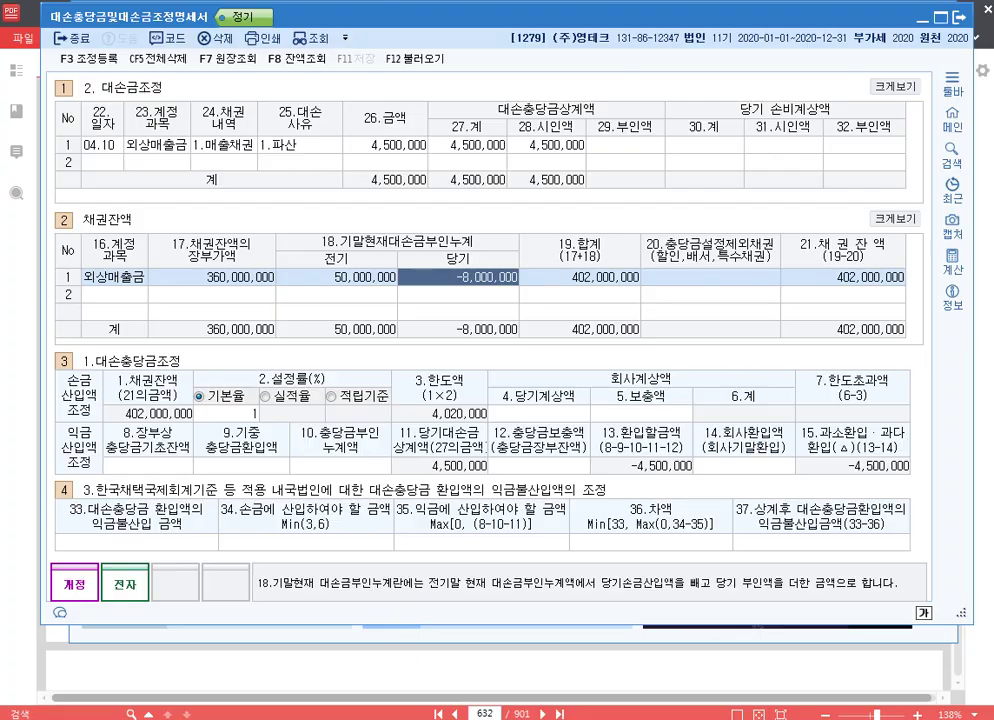
Switch to the Hangul document 20210311.hwp and add the heading "* 대손실적률" below the page list.
key(alt+Tab)
scroll(400, 410, down, 4)
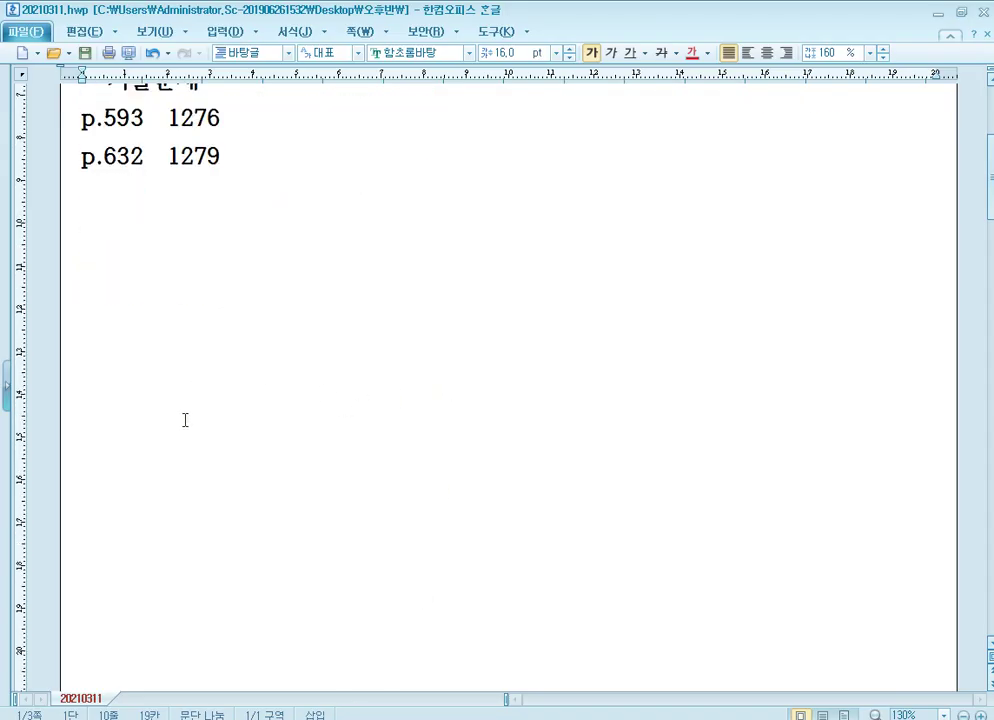
click(130, 355)
text(*)
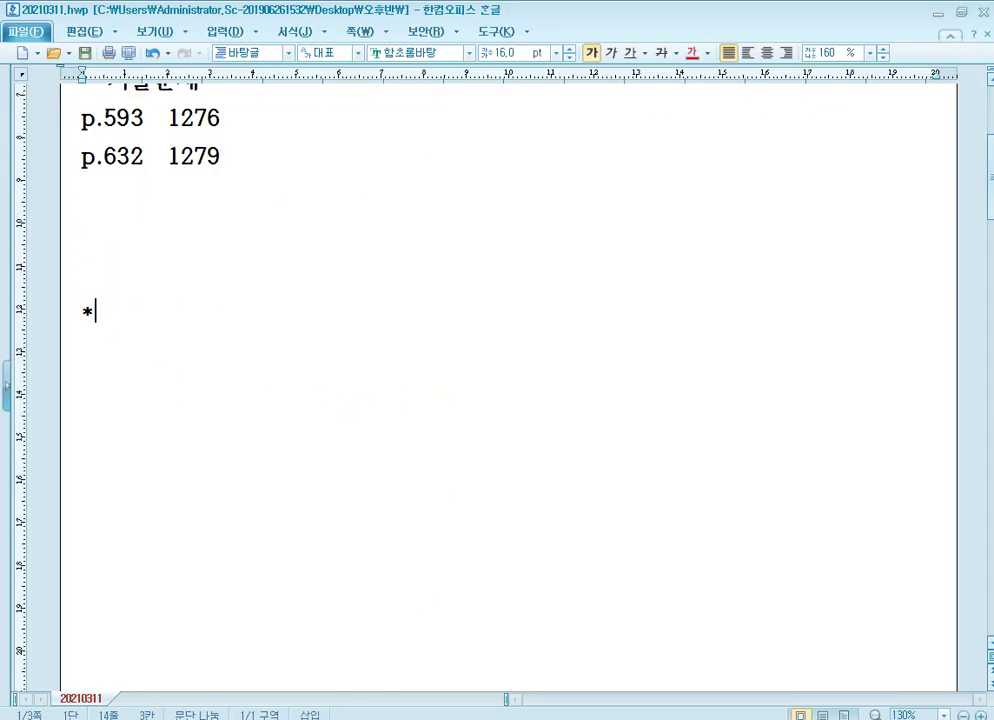
text( eo)
key(BackSpace)
key(BackSpace)
key(Hangul)
text(ㄷㅐ손실적률)
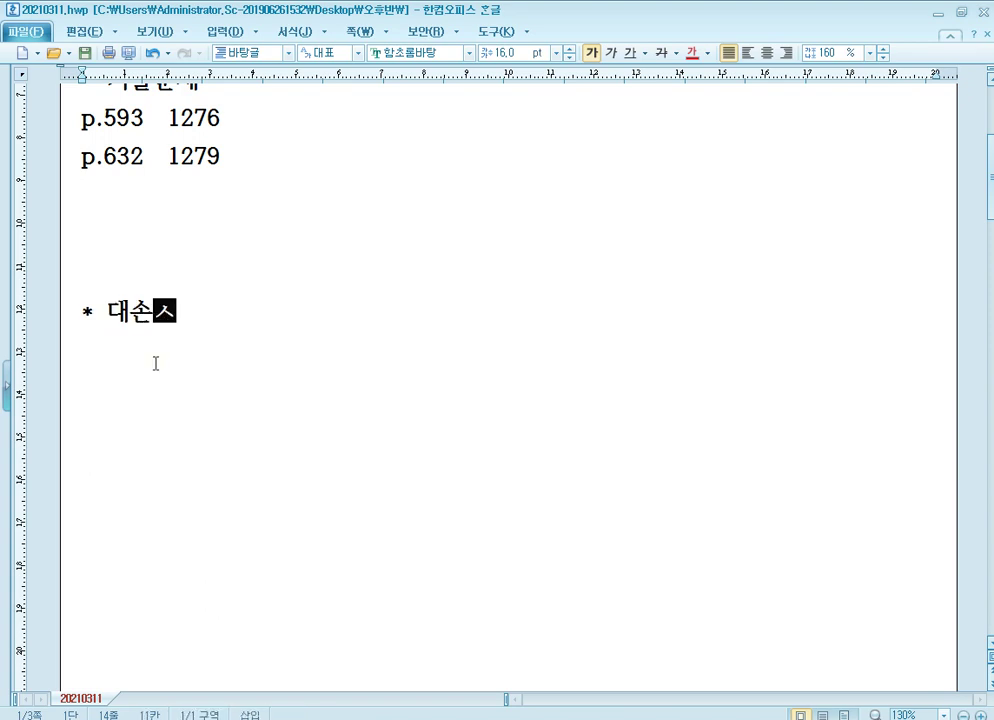
key(Return)
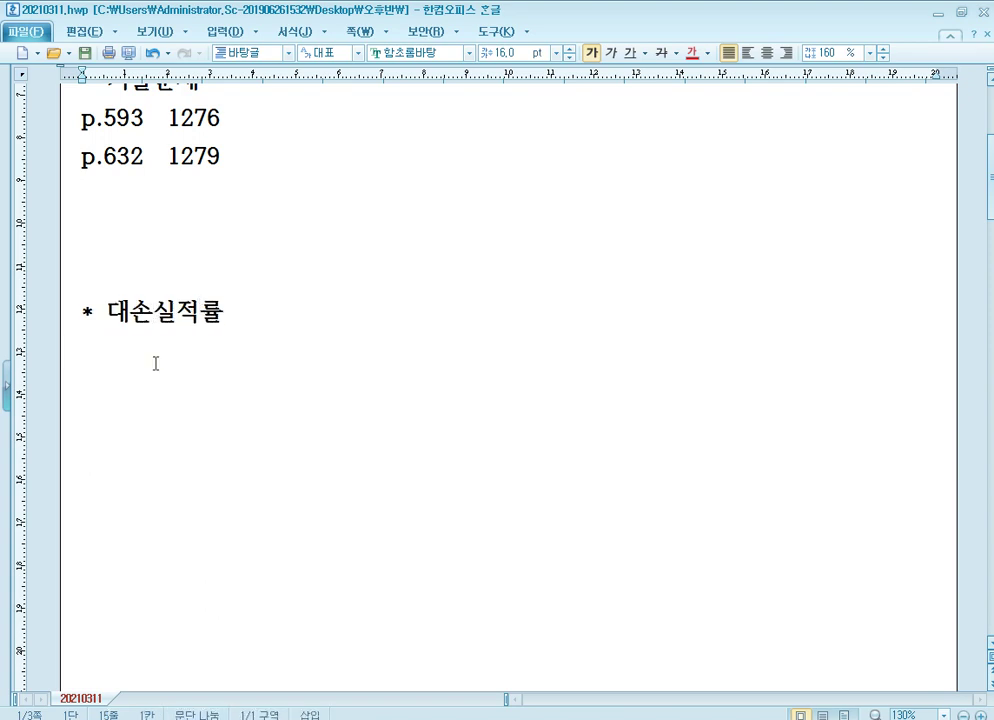
Add a dashed fraction line with the denominator "575,000,000 + 50,000,000" under the heading, trimming the line to the denominator's width.
key(Return)
text(--------------------------------------------------------)
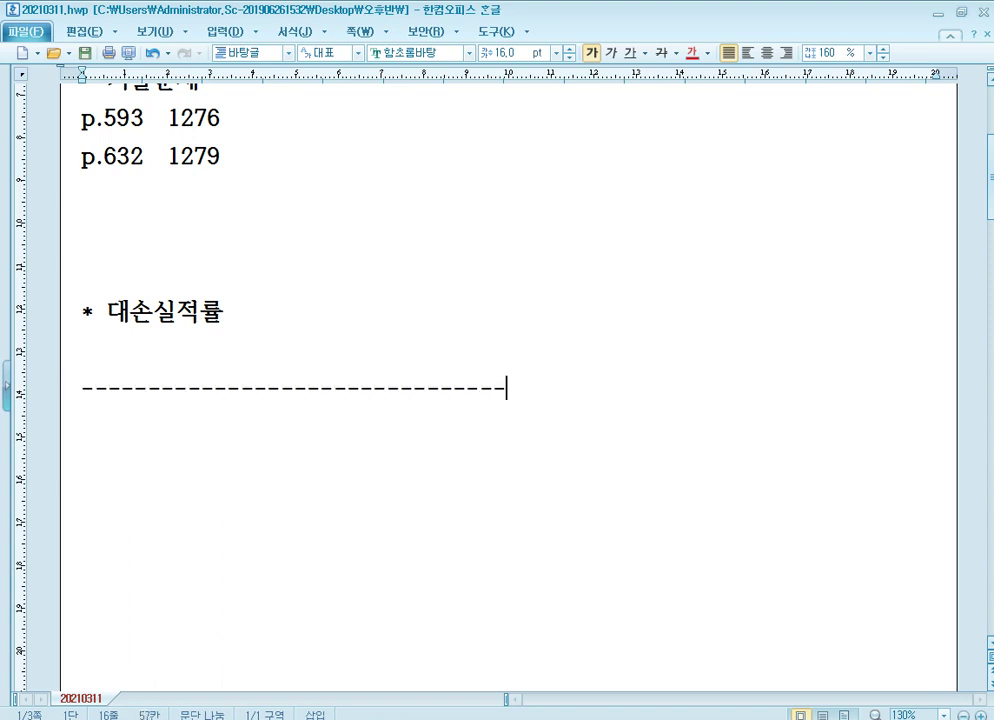
key(Return)
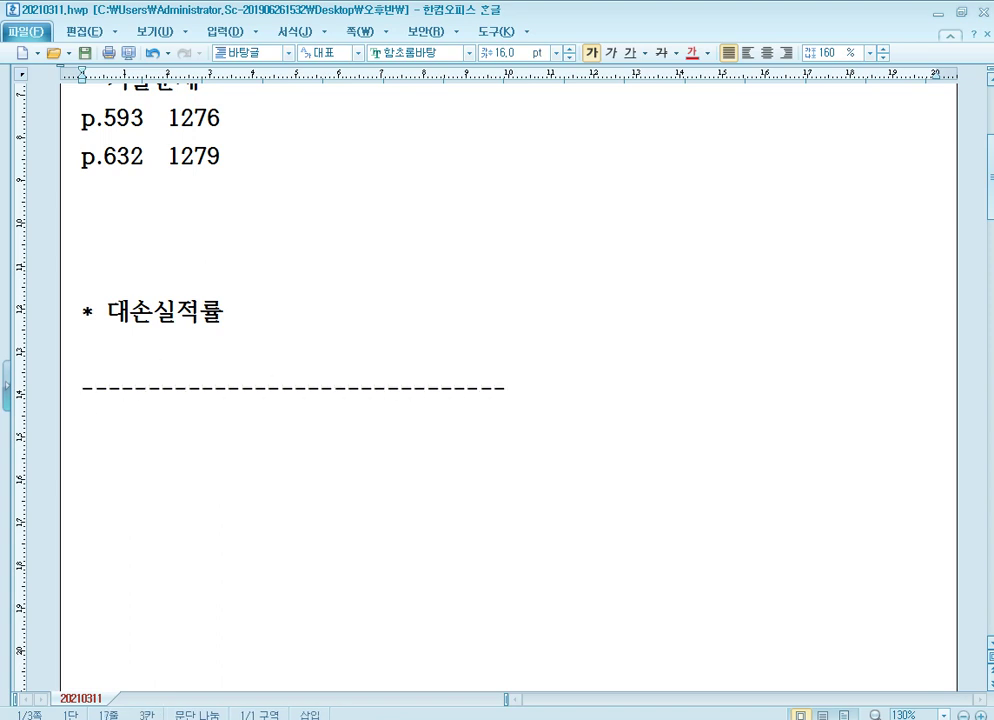
text(575)
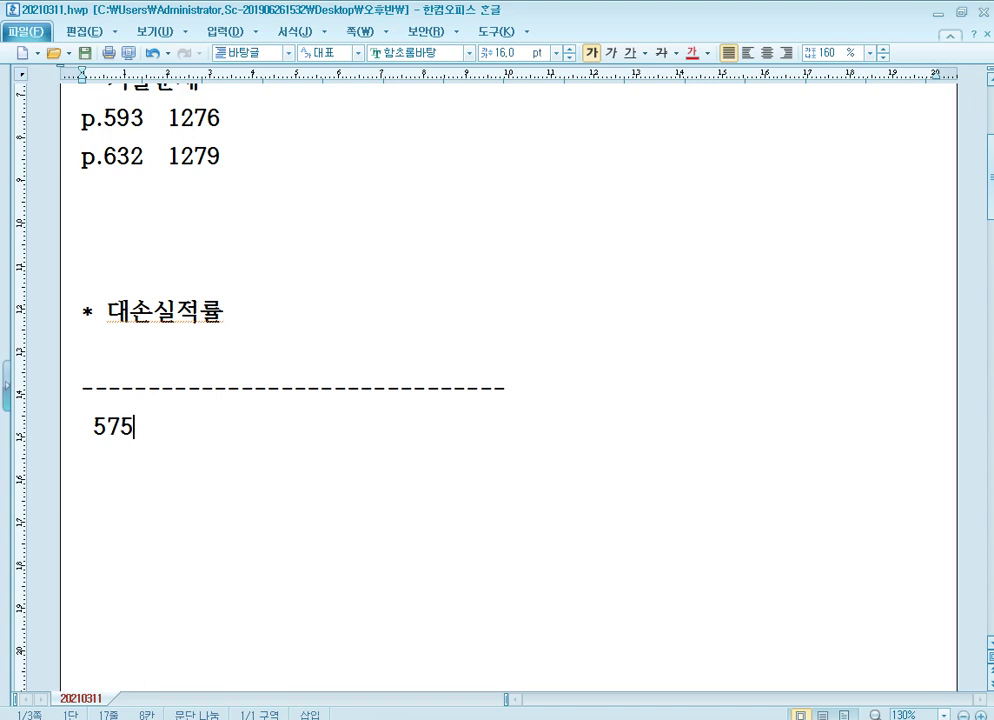
text(,000,000)
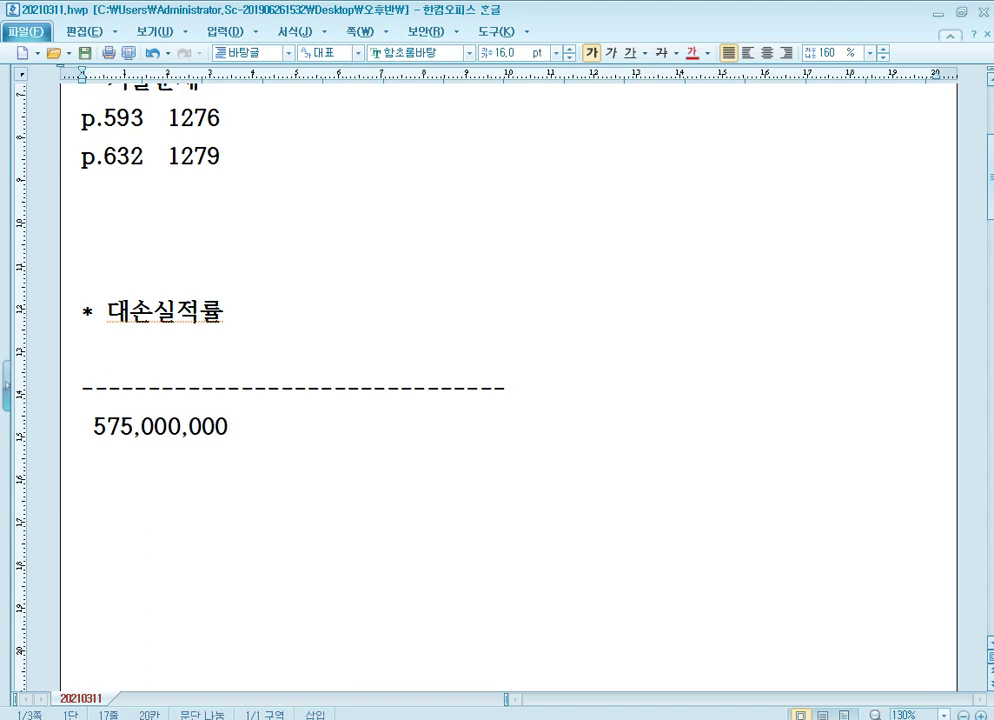
text( +)
text(50,000,000)
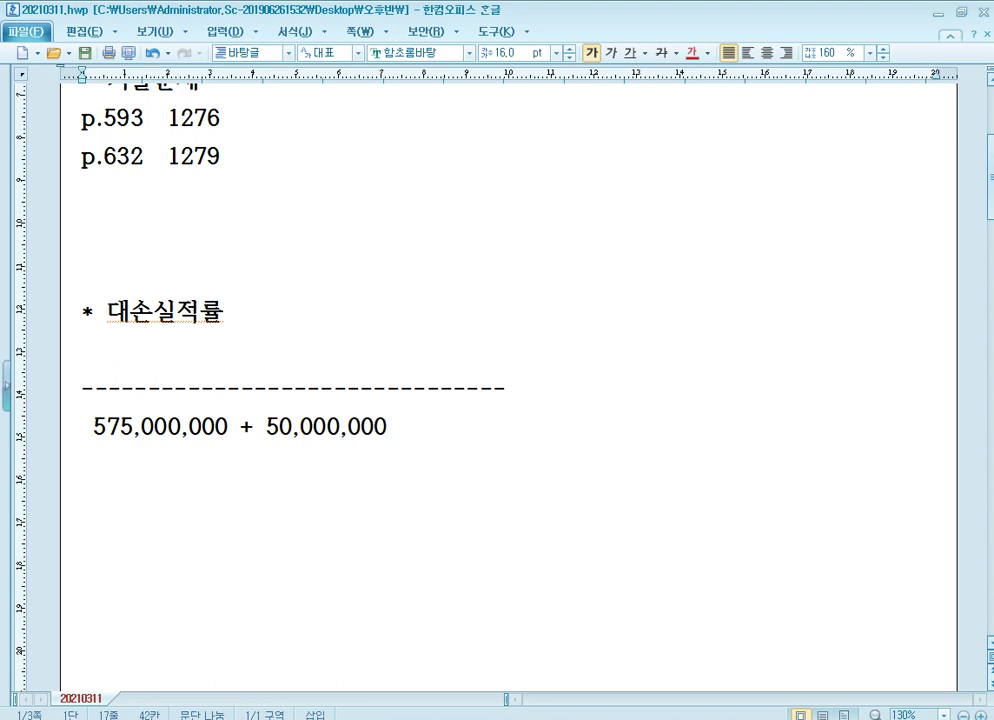
key(Up)
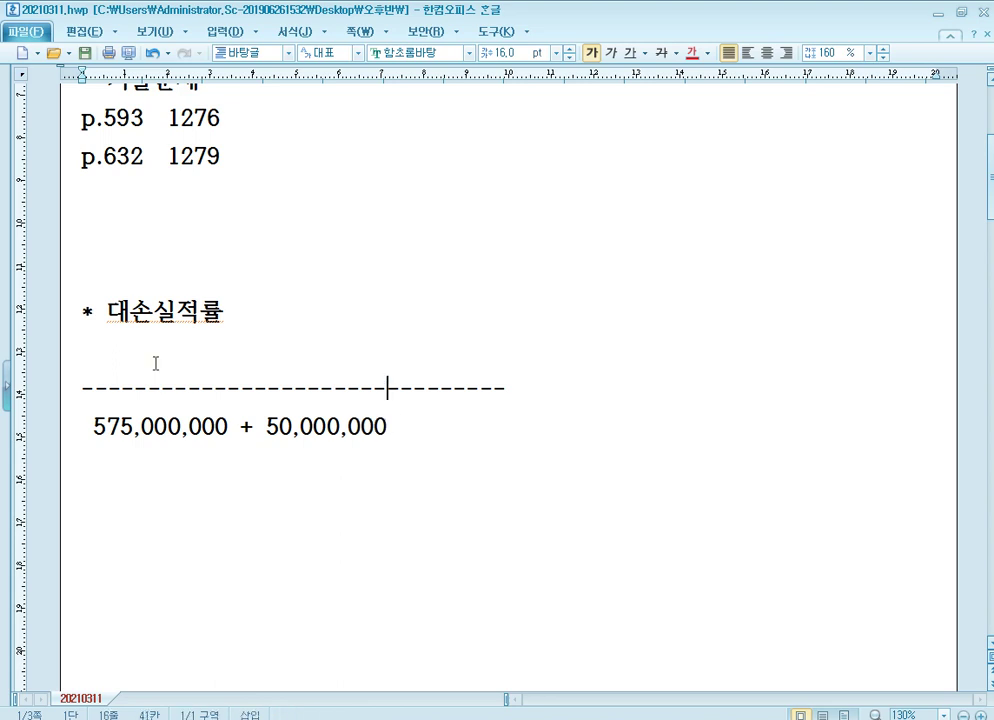
key(shift+End)
key(Delete)
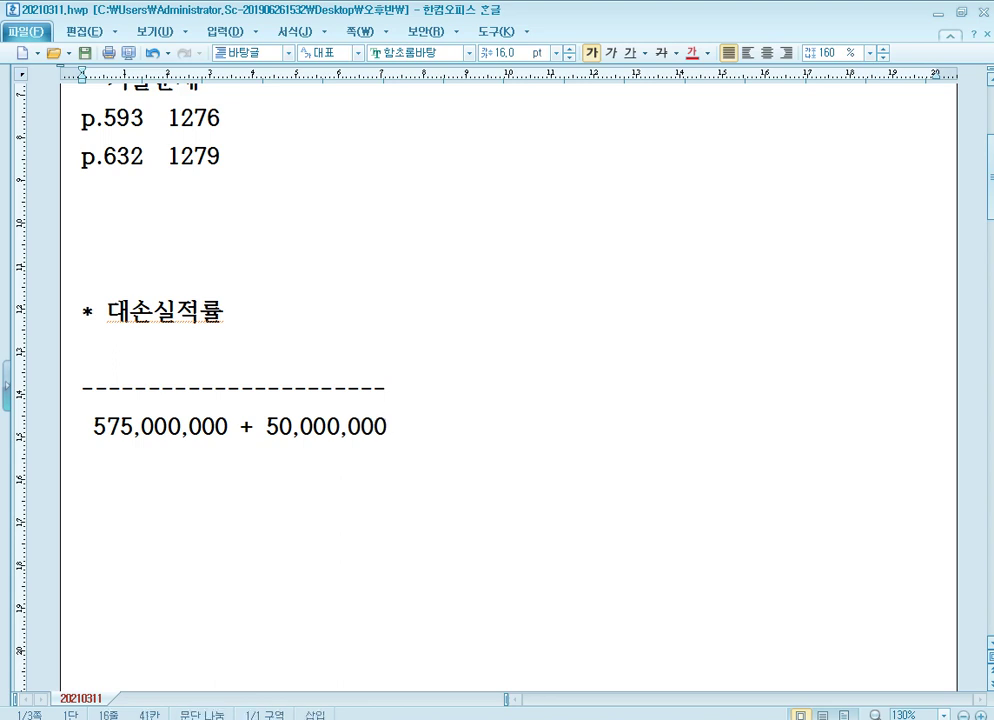
Enter "4,500,000 + 8,000,000" as the numerator above the dashed line and indent it slightly.
click(155, 352)
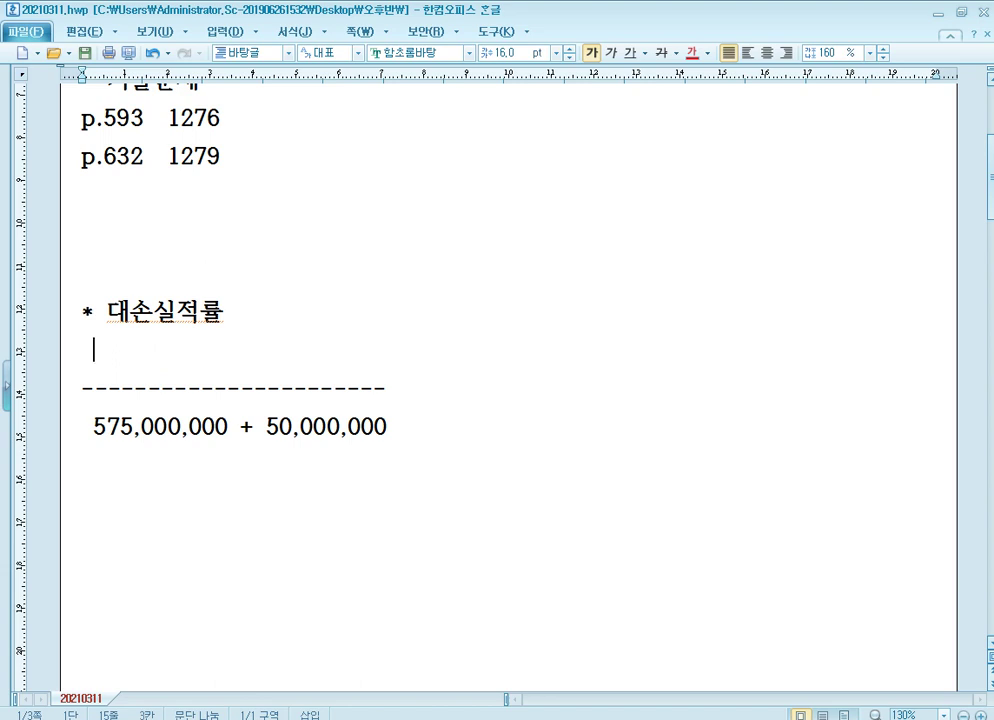
text(4,500,000)
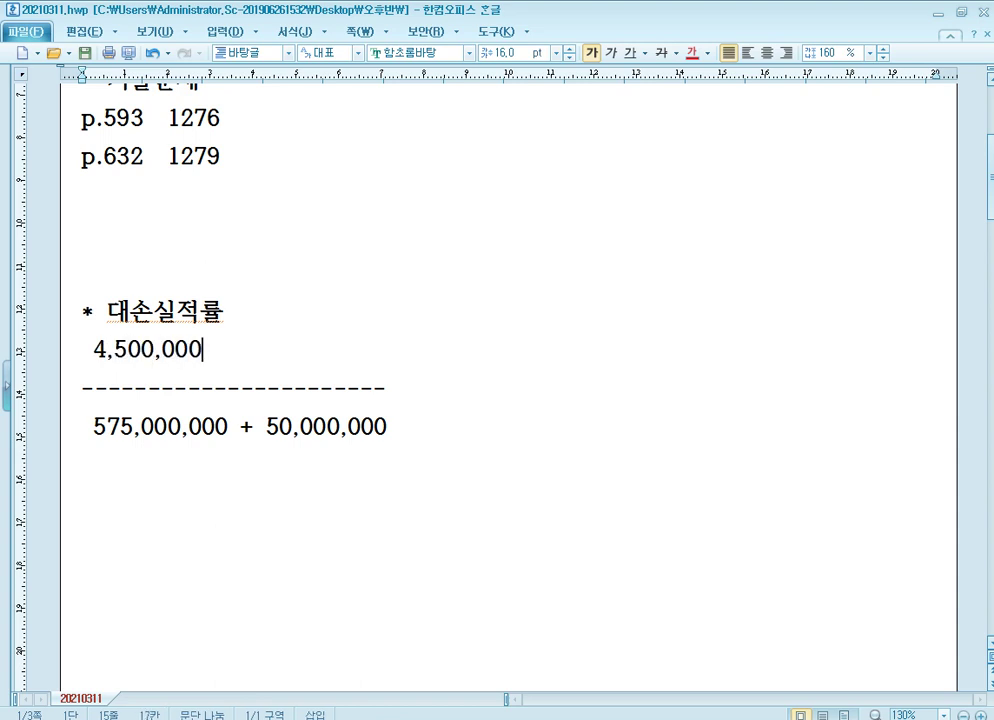
text(  +  8,00)
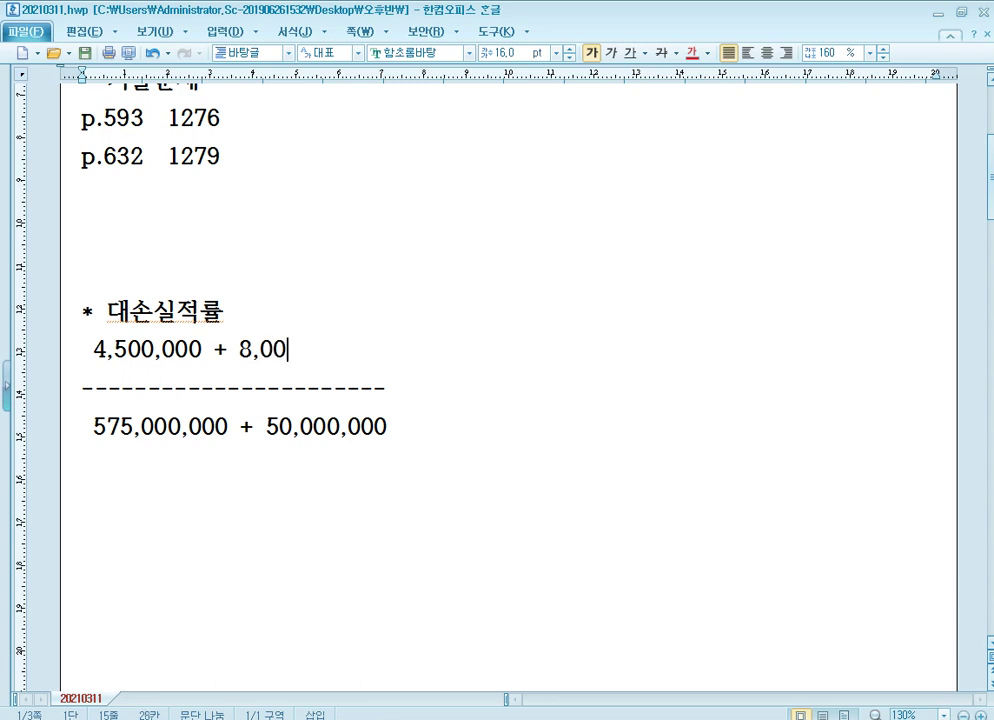
text(0,000)
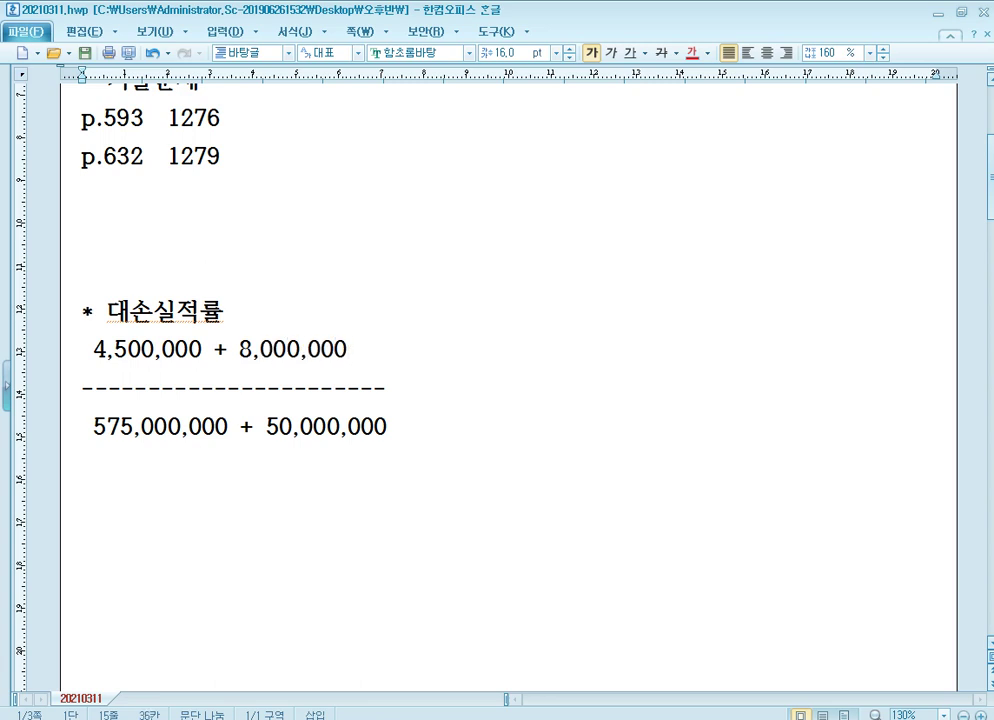
key(Home)
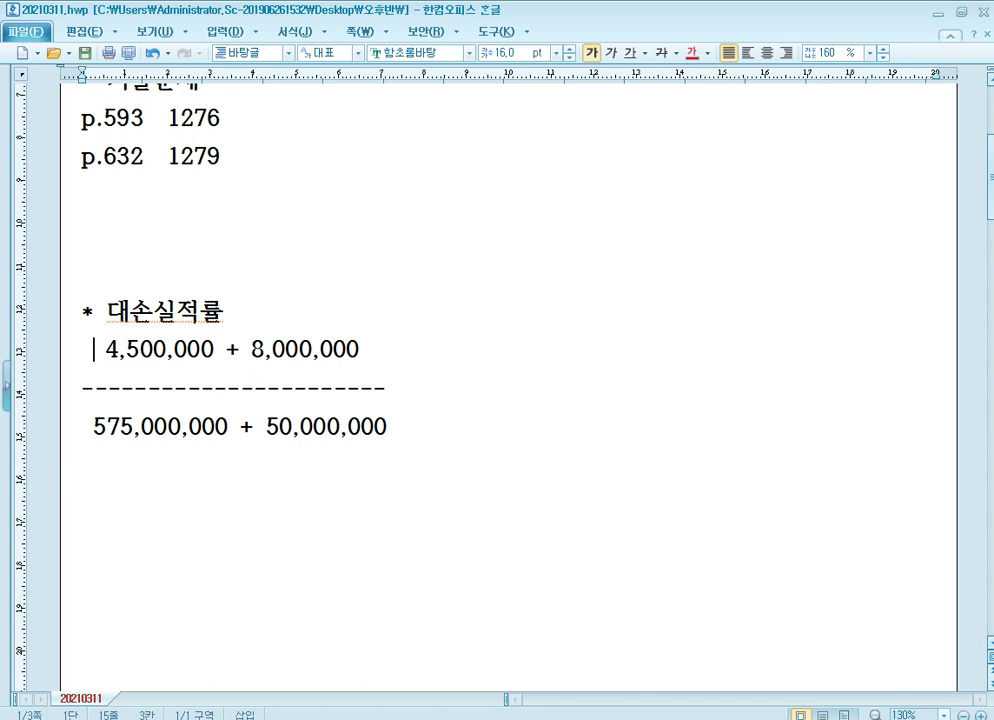
click(216, 427)
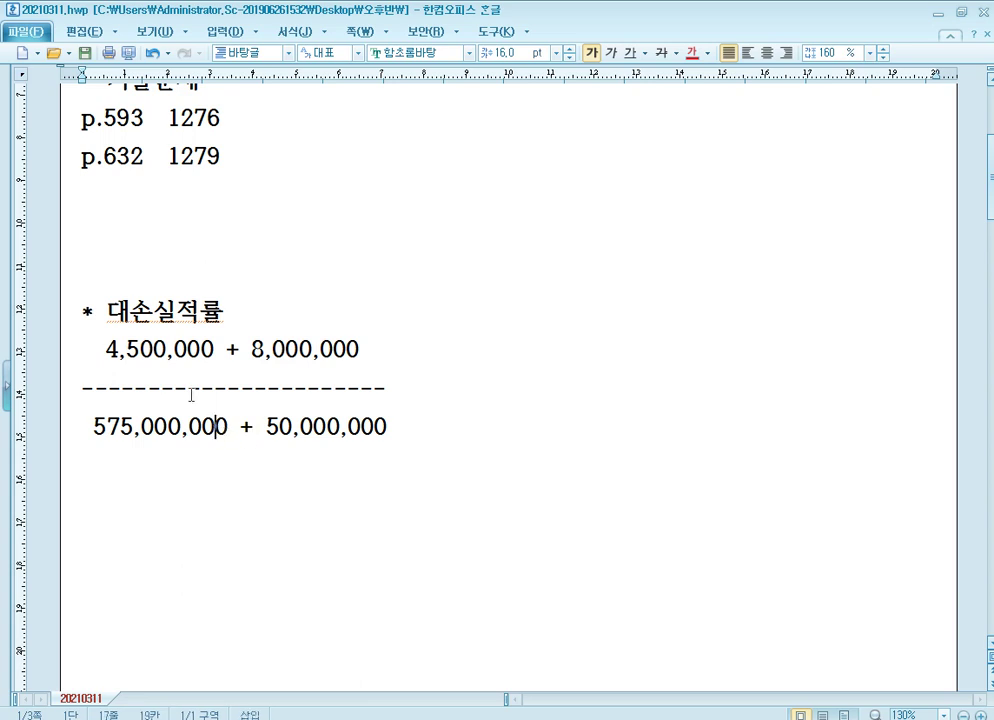
click(197, 361)
Complete the 대손실적률 formula with "X 100 = 2" after the dashed line.
click(417, 393)
text(X )
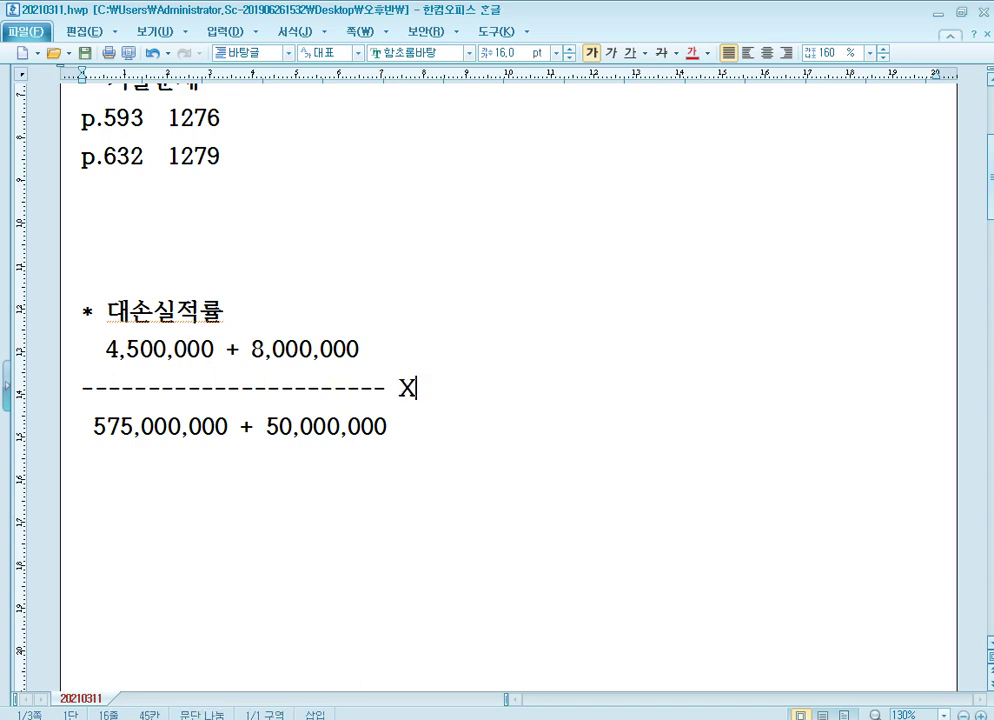
text(100 = 2)
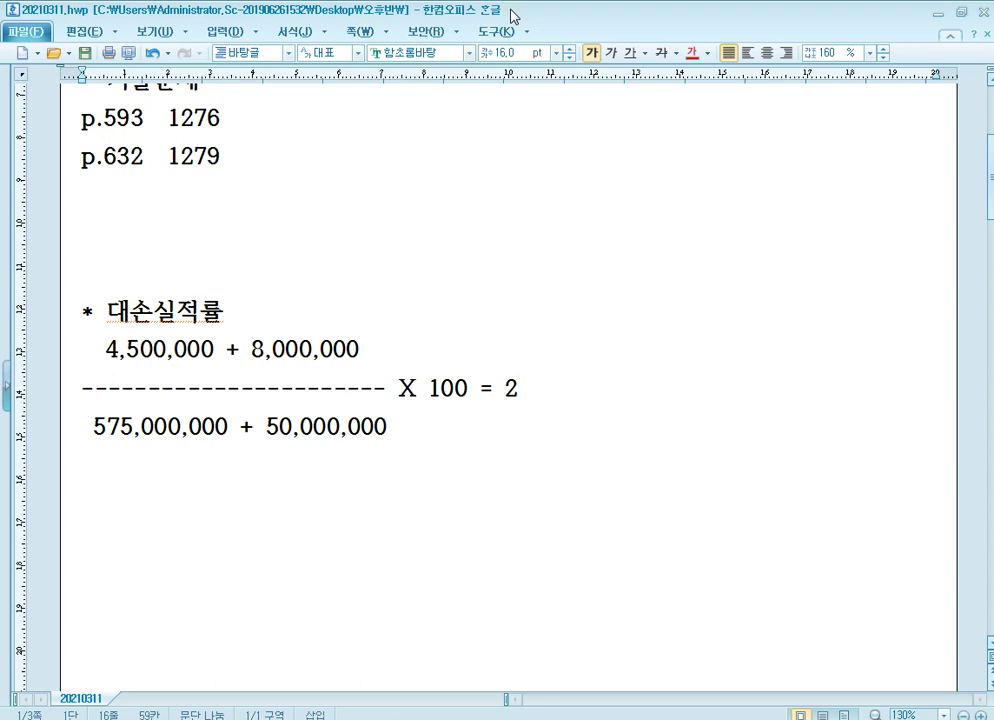
Lower the Hangul window to compare the 대손실적률 formula with the amounts in the KcLep form.
drag(513, 16, 503, 306)
scroll(357, 473, down, 3)
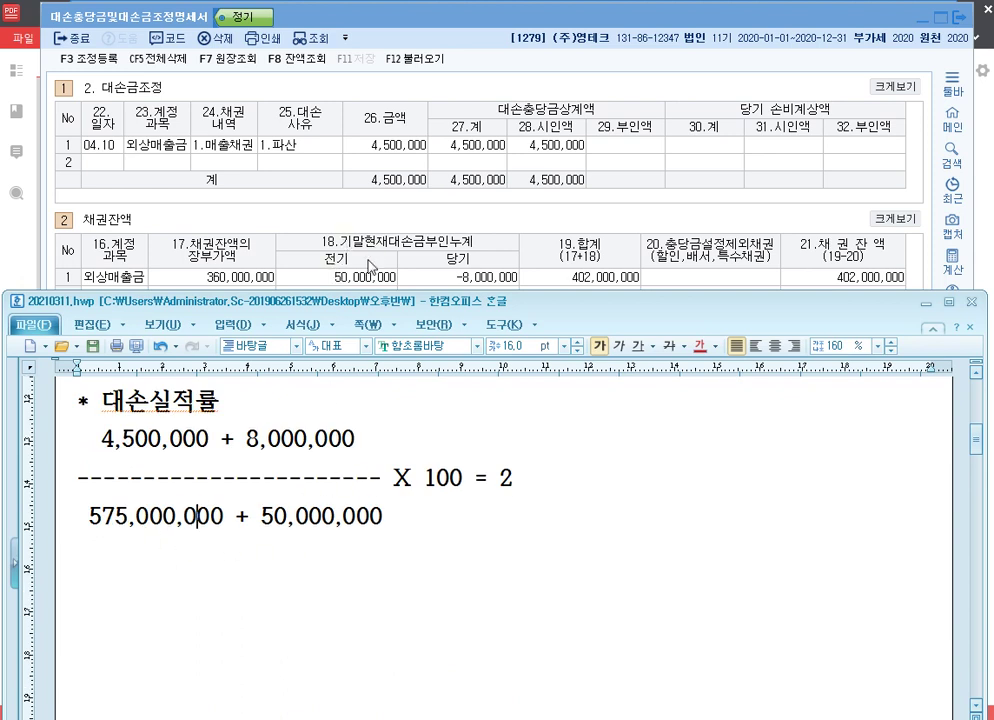
click(334, 516)
click(166, 440)
Return to KcLep and set the 대손충당금조정 설정률 to 실적율 with a rate of 2.
click(360, 16)
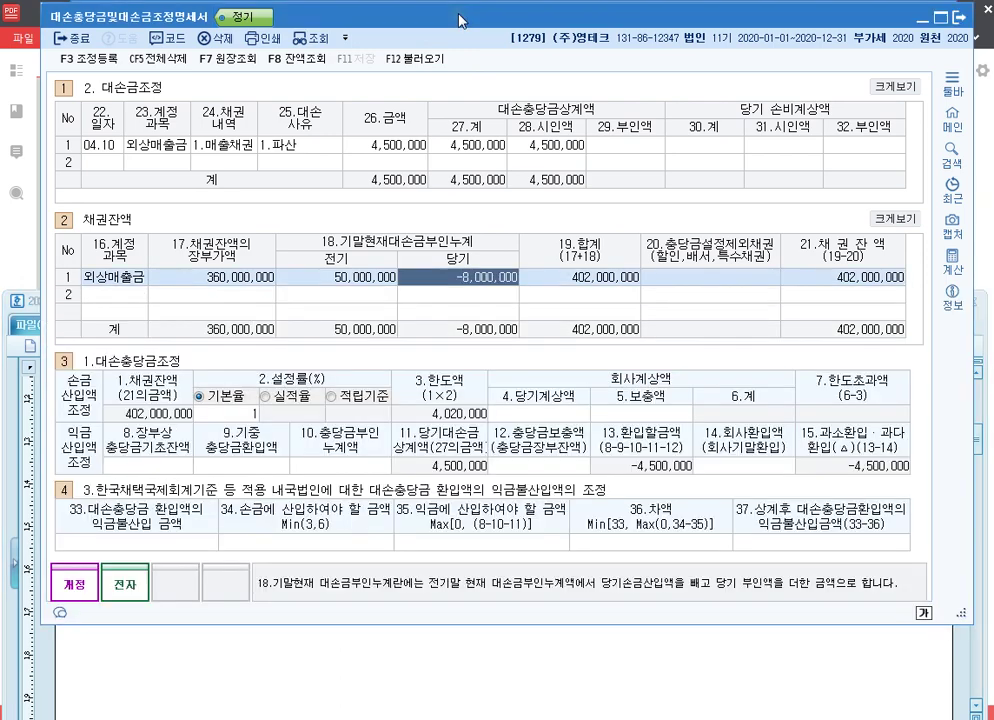
click(265, 397)
click(302, 413)
text(2)
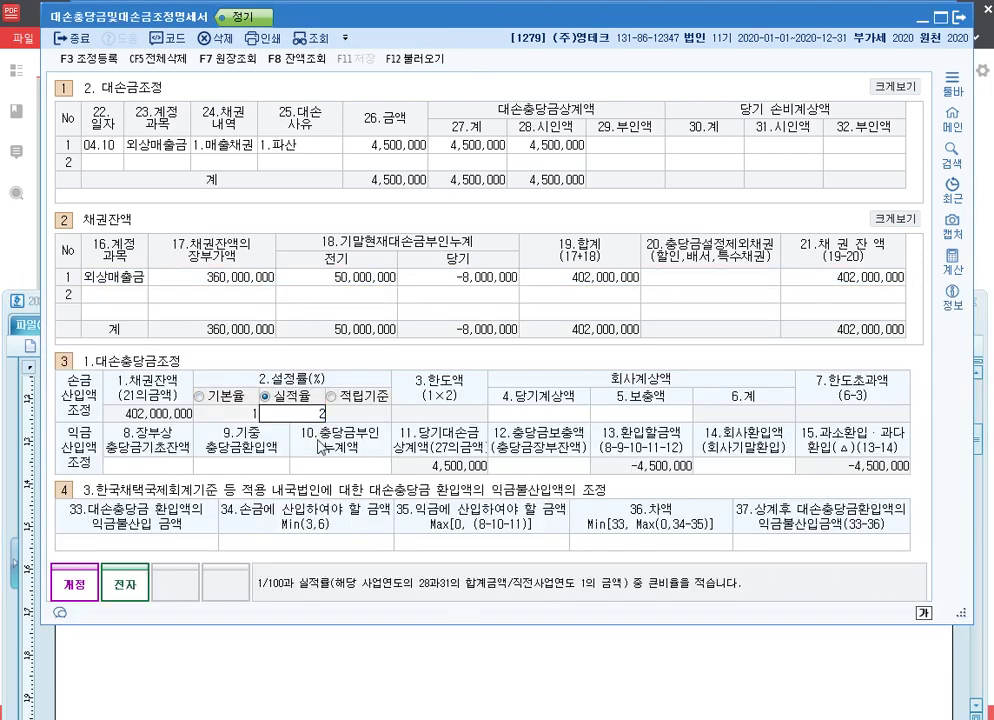
key(Return)
key(shift+Tab)
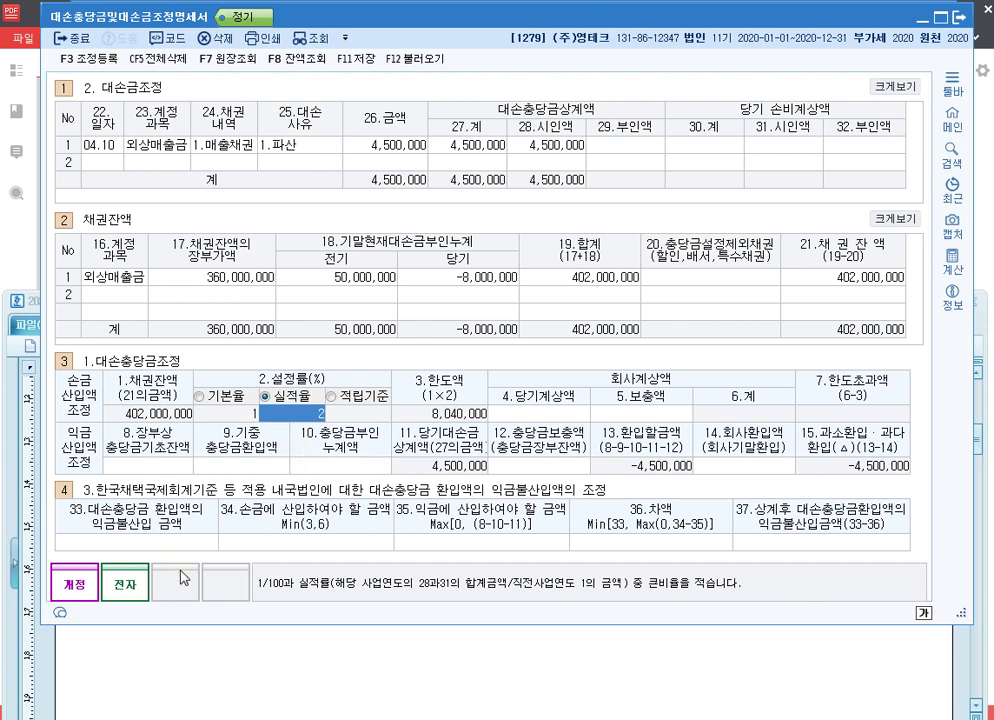
In the 익금산입액 조정 row, enter 15,000,000 as 장부상 충당금기초잔액 and 3,000,000 as 충당금부인 누계액.
click(168, 466)
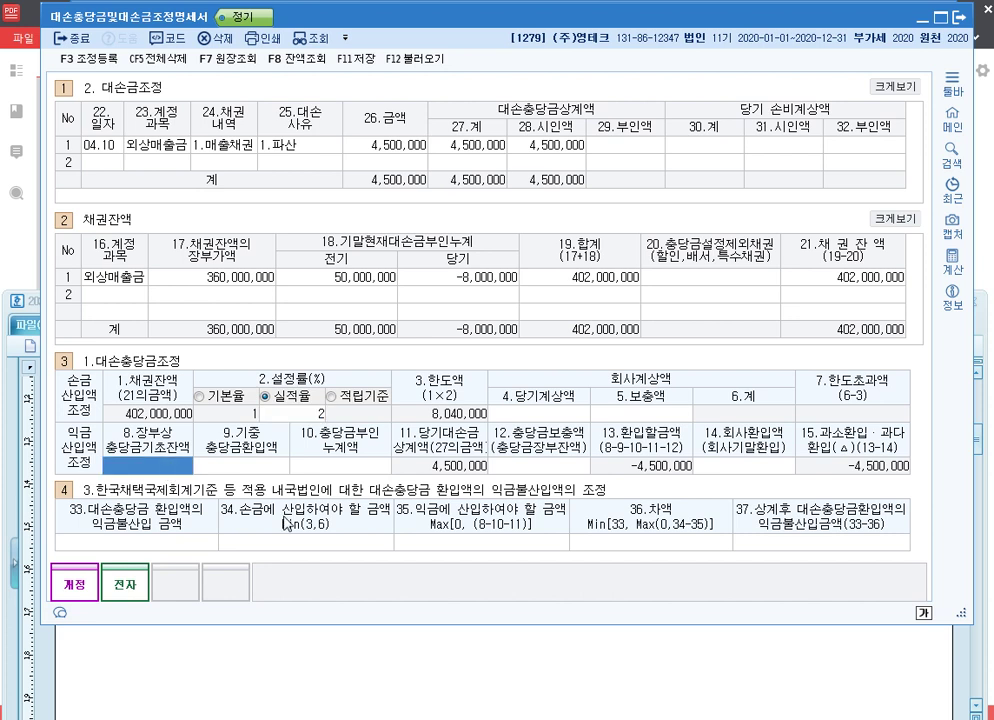
text(15000000)
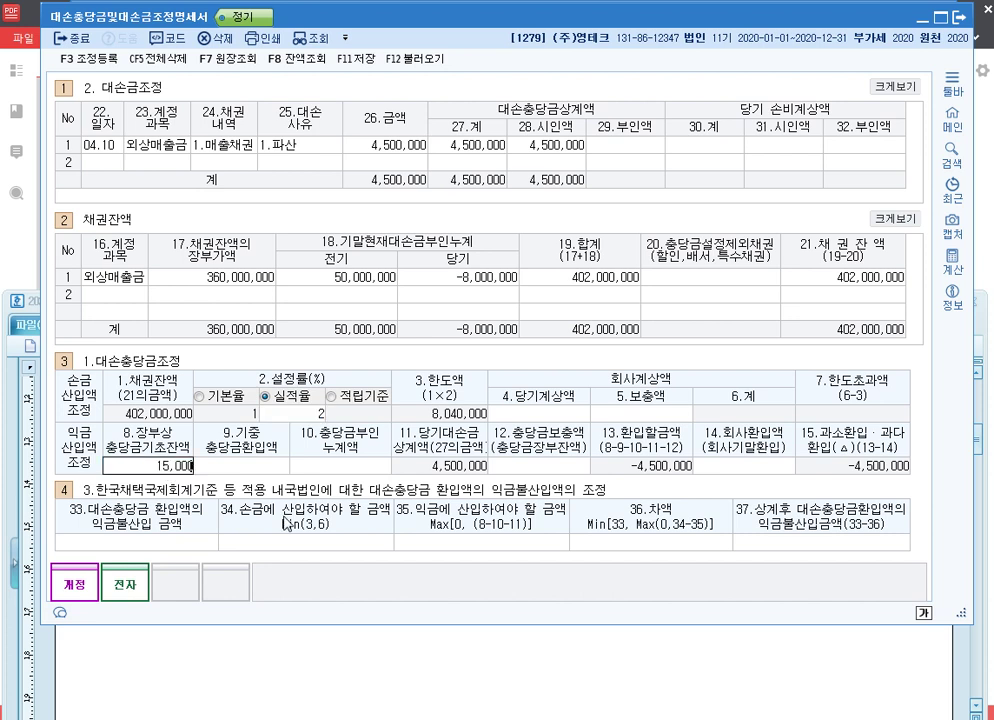
key(Return)
key(shift+Tab)
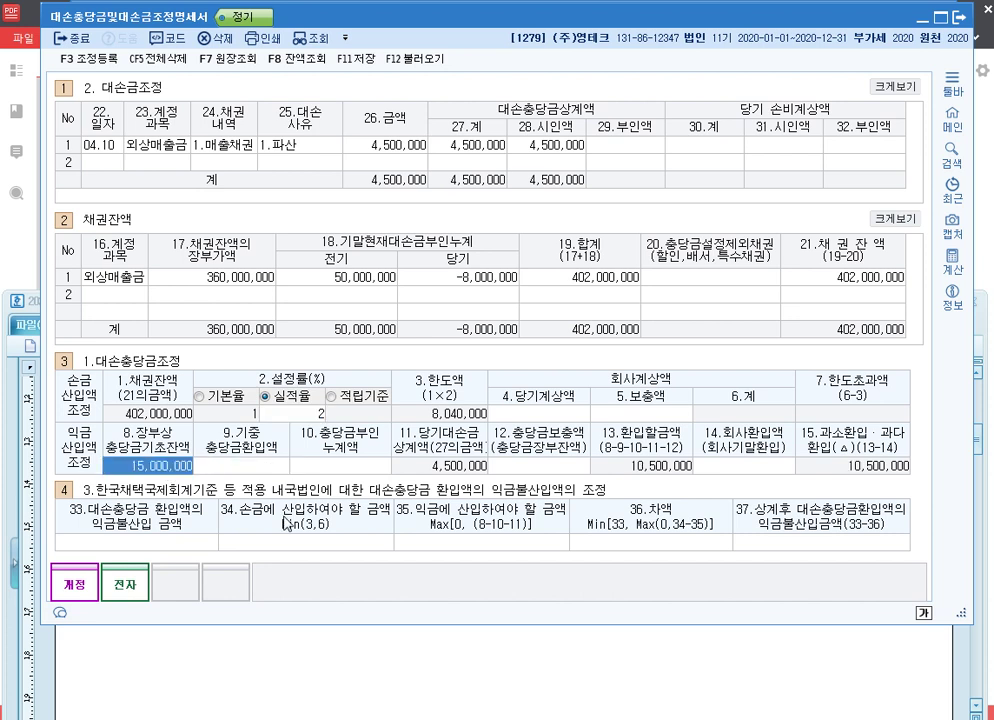
key(Tab)
key(Tab)
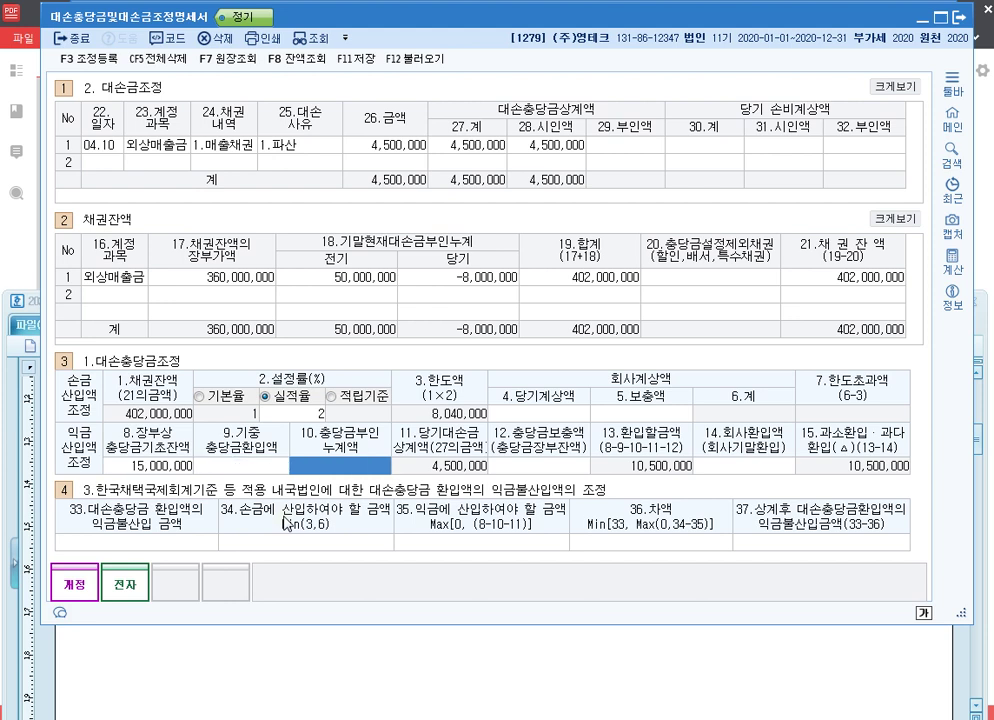
text(3000000)
key(Return)
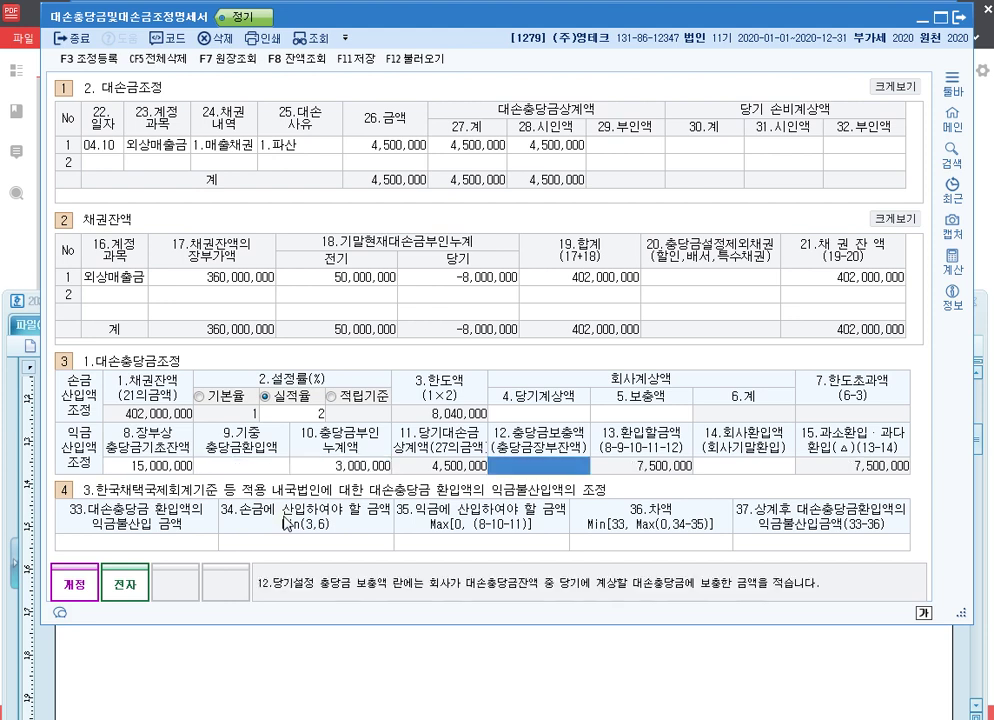
key(shift+Tab)
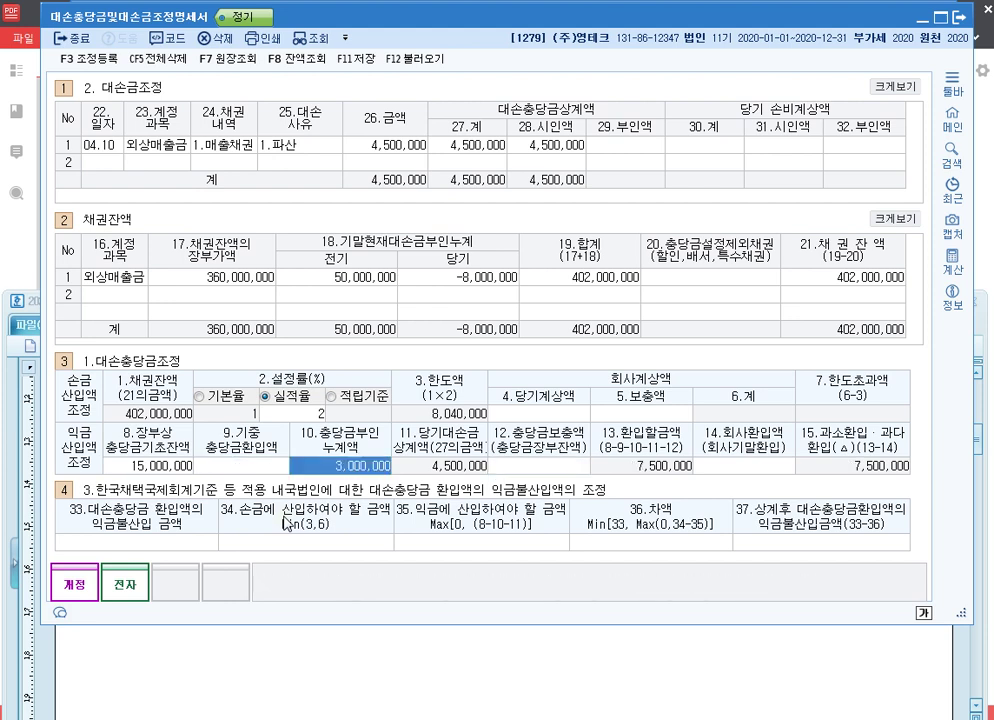
In the 손금산입액 조정 row, enter 6,000,000 as the 당기계상액.
key(Tab)
key(Tab)
key(Tab)
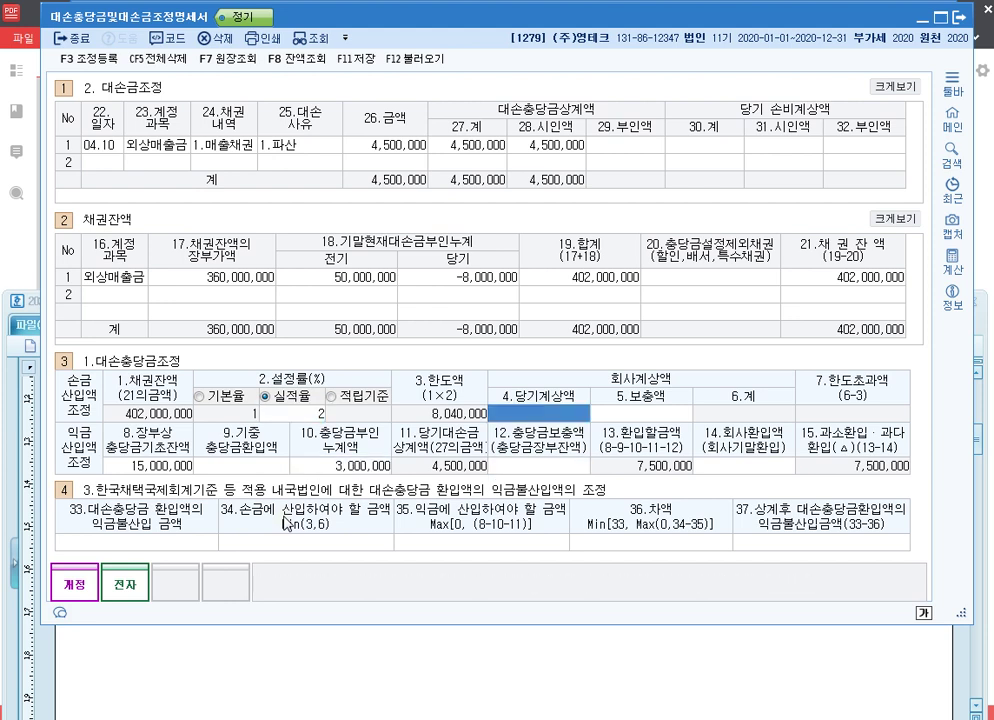
text(6000000)
key(Return)
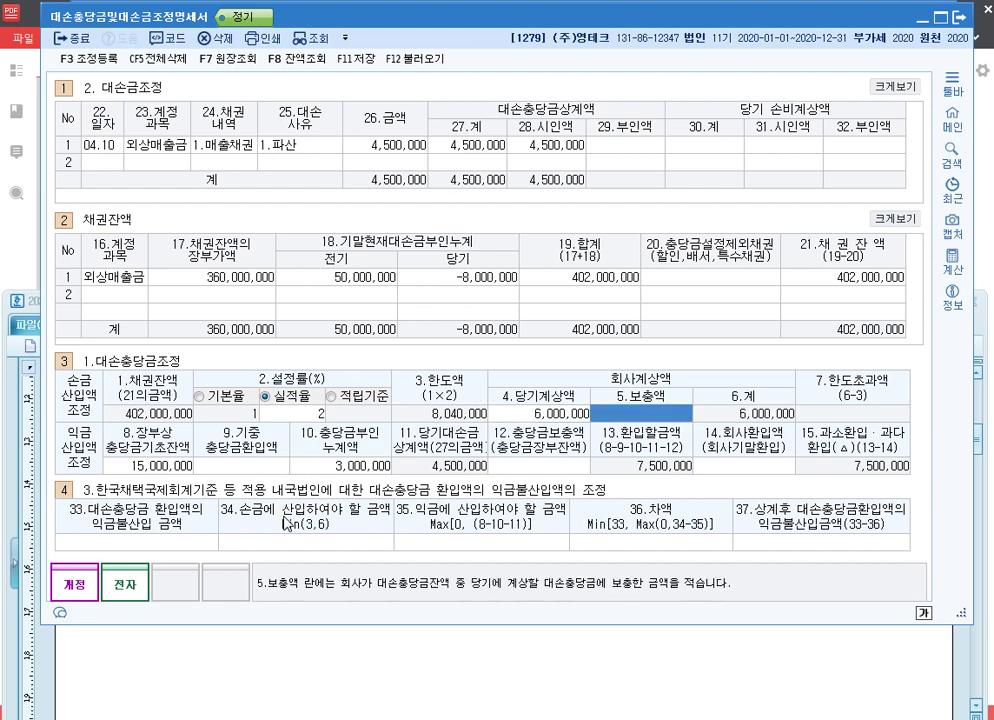
key(shift+Tab)
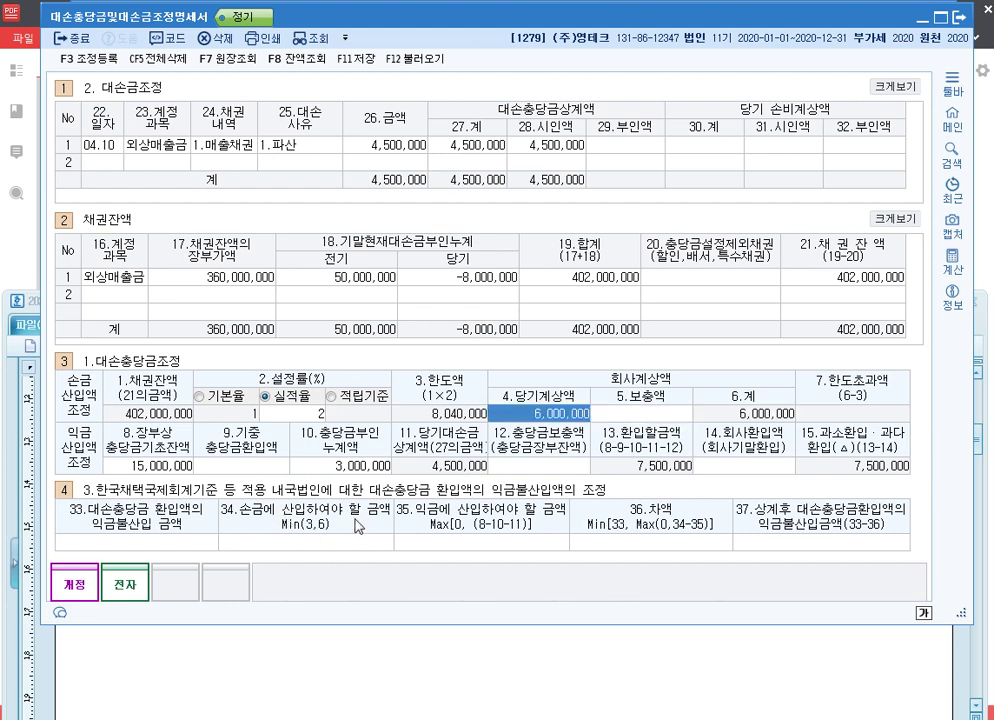
In the 익금산입액 조정 row, enter 10,500,000 as the 충당금보충액.
click(529, 468)
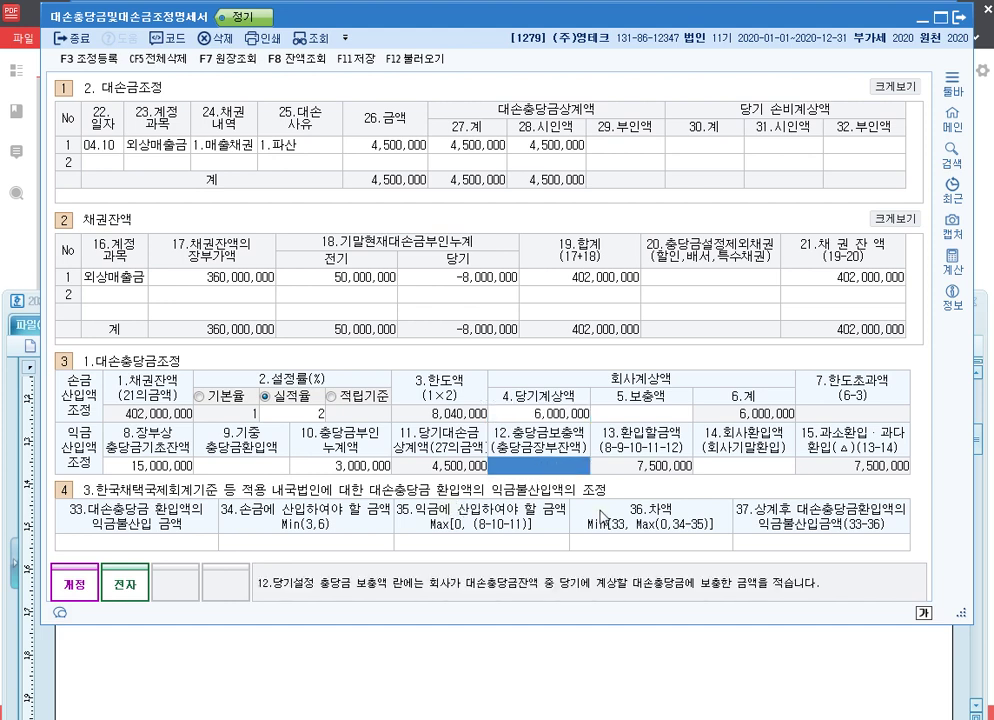
text(10)
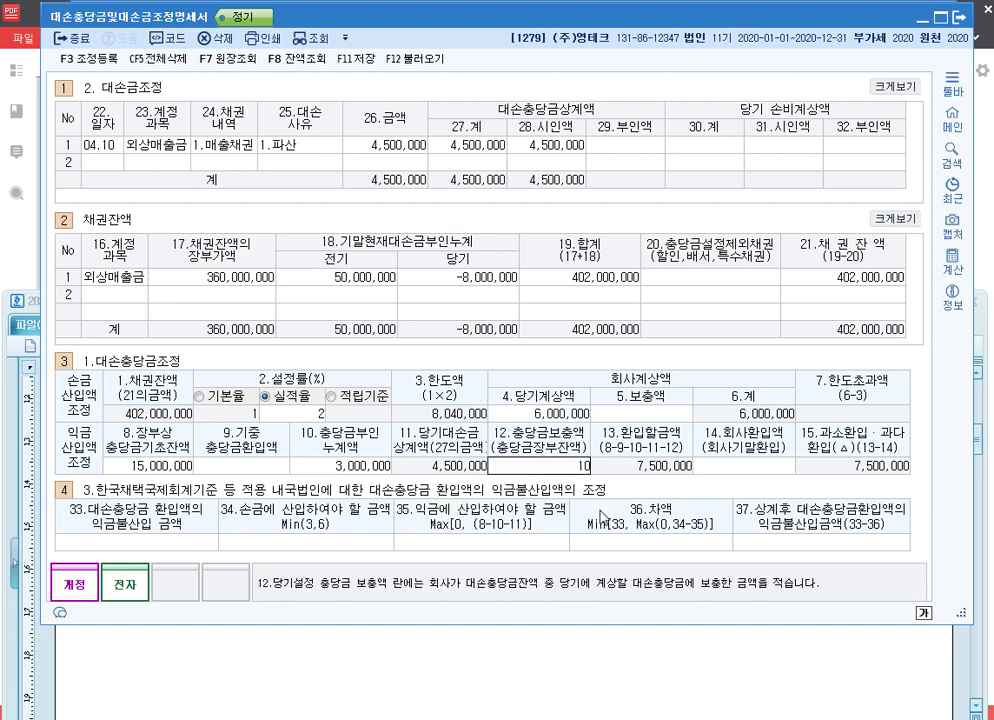
text(,500,000)
key(Return)
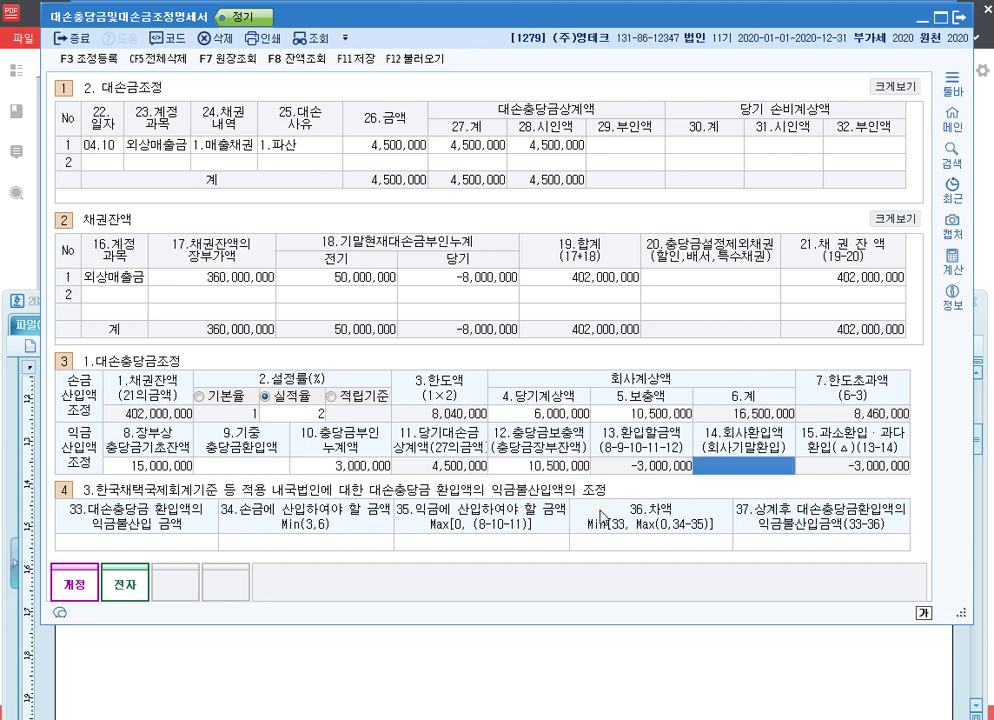
key(shift+Tab)
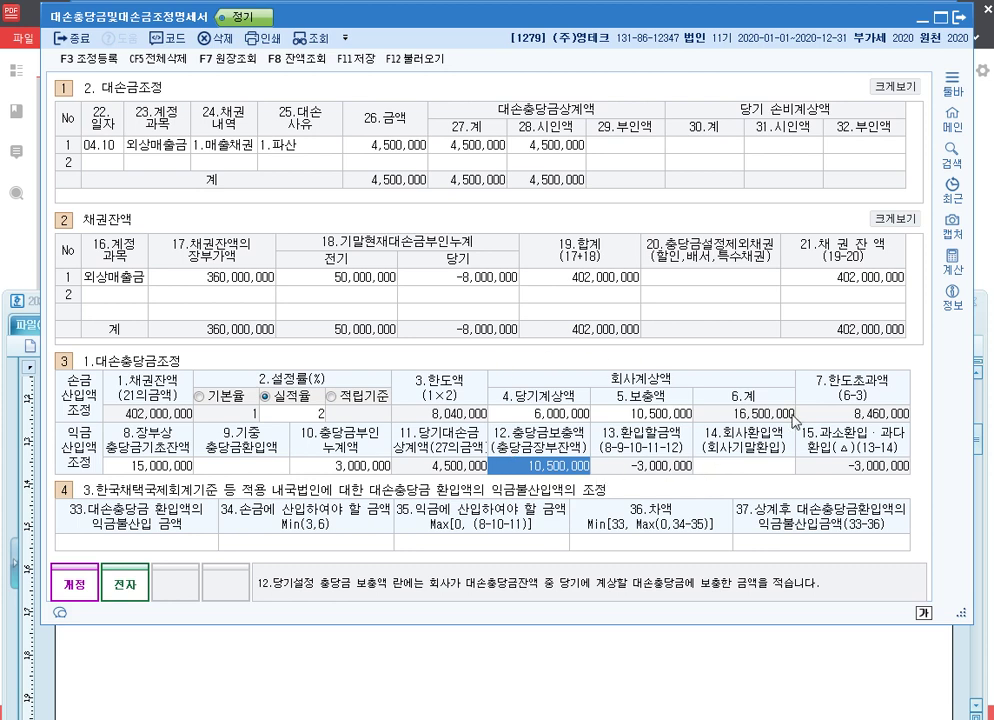
Open 조정 등록 and register 대손충당금한도초과 of 8,460,000 as 유보발생 under 익금산입 및 손금불산입.
click(880, 422)
click(882, 475)
key(F3)
key(F4)
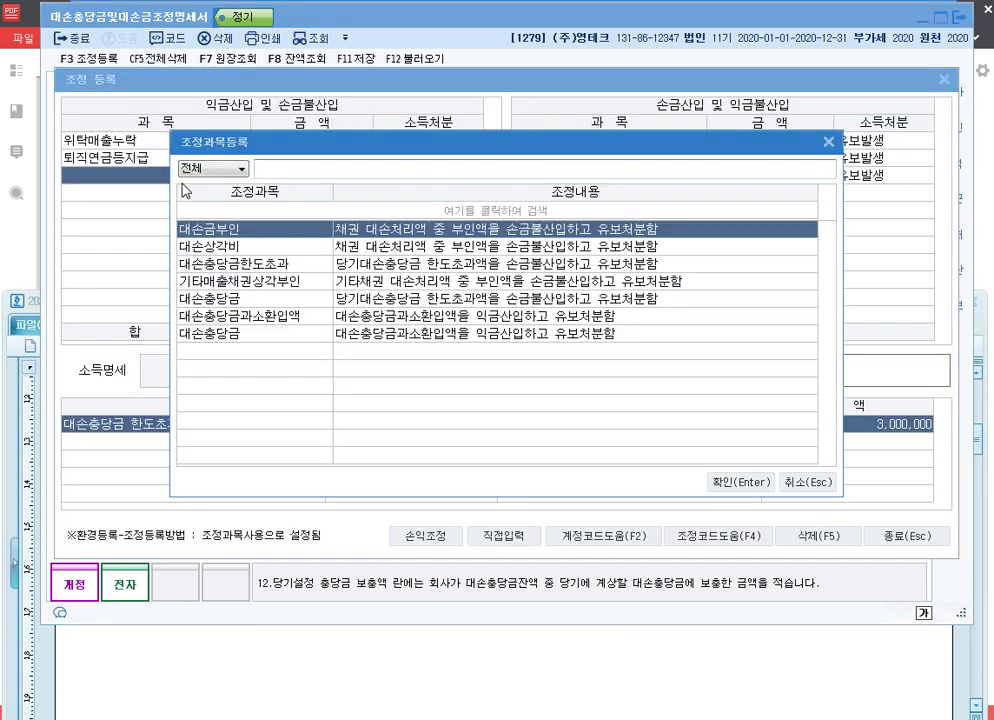
key(Down)
key(Down)
key(Return)
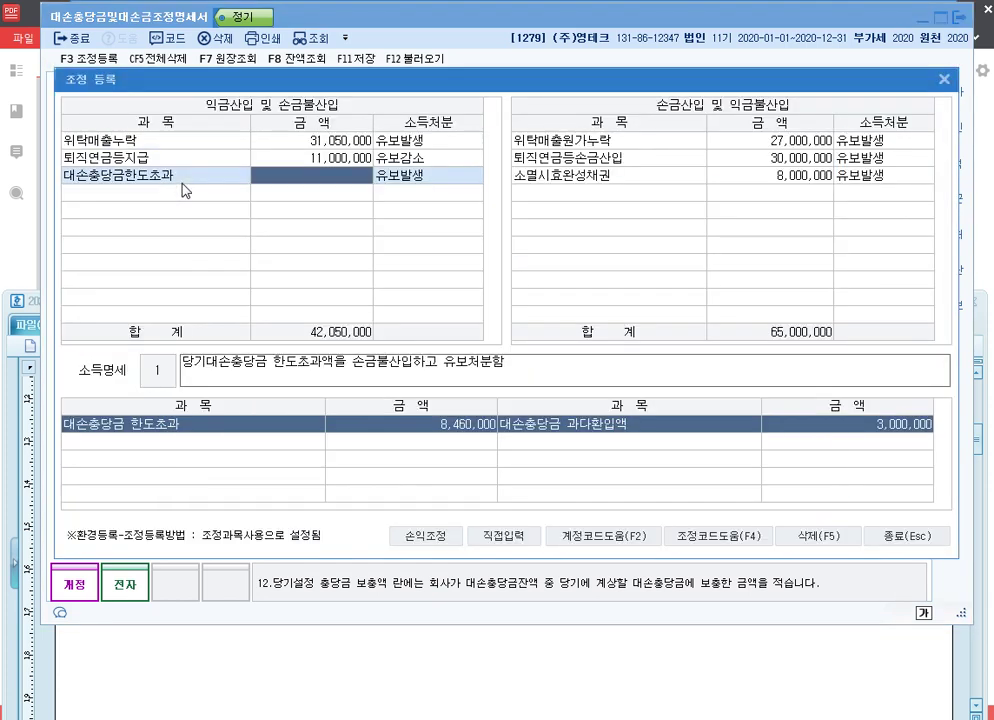
text(8460000)
key(Return)
key(Down)
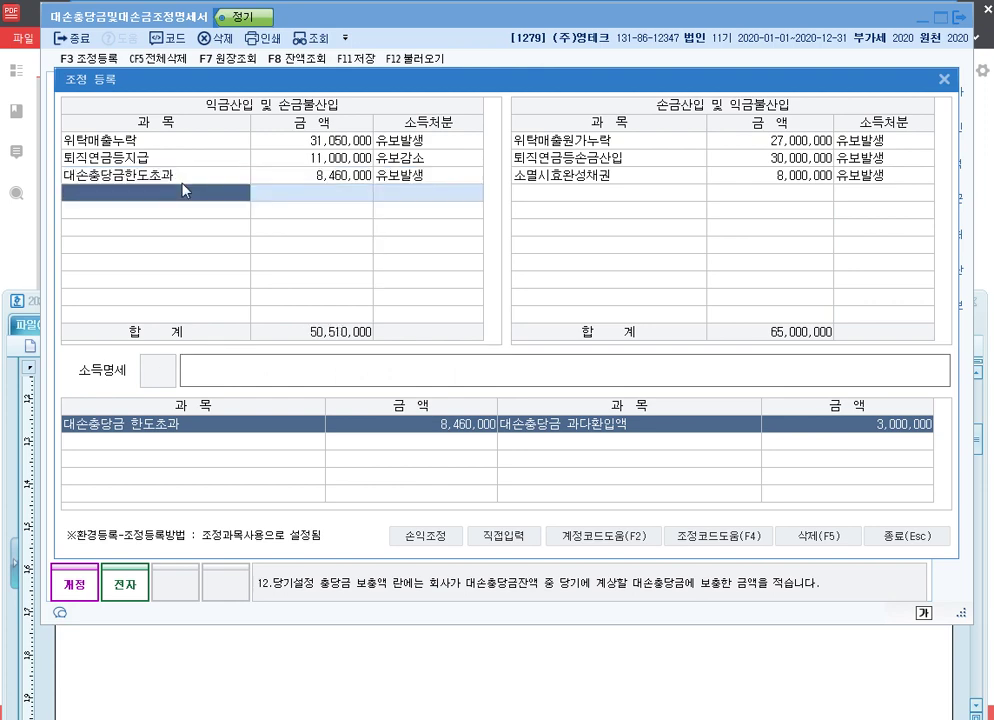
Register 전기대손충당금한도초과 of 3,000,000 as 유보감소 under 손금산입 및 익금불산입.
key(Tab)
key(Down)
key(Down)
key(Down)
key(F4)
key(Down)
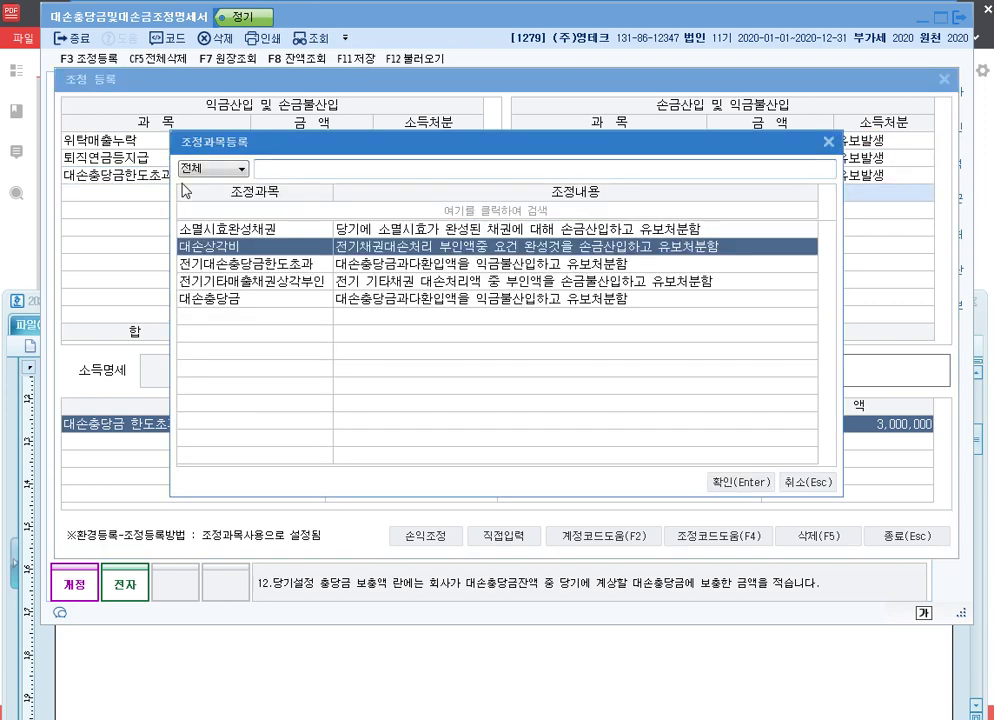
key(Down)
key(Return)
text(3000000)
key(Return)
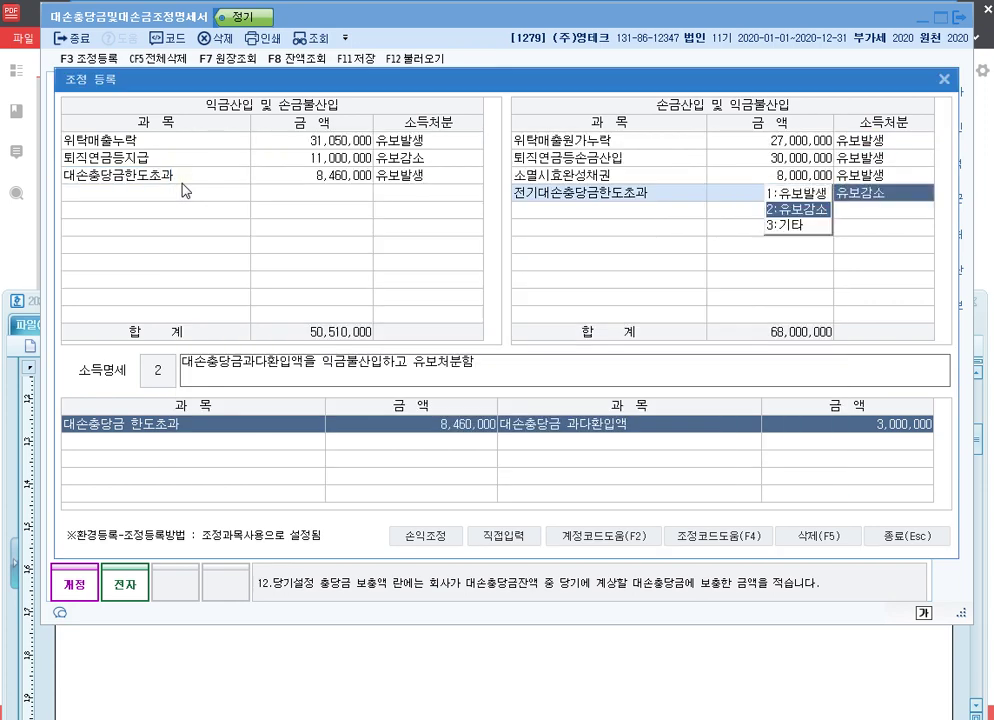
key(Return)
key(Up)
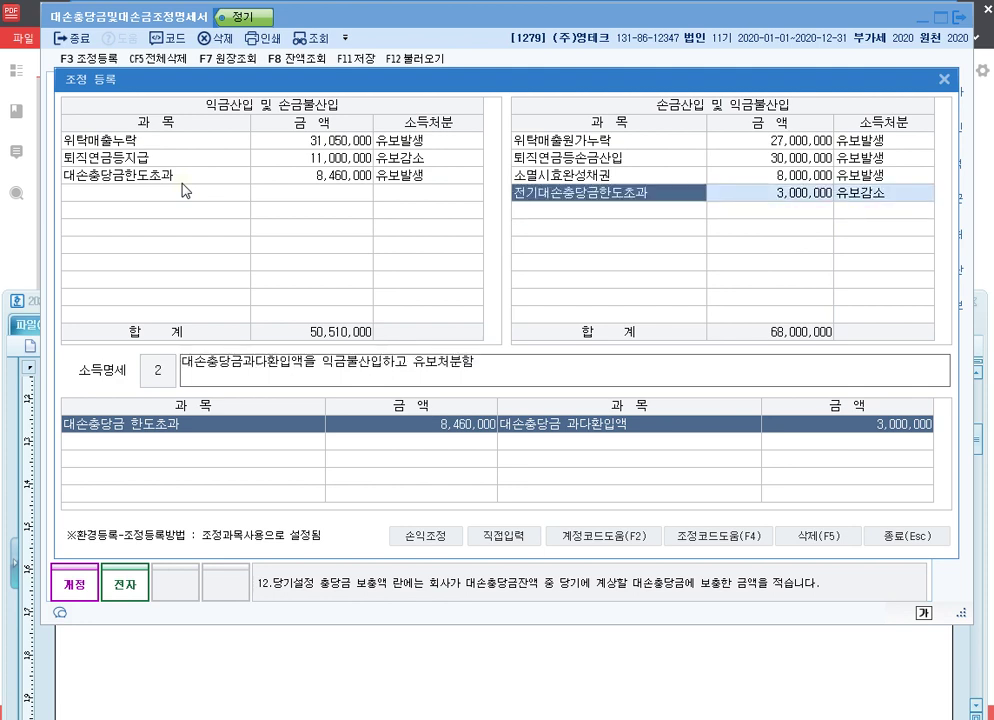
Review the registered 대손충당금한도초과, 소멸시효완성채권 and 전기대손충당금한도초과 adjustments and close 조정 등록.
click(362, 180)
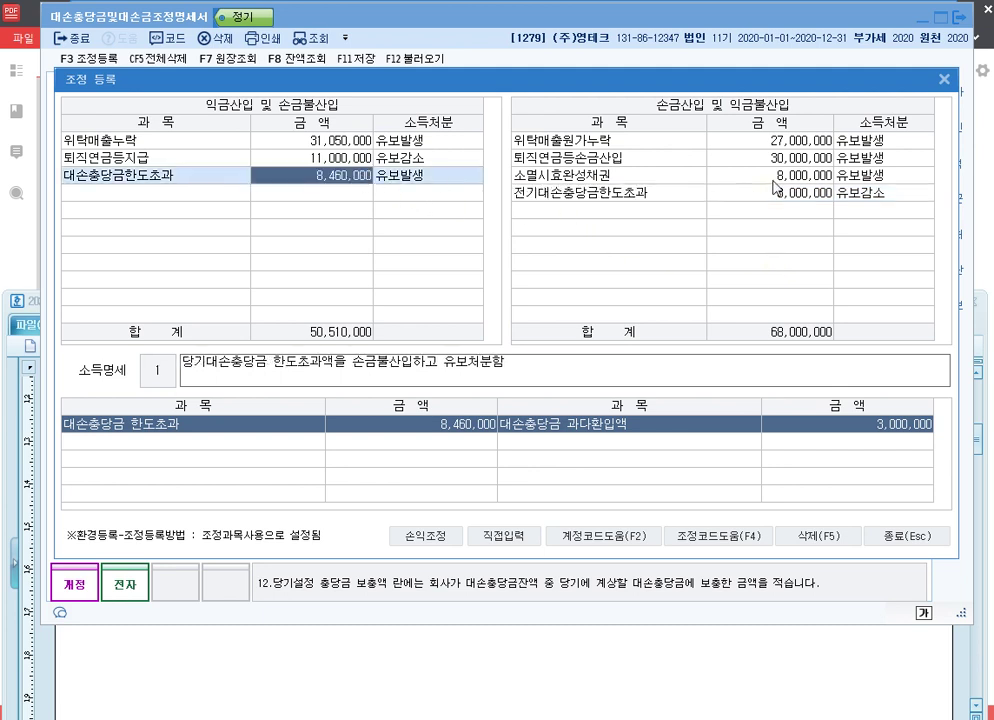
click(777, 176)
click(779, 194)
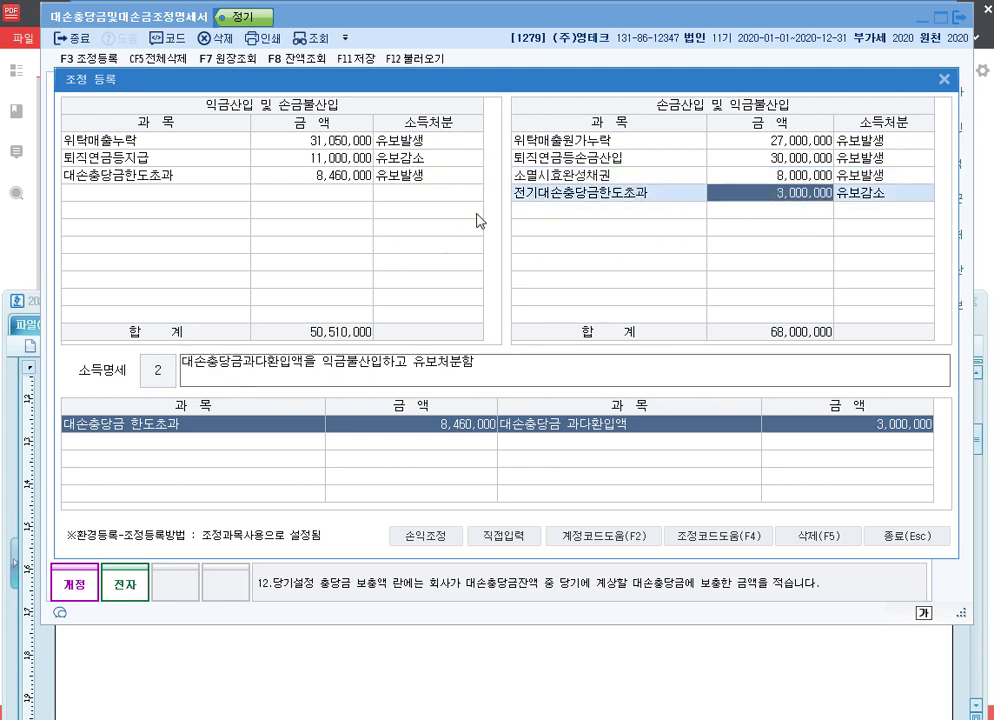
click(355, 175)
click(782, 182)
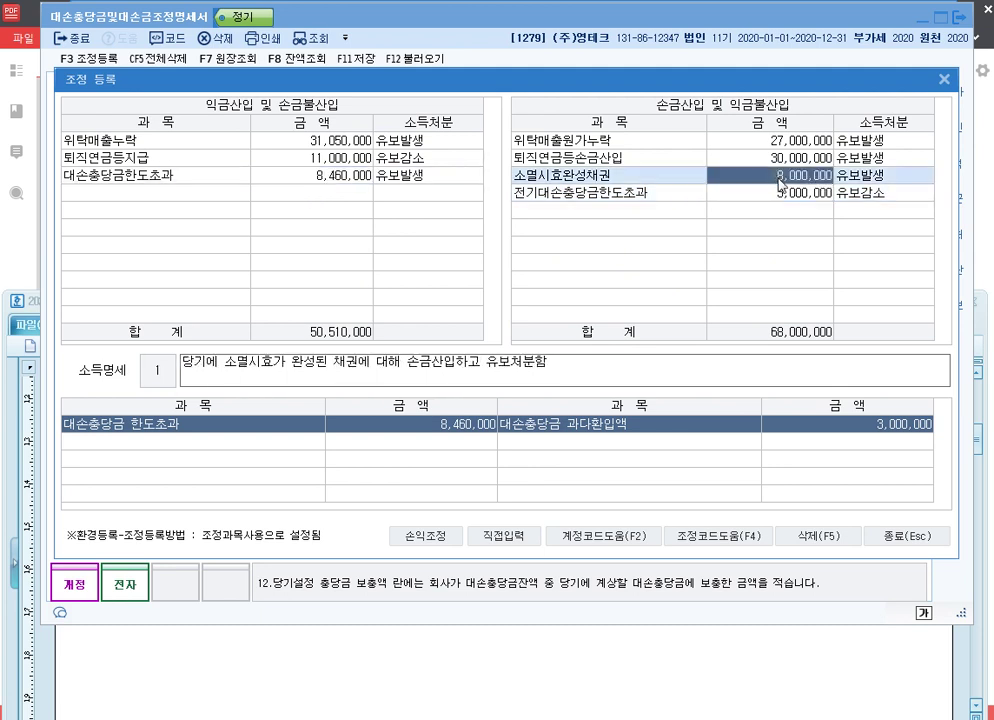
click(797, 194)
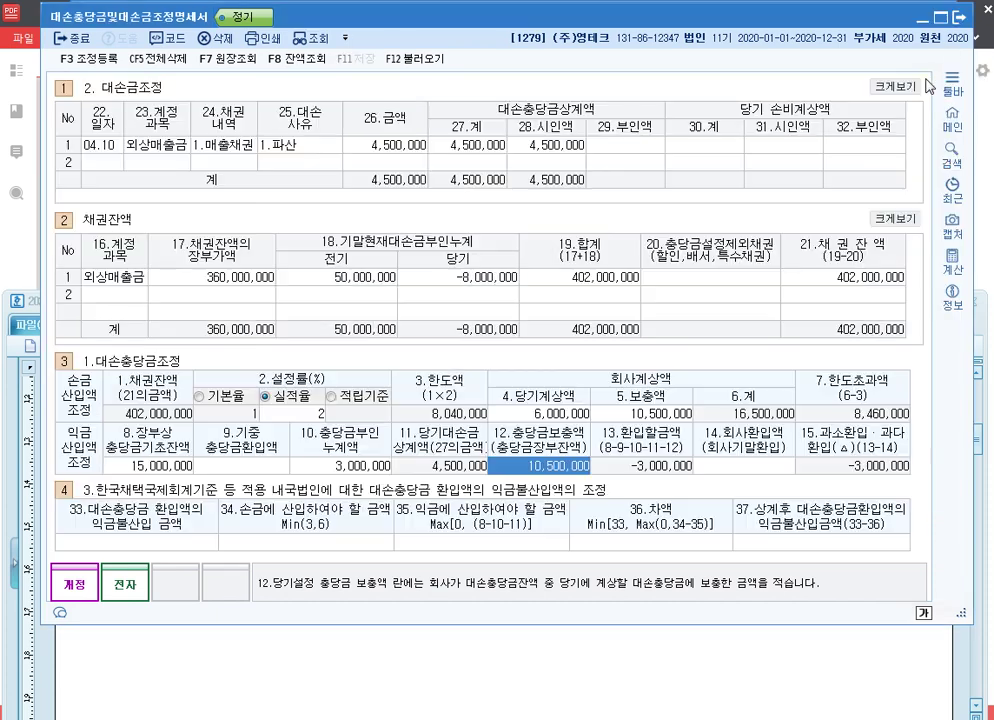
click(943, 79)
Compare the 전기 and 당기 기말현재대손금부인누계 amounts with the form's print preview, and close the preview.
click(385, 278)
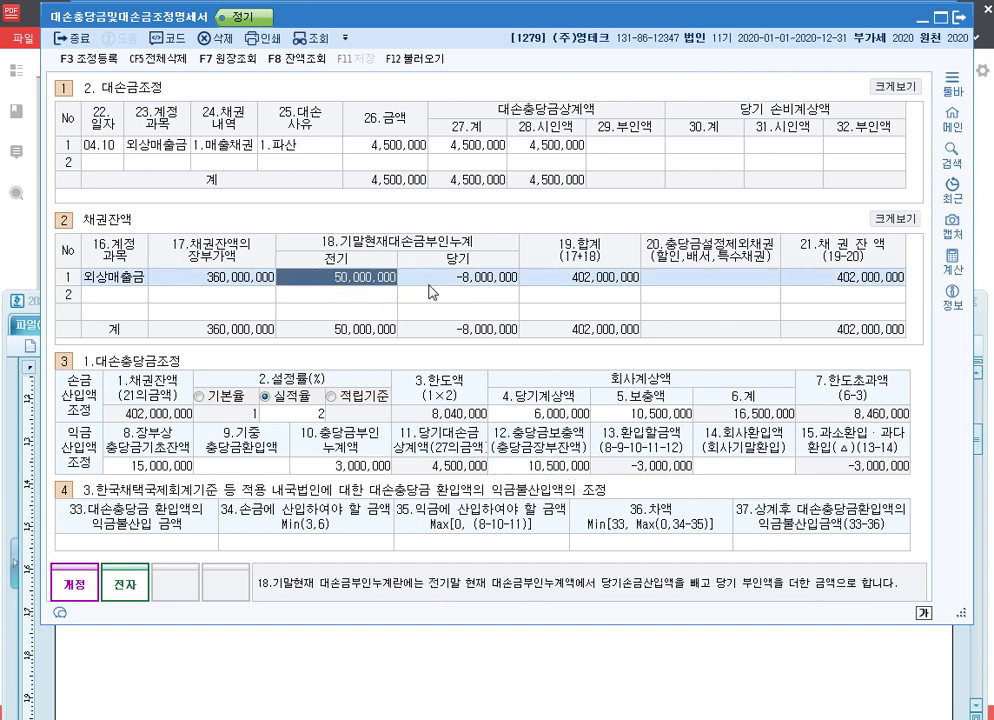
click(455, 280)
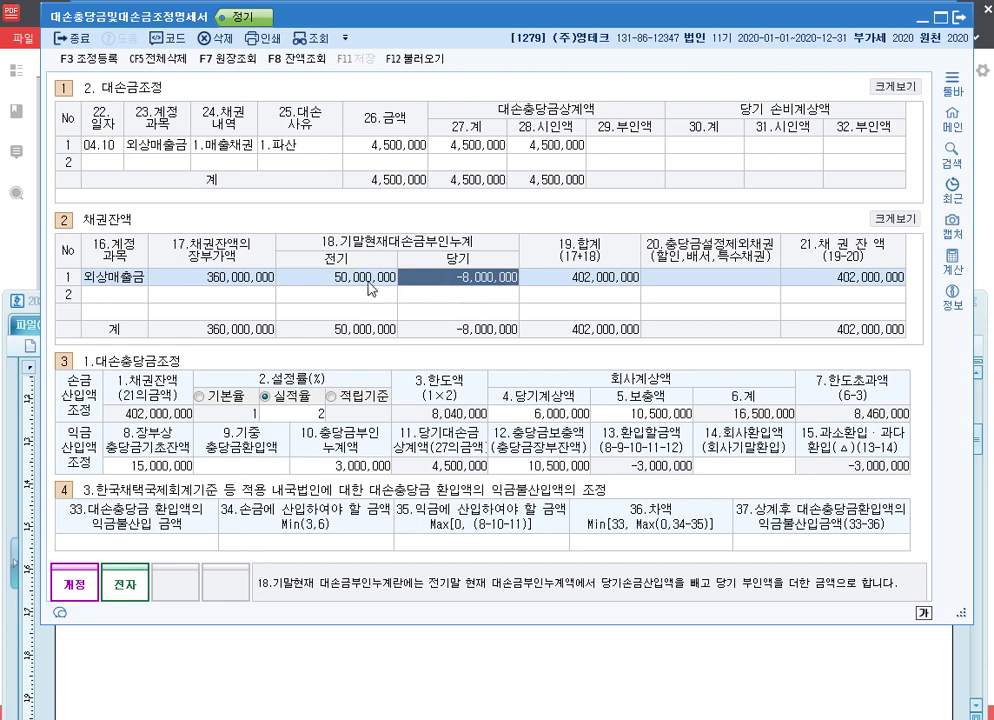
click(298, 38)
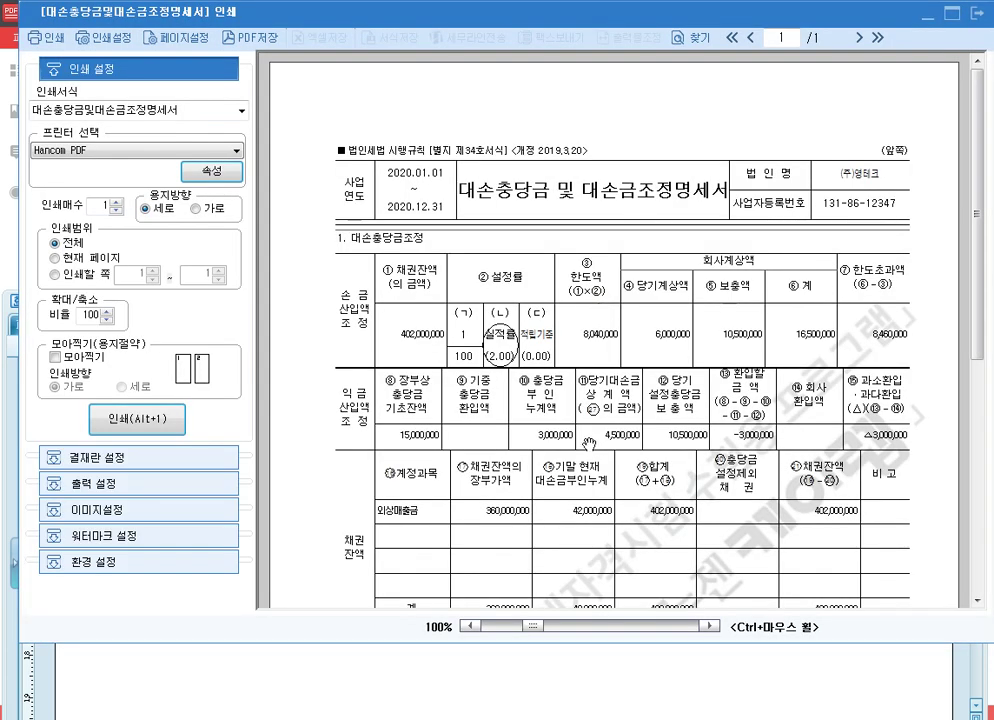
scroll(601, 437, down, 3)
scroll(605, 378, down, 5)
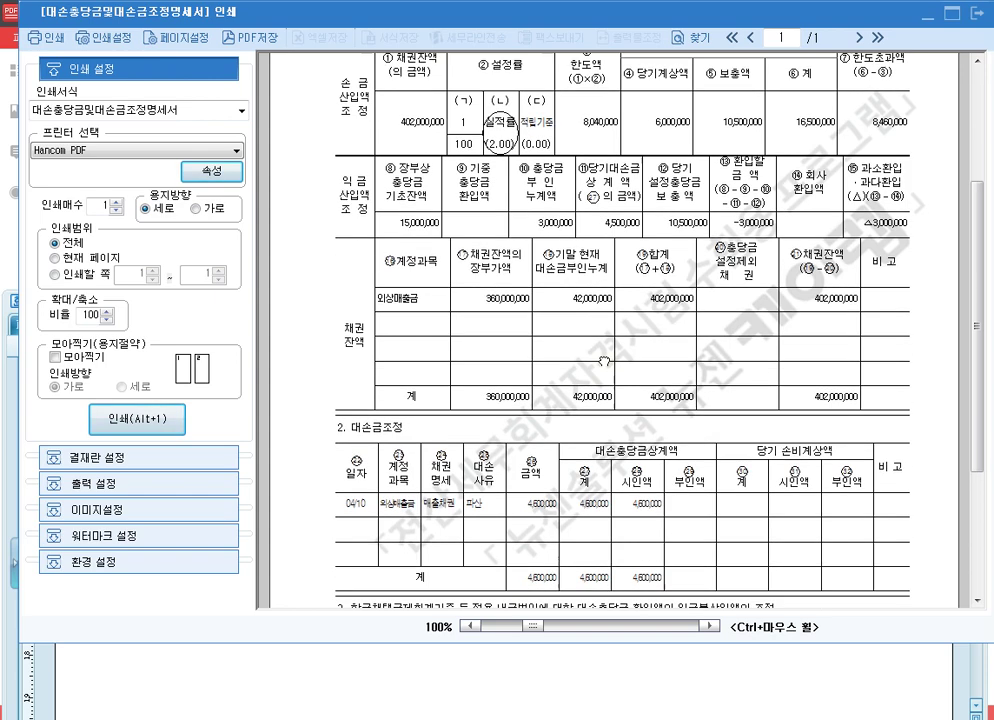
scroll(592, 285, up, 4)
scroll(601, 361, up, 2)
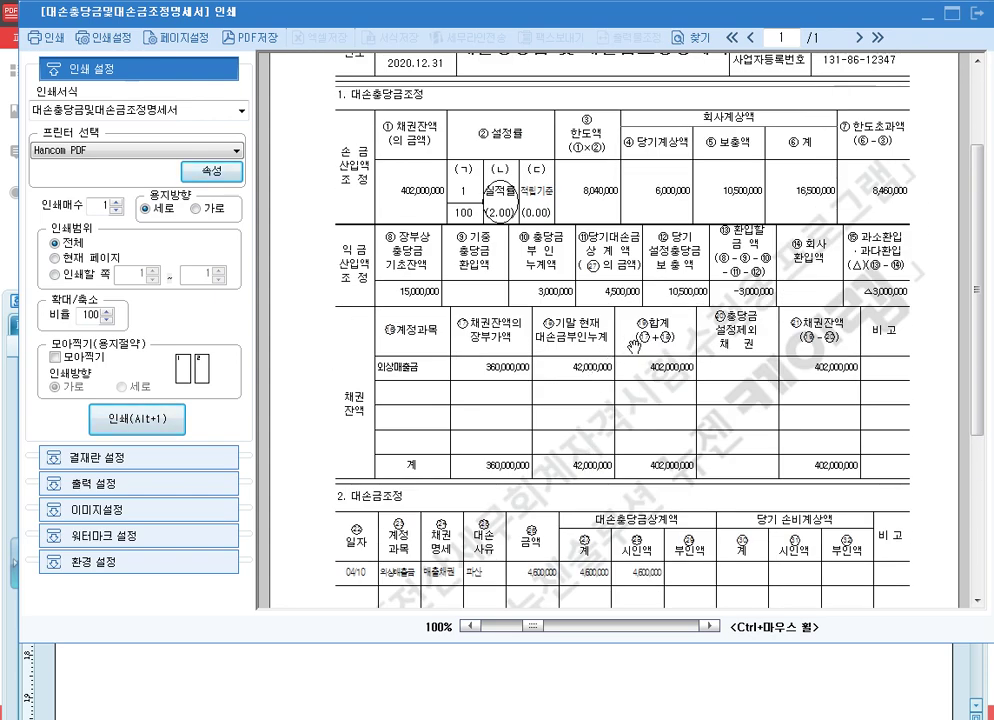
scroll(600, 362, up, 3)
scroll(480, 280, down, 5)
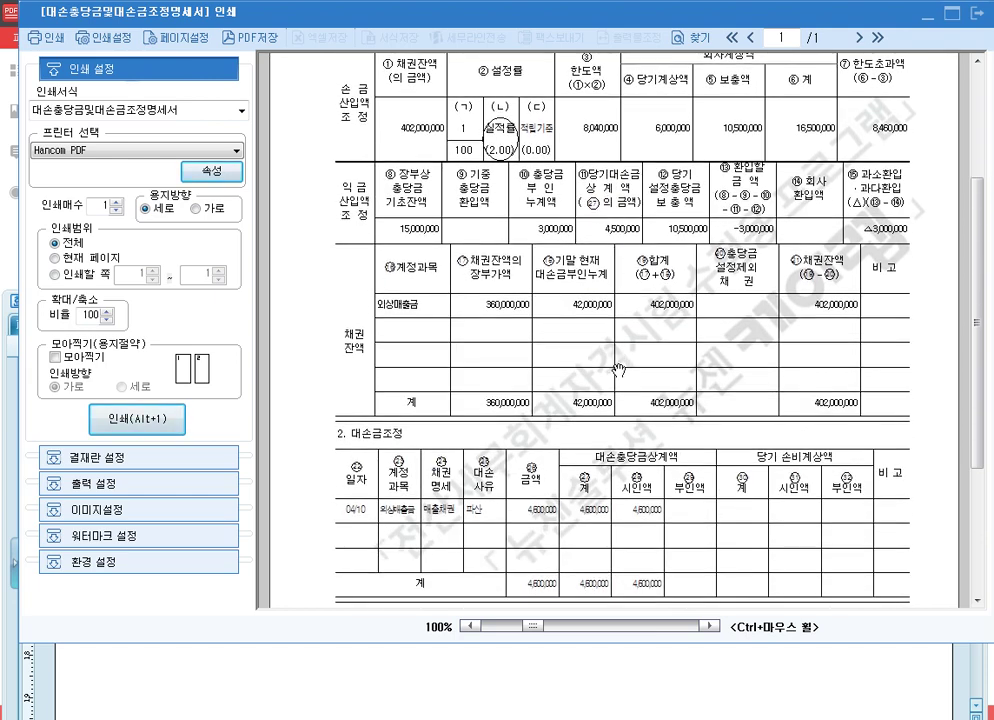
scroll(598, 275, down, 1)
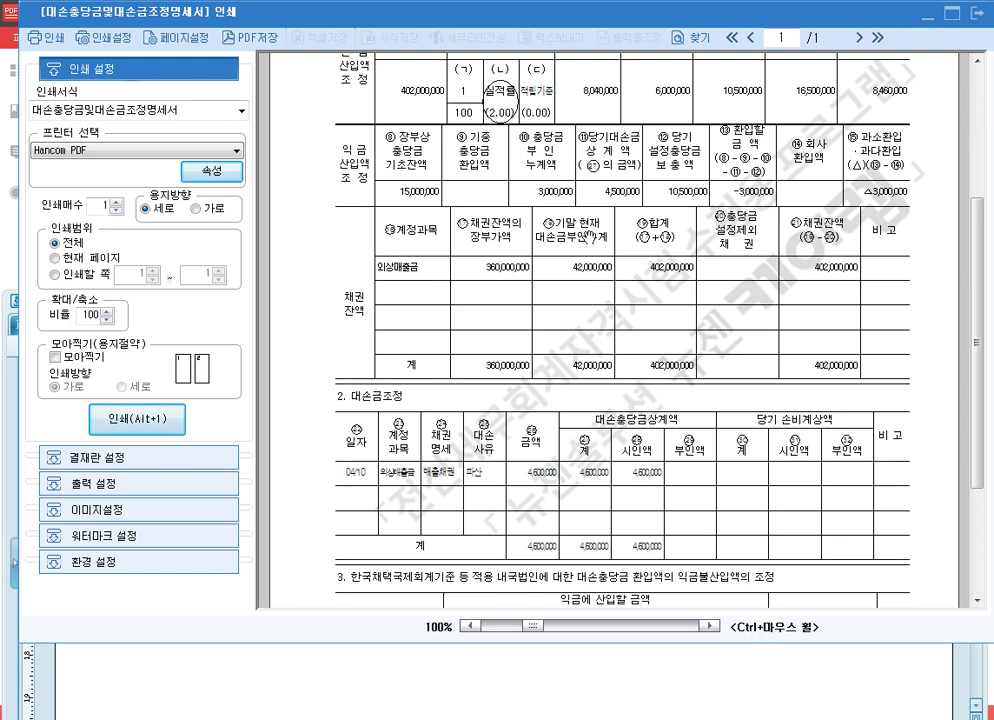
key(Escape)
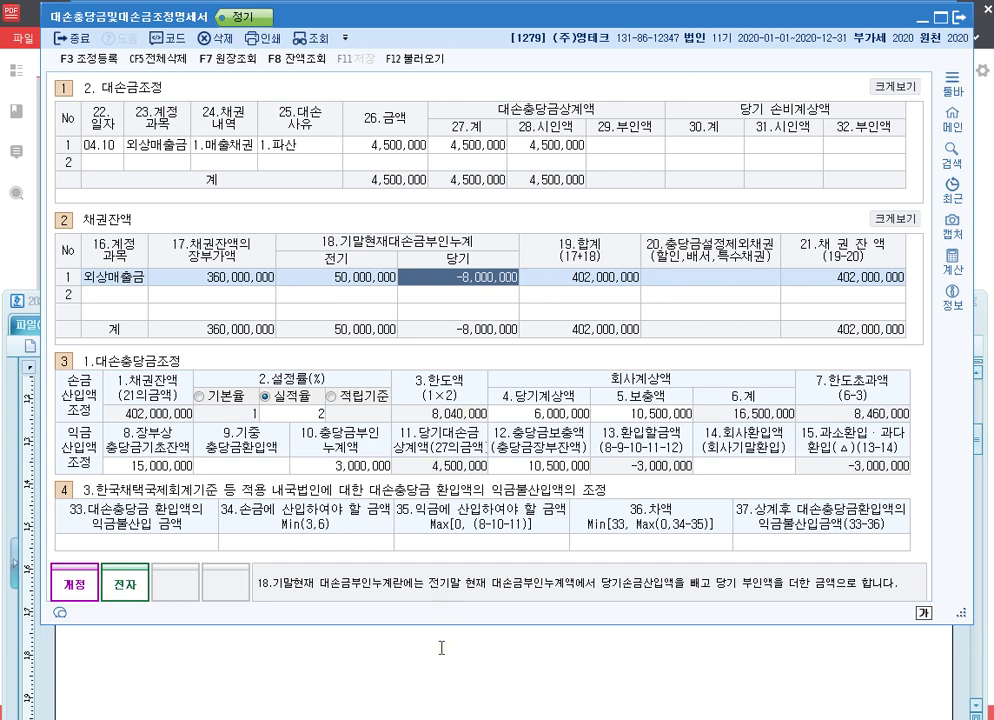
Switch to the Hangul document and add "p.654 1281" below the "p.632 1279" line.
click(330, 665)
scroll(228, 520, up, 3)
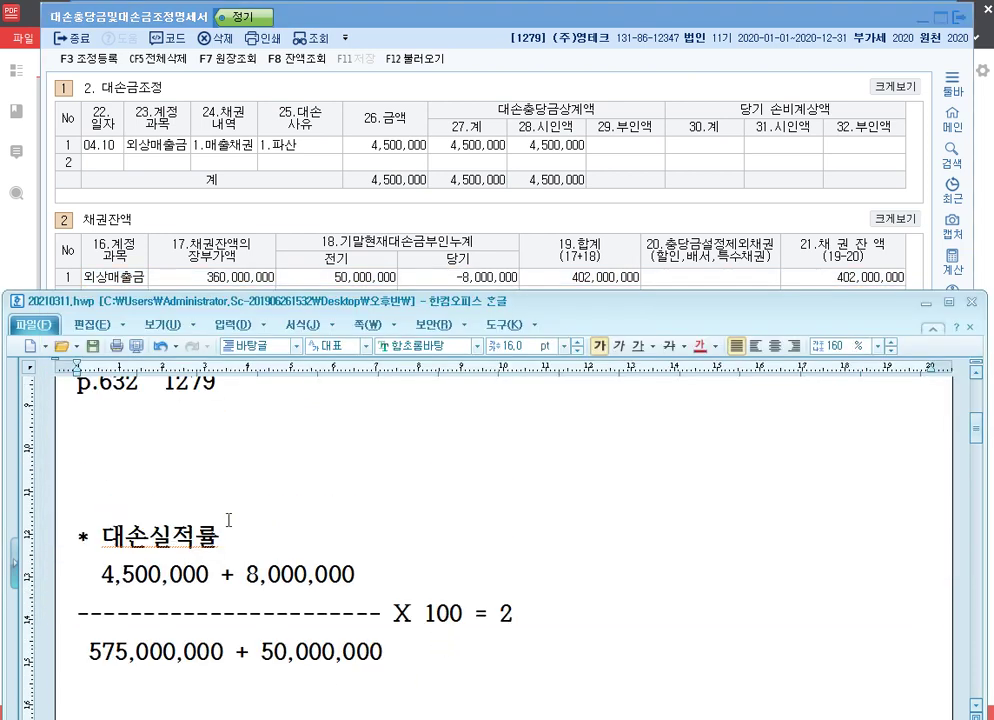
click(147, 496)
text(p.)
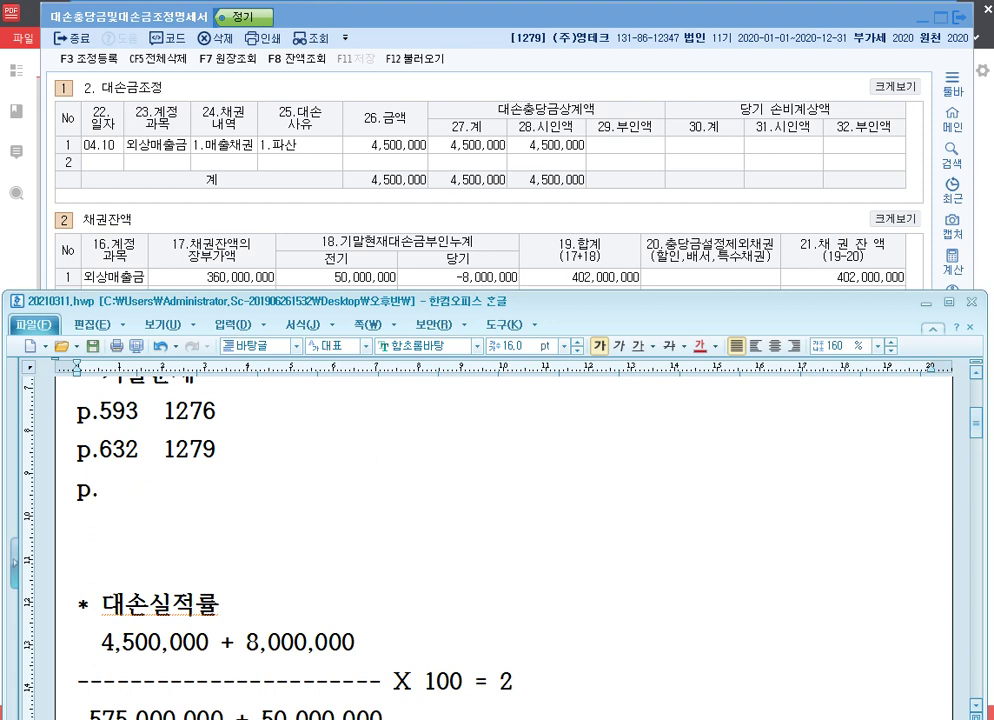
text(654)
text(1281)
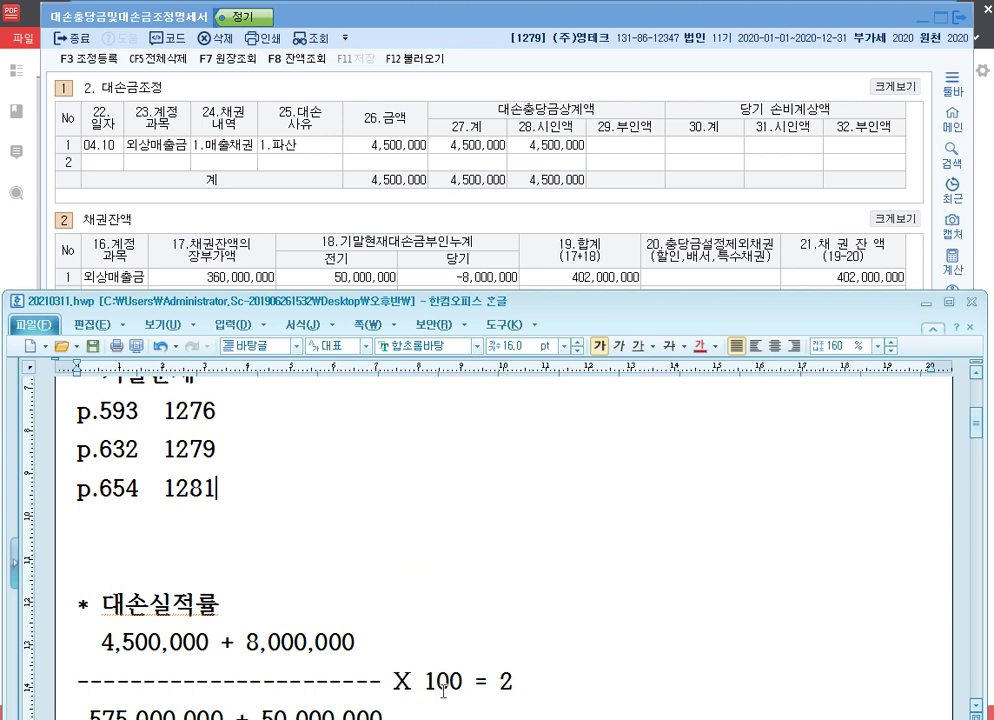
Switch to the PDF textbook and go to problem [2] on page 654.
key(alt+Tab)
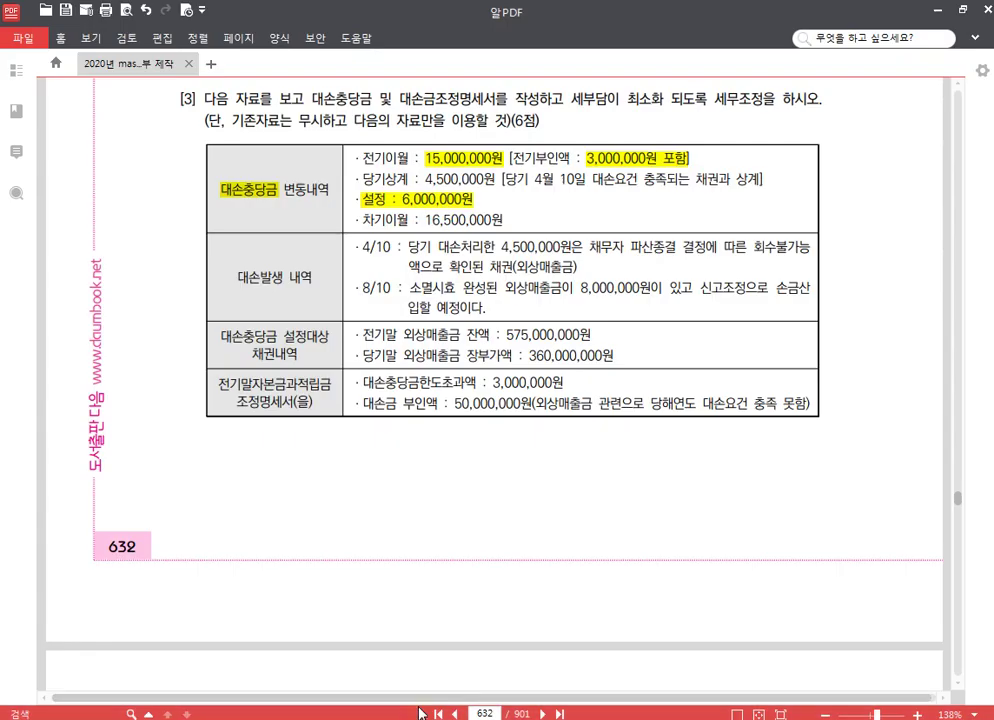
text(654)
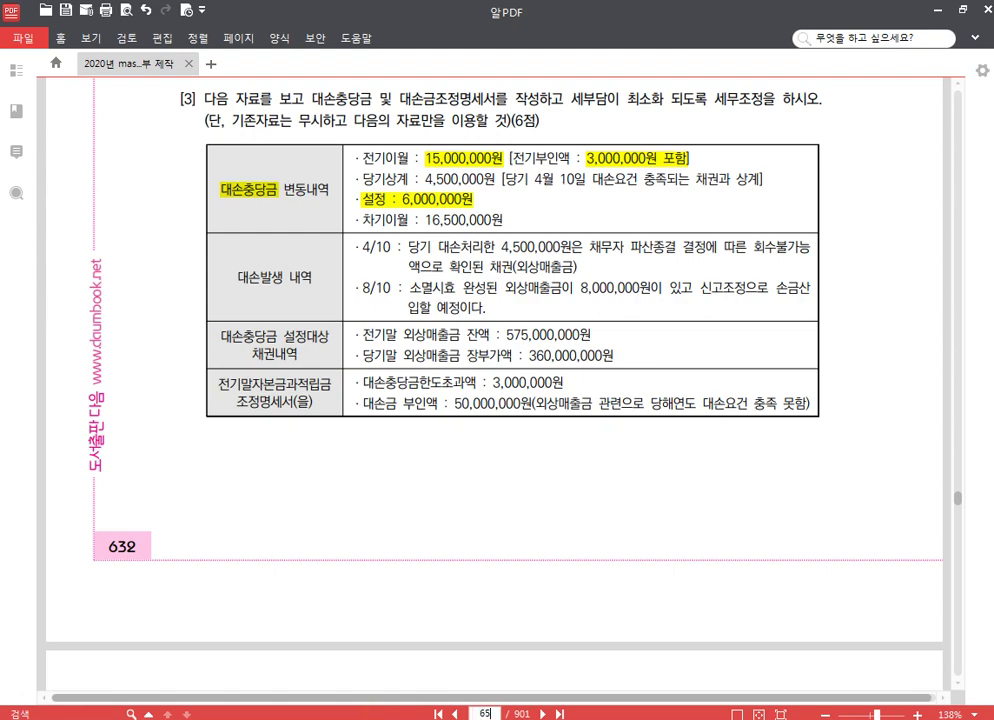
key(Return)
scroll(465, 476, down, 5)
scroll(465, 476, down, 2)
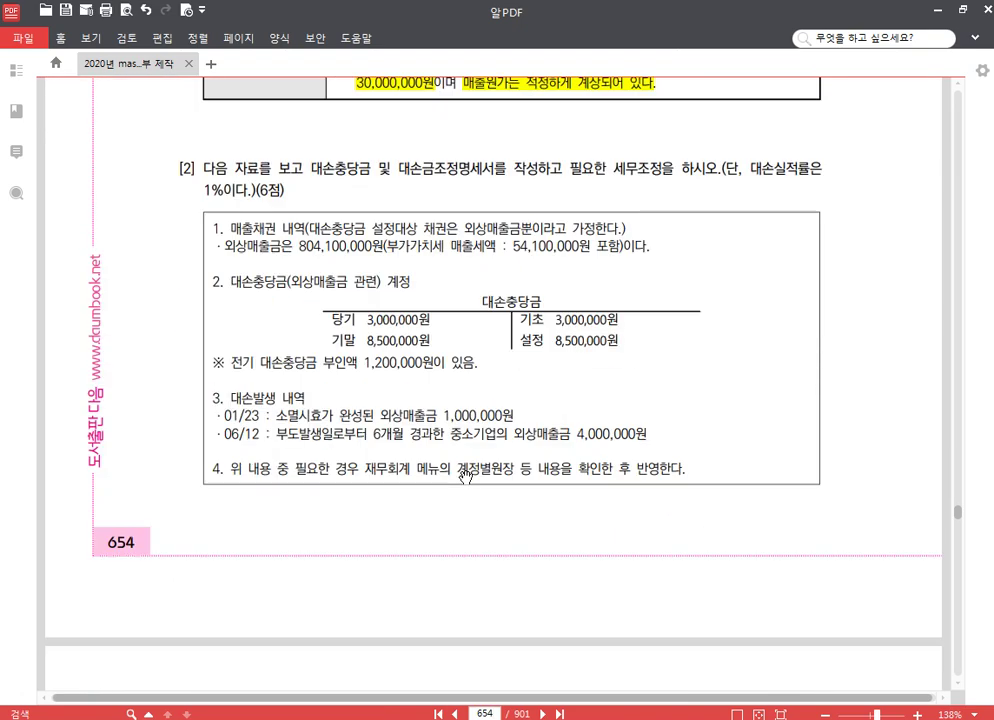
Switch to KcLep and change the working company to 1281 for the page 654 problem, closing the open menus.
key(alt+Tab)
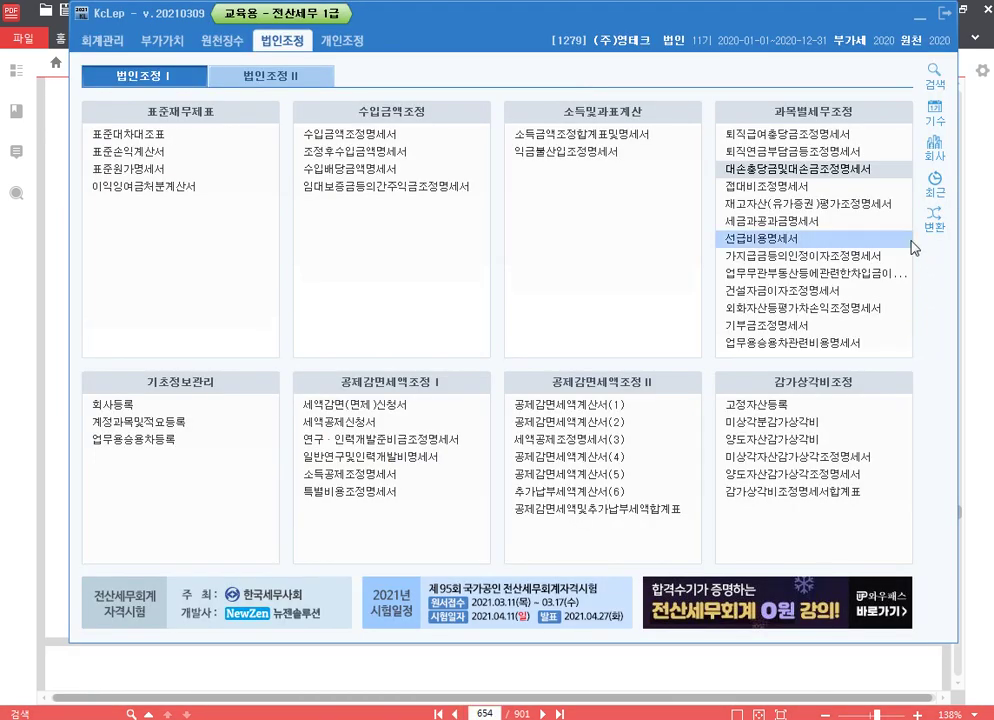
click(938, 158)
text(1279)
key(Return)
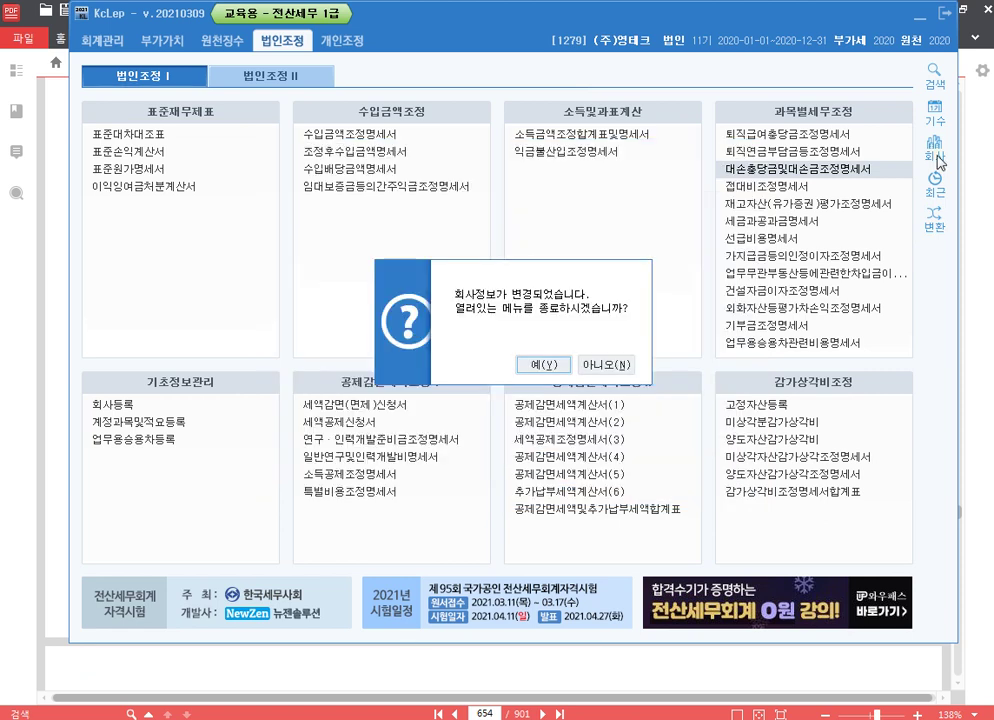
key(Return)
Return to the PDF and highlight "기초 3,000,000원" in problem [2]'s 대손충당금 account.
key(alt+Tab)
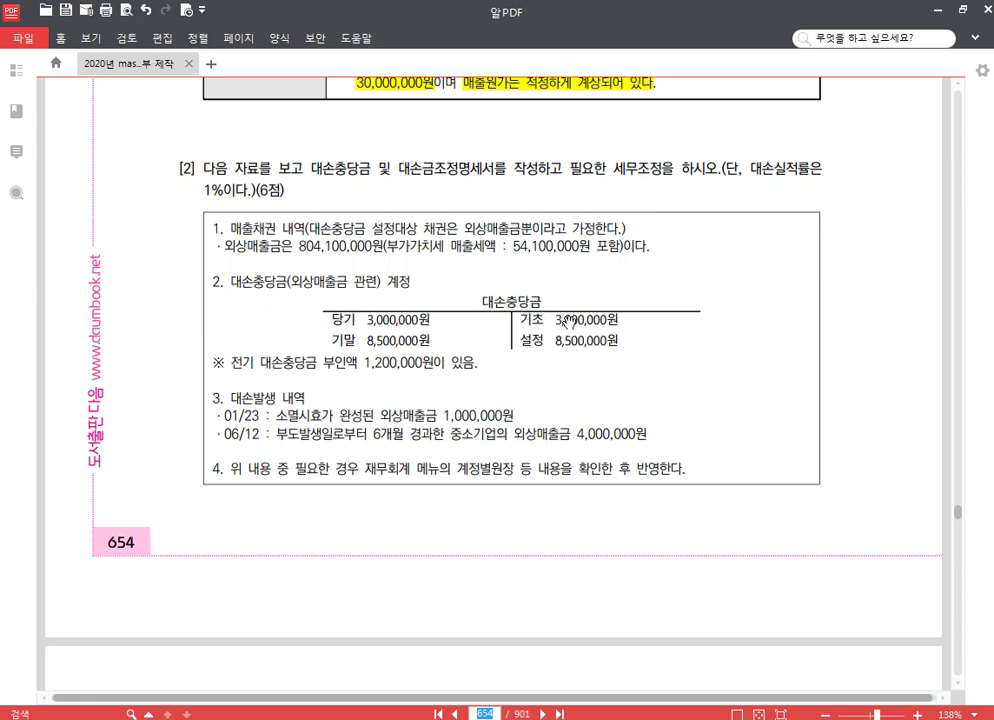
drag(622, 322, 526, 320)
click(523, 296)
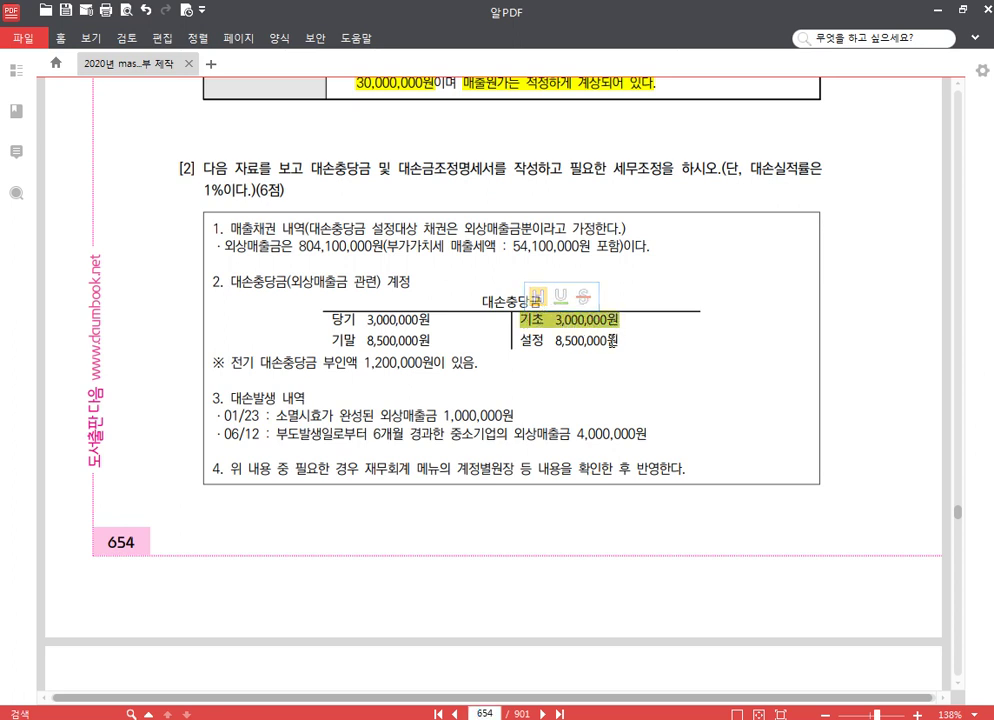
Highlight "설정 8,500,000원" in the 대손충당금 account and "1,200,000원" in the note on the prior-year 부인액.
drag(614, 341, 521, 341)
right_click(525, 343)
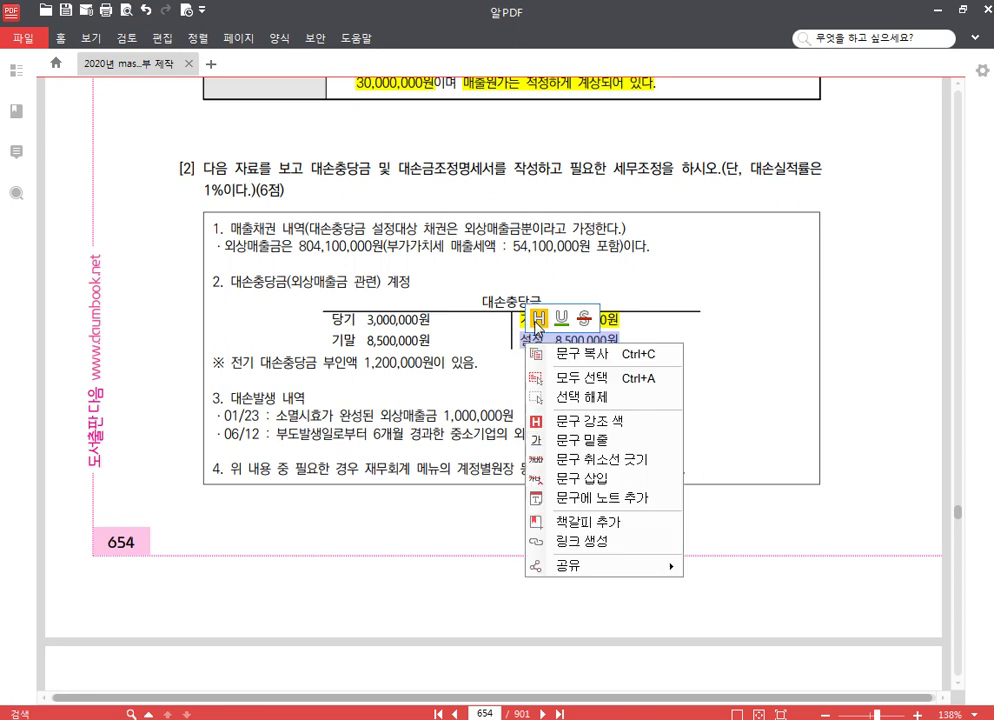
click(538, 319)
drag(429, 362, 365, 362)
click(380, 338)
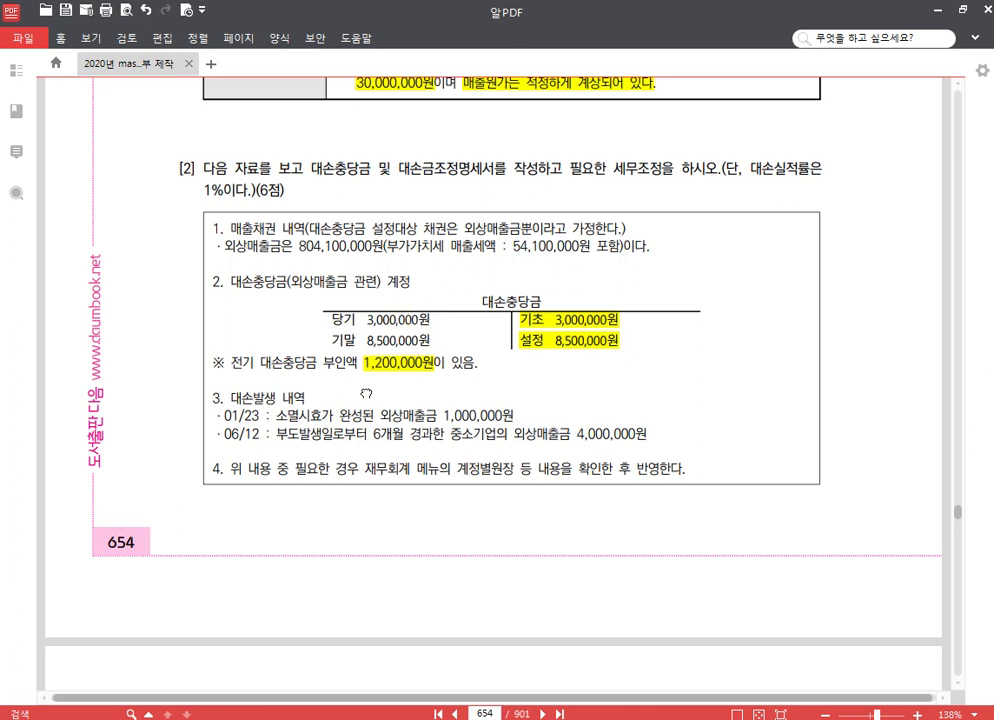
Read the rest of problem [2], switch to KcLep, and open 대손충당금및대손금조정명세서.
scroll(272, 348, down, 1)
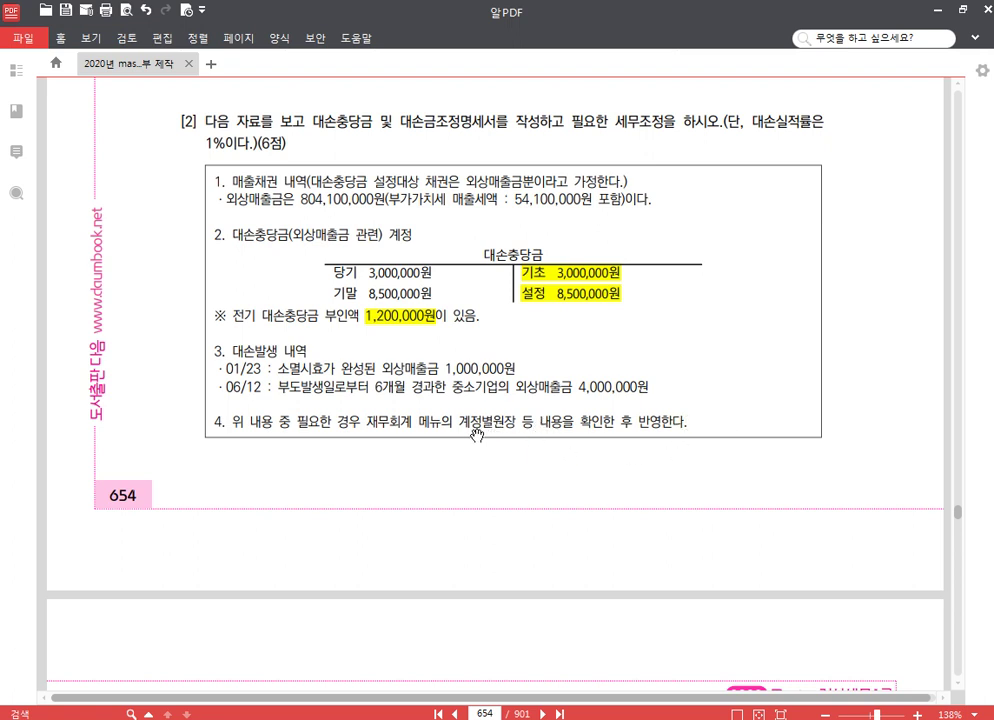
scroll(476, 432, down, 1)
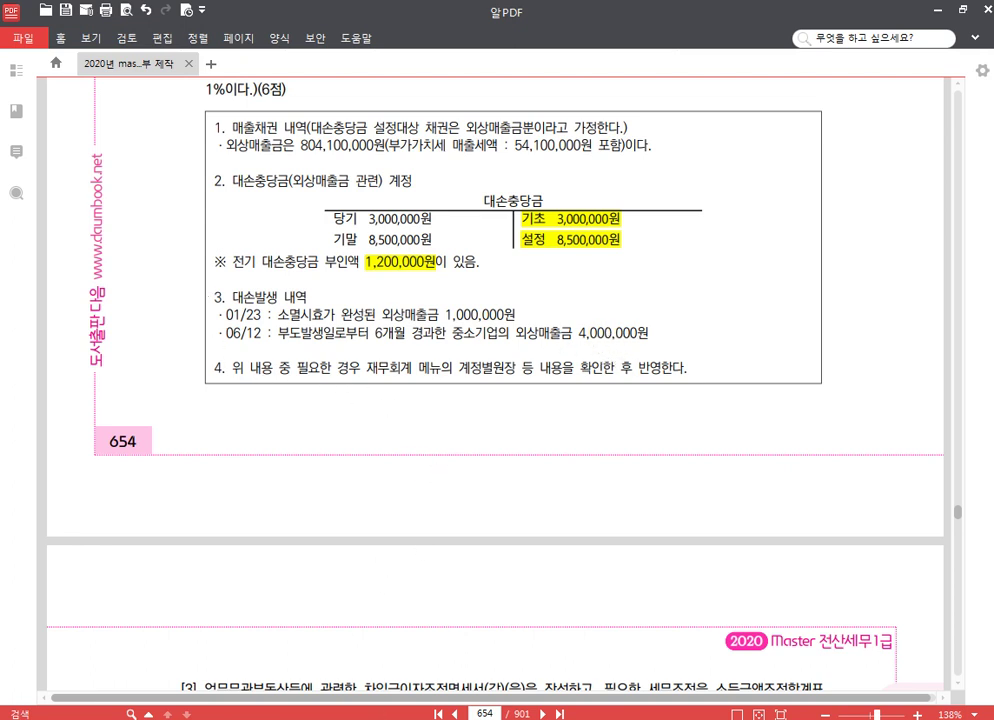
mouse_move(404, 718)
click(420, 650)
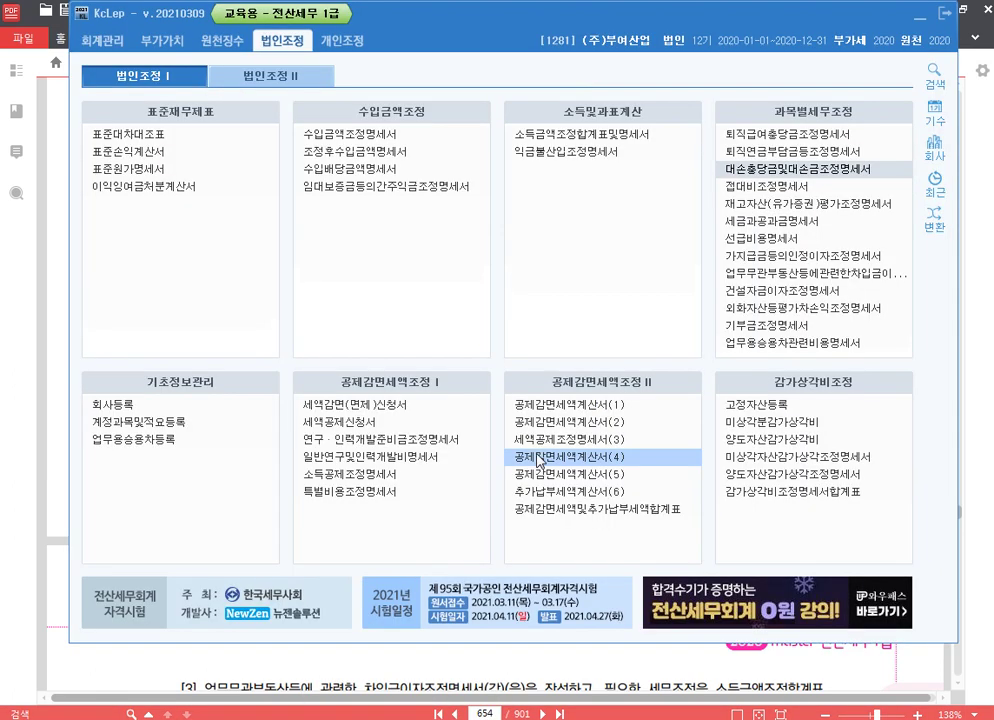
click(807, 171)
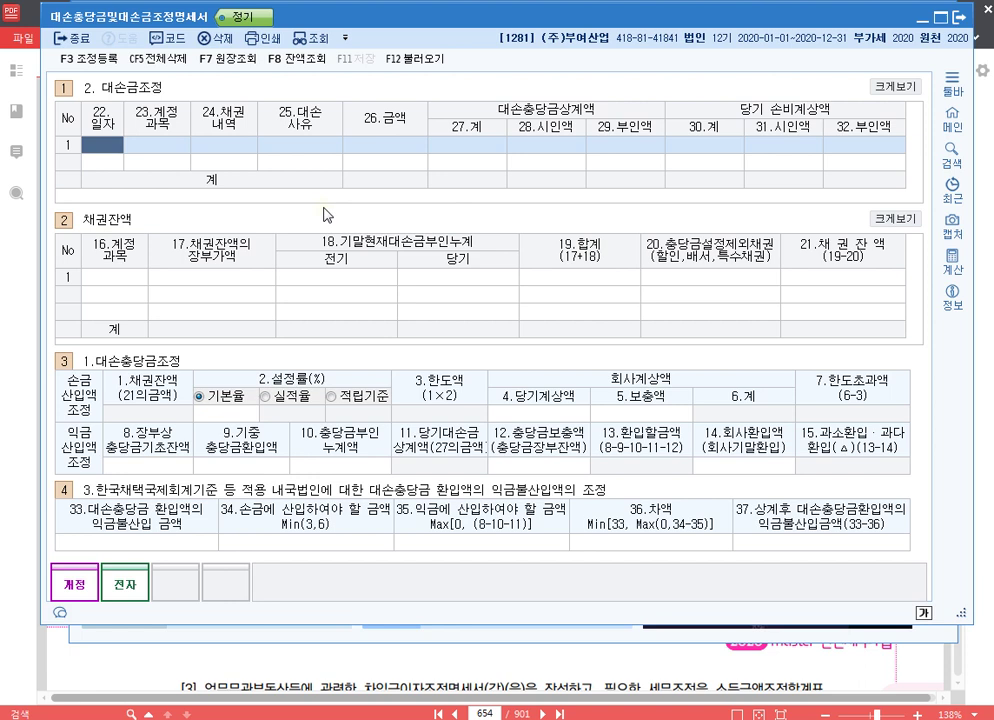
Enter the first 대손금조정 row: date 01.23, account 108 외상매출금, 1.매출채권, reason 6.소멸시효완성, amount 1,000,000.
text(01.23)
key(Return)
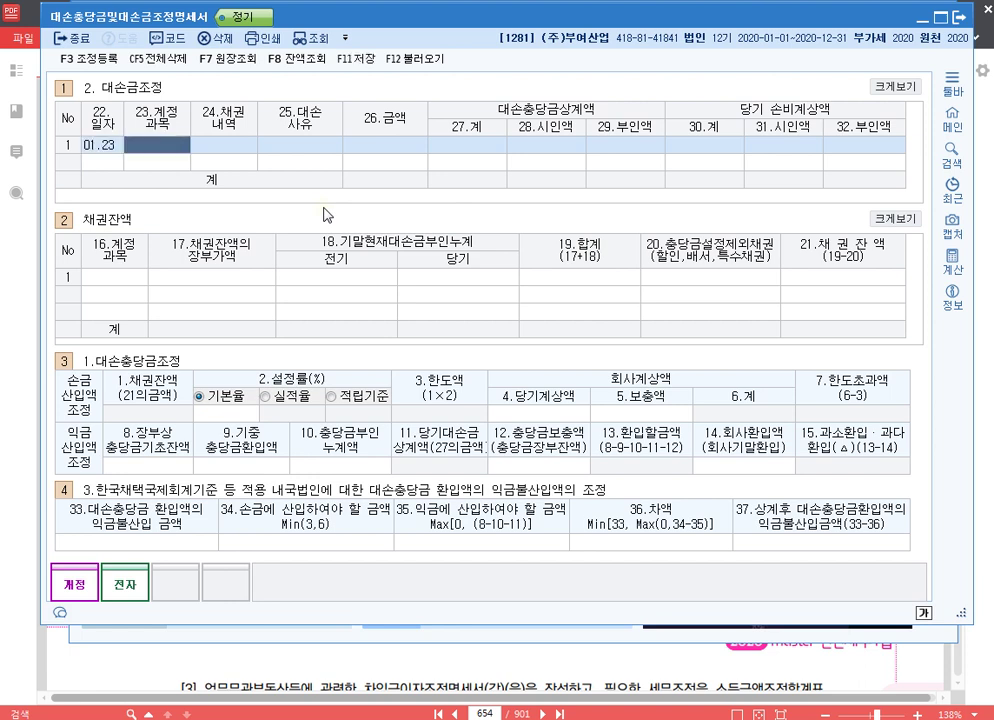
text(108)
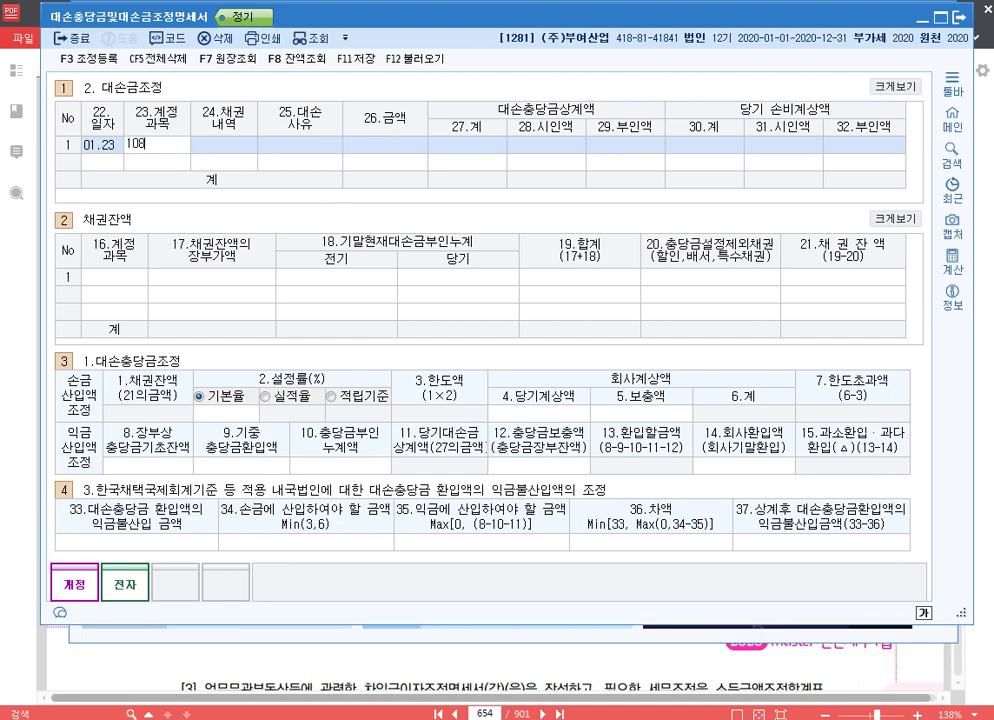
key(Return)
text(1)
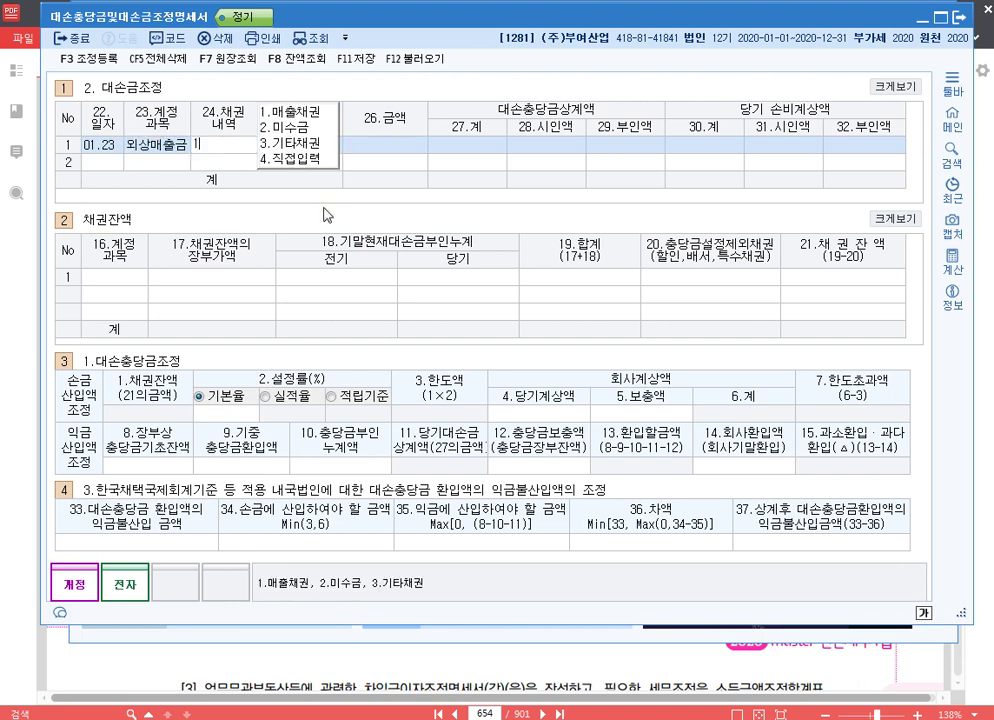
key(Return)
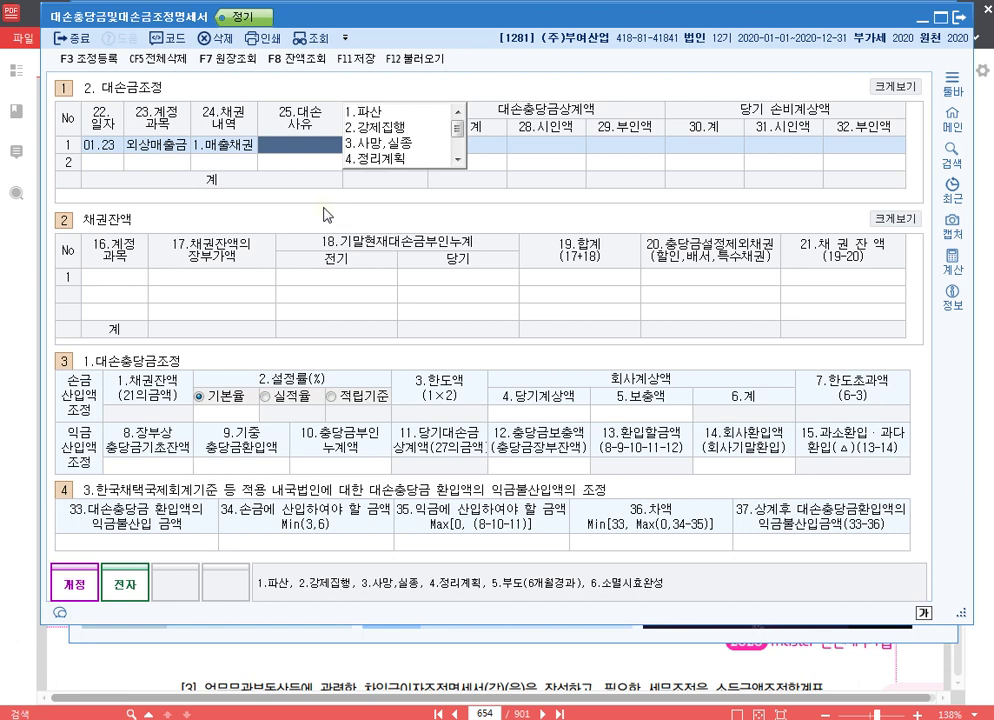
text(6)
key(Return)
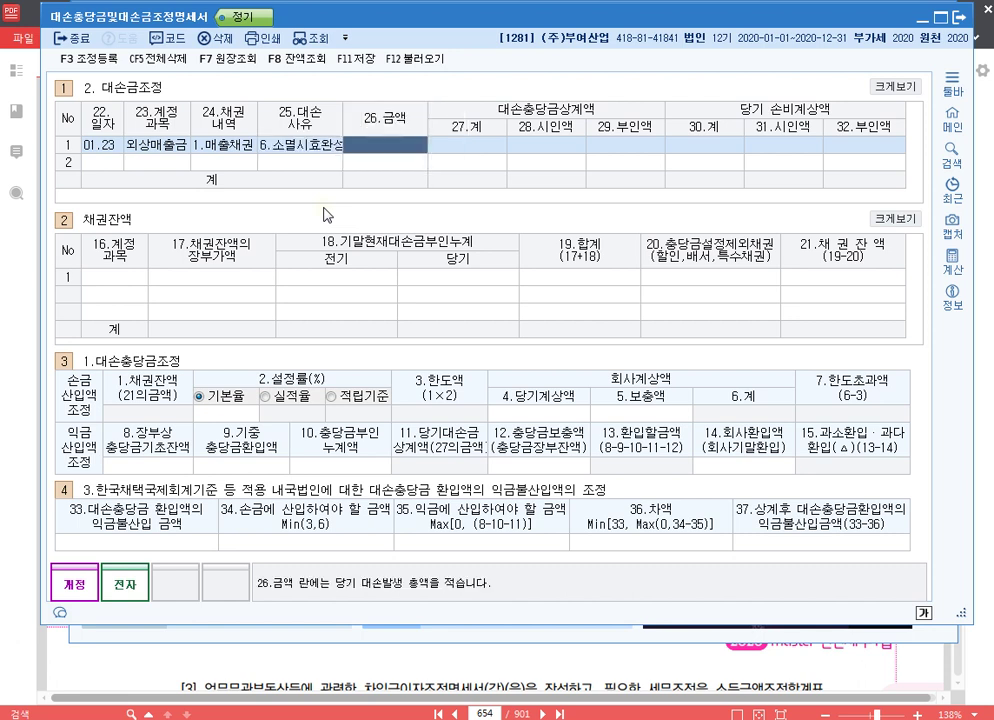
text(1000000)
key(Return)
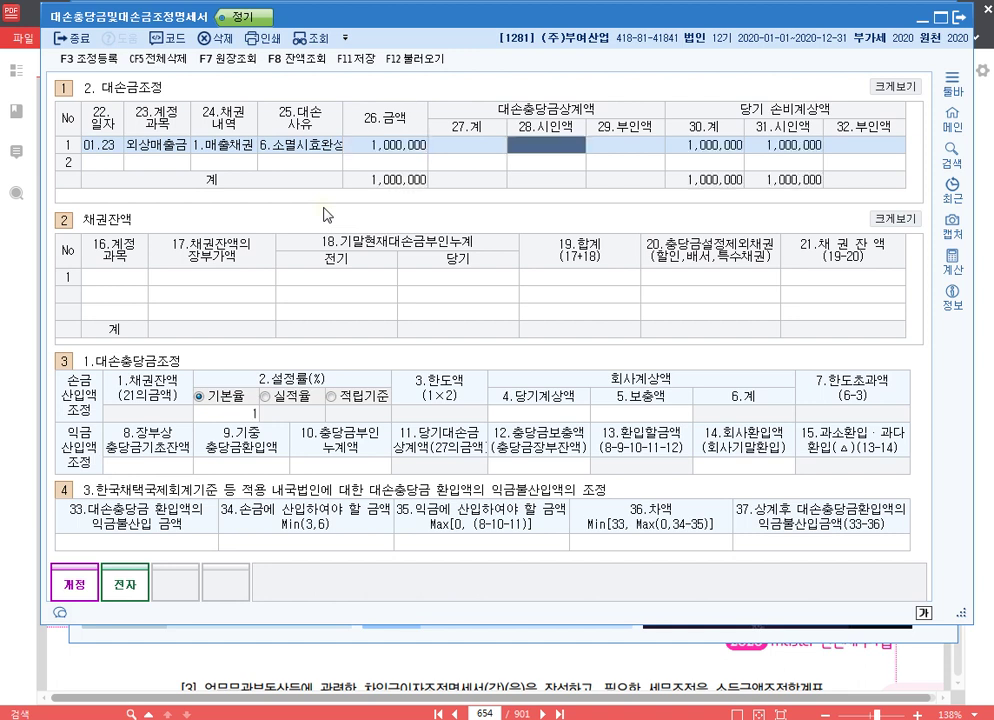
Open the ledger inquiry for 외상매출금 from the 01.23 row and limit the period to 2020-01-23.
key(Left)
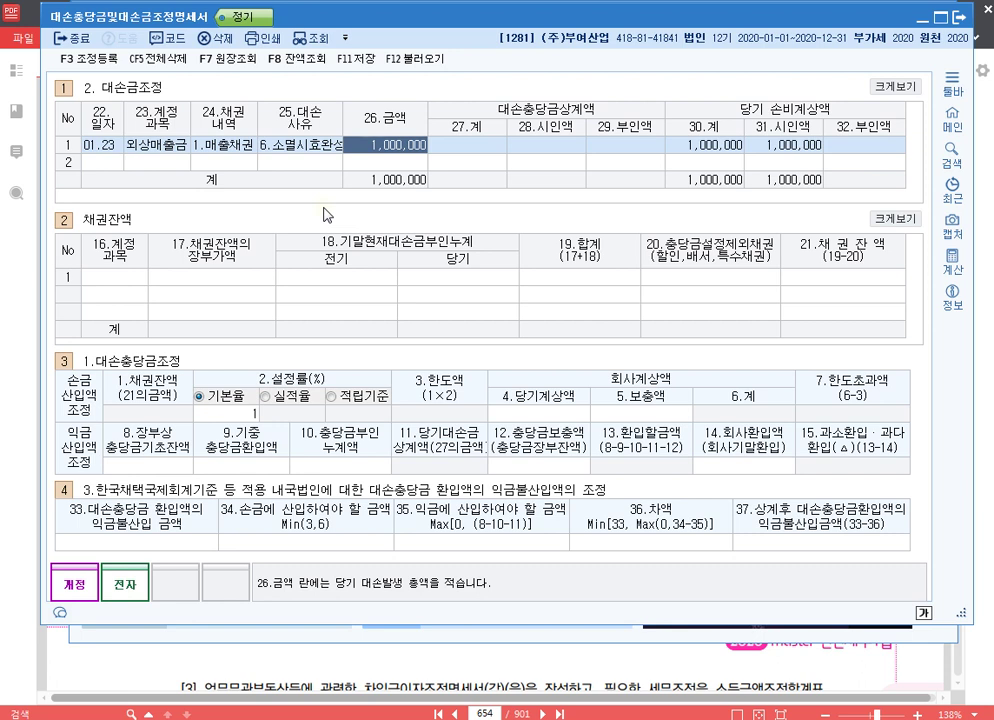
click(247, 65)
drag(381, 47, 390, 179)
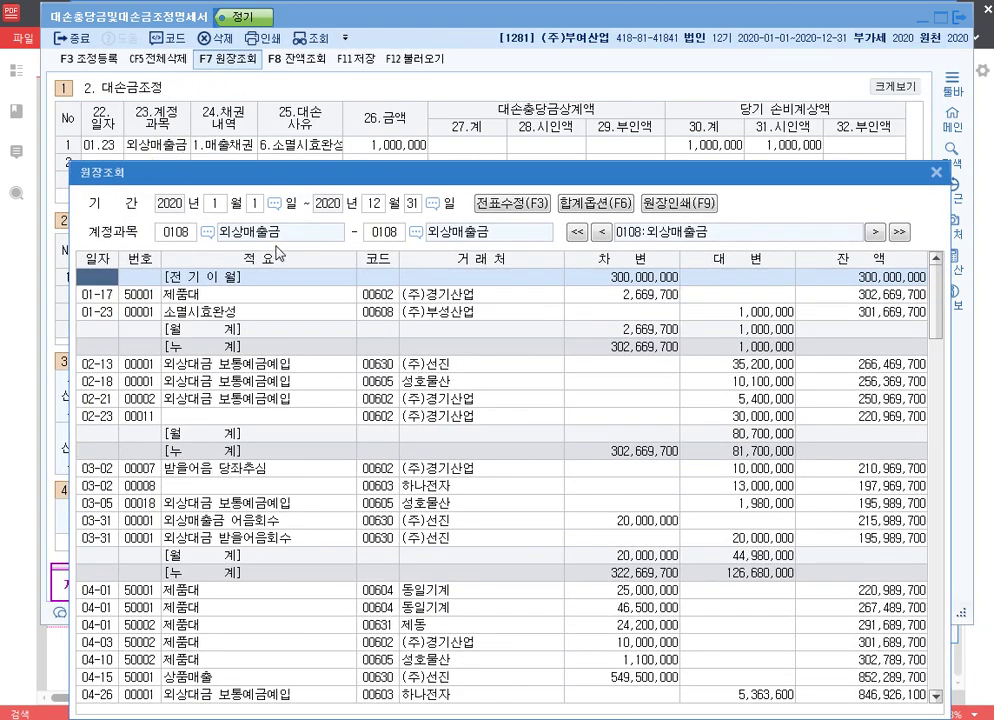
drag(449, 187, 447, 101)
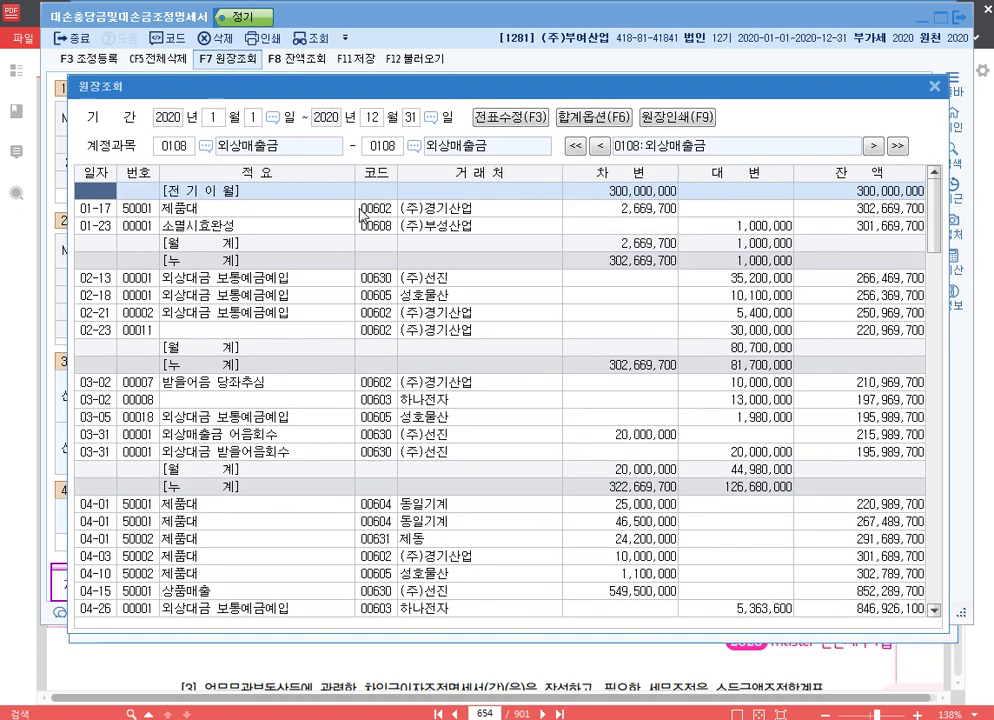
click(215, 120)
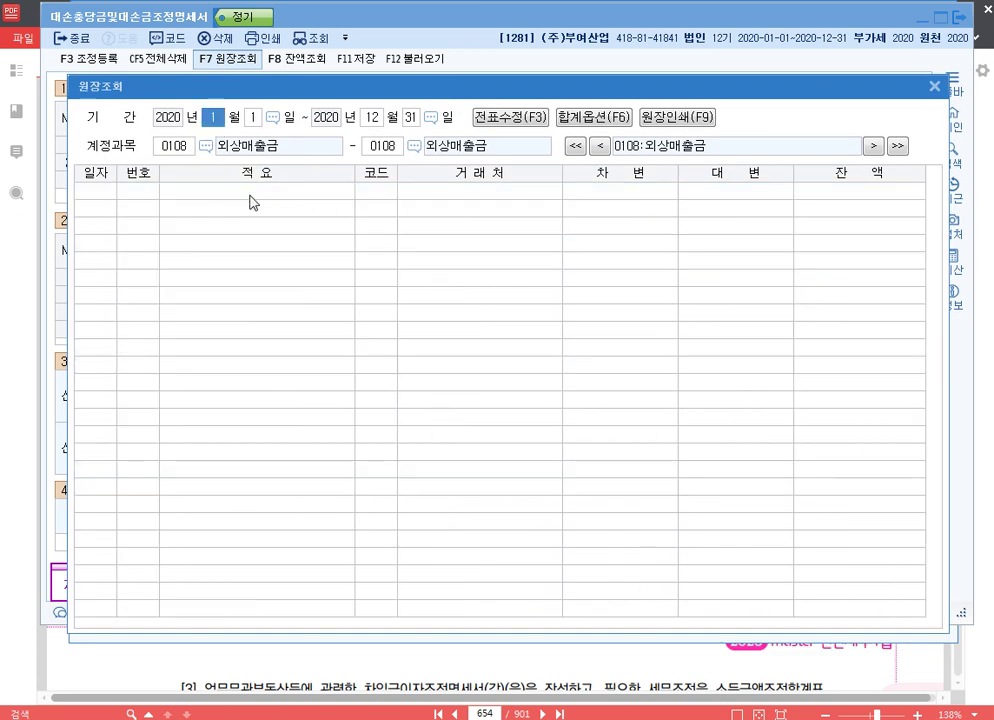
key(Return)
text(23)
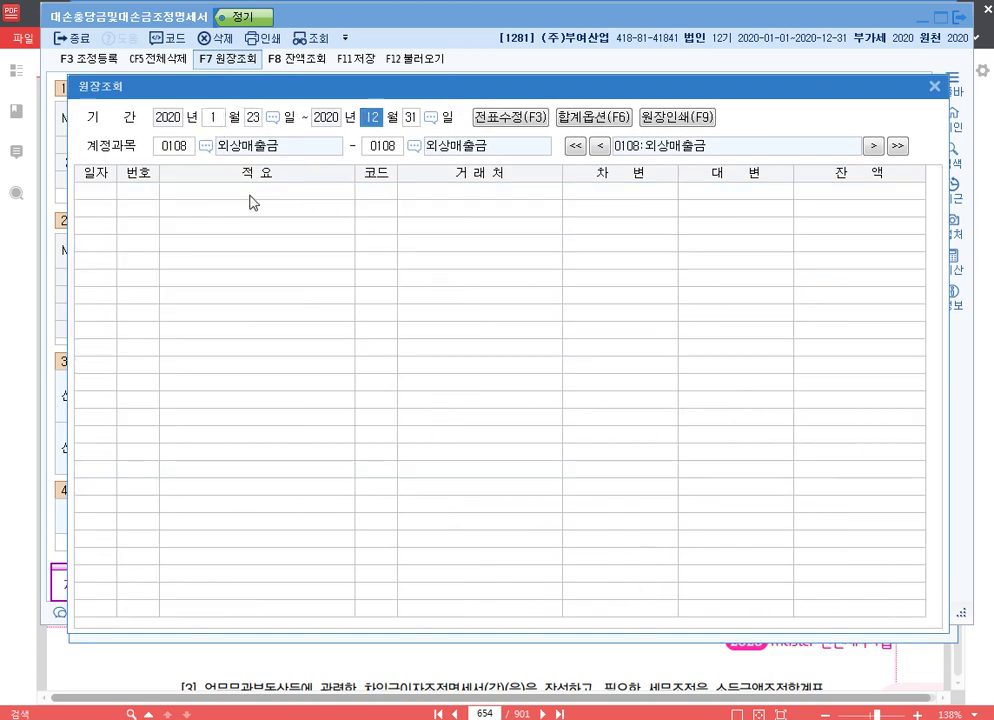
text(1)
key(Return)
text(23)
key(Return)
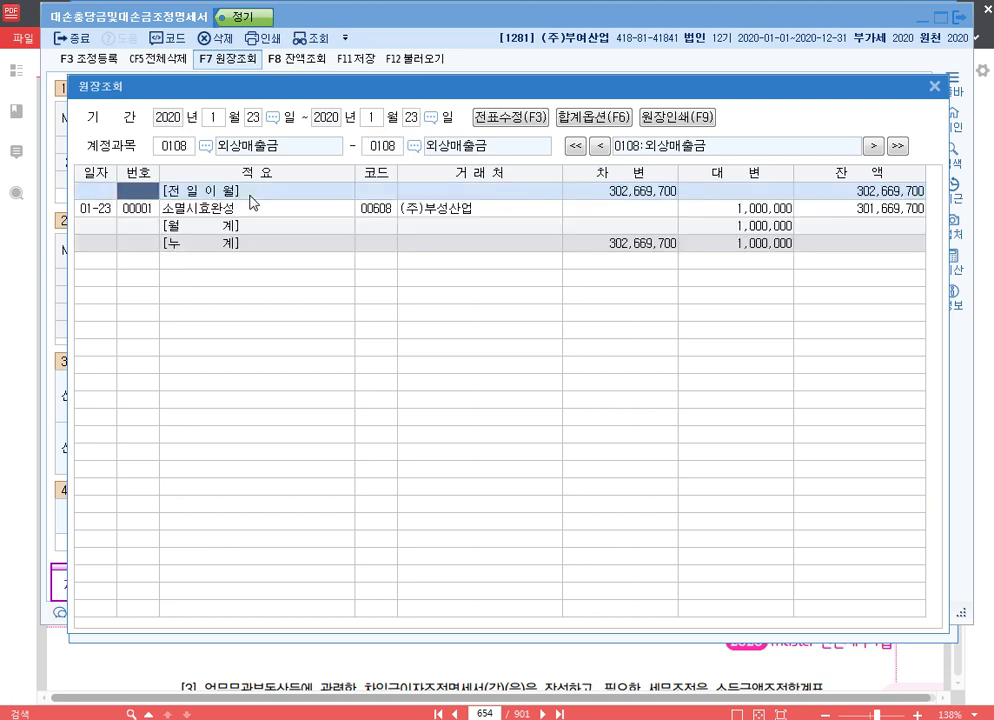
Open the 소멸시효완성 entry's voucher to check its debit account, and close the ledger inquiry.
click(256, 210)
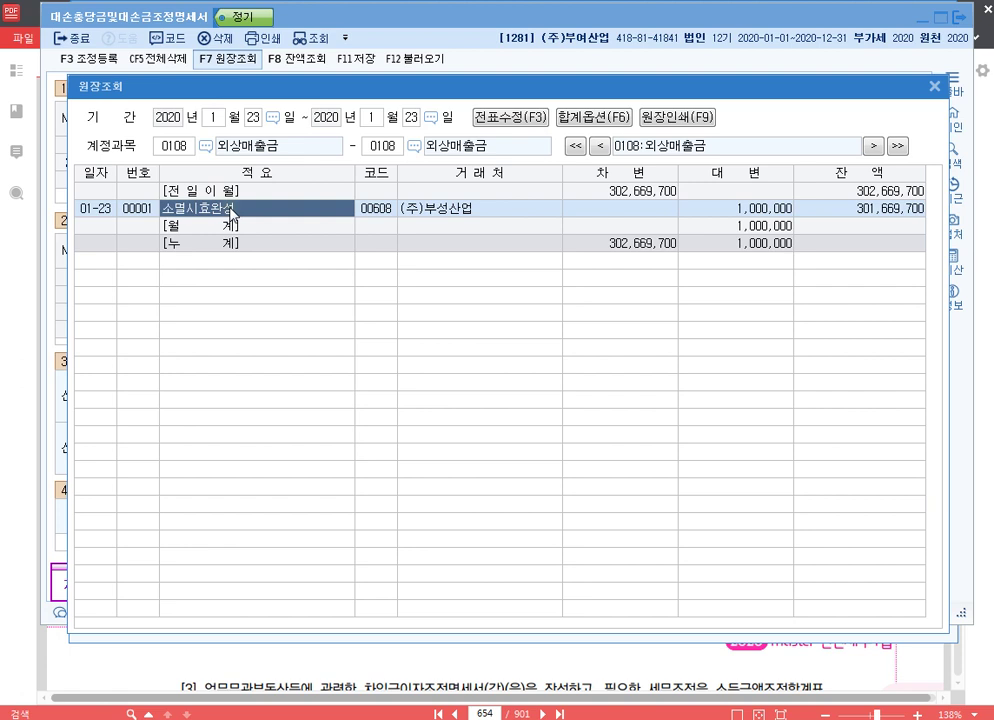
double_click(231, 210)
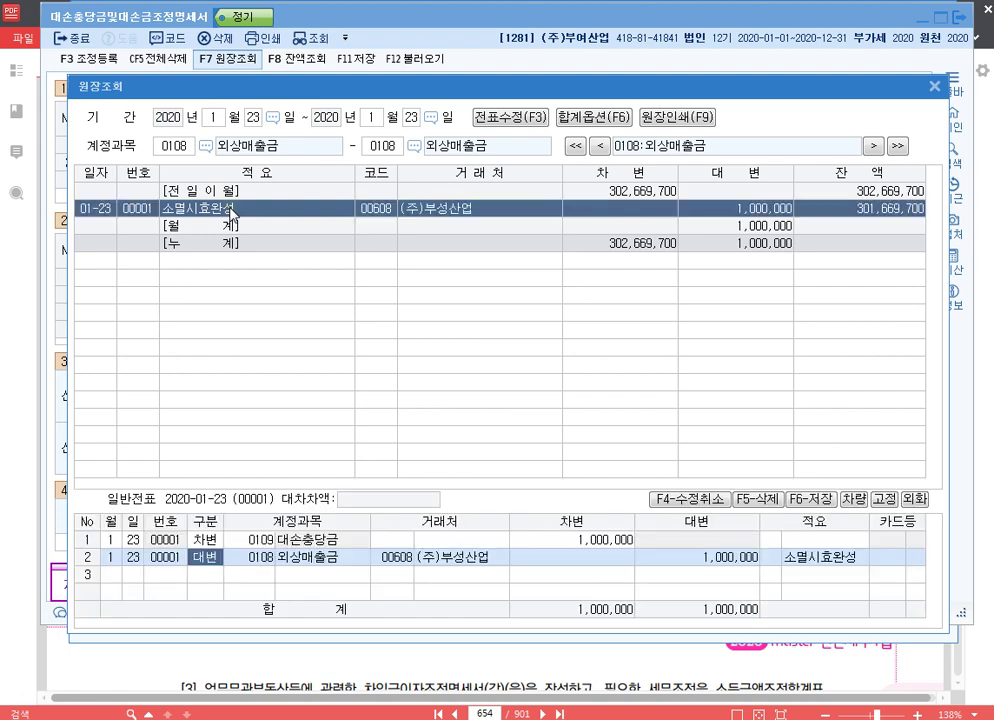
click(250, 539)
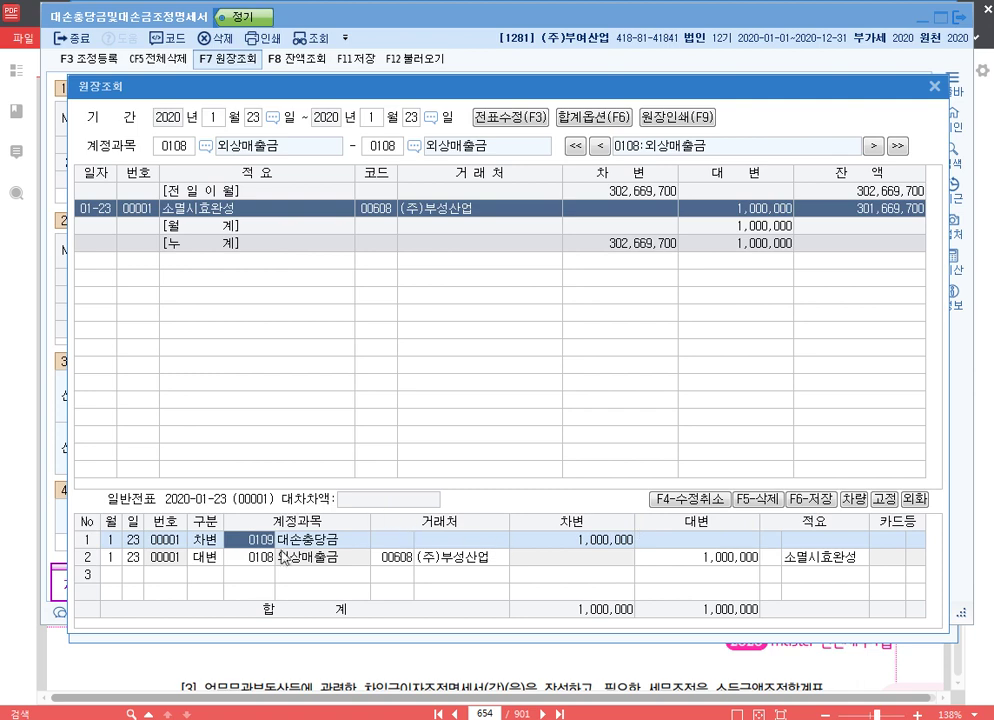
drag(368, 97, 360, 35)
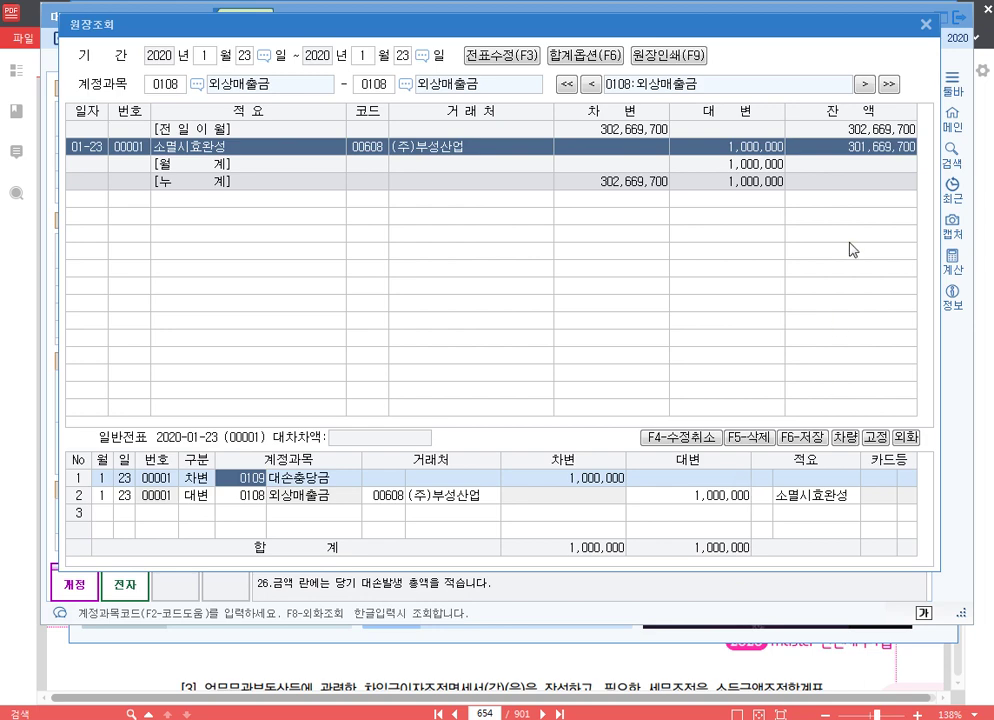
click(926, 24)
Enter 1,000,000 as the 28.시인액 of 대손충당금상계액 for the 01.23 row and move on to the second row.
click(533, 148)
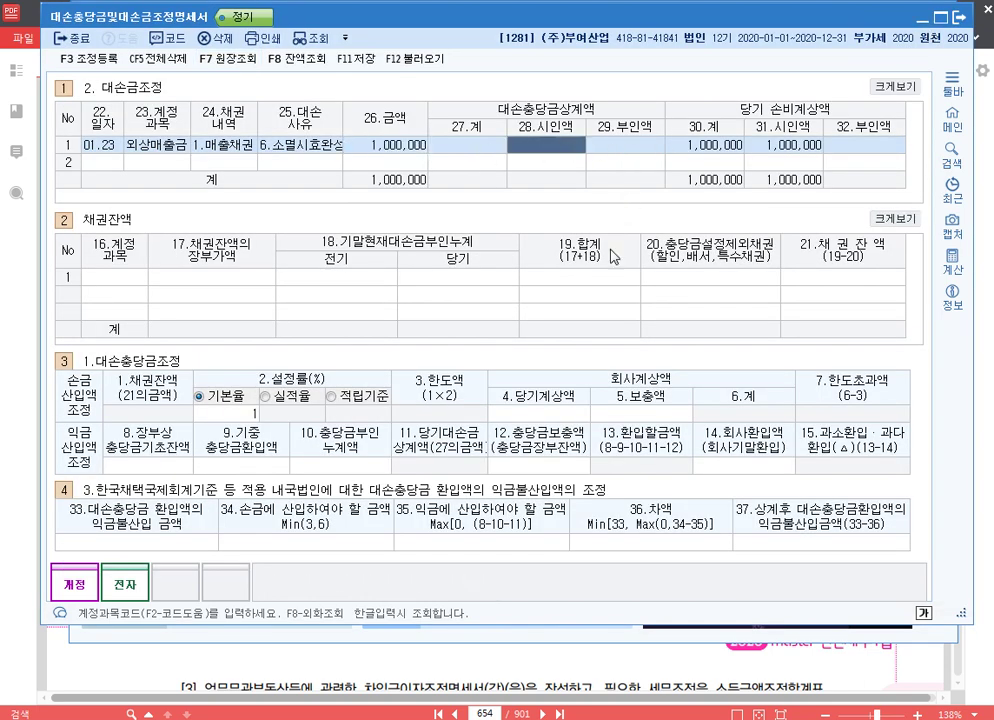
text(1000000)
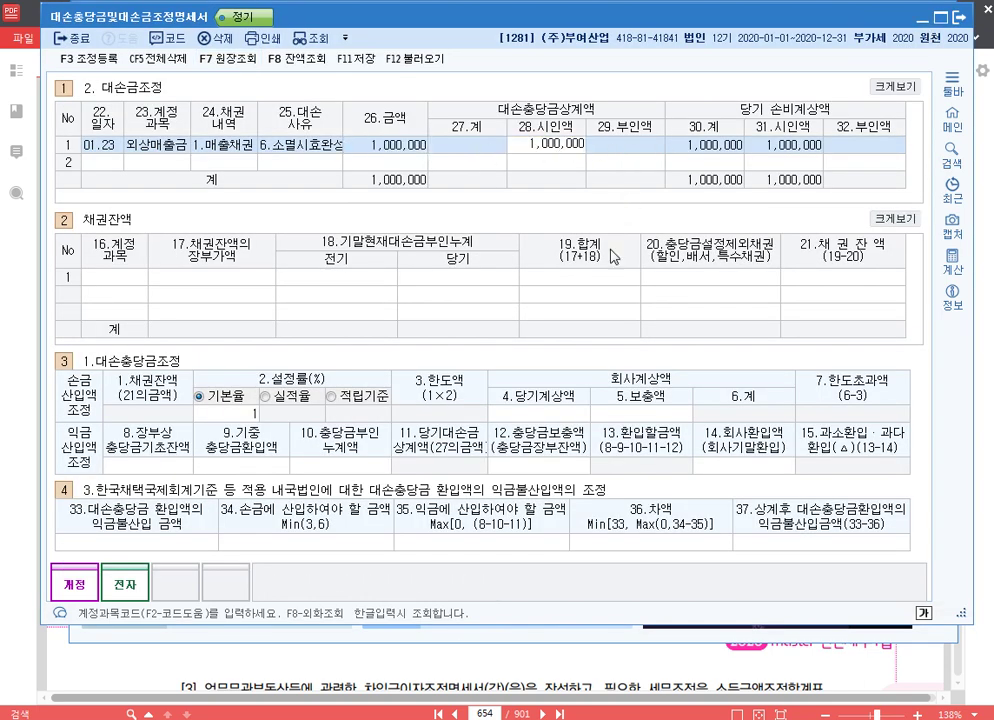
key(Return)
key(Return)
key(Return)
key(Return)
key(Return)
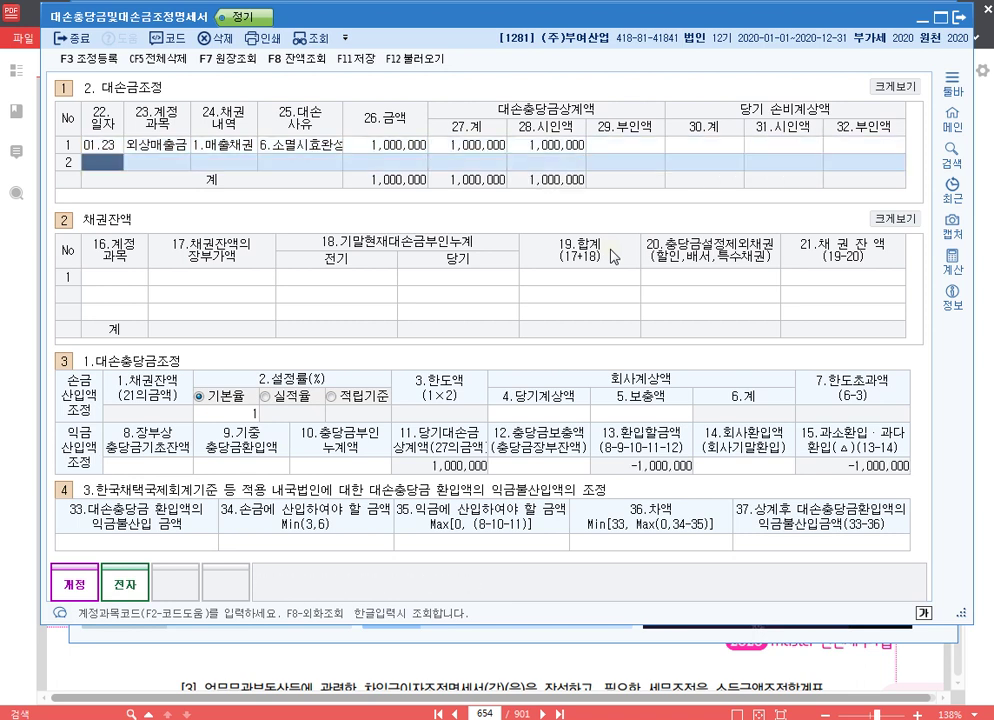
Enter the second 대손금조정 row: date 06.12, account 108 외상매출금, 1.매출채권, reason 5.부도(6개월경과), amount 4,000,000.
text(06.12)
key(Return)
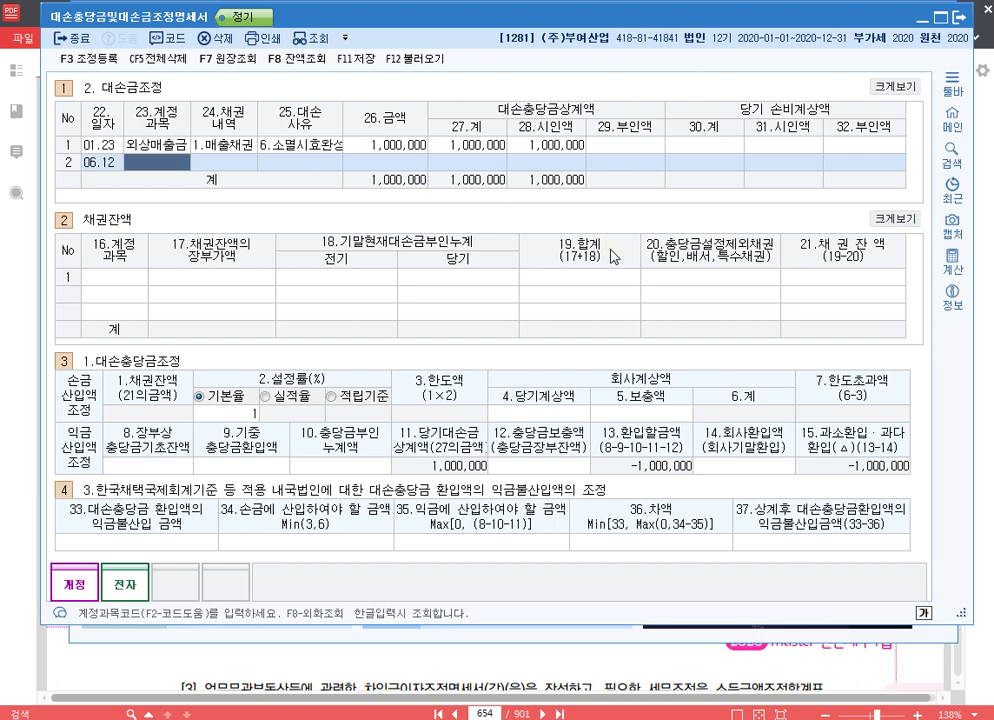
text(108)
key(Return)
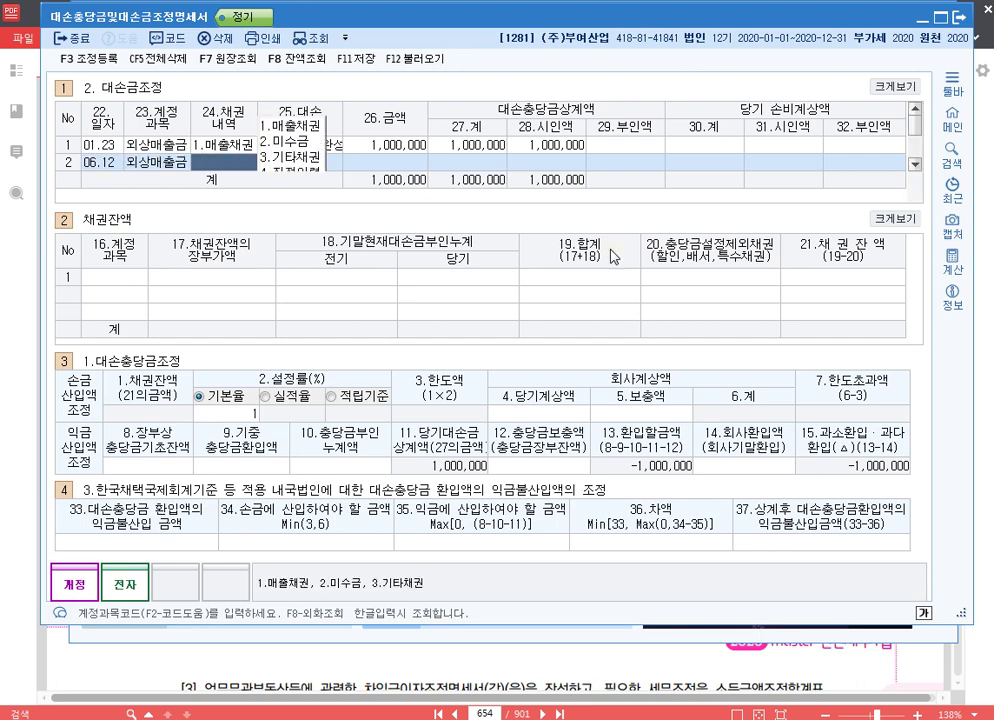
text(1)
key(Return)
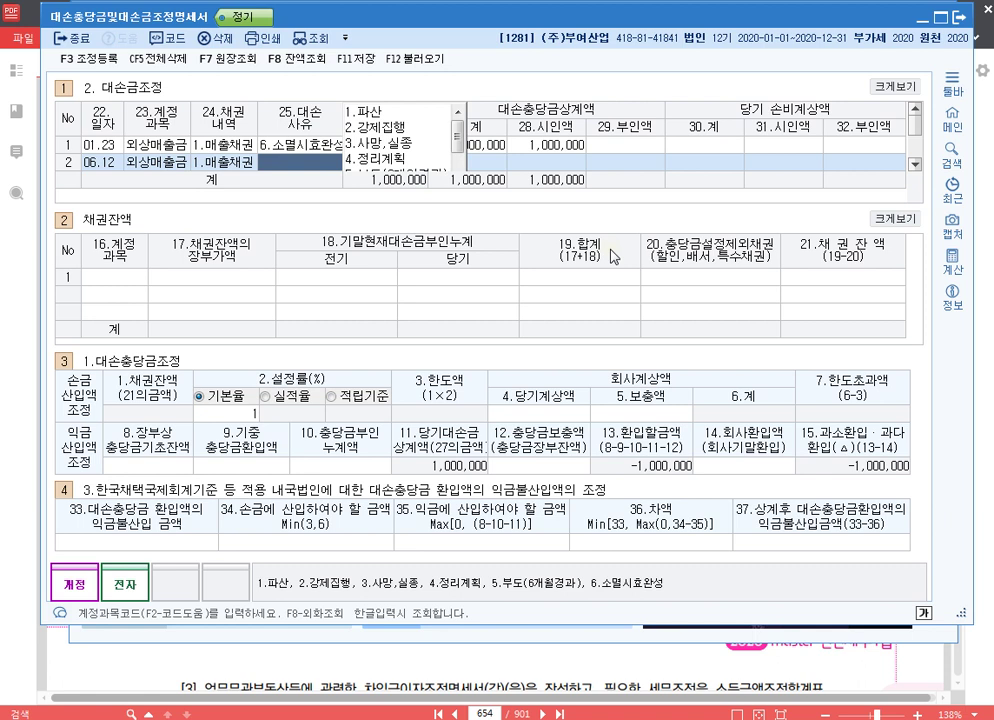
text(5)
key(Return)
key(Left)
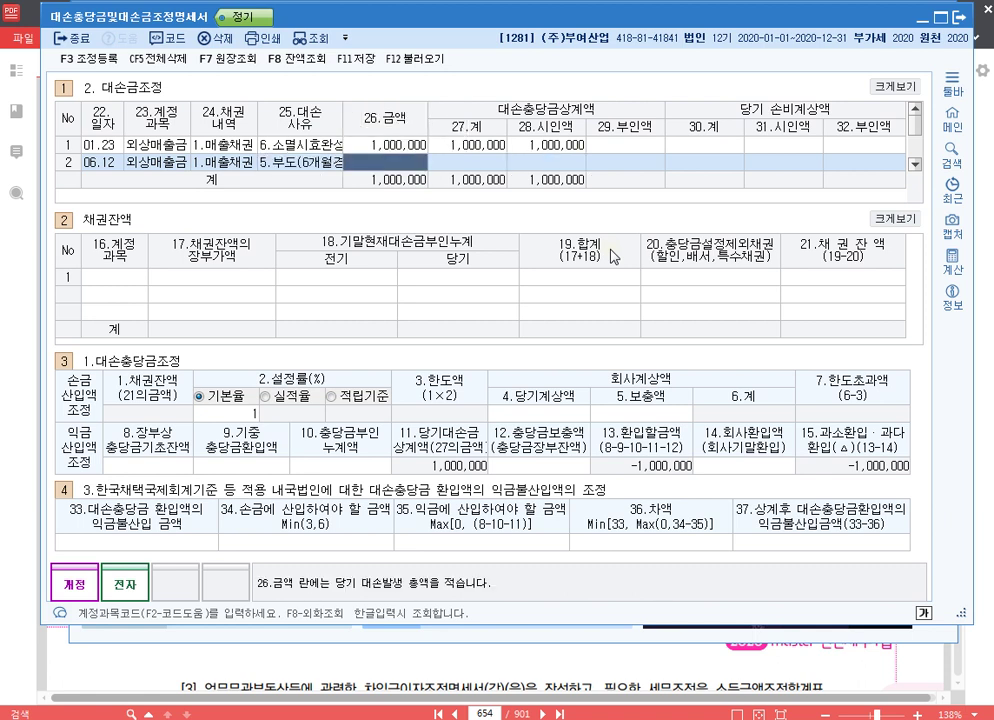
text(4000000)
key(Return)
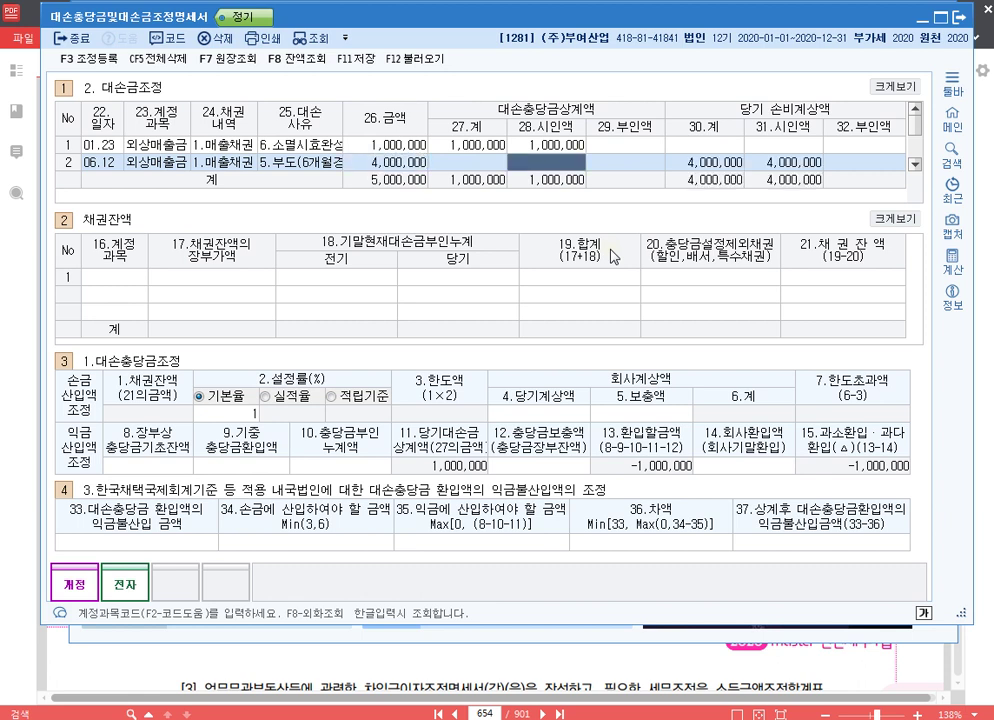
Look up the 외상매출금 ledger for 2020-06-12 from the second row and select the 부도채권대손상계 entry.
key(Left)
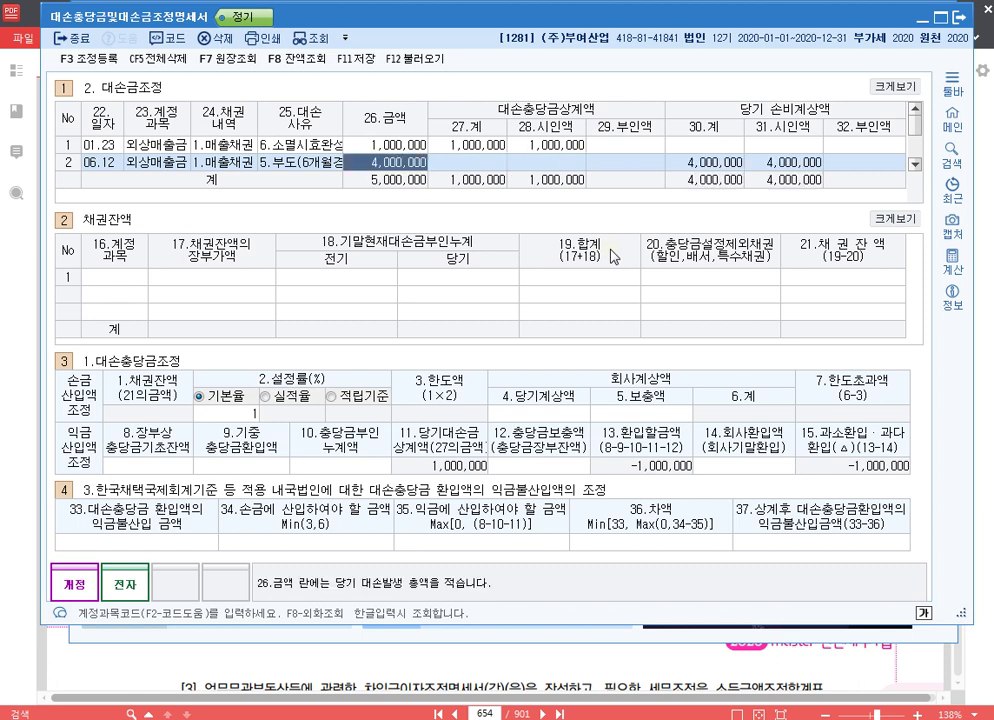
click(243, 62)
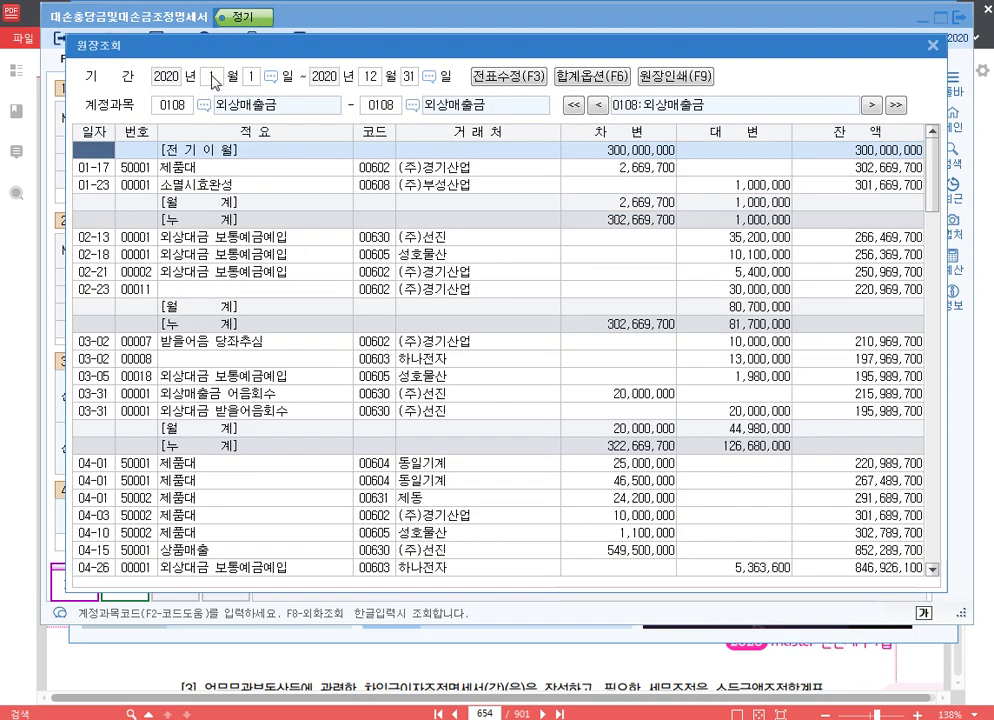
click(213, 78)
text(6)
key(Return)
text(12)
key(Return)
text(6)
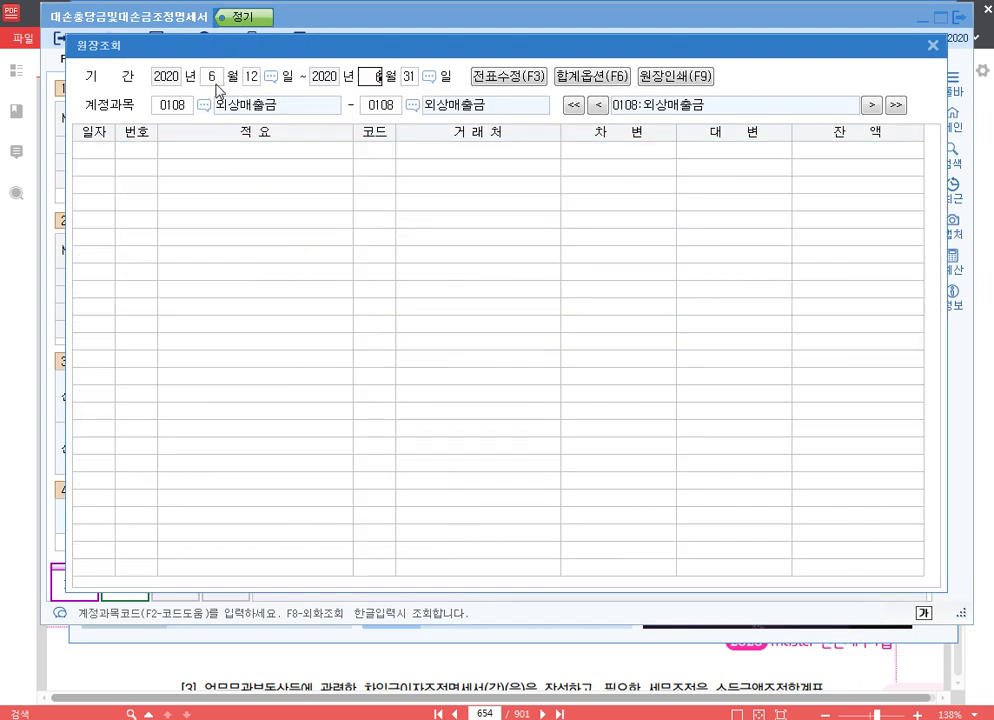
key(Return)
text(12)
key(Return)
key(Return)
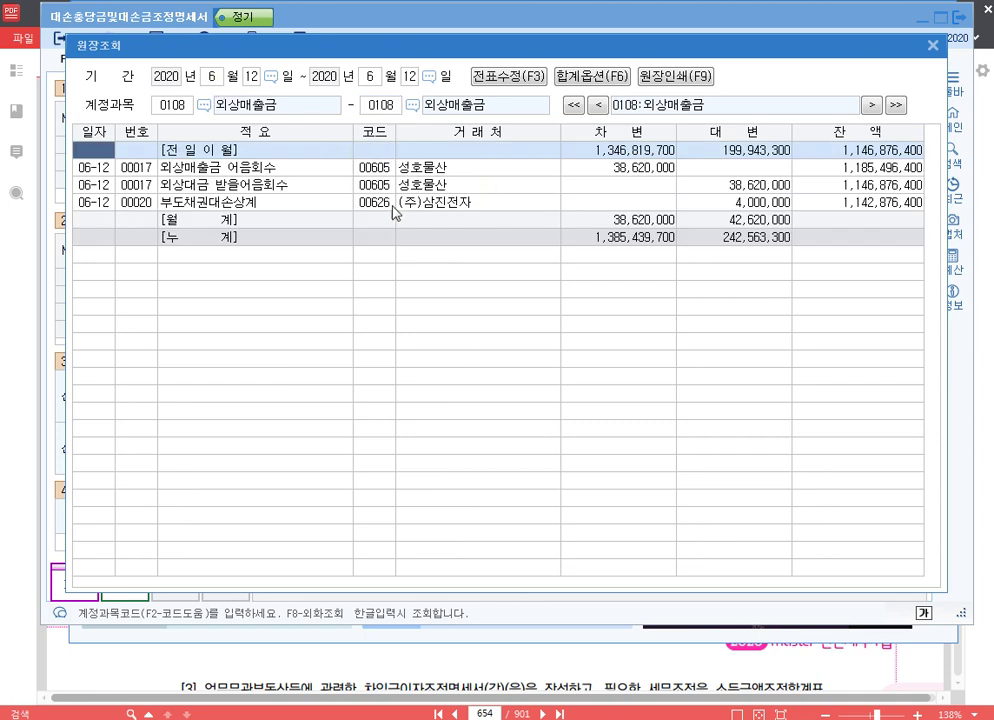
click(300, 203)
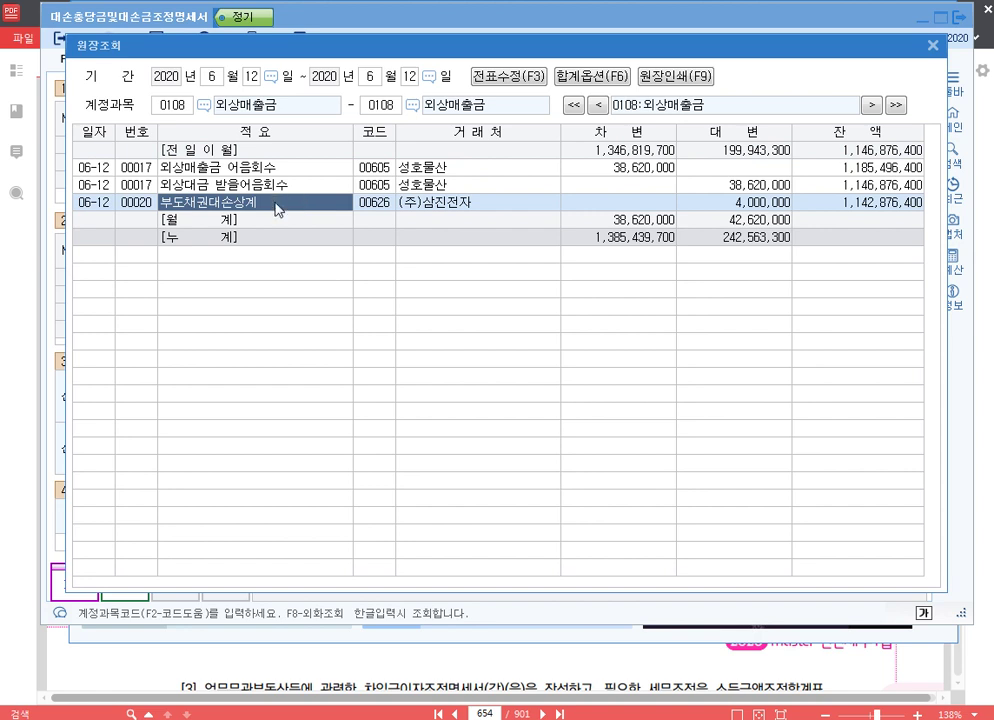
Open the 부도채권대손상계 entry's voucher to check its debit accounts and amounts, and close the ledger inquiry.
double_click(279, 206)
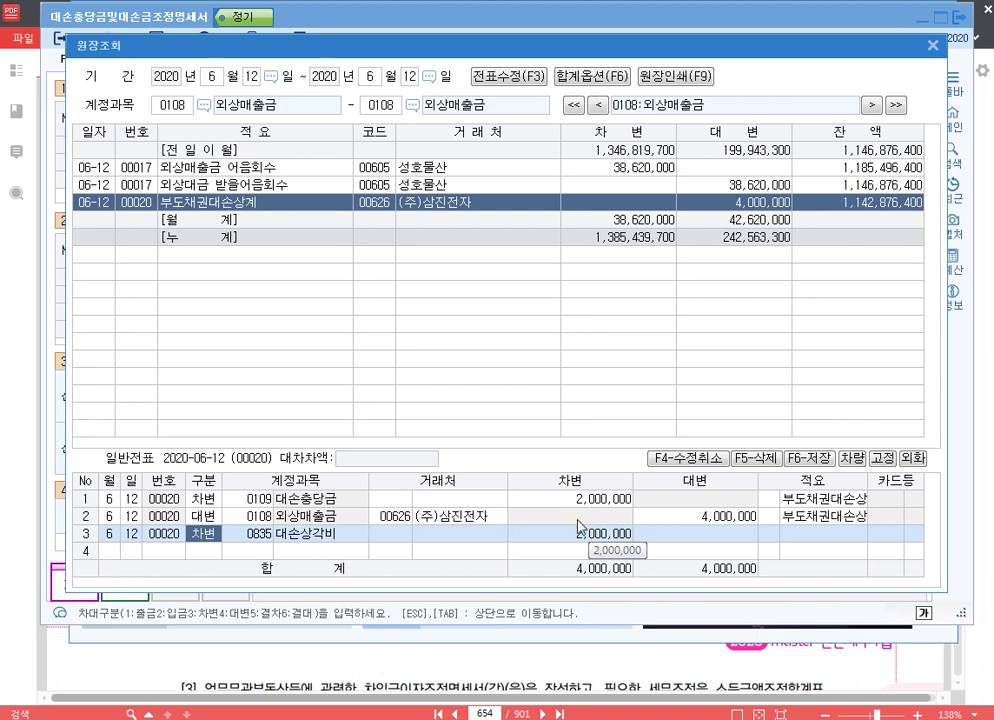
click(593, 499)
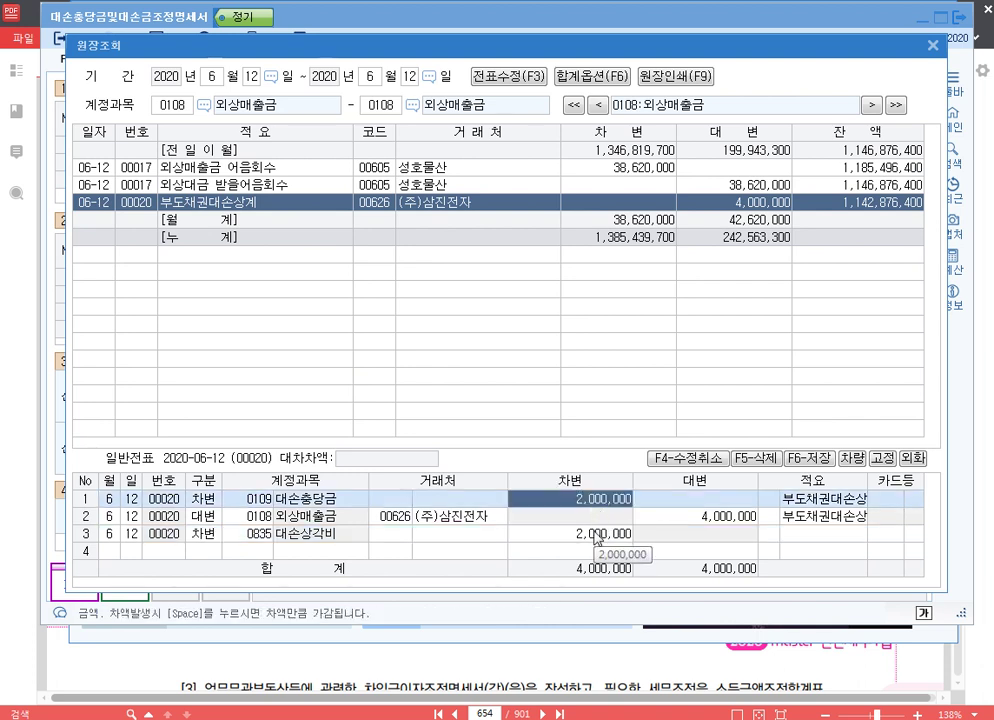
click(595, 533)
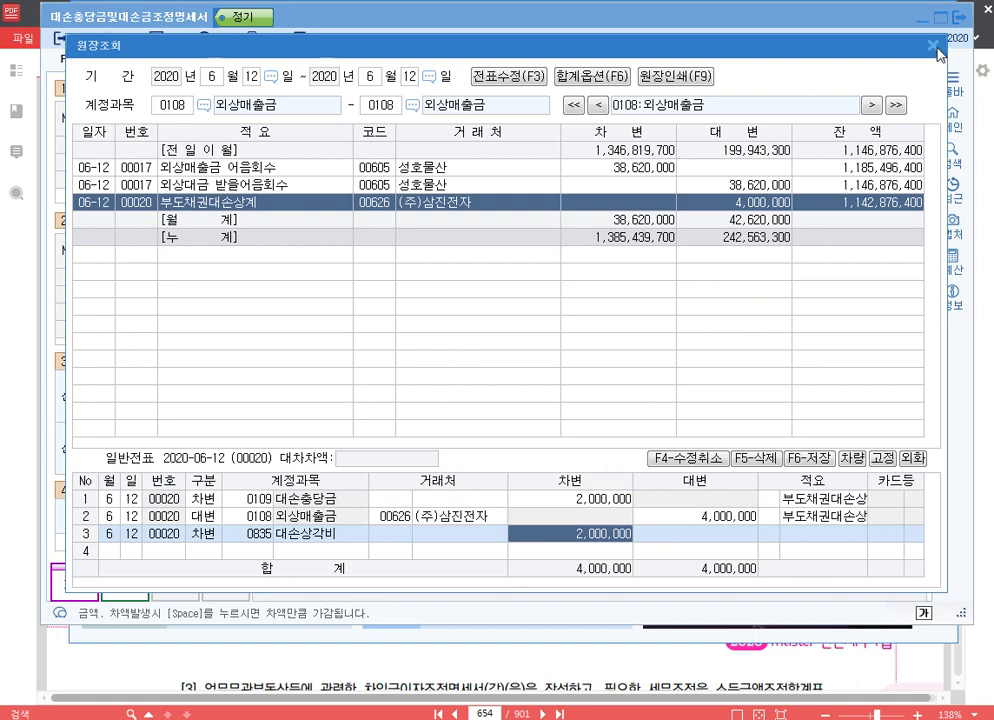
key(Escape)
For the 06.12 대손금조정 row, enter 2,000,000 as 28.시인액 of 대손충당금상계액 and 1,999,000 as 31.시인액 of 당기 손비계상액.
click(572, 162)
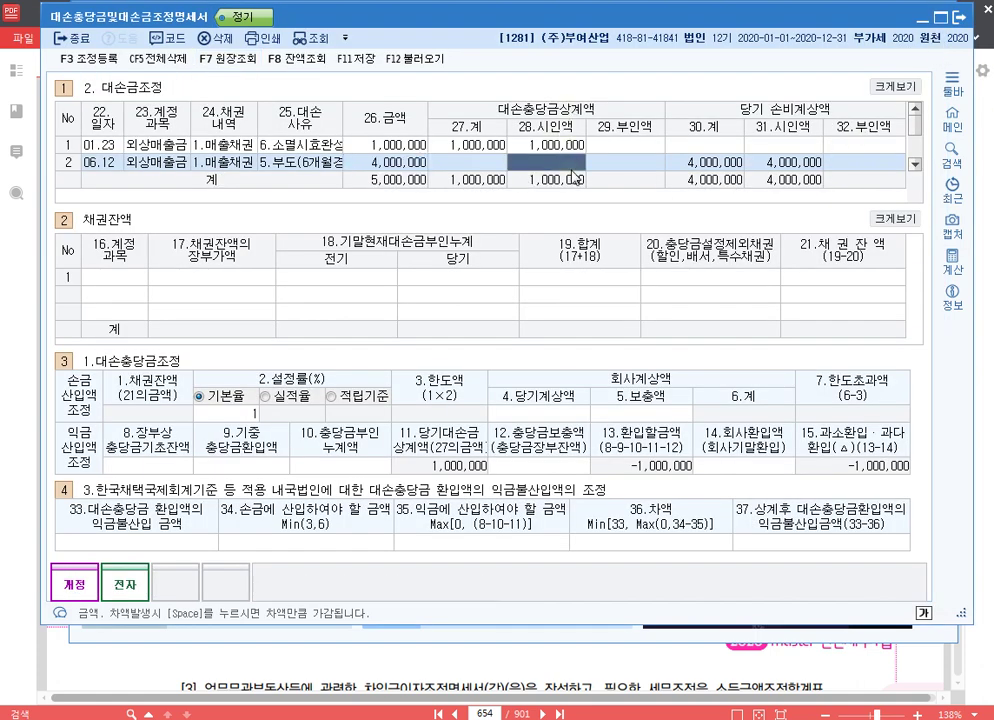
text(2000000)
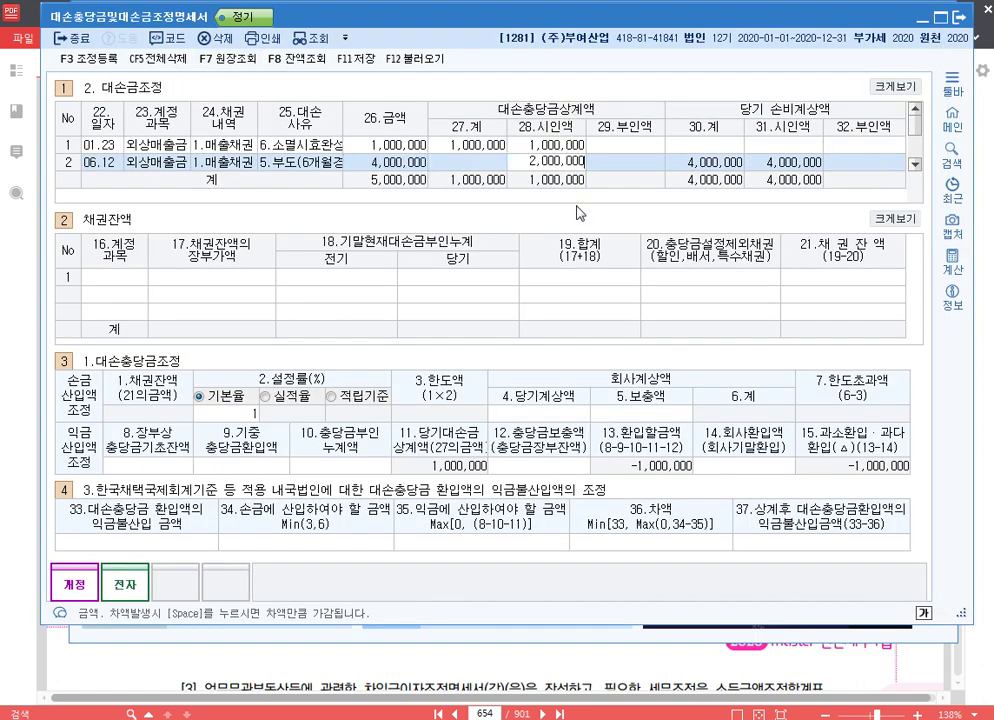
key(Return)
key(Return)
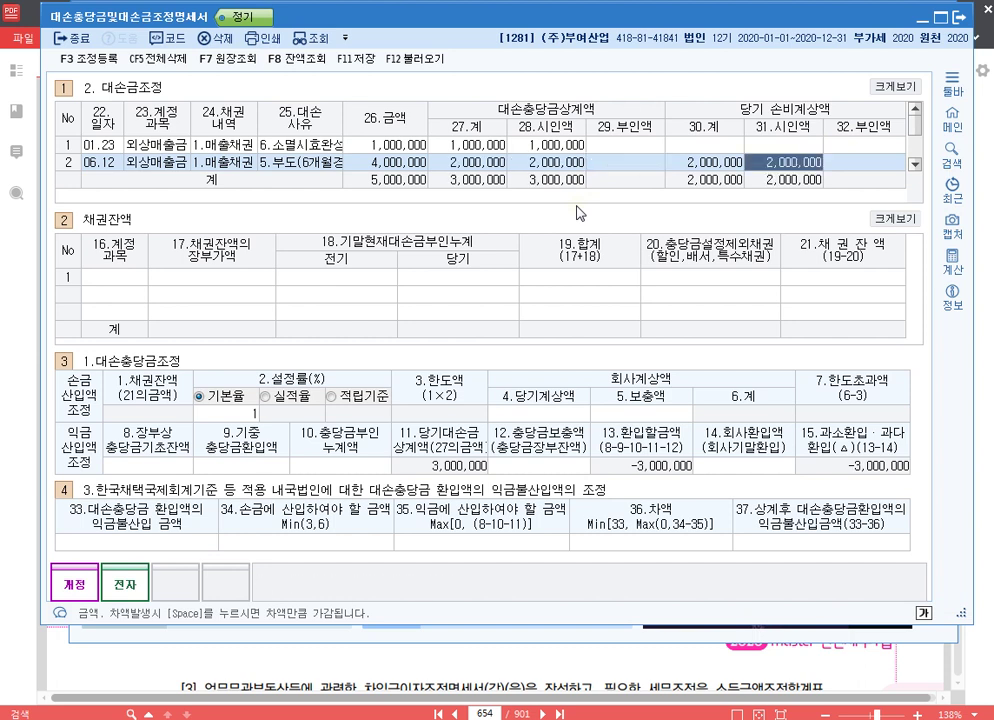
text(1)
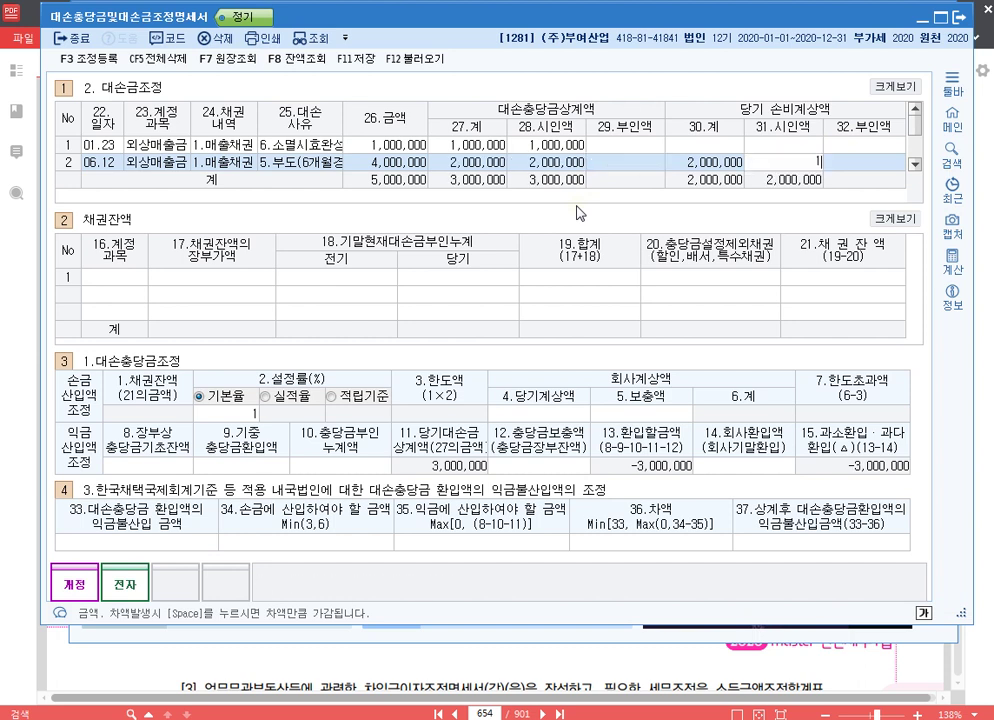
text(,999,000)
key(Return)
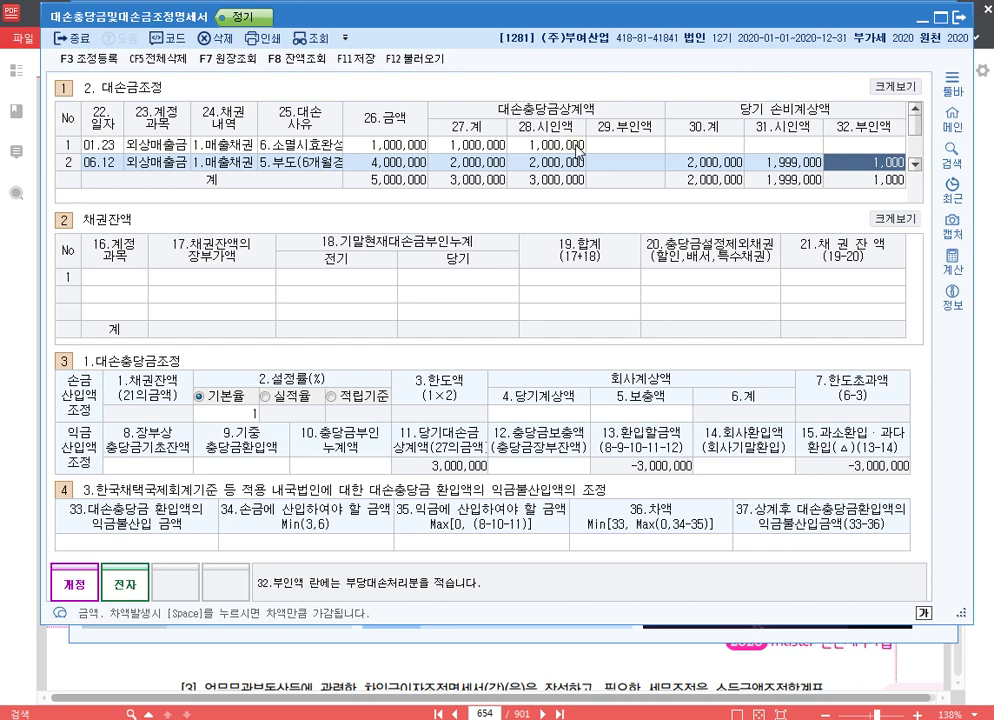
key(Return)
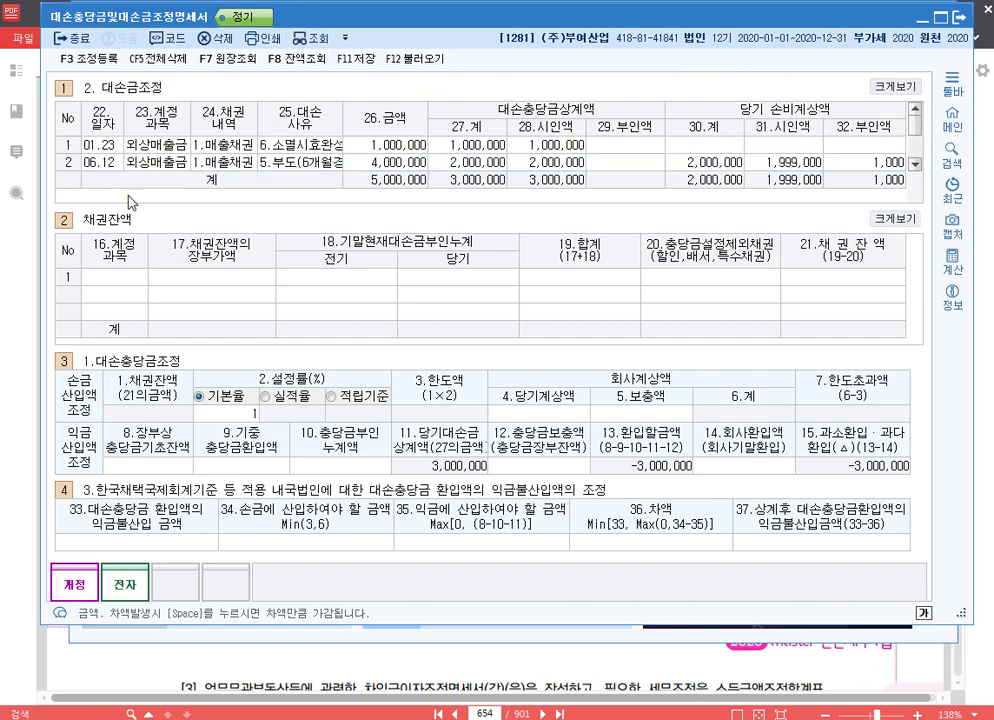
Fill the first 채권잔액 row with account 108 외상매출금 and a 17.채권잔액의 장부가액 of 804,100,000.
click(127, 279)
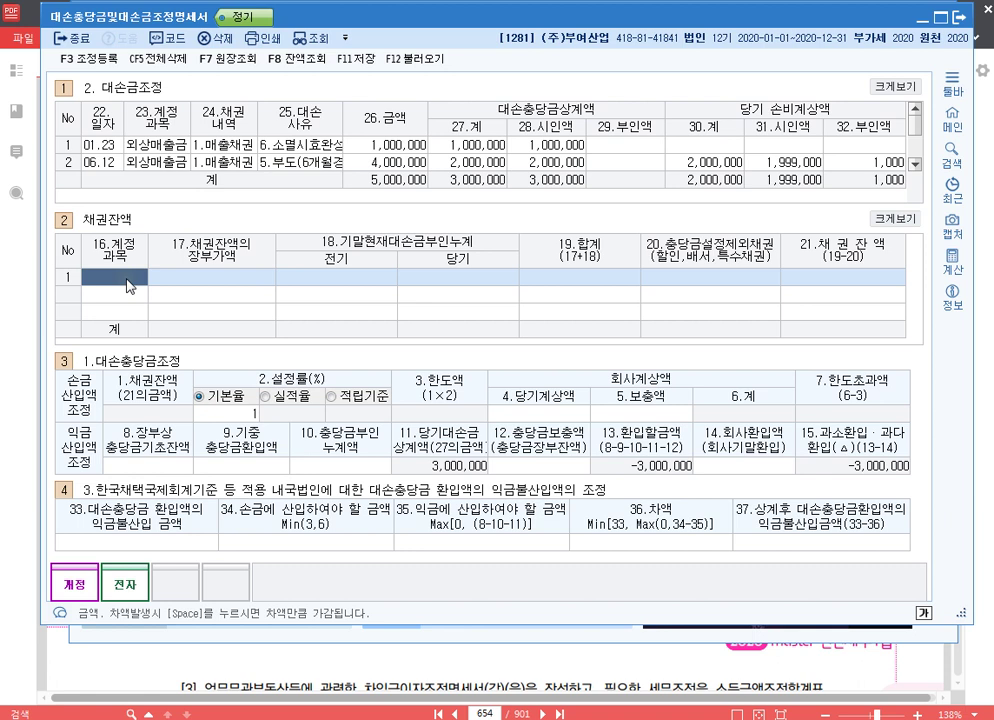
text(108)
key(Return)
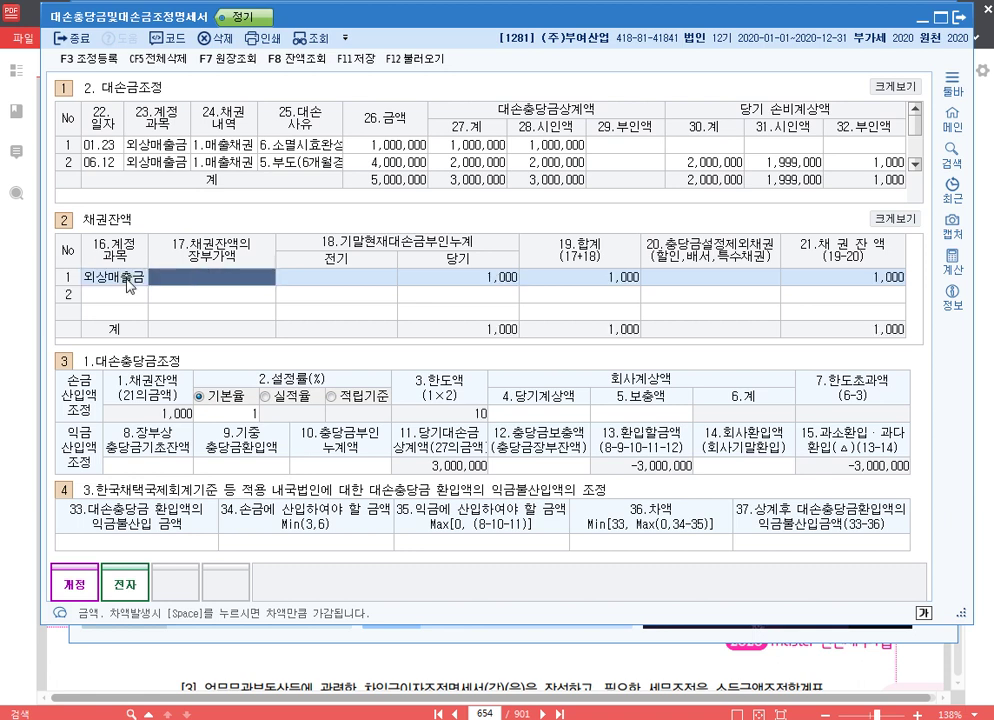
text(804)
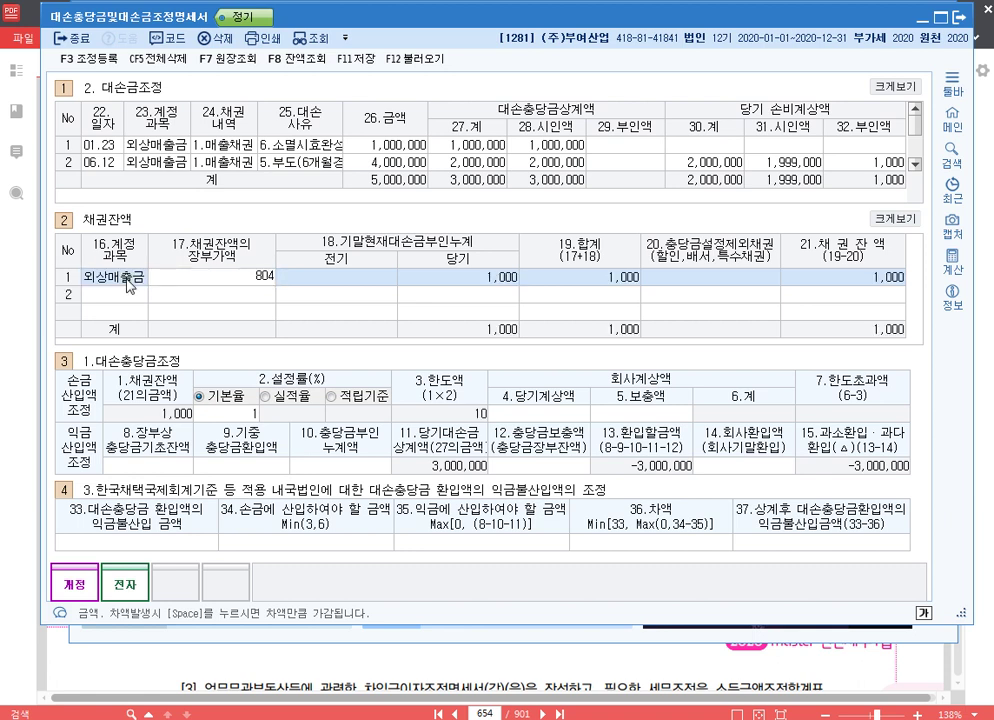
text(,100,000)
key(Return)
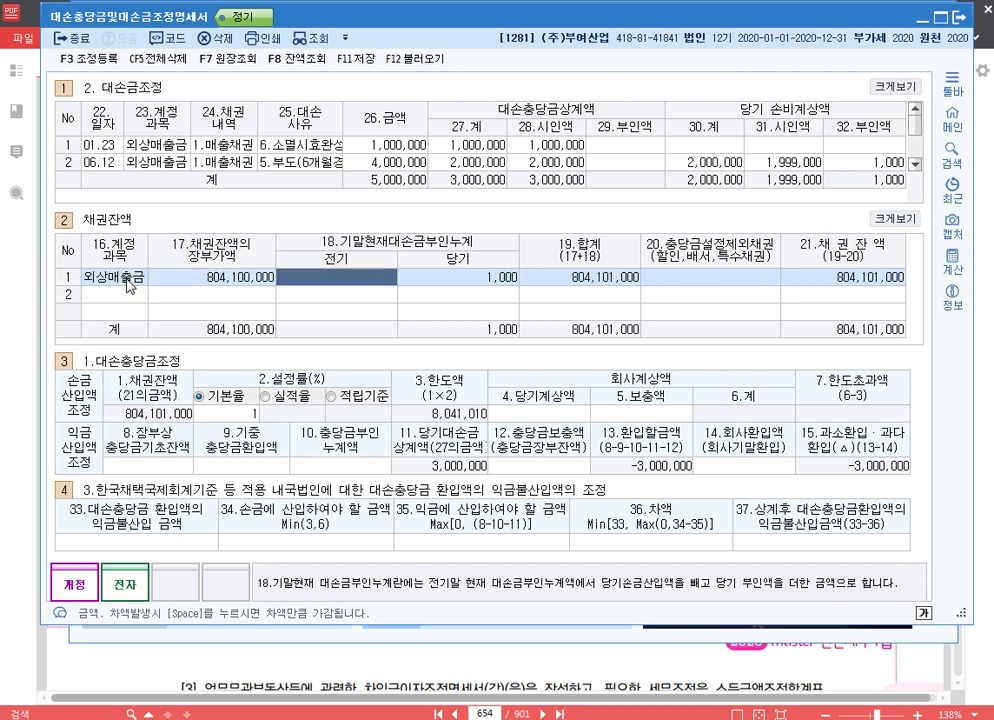
key(Return)
key(Return)
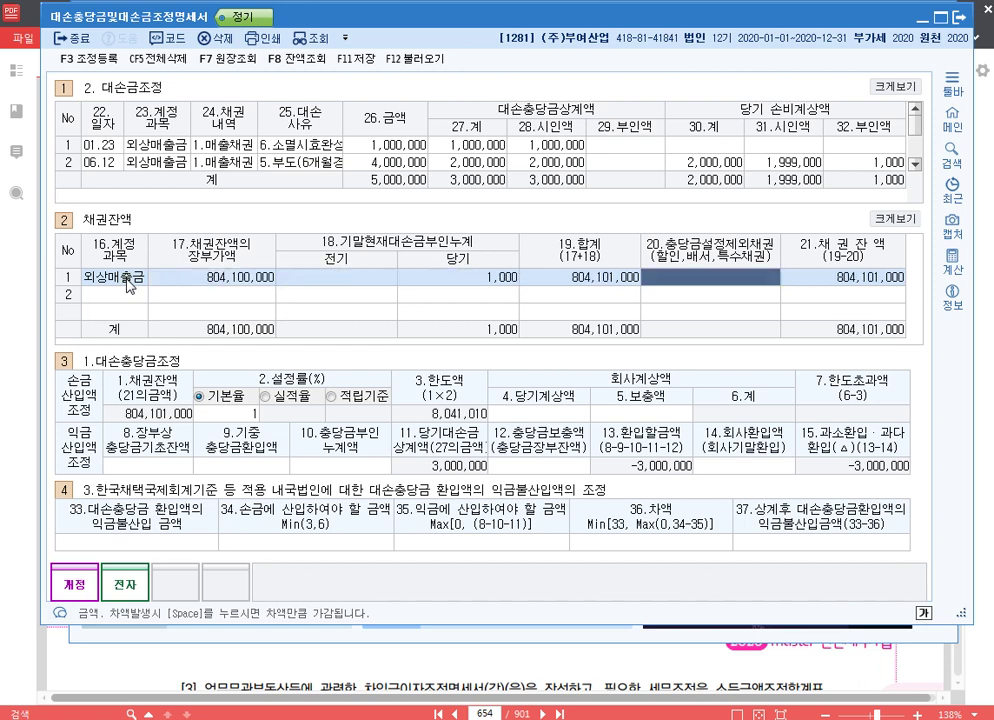
key(Return)
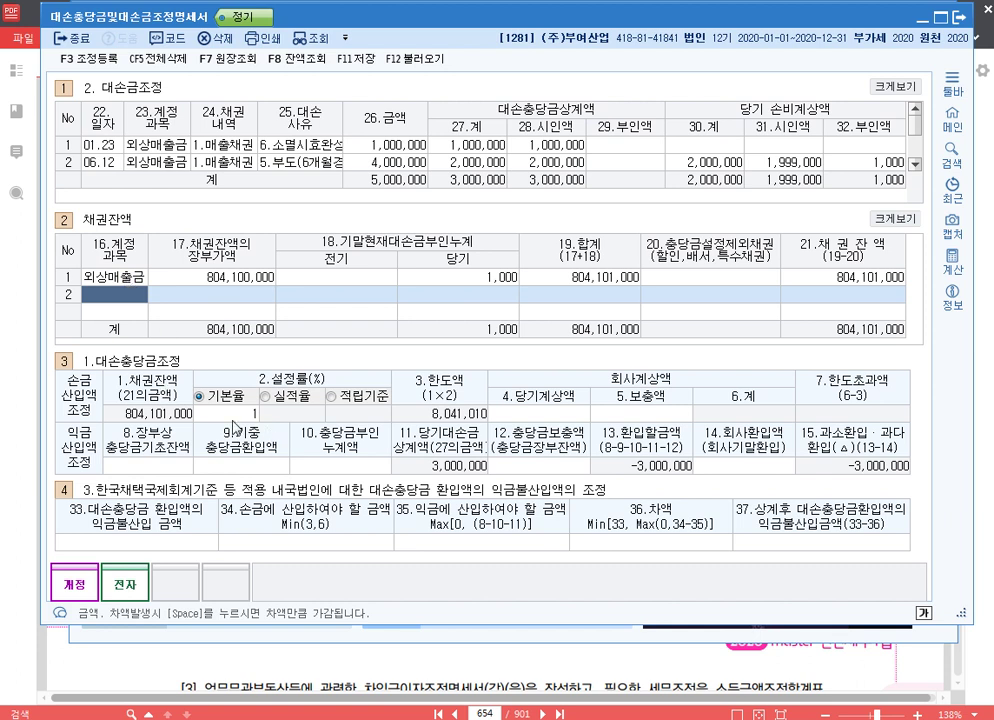
In 대손충당금조정, enter 3,000,000 as 8.장부상 충당금기초잔액 and 1,200,000 as 10.충당금부인누계액.
click(160, 466)
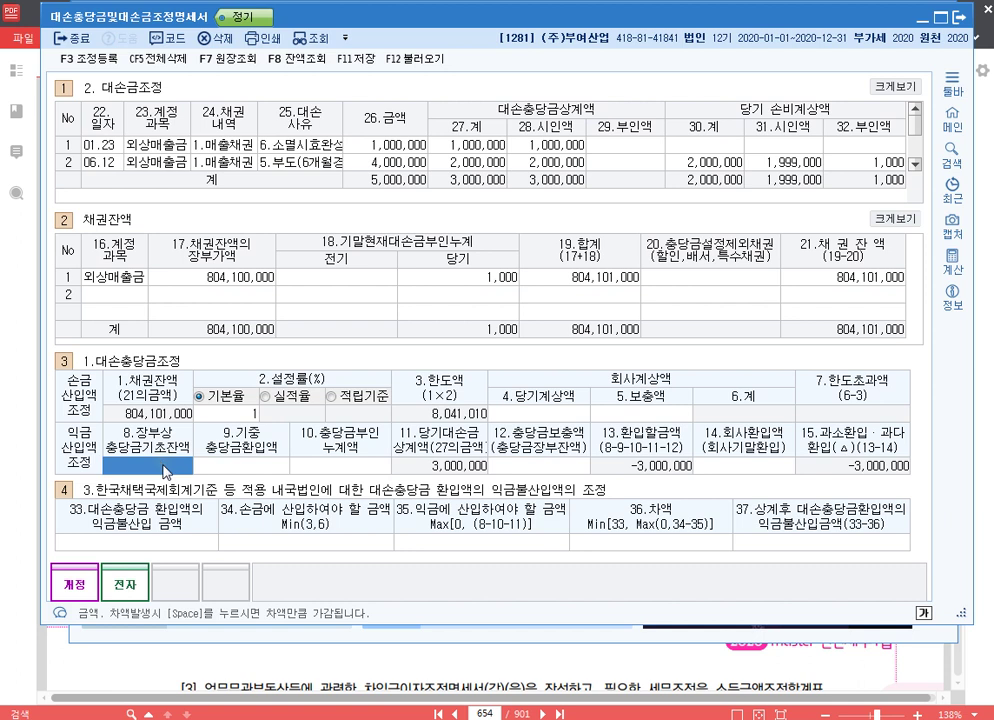
text(3000000)
key(Return)
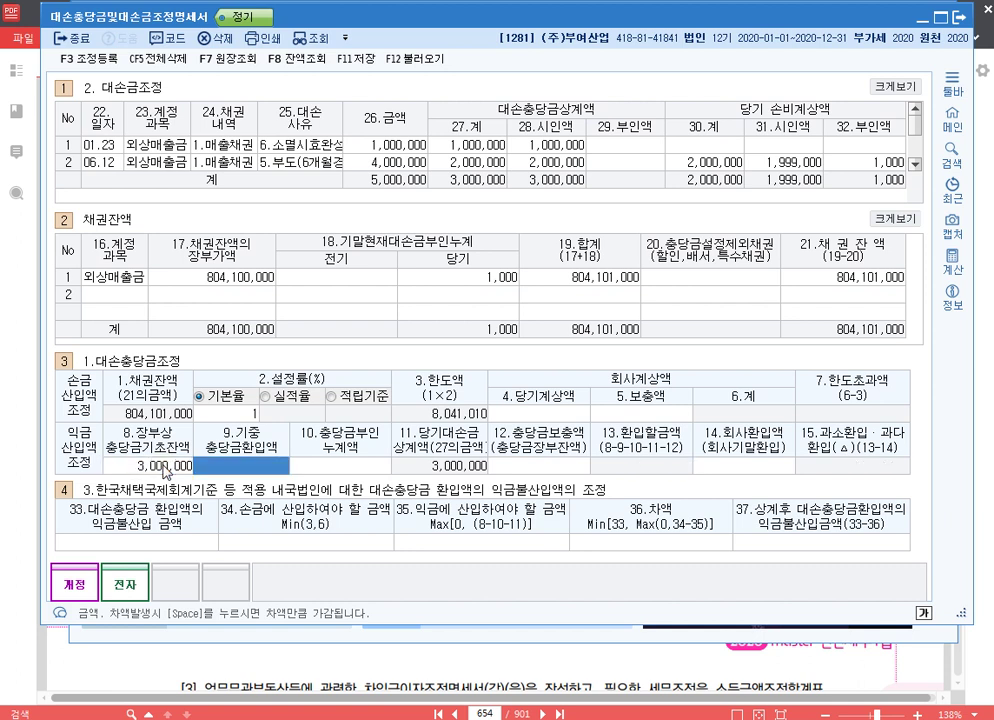
key(Return)
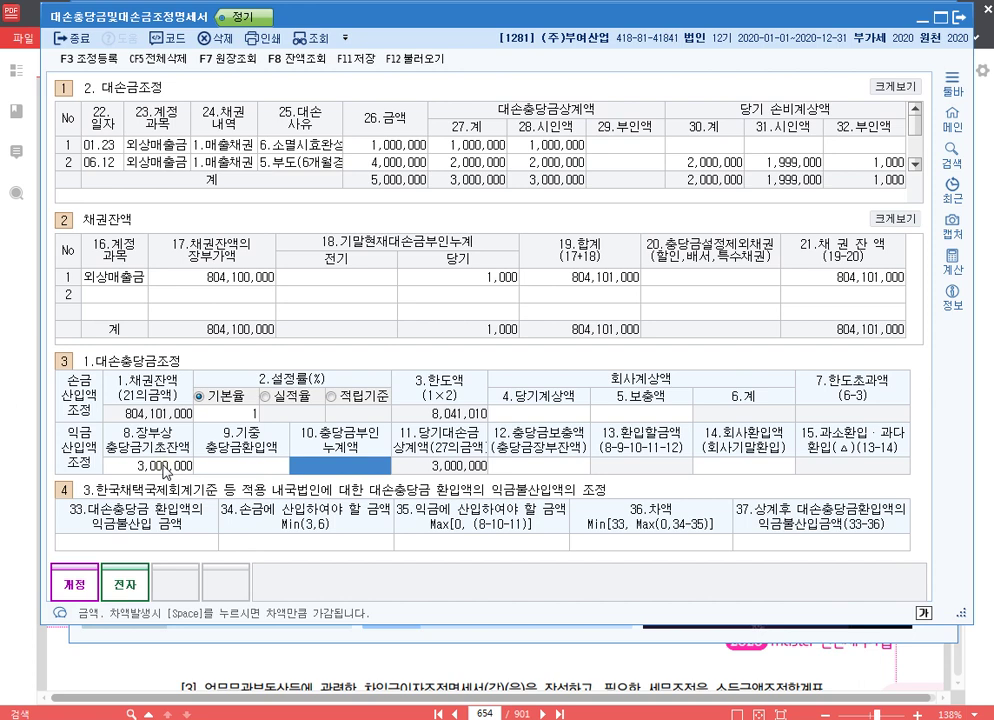
text(1200000)
key(Return)
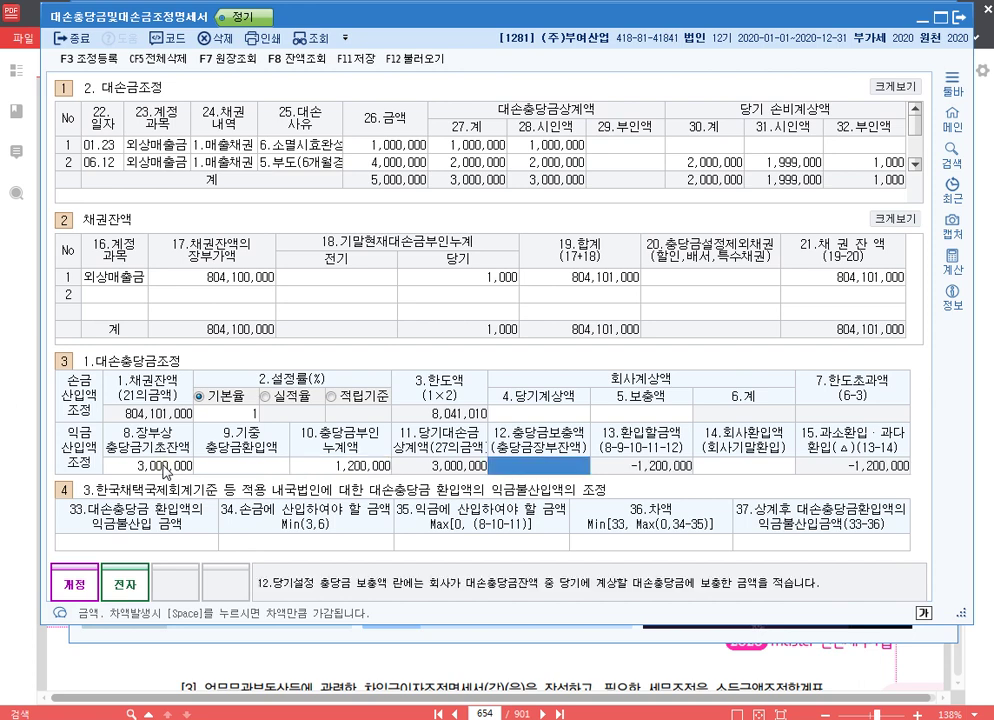
Enter 8,500,000 as 4.당기계상액 under 회사계상액, leaving 12.충당금보충액 empty.
key(Return)
key(Return)
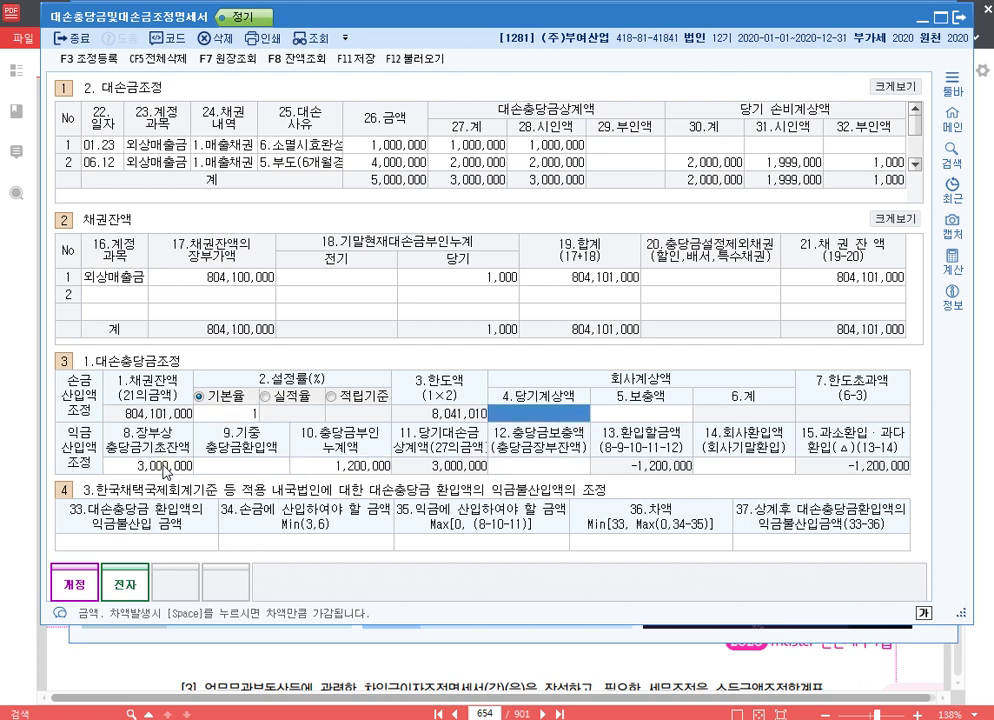
text(8500000)
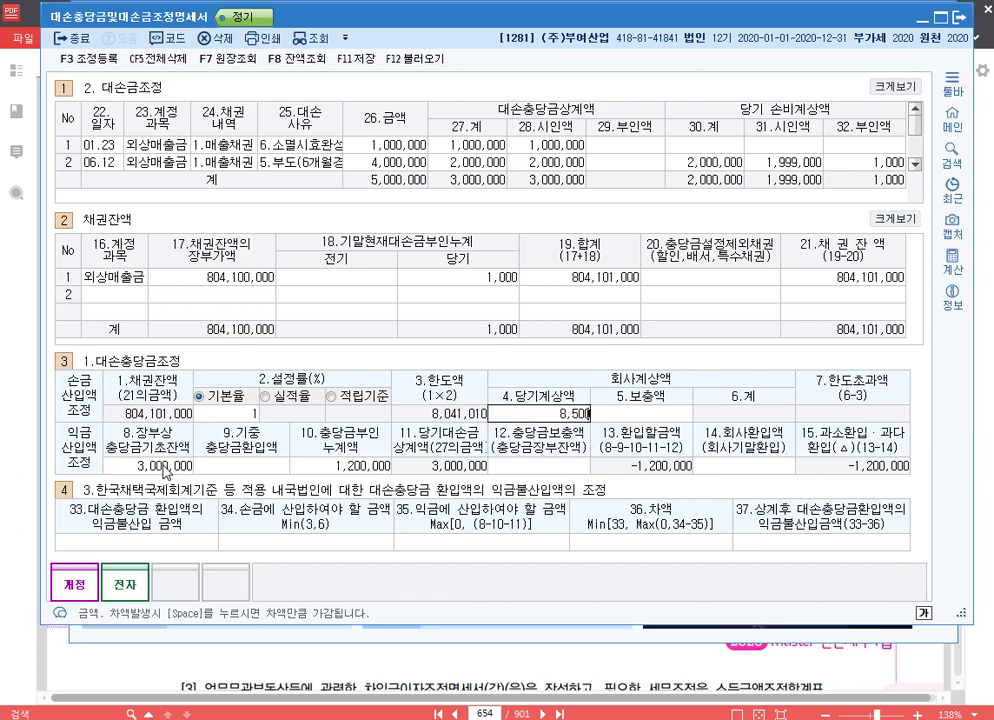
key(Return)
key(Left)
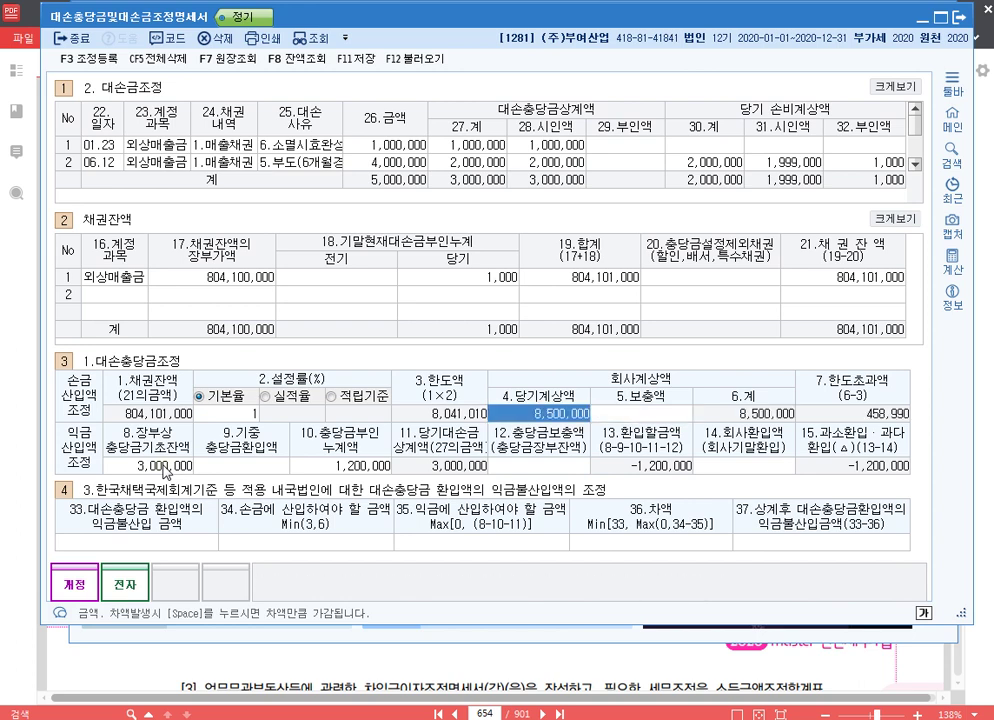
click(166, 471)
key(Return)
key(Return)
key(Return)
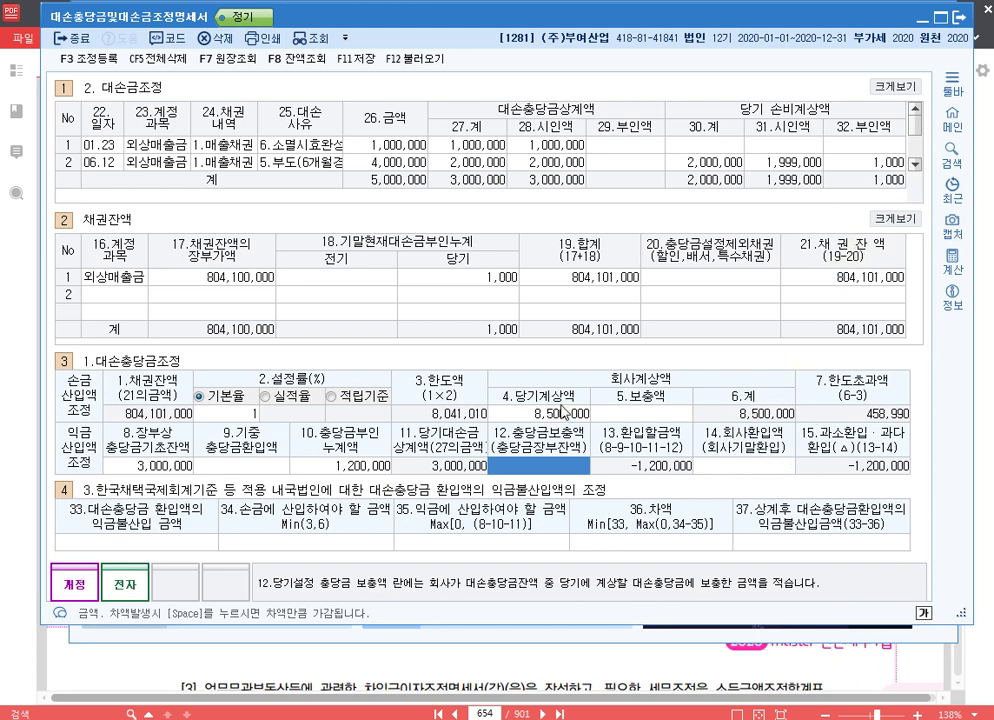
Open 조정 등록 and add 대손금부인 of 1,000 with 유보발생 under 익금산입 및 손금불산입.
key(F3)
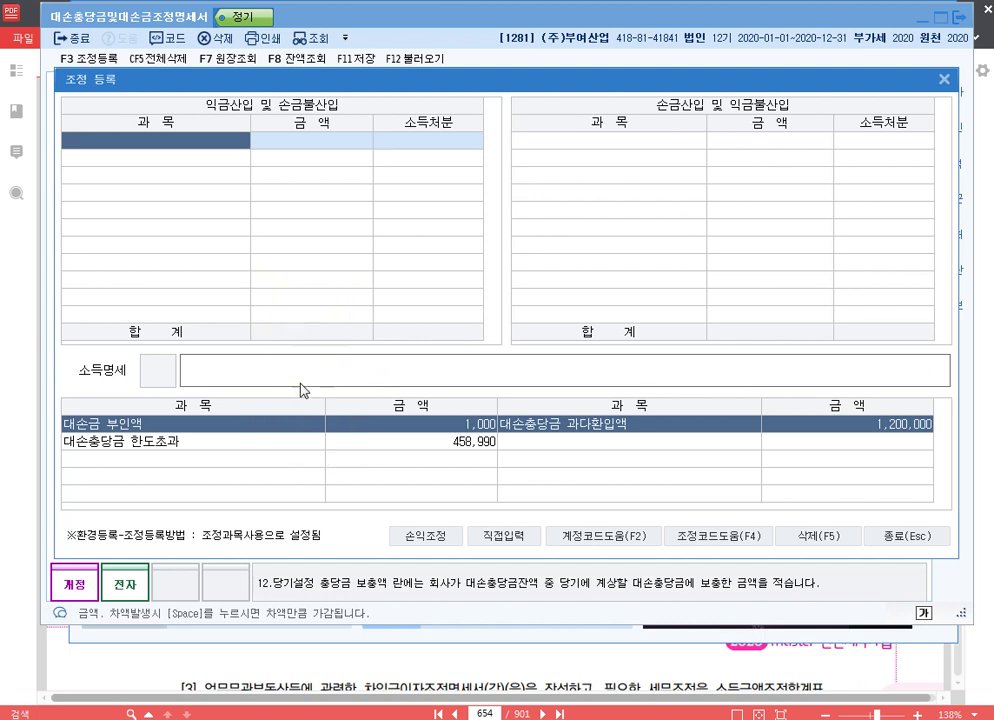
key(F4)
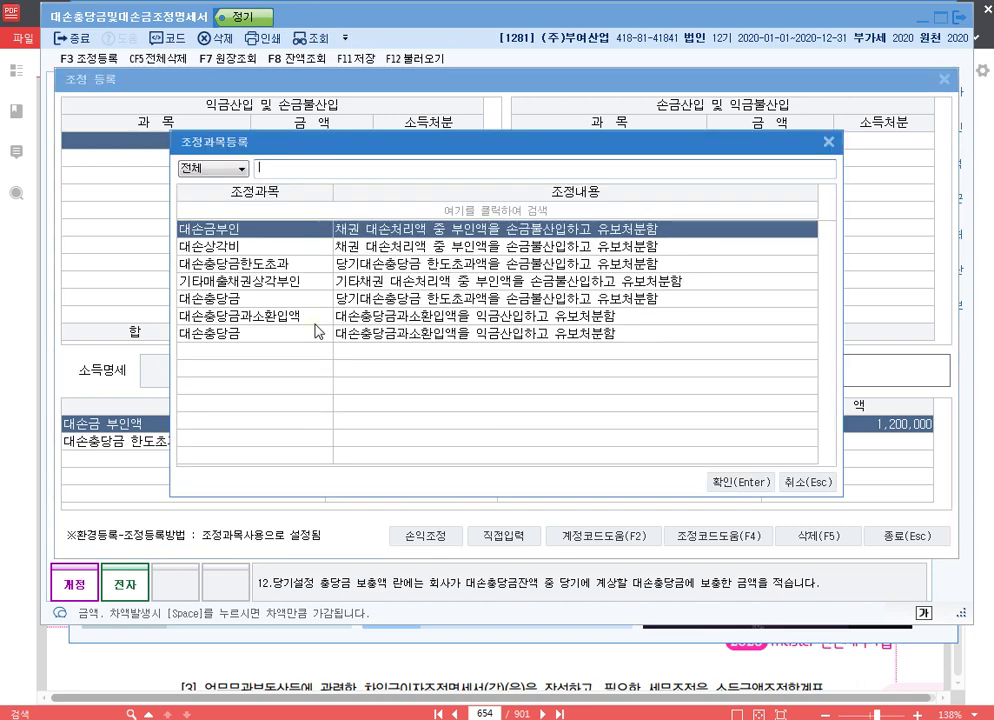
key(Return)
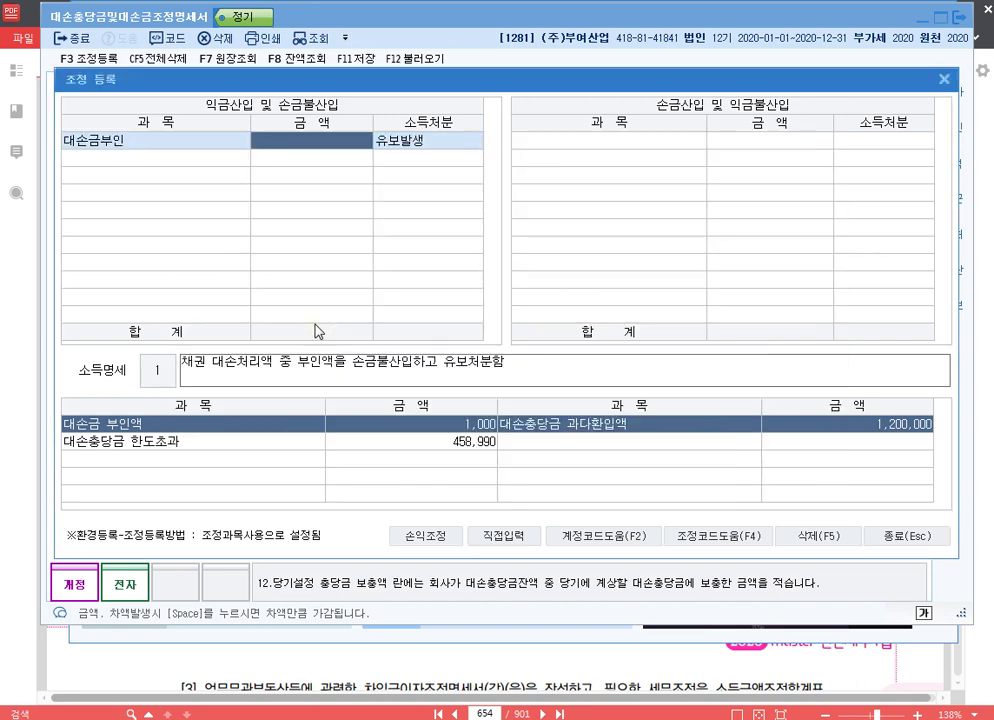
text(1000)
key(Return)
key(Return)
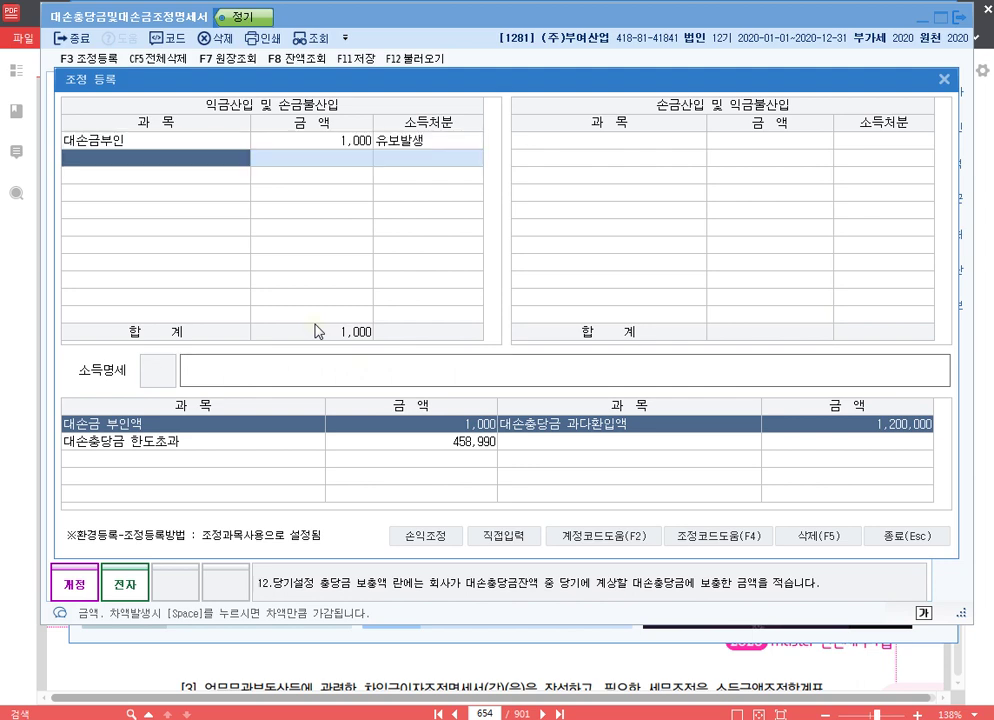
Add 대손충당금한도초과 of 458,990 with 유보발생 under 익금산입 및 손금불산입, and move on to 손금산입 및 익금불산입.
key(F4)
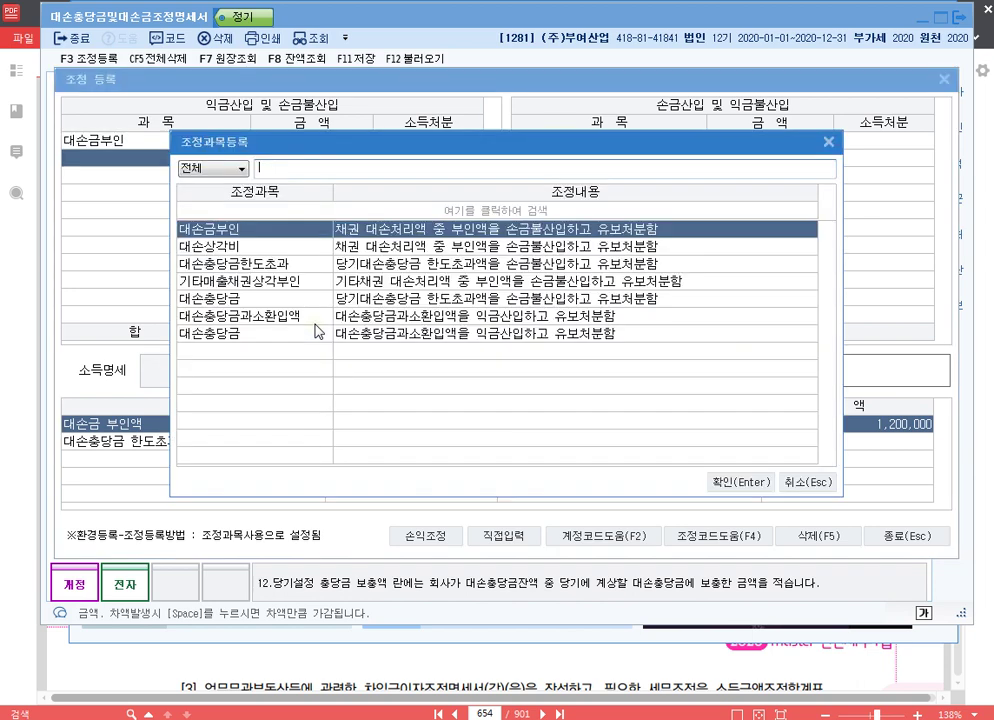
key(Down)
key(Down)
key(Return)
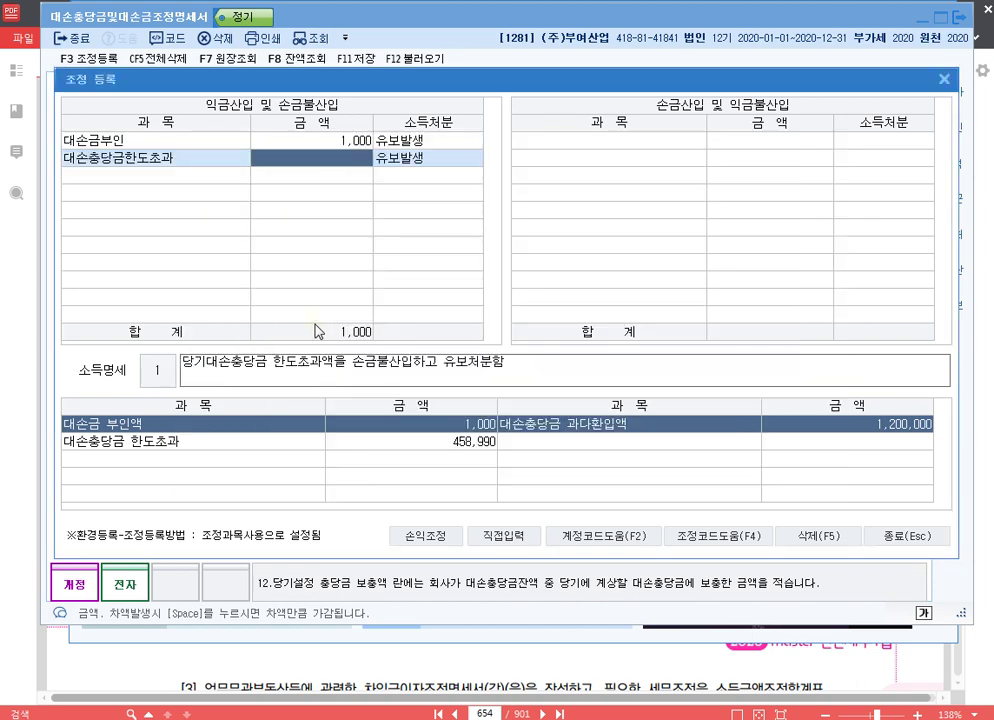
text(458990)
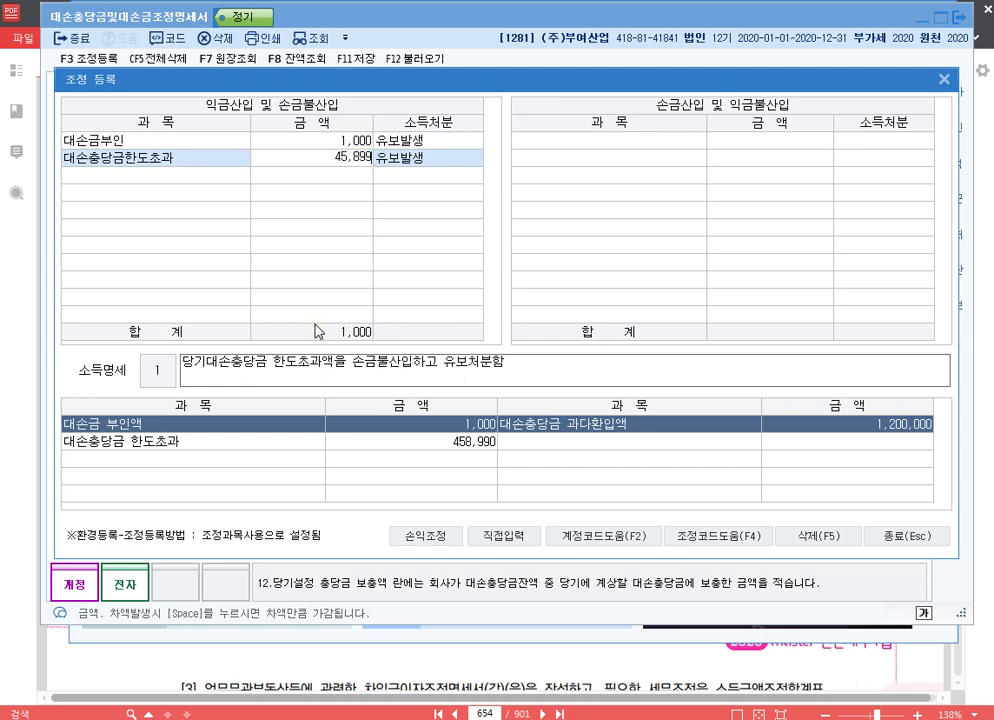
key(Return)
key(Return)
key(Return)
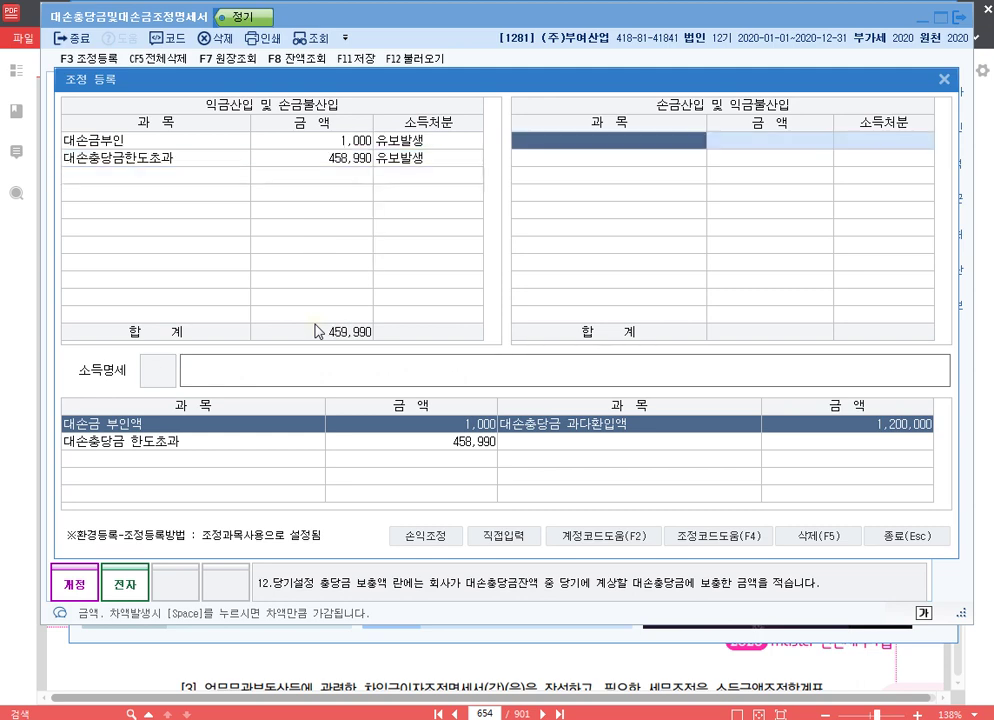
Add 전기대손충당금한도초과 of 1,200,000 with 유보감소 under 손금산입 및 익금불산입, and close 조정 등록.
key(F4)
key(Down)
key(Down)
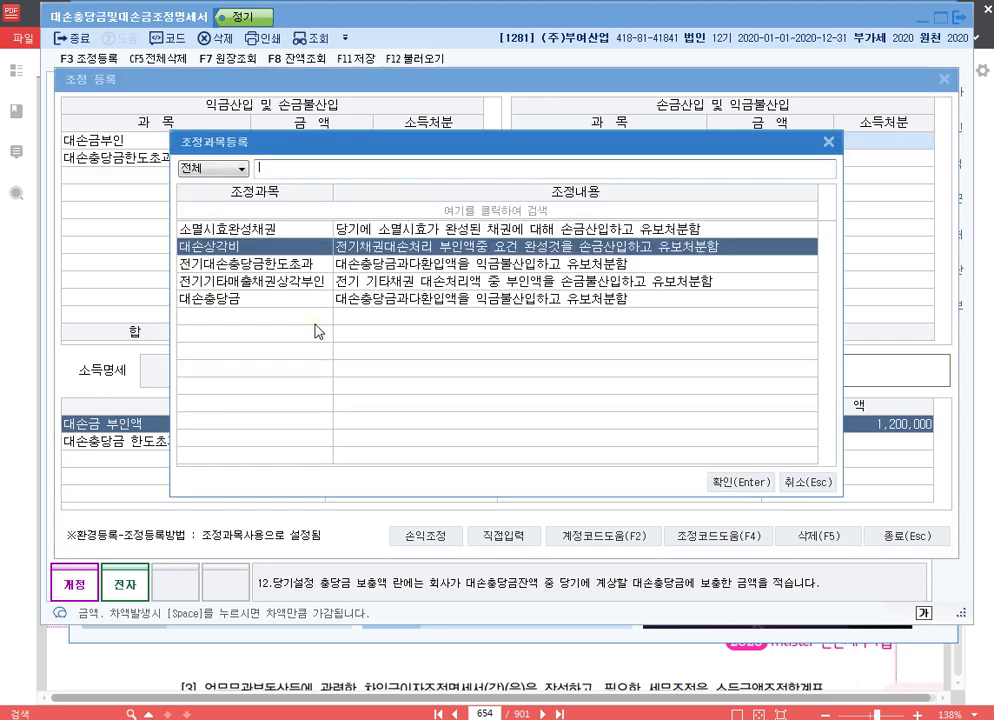
key(Return)
text(1200000)
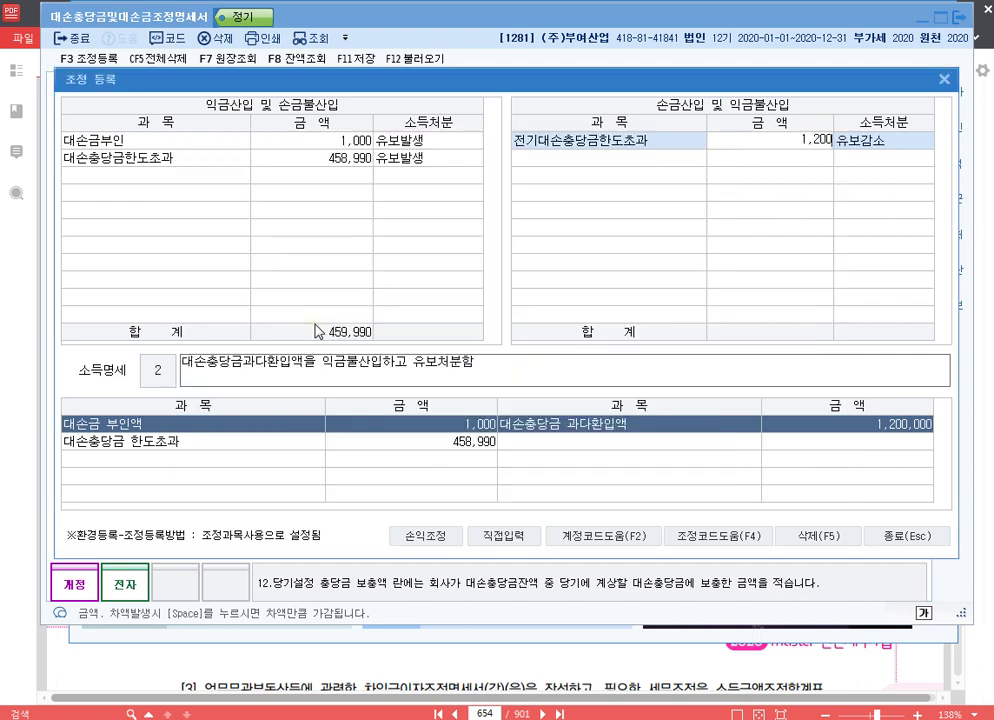
key(Return)
key(Return)
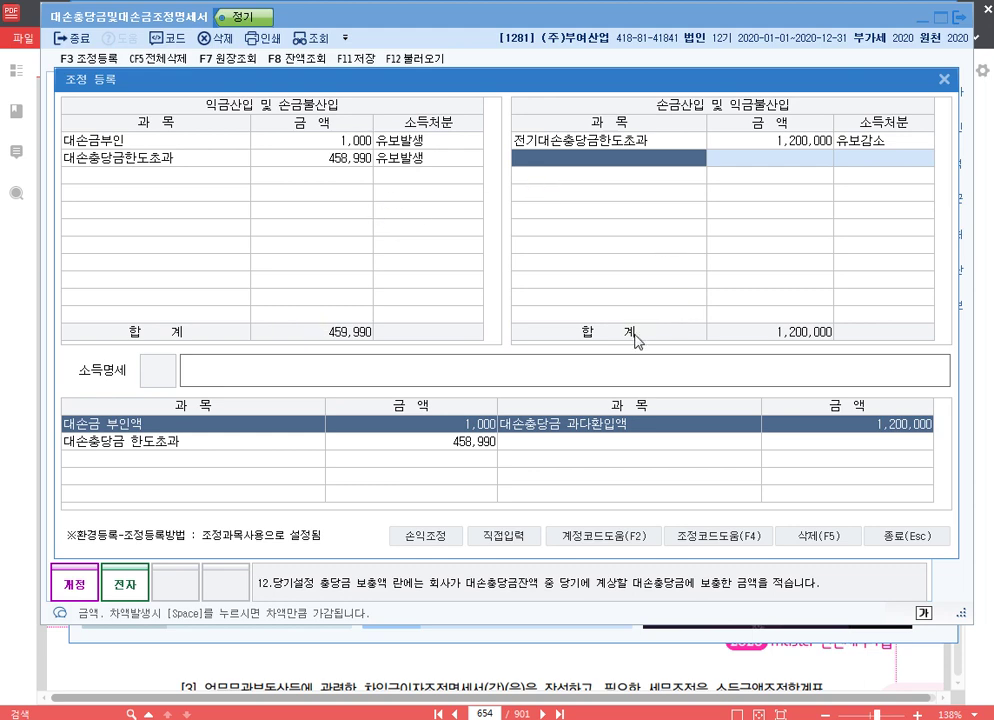
click(930, 537)
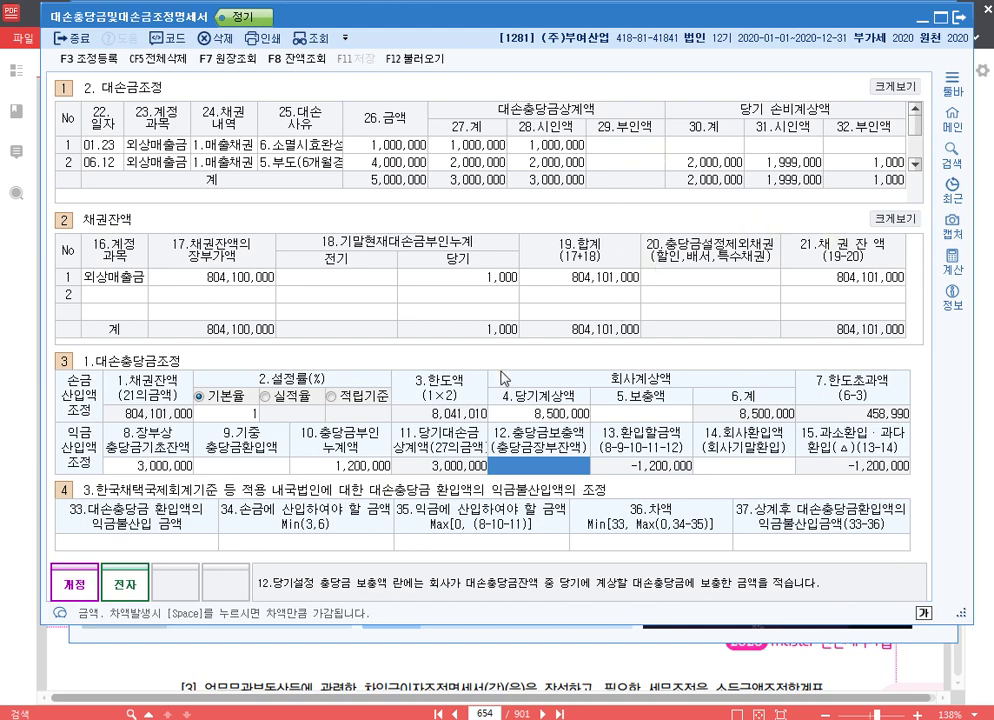
Switch to the Hangul document 20210311.hwp and add the line "p.679 1283" below the p.654 entry.
key(alt+Tab)
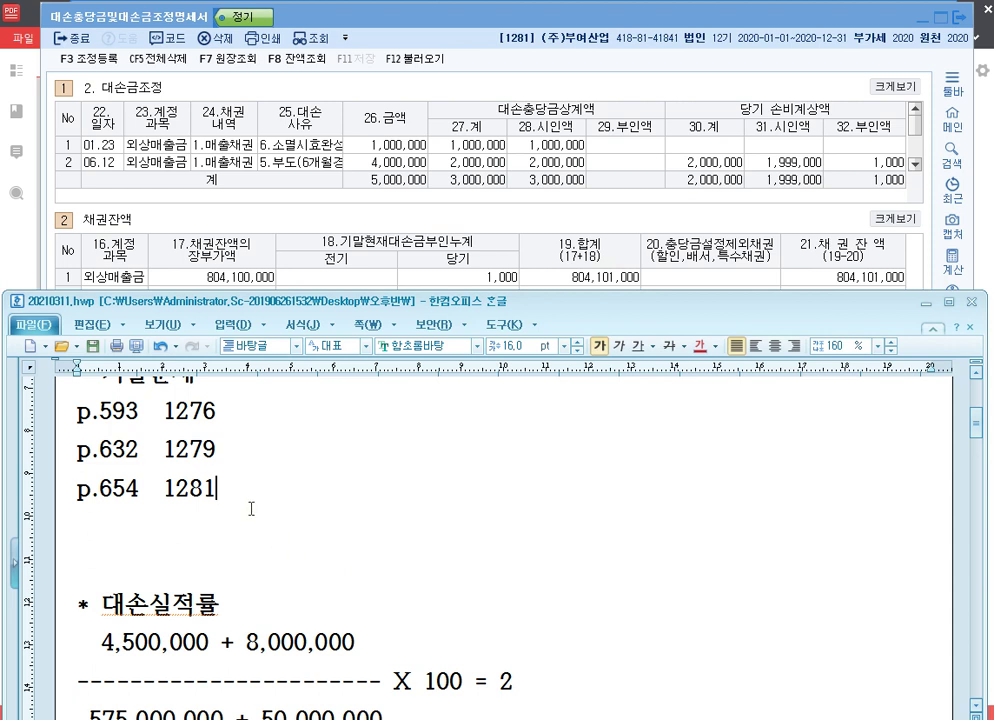
key(Return)
key(Return)
key(Return)
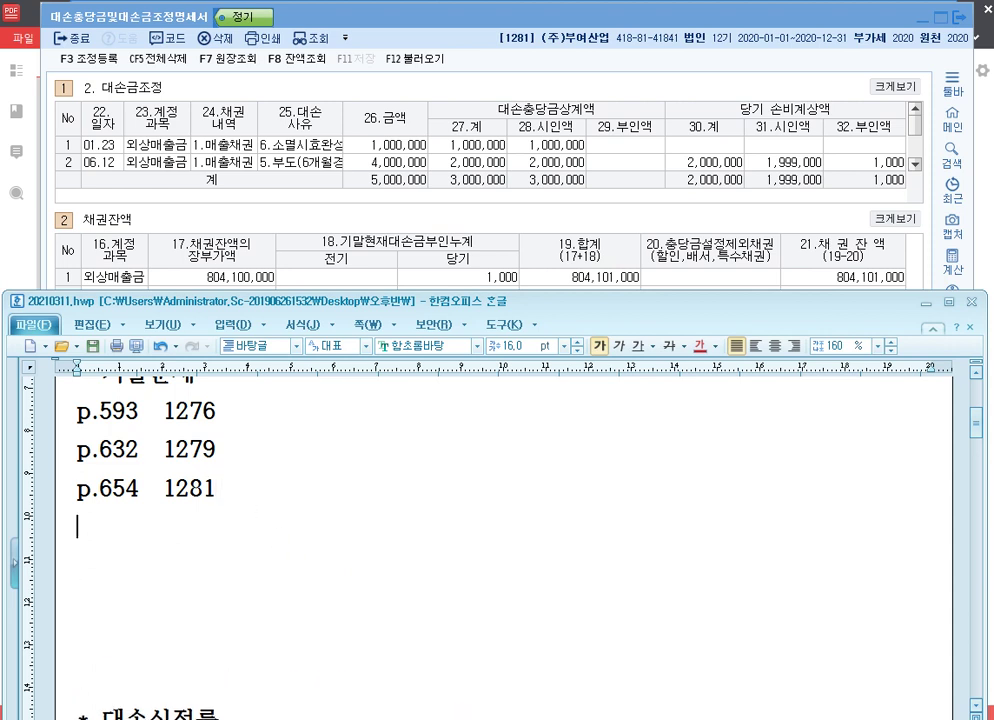
text(p.679)
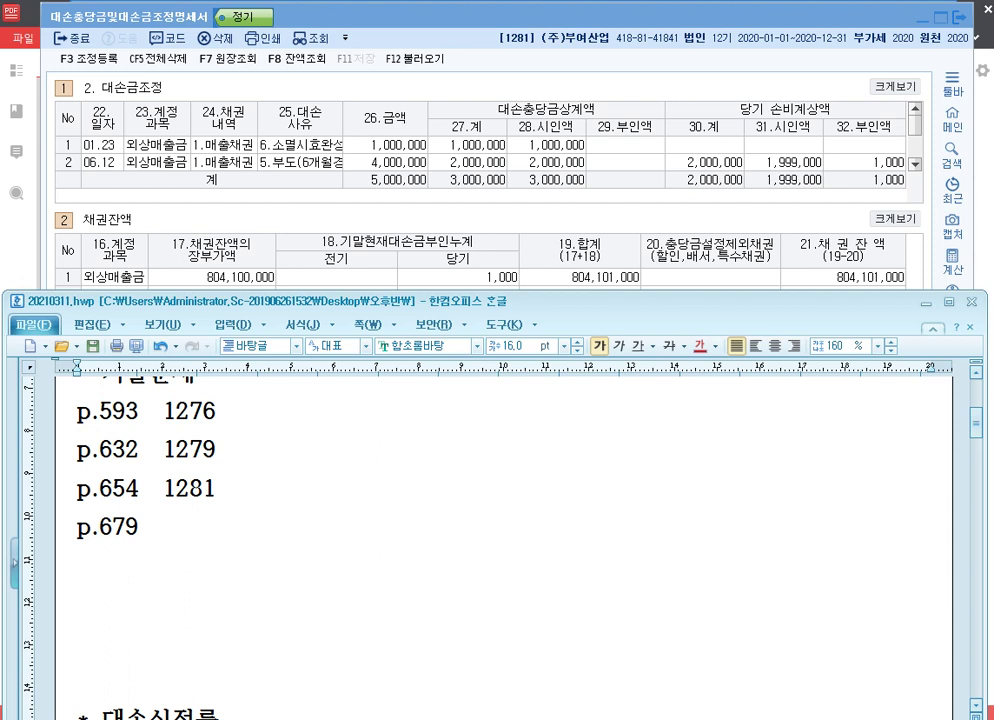
key(alt+Tab)
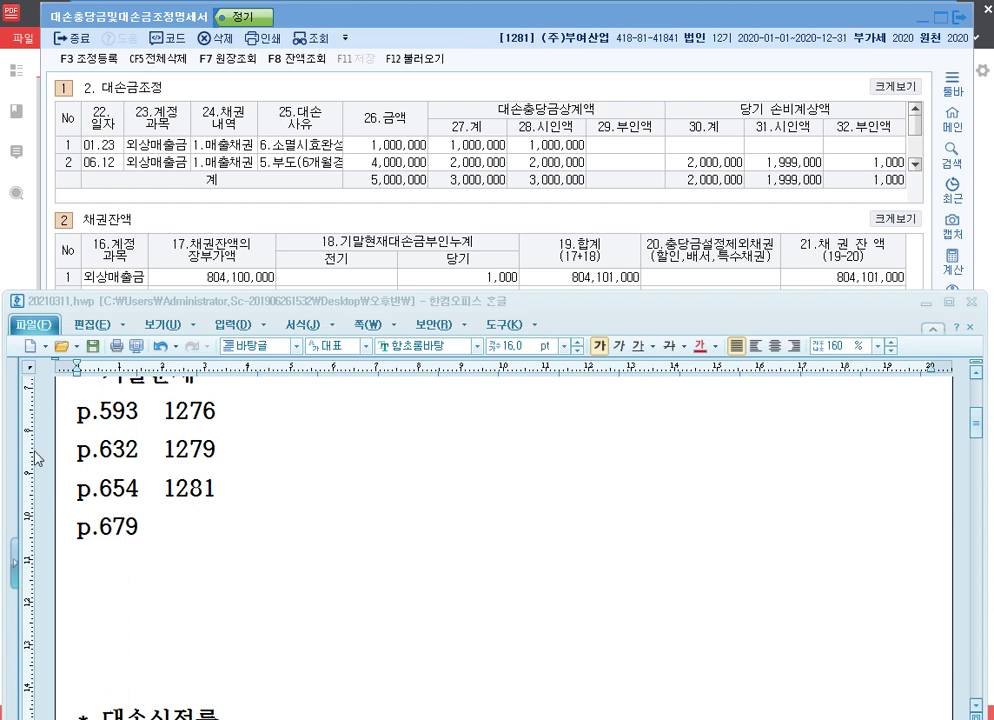
click(198, 527)
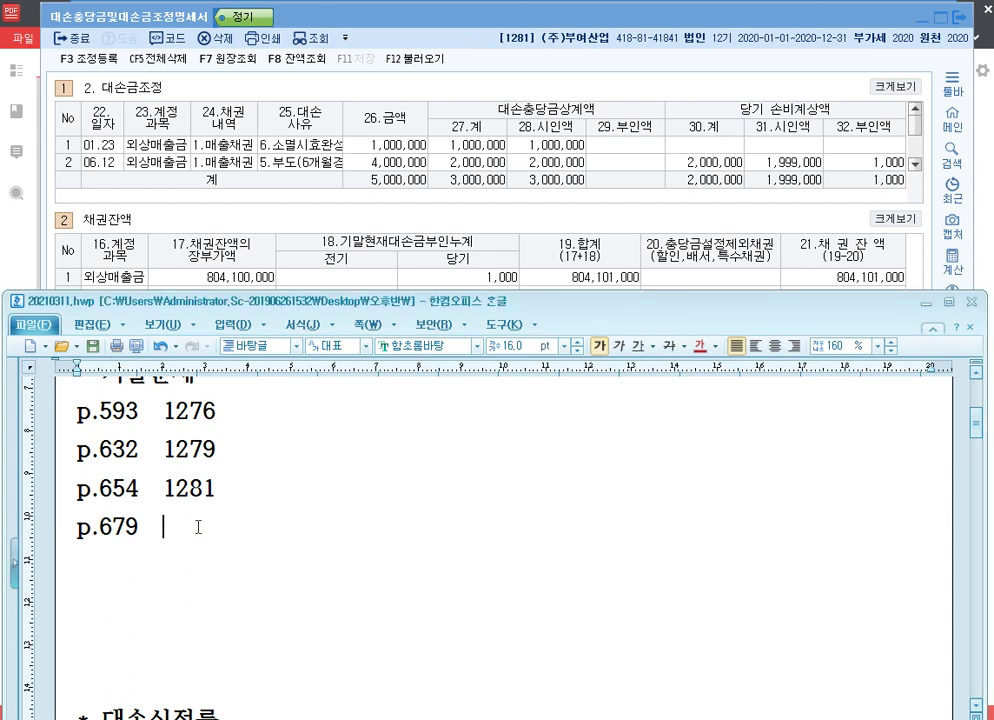
text(1283)
Close the 대손충당금및대손금조정명세서 form, and bring up problem [2] on page 679 of the PDF textbook.
click(960, 17)
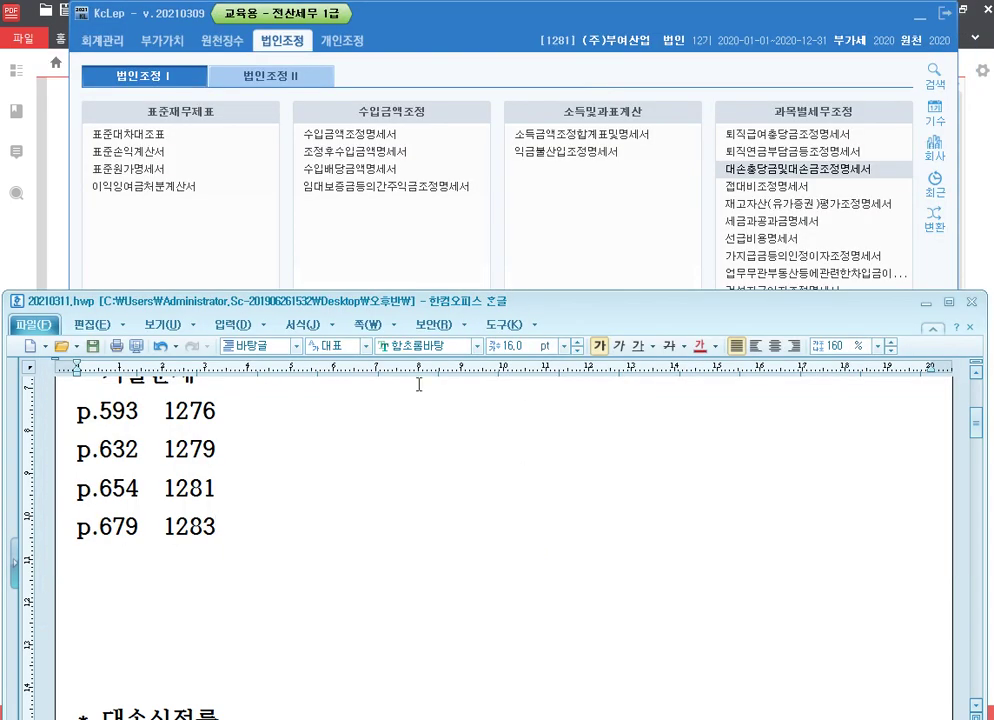
key(alt+Tab)
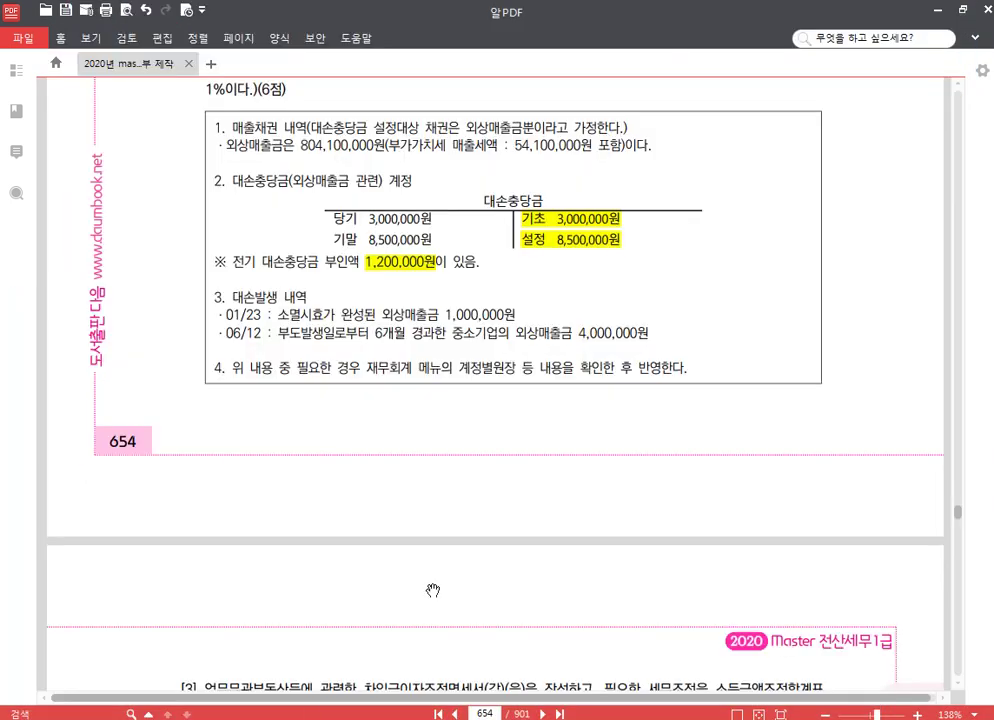
double_click(487, 713)
text(679)
key(Return)
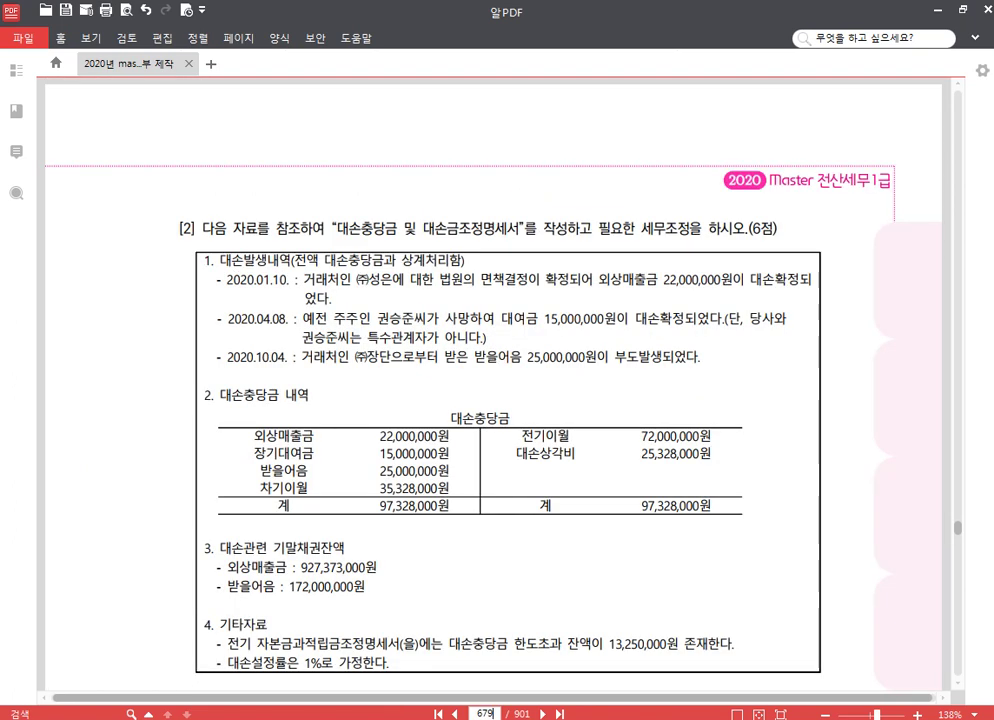
scroll(703, 550, down, 2)
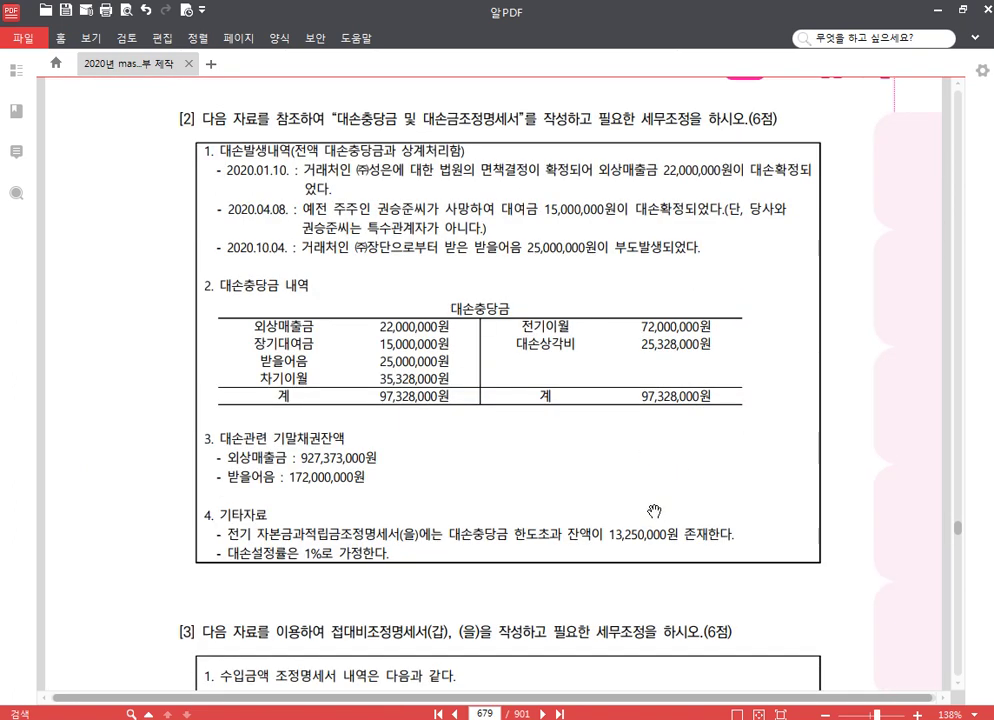
Switch to KcLep and change the working company to code 1283.
key(alt+Tab)
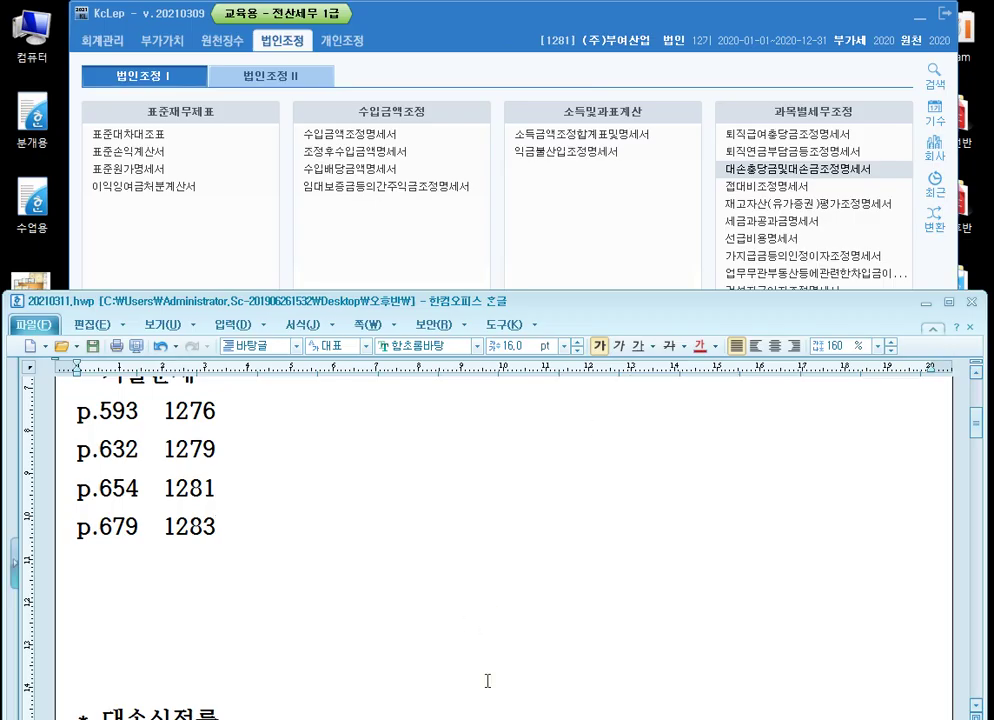
key(alt+Tab)
click(937, 158)
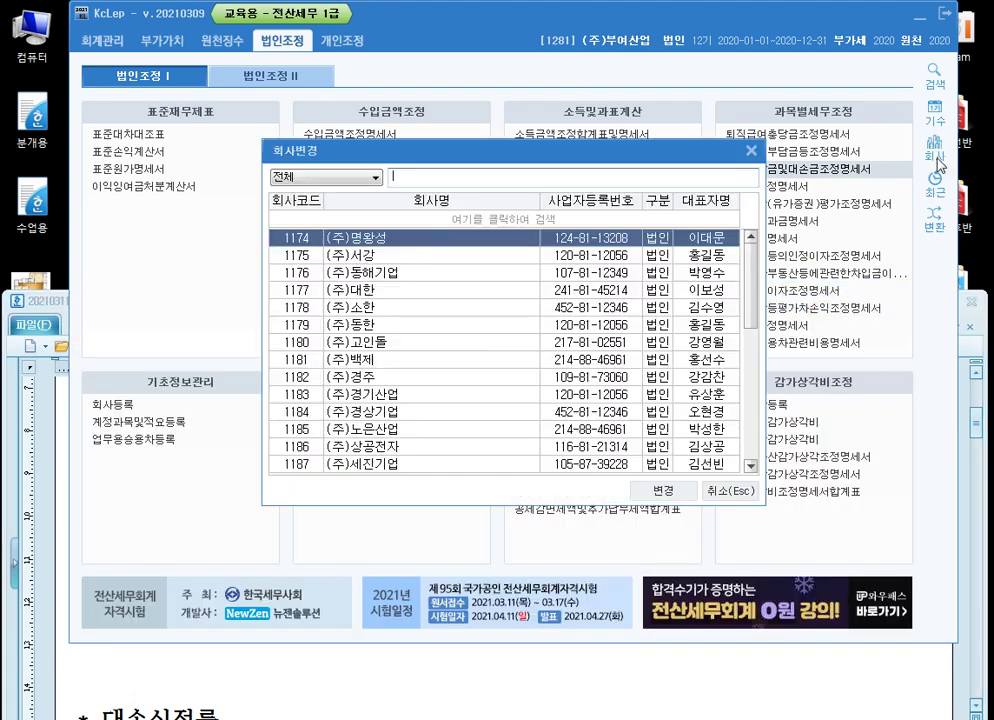
text(1283)
key(Return)
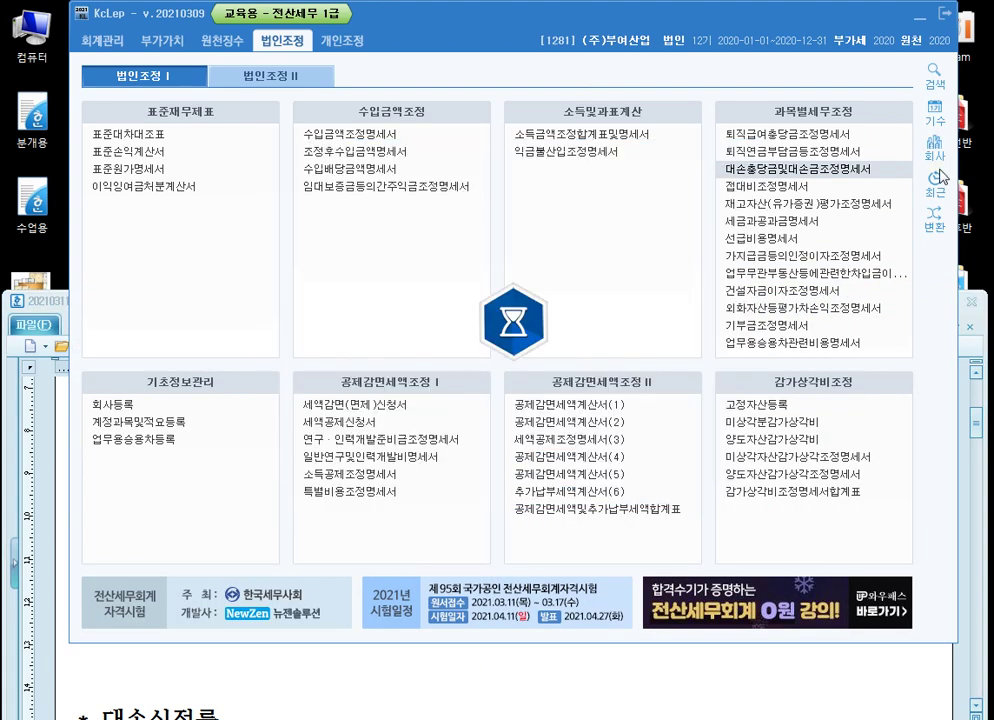
Back in the PDF, highlight "대손충당금과 상계처리함" in item 1 of problem [2] and review its remaining data.
key(alt+Tab)
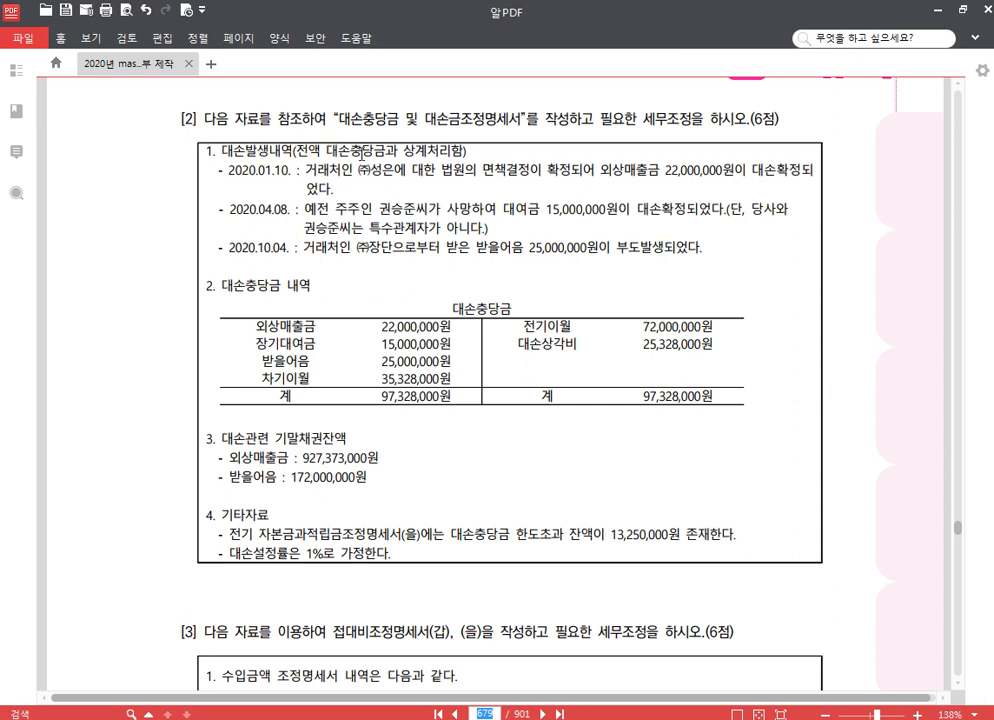
drag(327, 153, 466, 152)
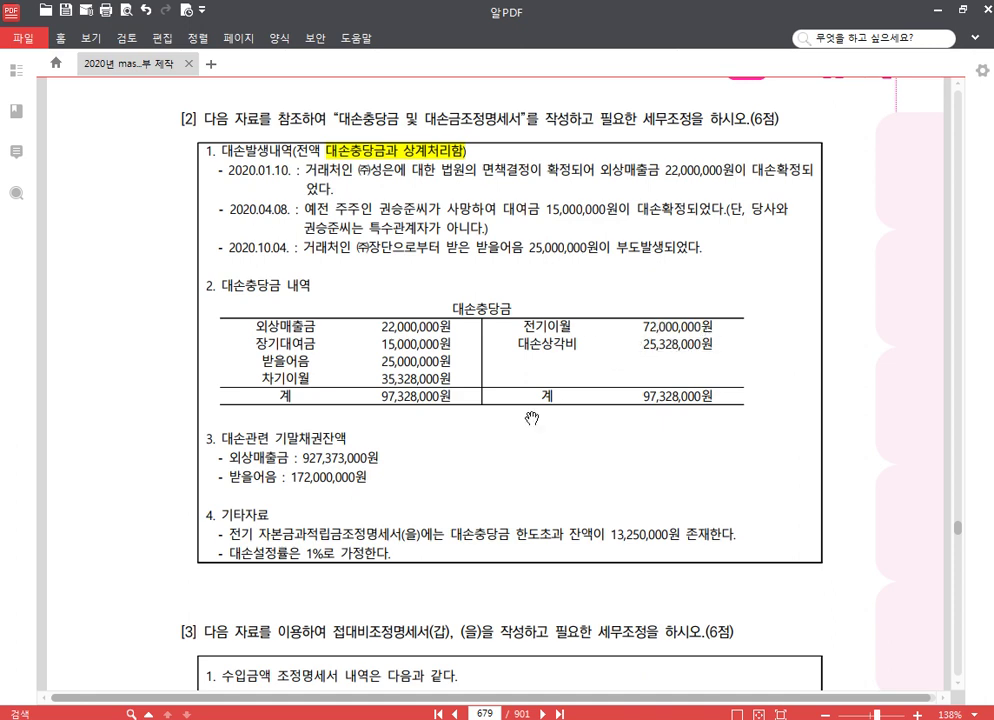
scroll(400, 380, down, 1)
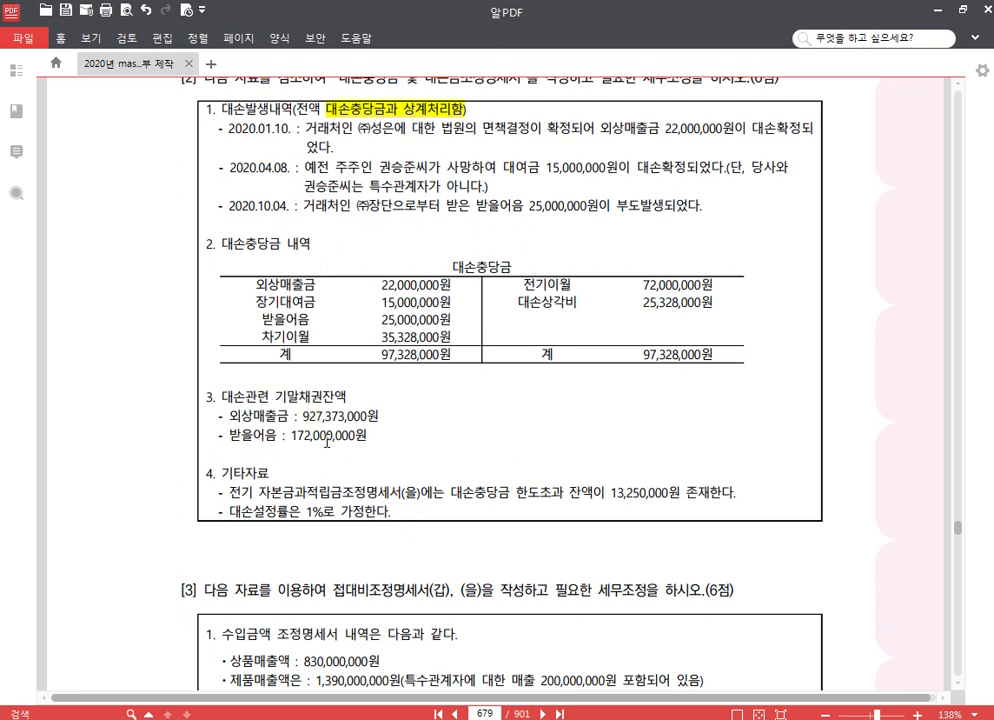
right_click(326, 441)
key(Escape)
drag(448, 440, 446, 450)
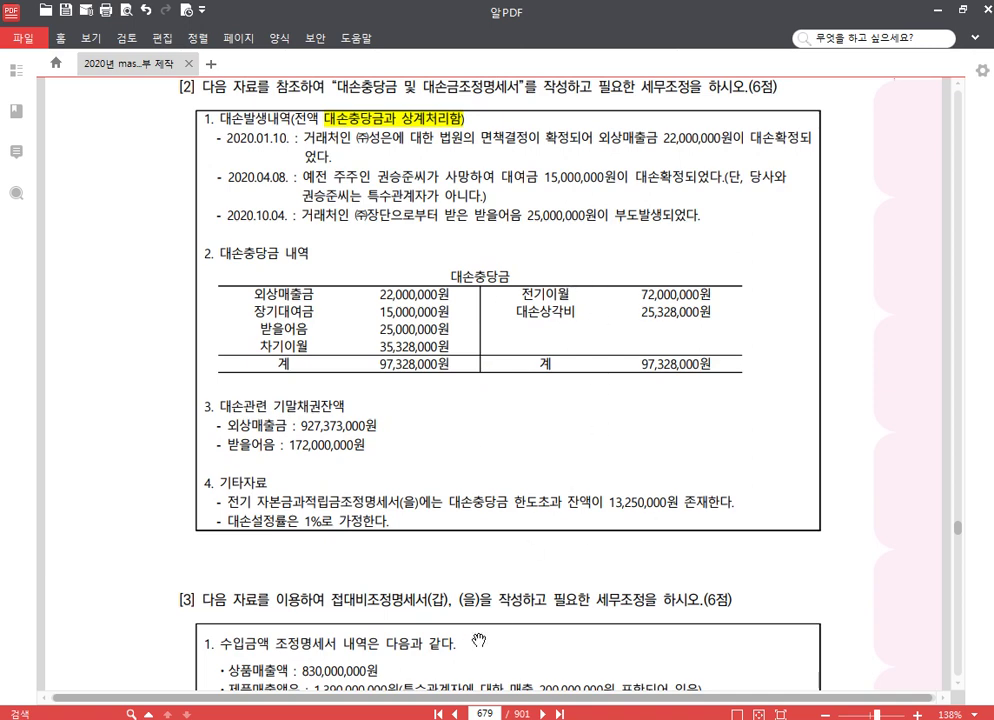
Open 대손충당금및대손금조정명세서 in KcLep and start 대손금조정 row 1 with date 01.10, 외상매출금 (108) and 1.매출채권.
key(alt+Tab)
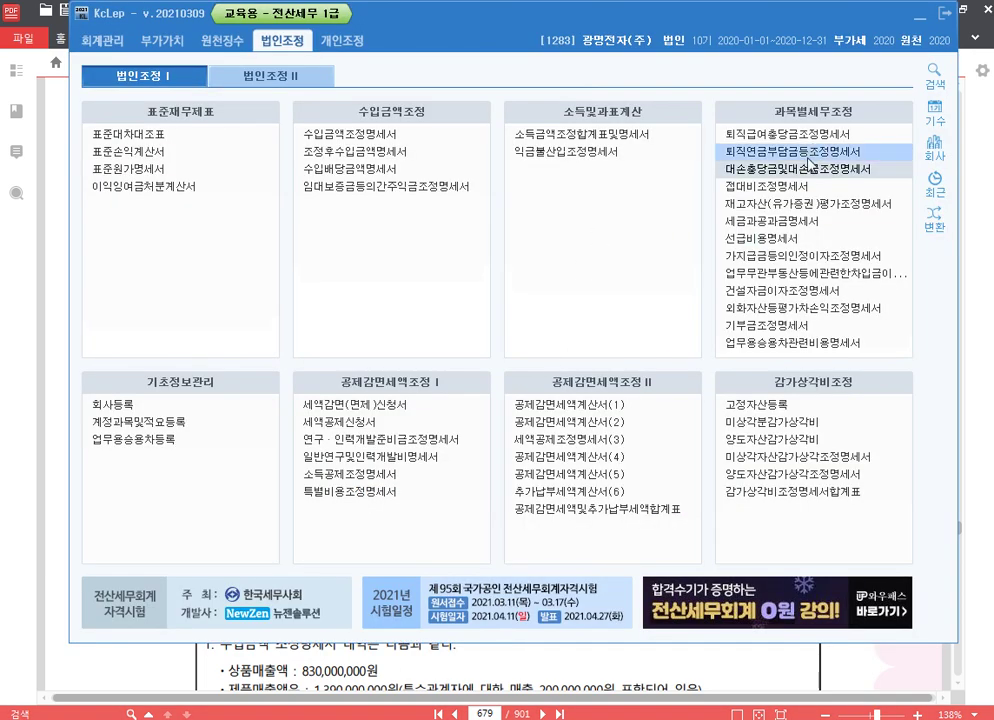
click(810, 168)
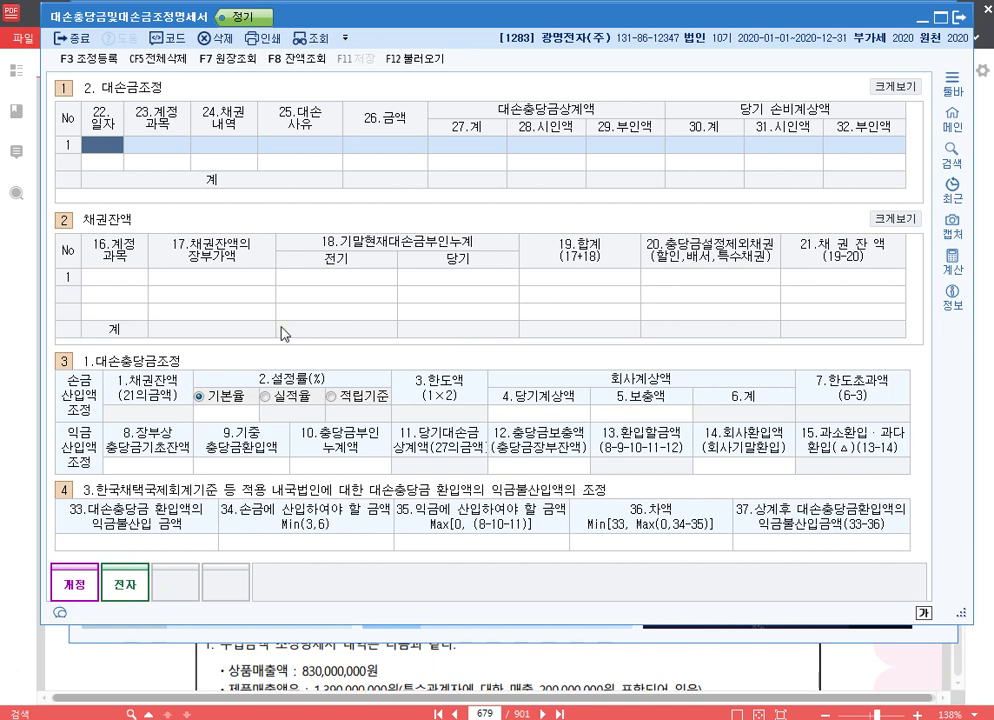
text(0110)
key(Return)
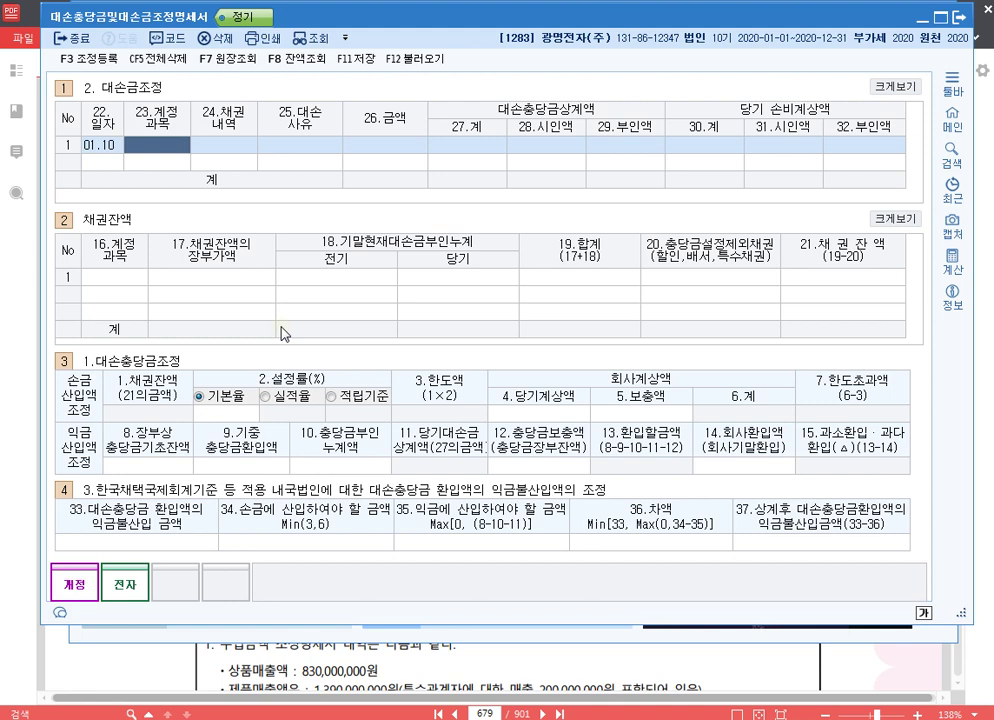
text(108)
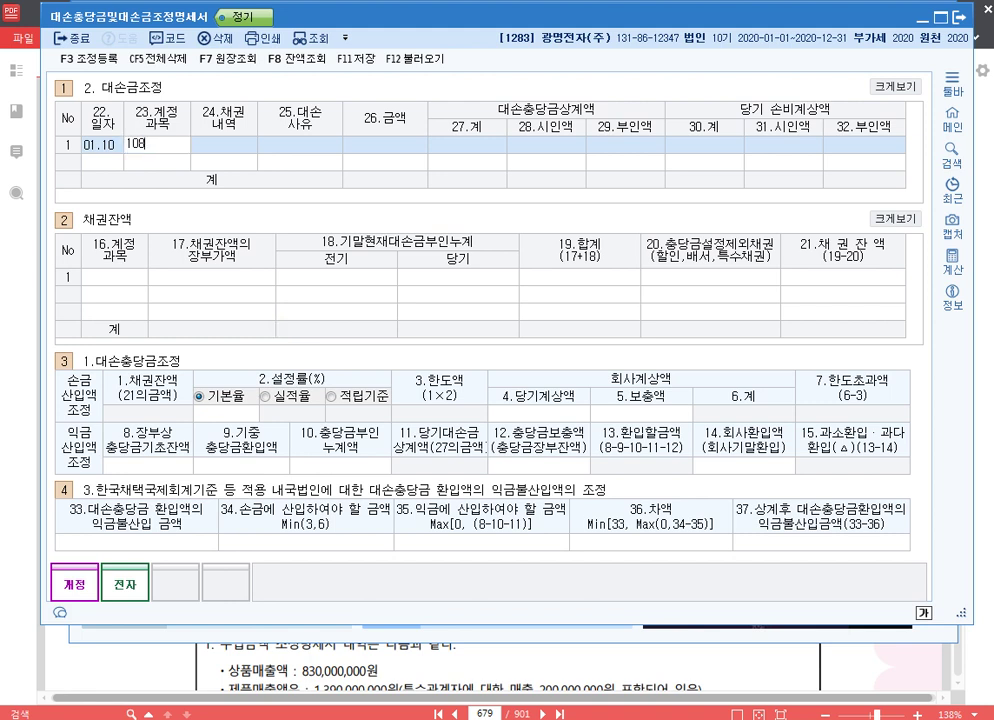
key(Return)
text(1)
key(Return)
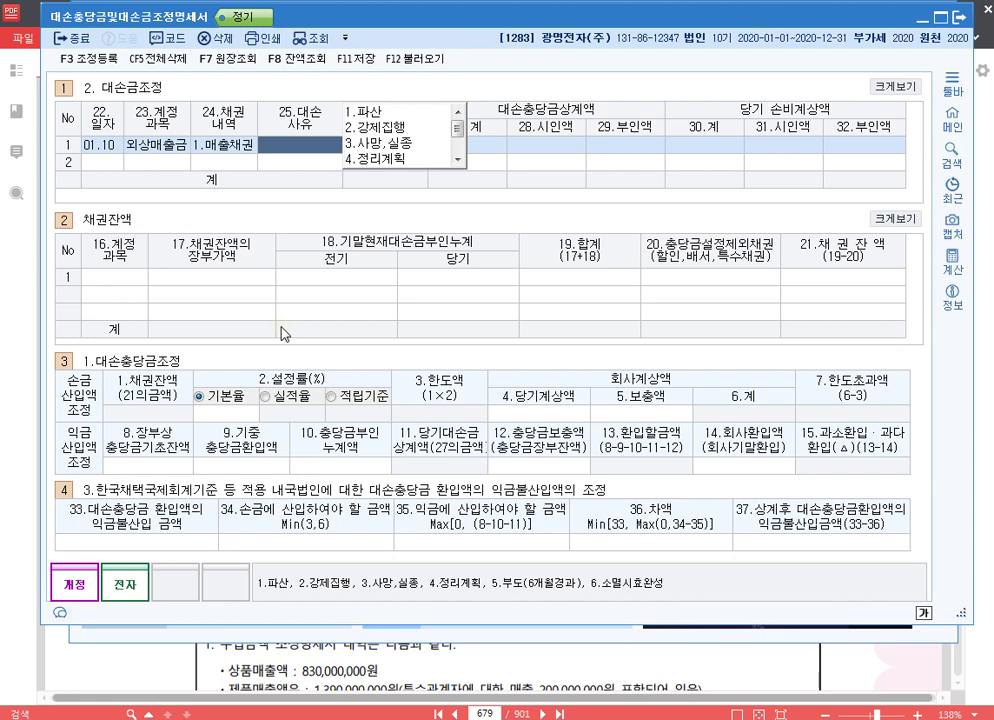
Complete row 1 with 대손사유 면책결정, 금액 22,000,000 and 대손충당금상계액 시인액 22,000,000.
text(면책결정)
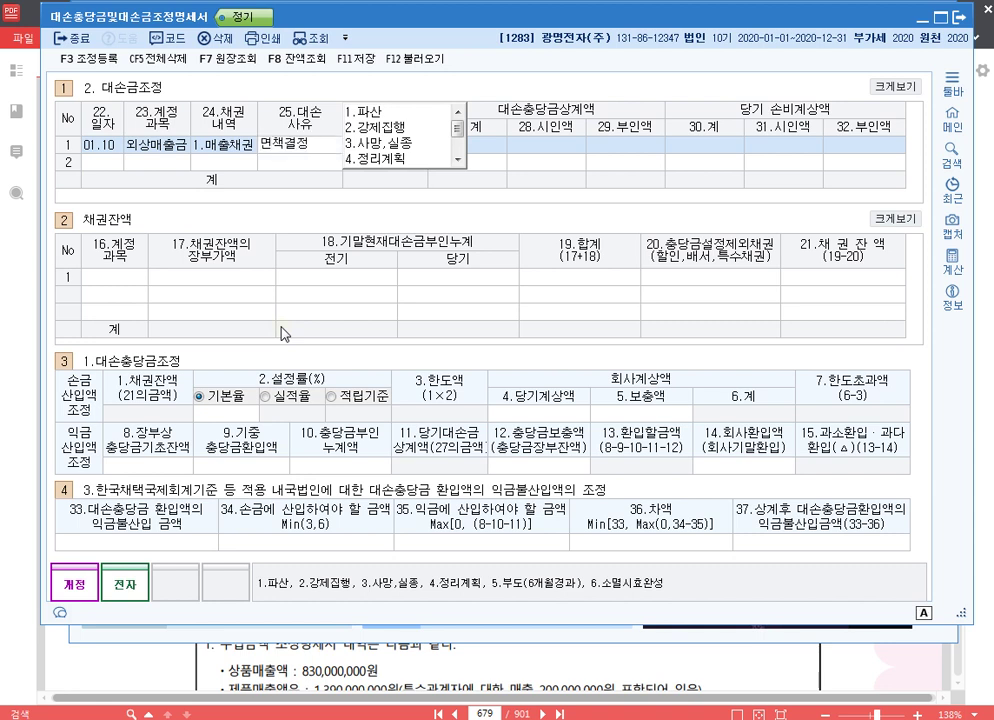
key(Return)
text(22000000)
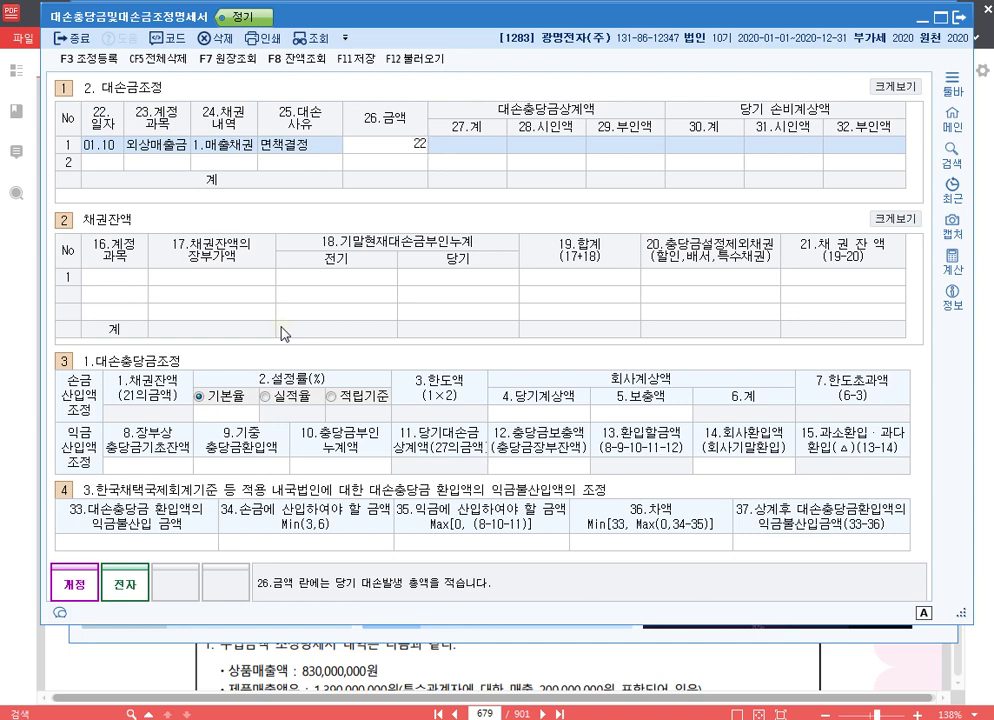
key(Return)
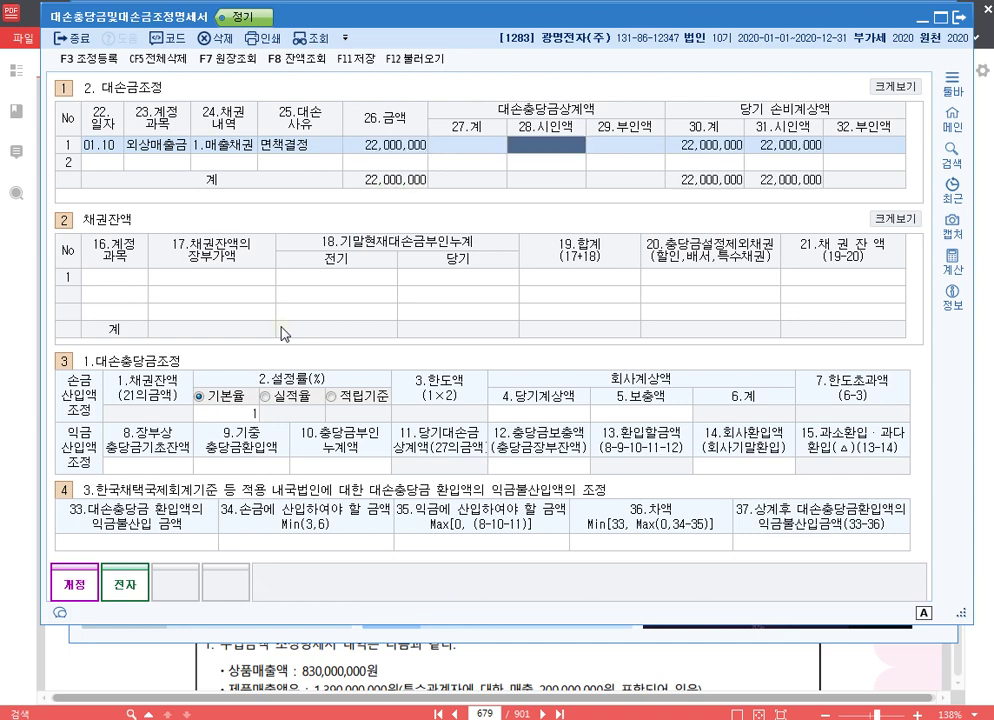
text(22000000)
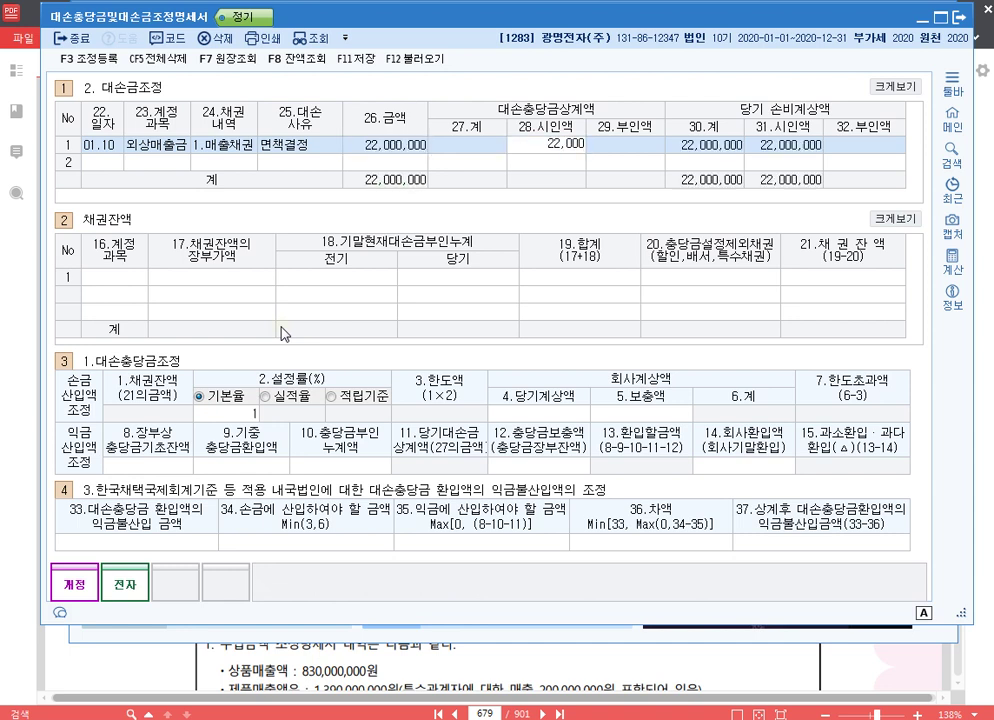
key(Return)
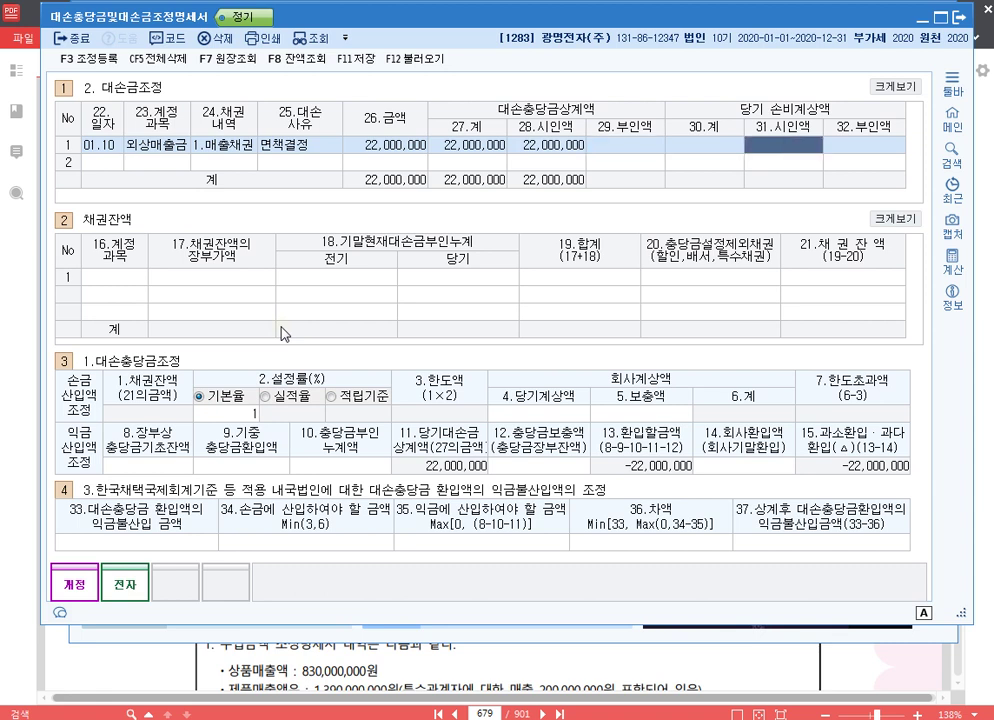
key(Return)
key(Return)
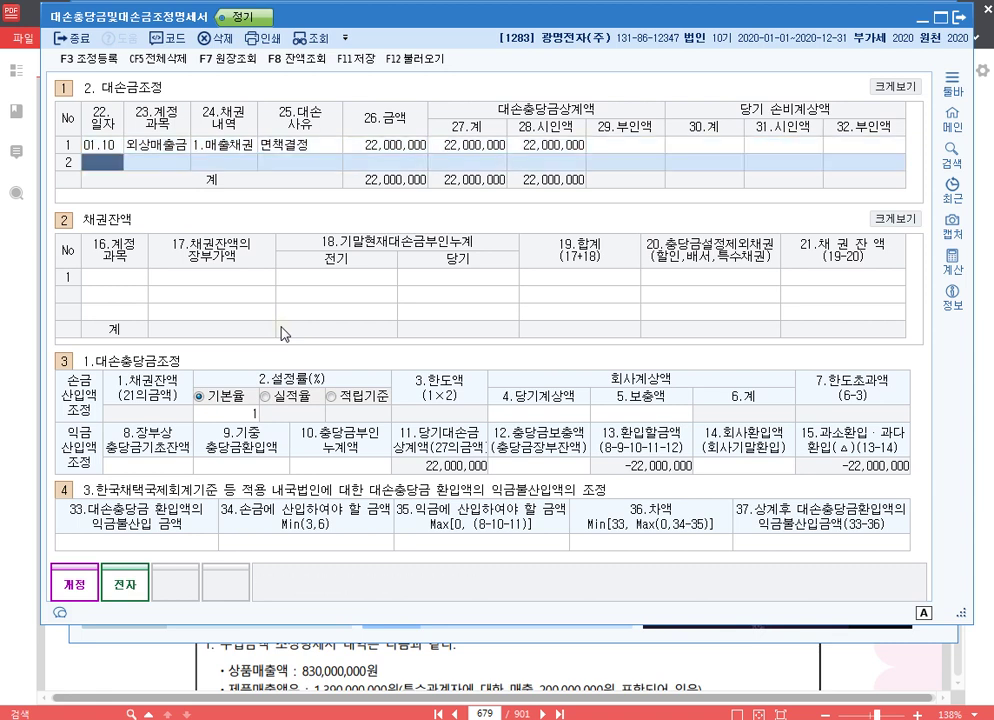
Start 대손금조정 row 2 with date 04.08, 장기대여금, 3.기타채권 and 대손사유 3.사망,실종.
text(0408)
key(Return)
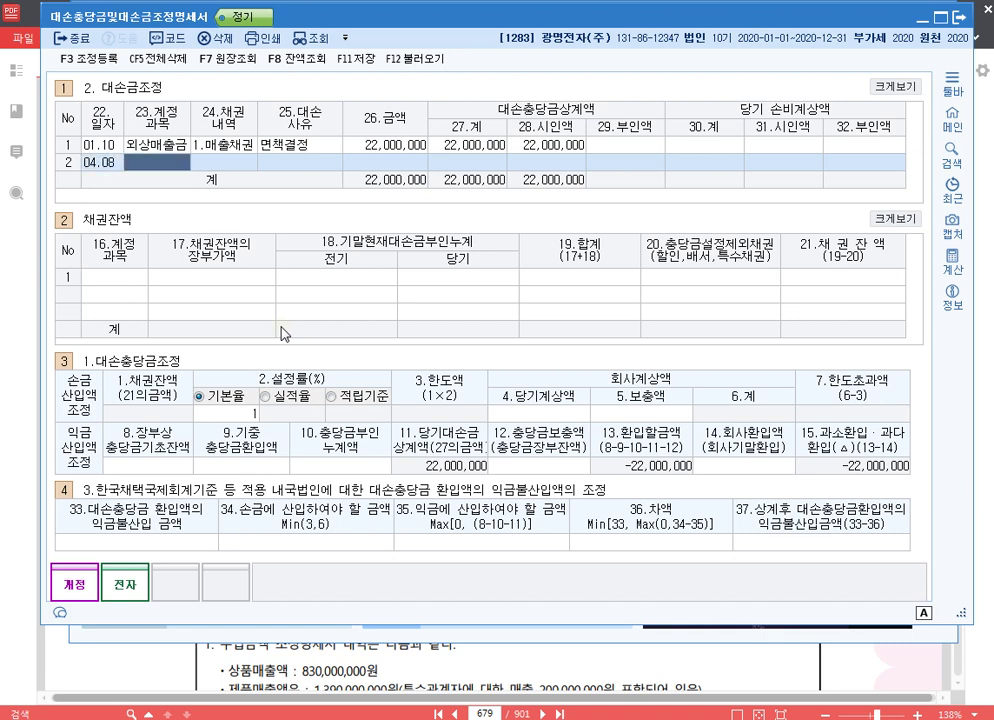
text(장기)
key(Return)
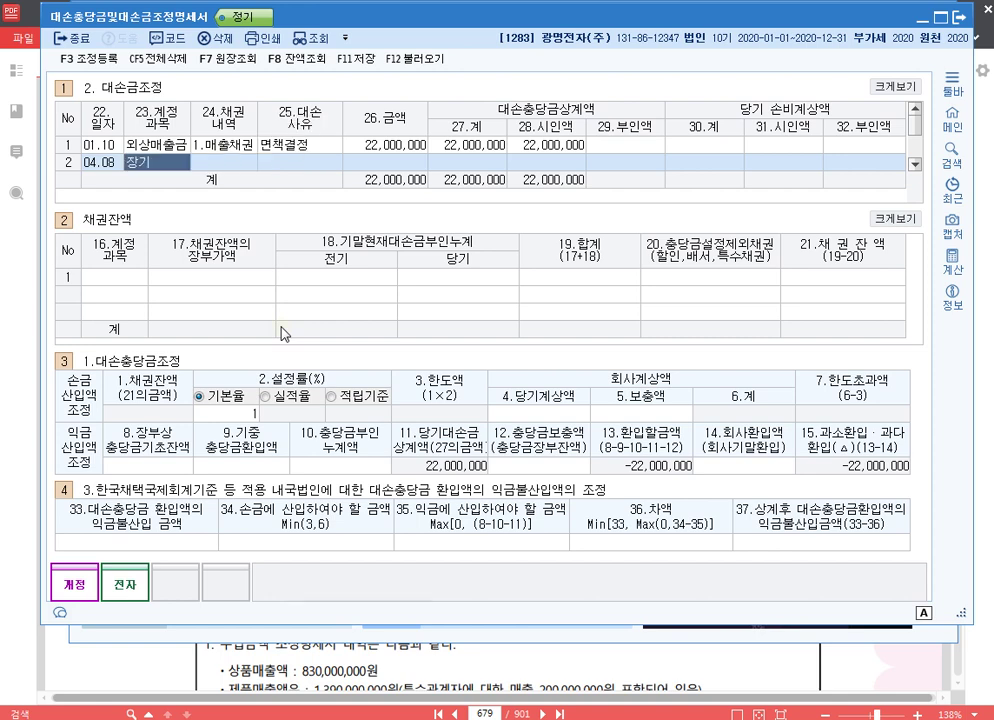
key(Return)
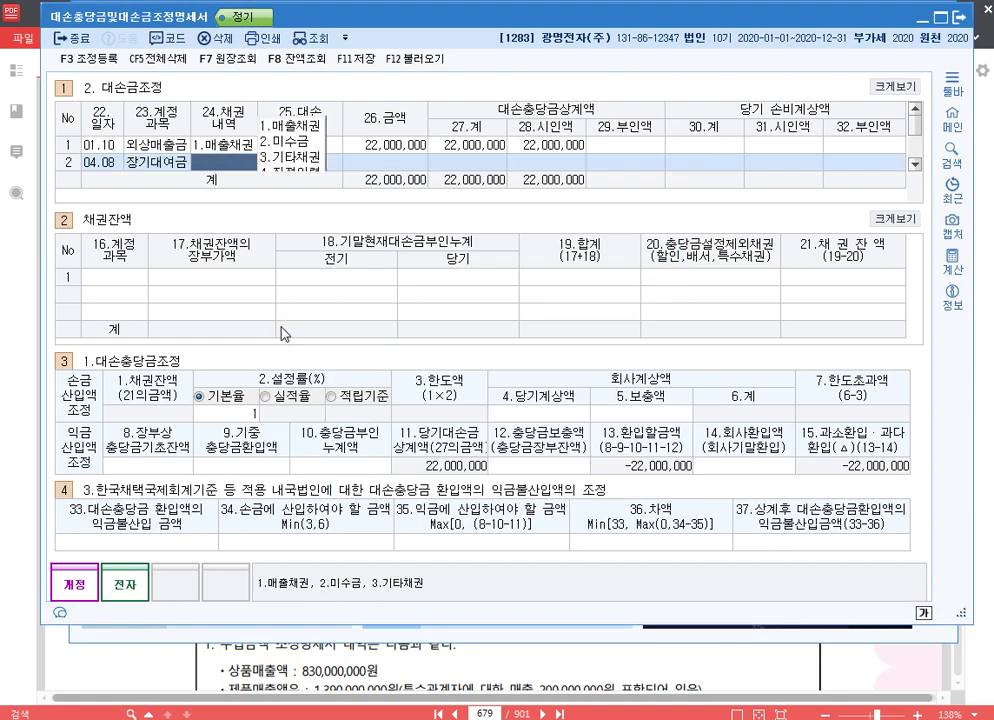
text(3)
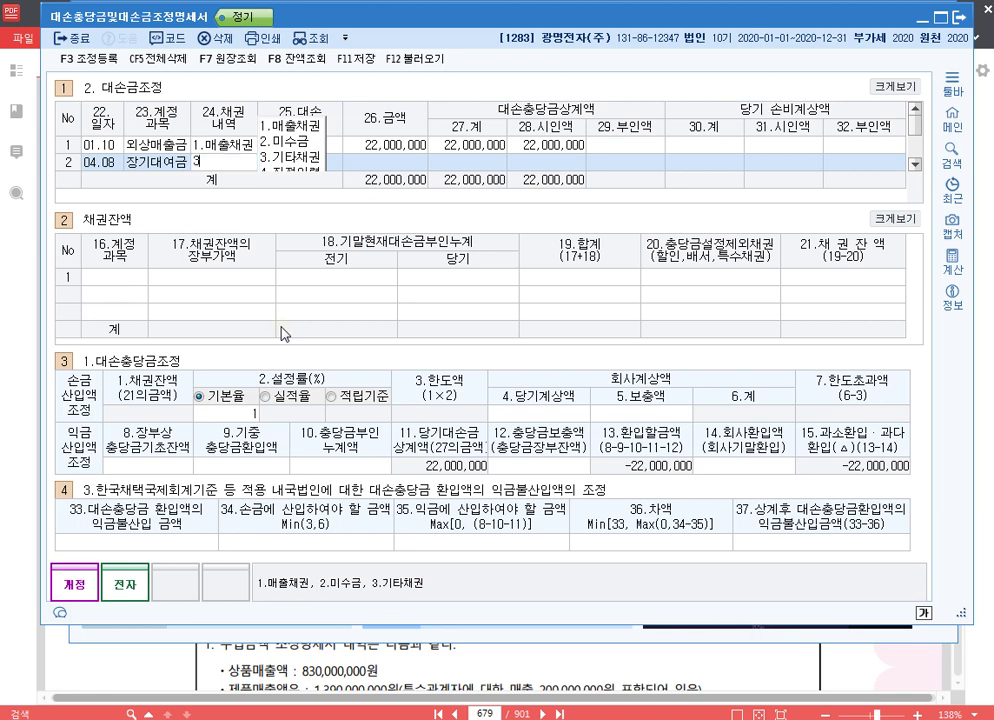
key(Return)
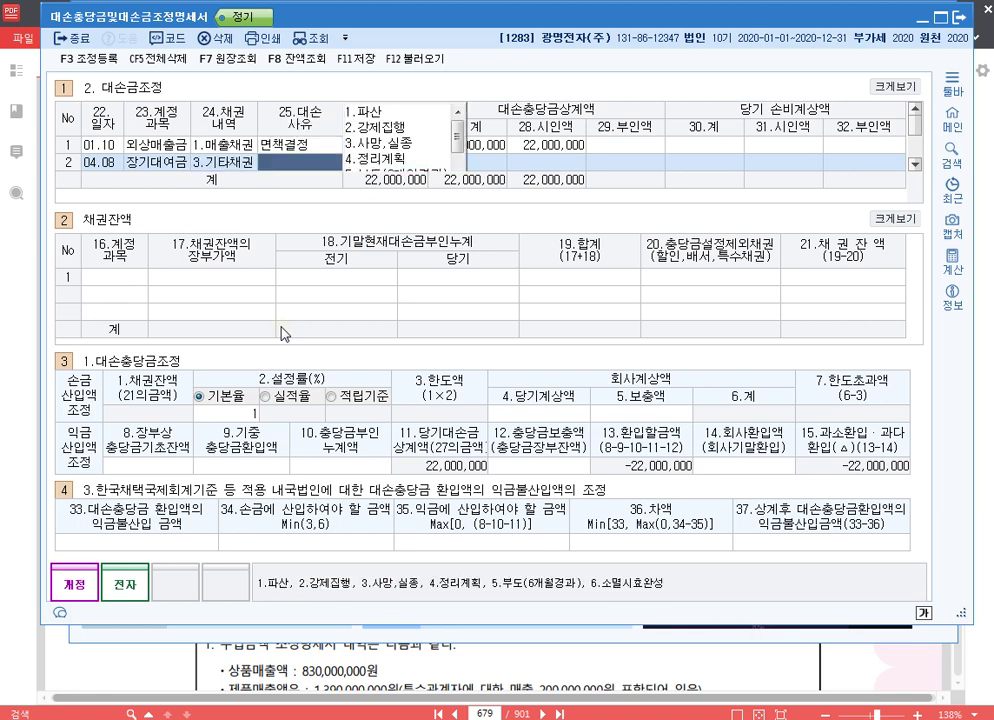
text(3)
key(Return)
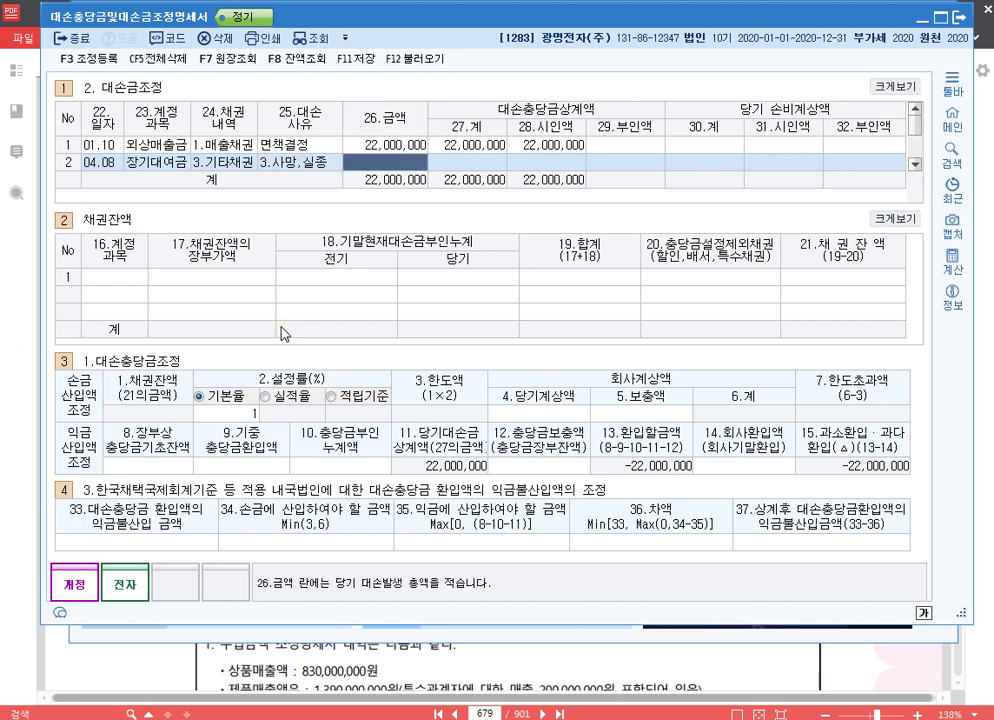
Complete 대손금조정 row 2 with 금액 15,000,000 and 대손충당금상계액 시인액 15,000,000.
text(15000000)
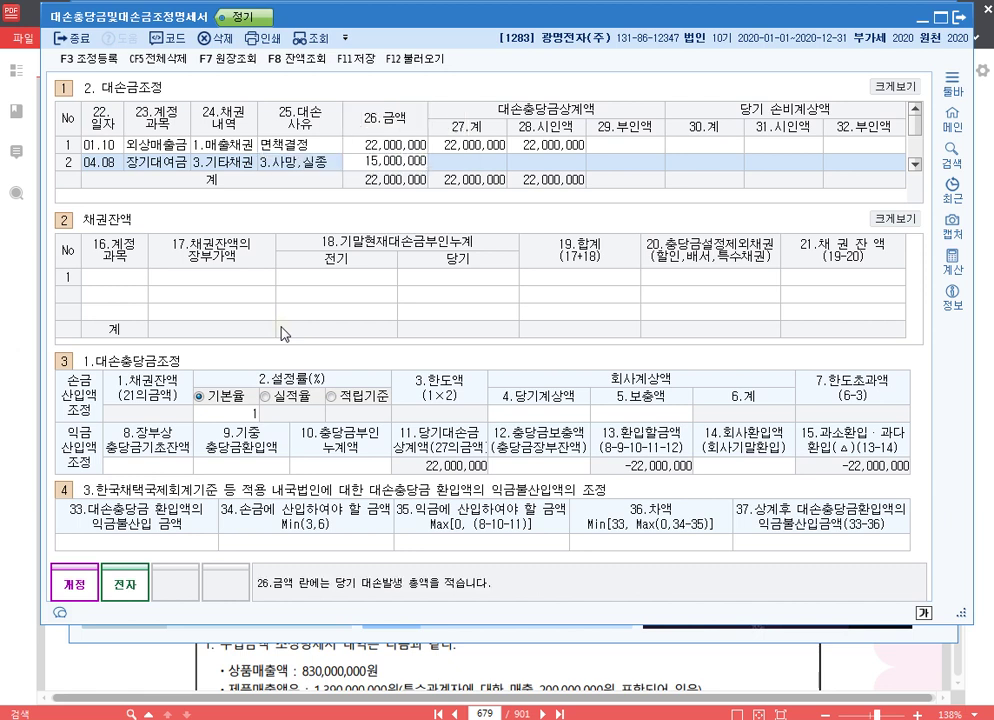
key(Return)
text(15000000)
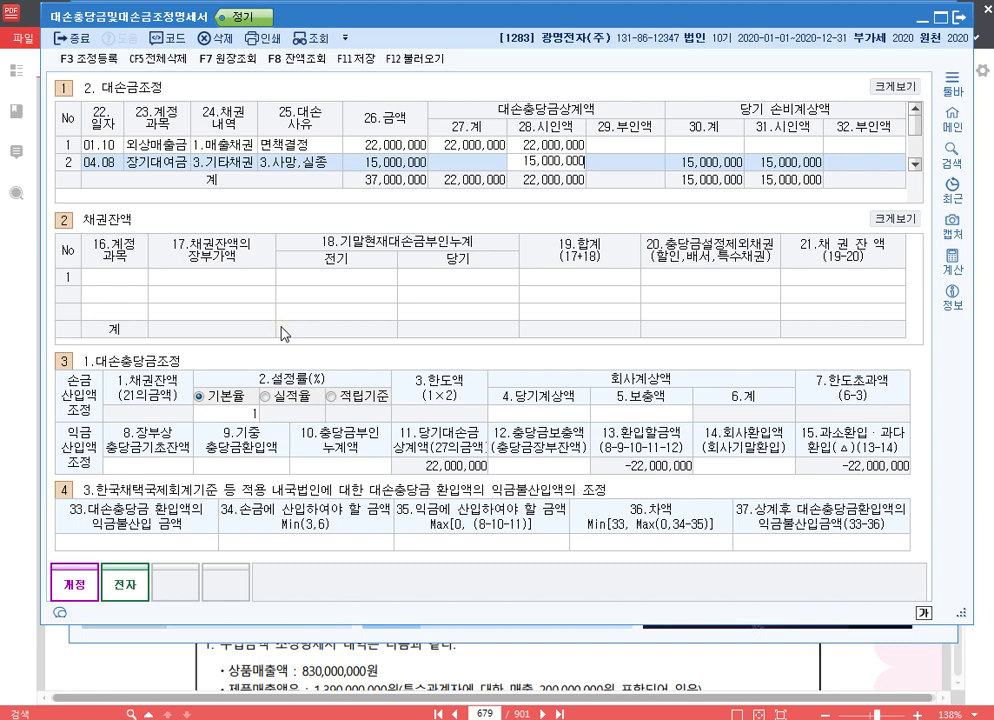
key(Return)
key(Return)
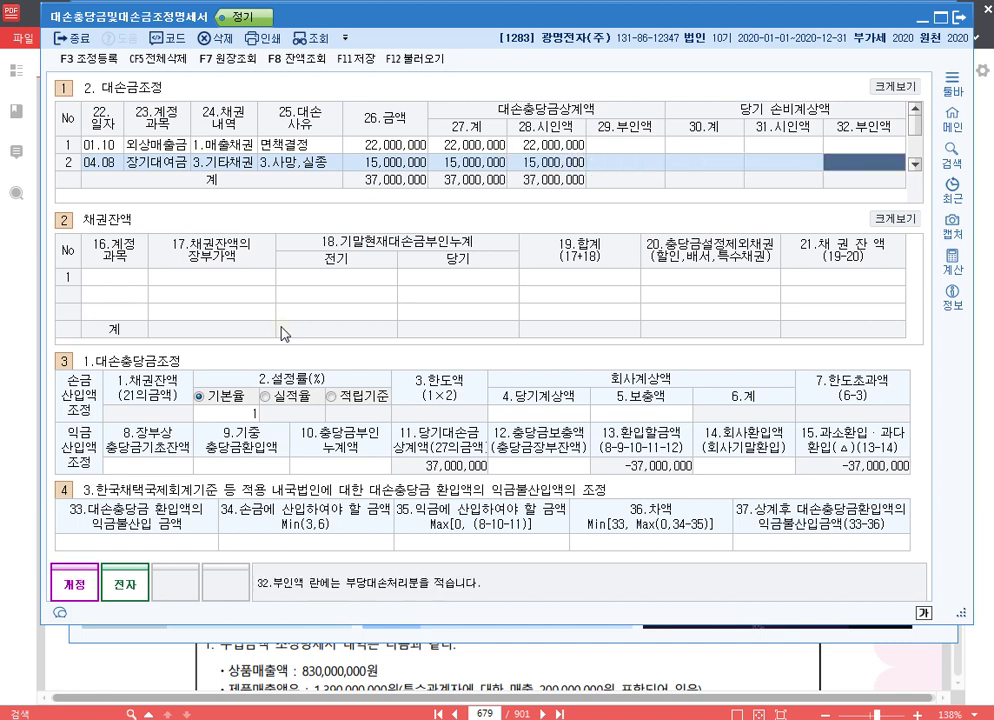
key(Return)
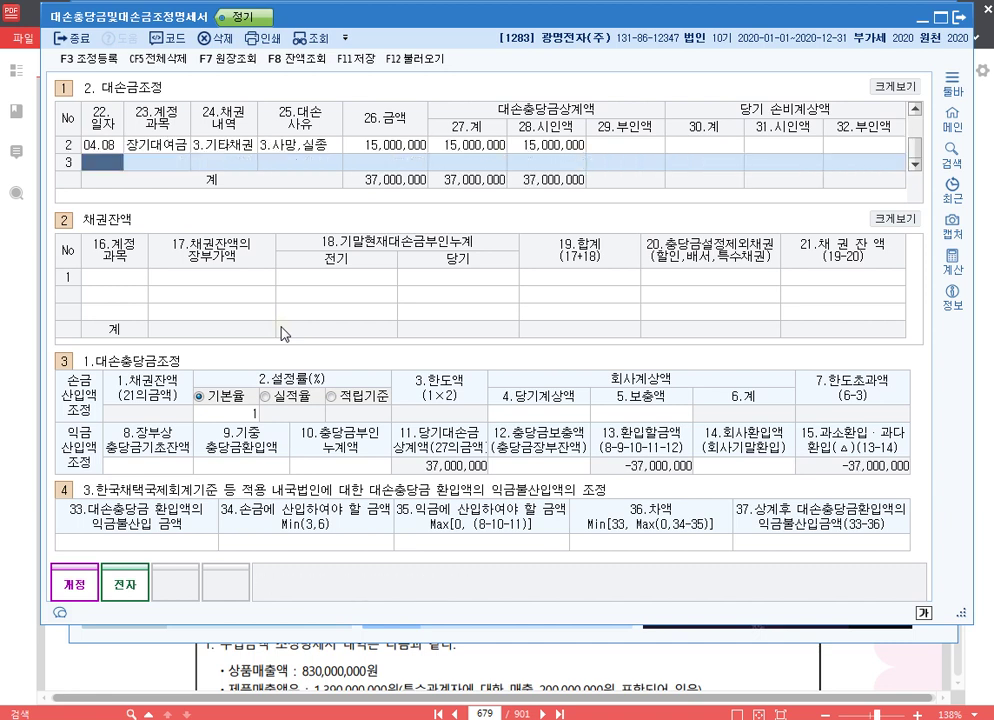
Start 대손금조정 row 3 with date 10.04, 받을어음 (110), 1.매출채권 and 대손사유 부도6개월미경과.
text(1004)
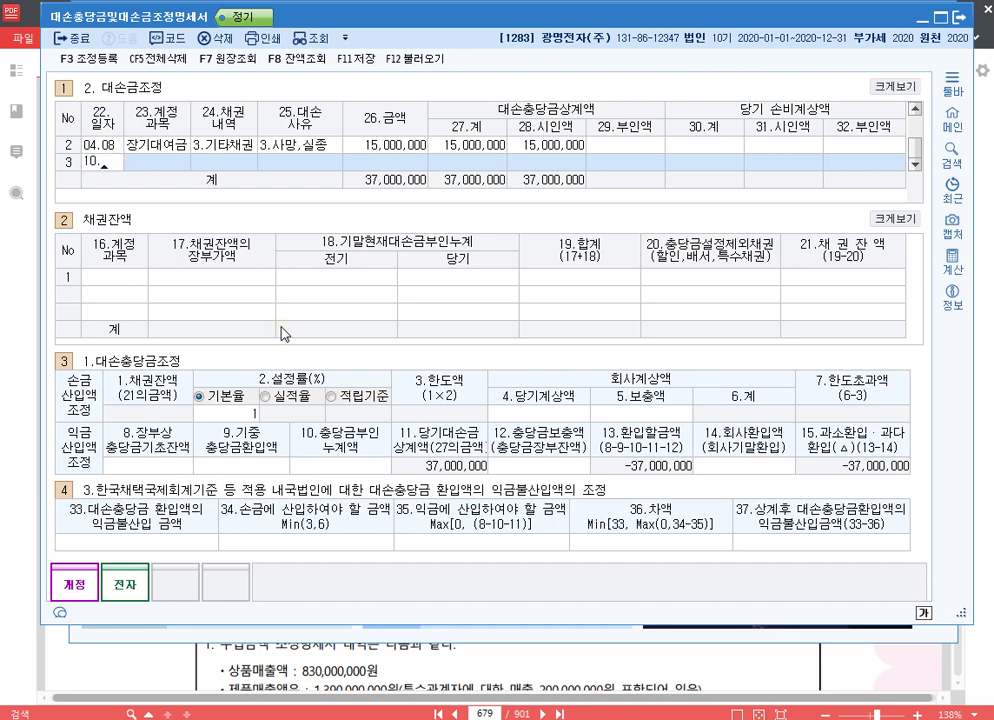
key(Return)
text(110)
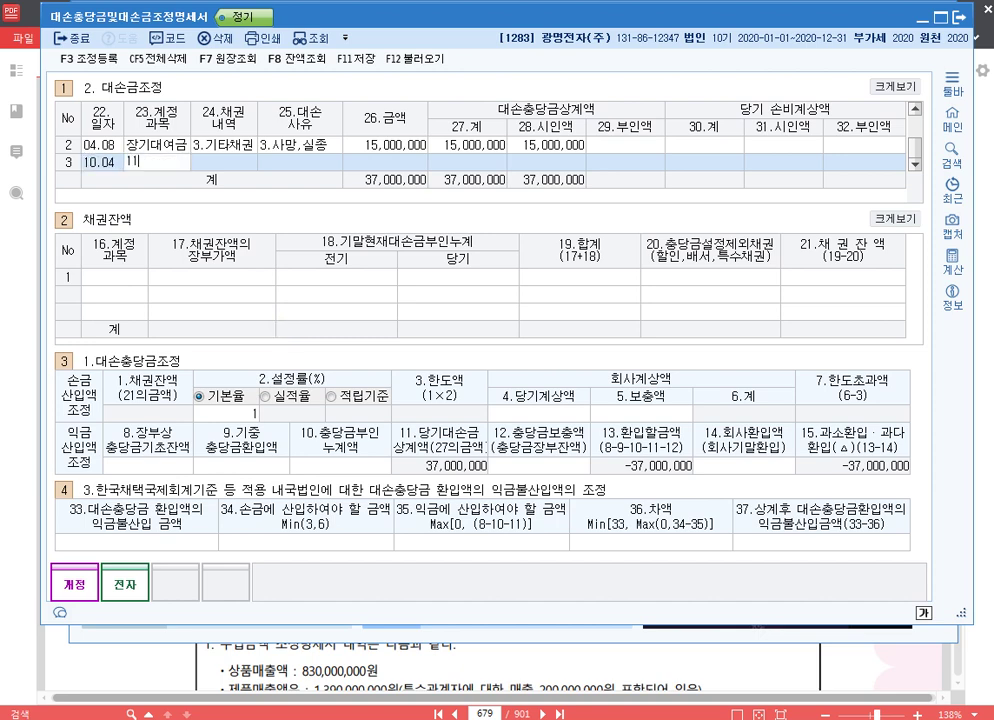
key(Return)
text(1)
key(Return)
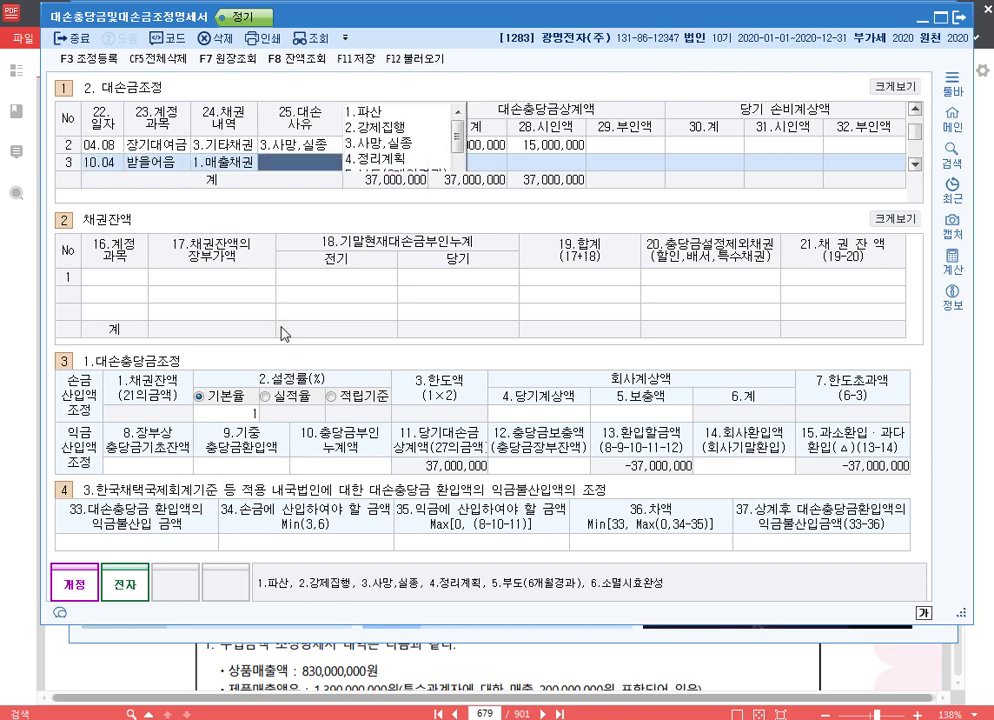
text(5)
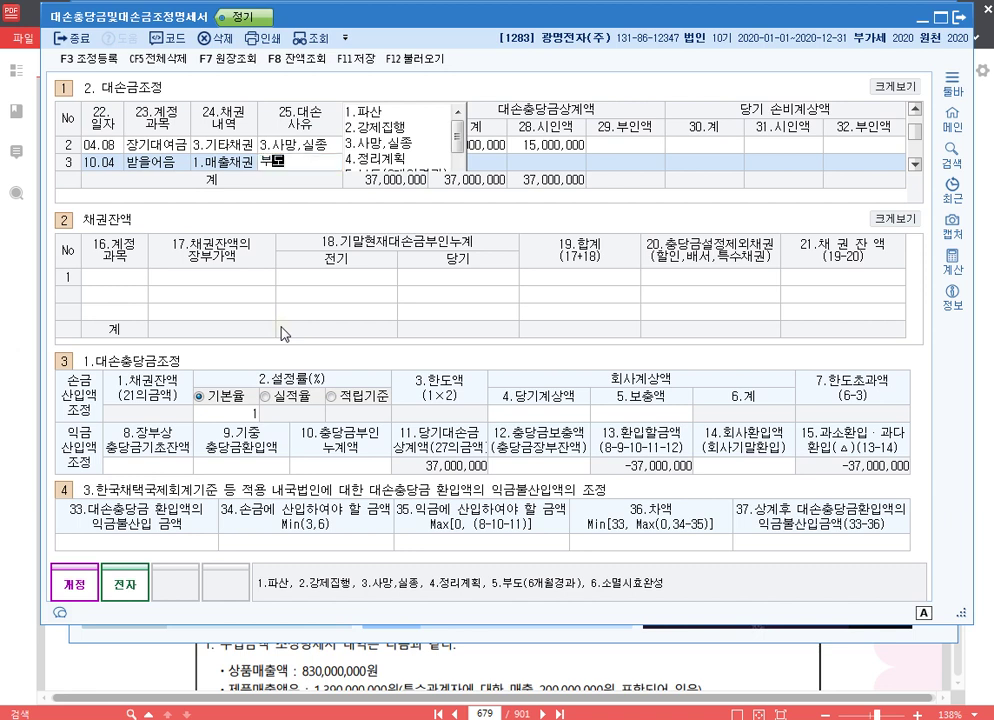
text(미경과)
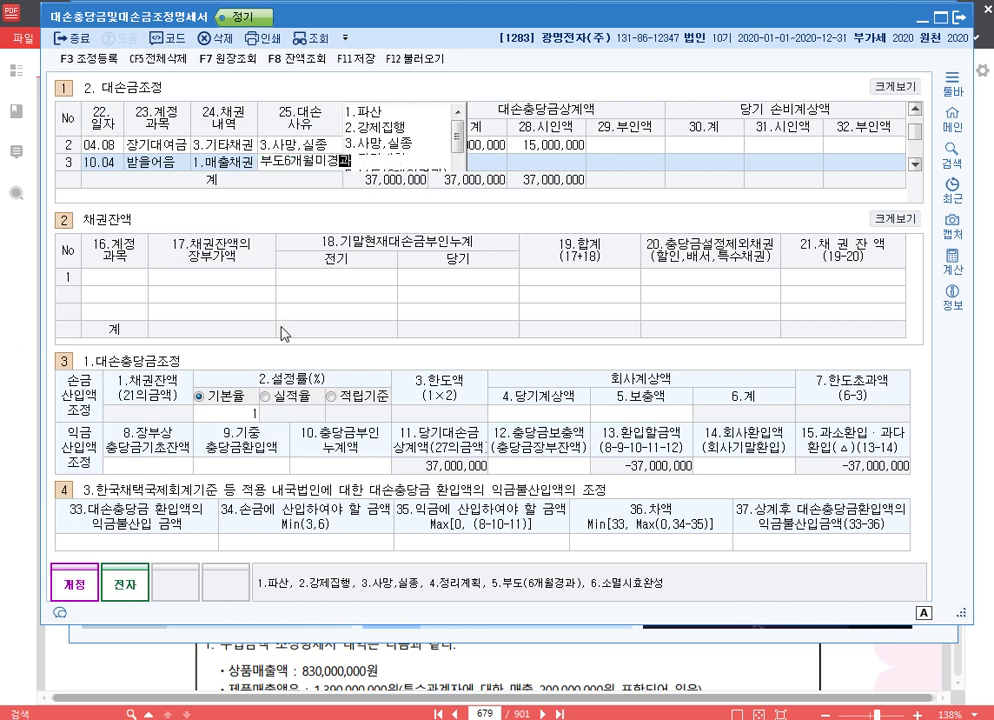
key(Return)
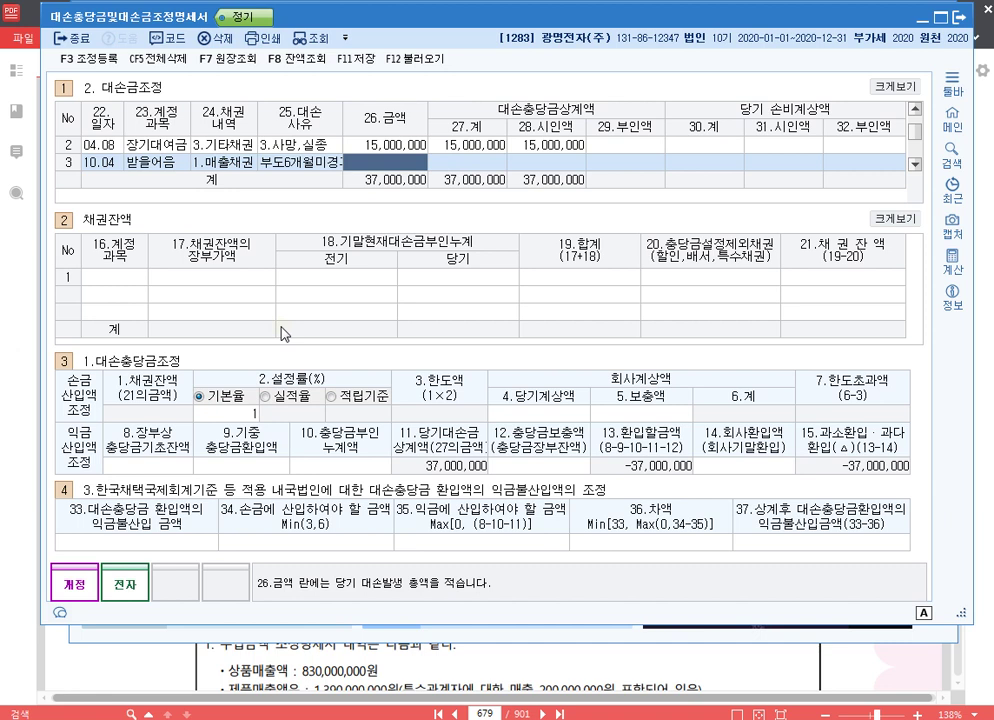
Complete row 3 with 금액 25,000,000 and 대손충당금상계액 부인액 25,000,000, and check all rows in the enlarged 대손금조정 table.
text(25000000)
key(Return)
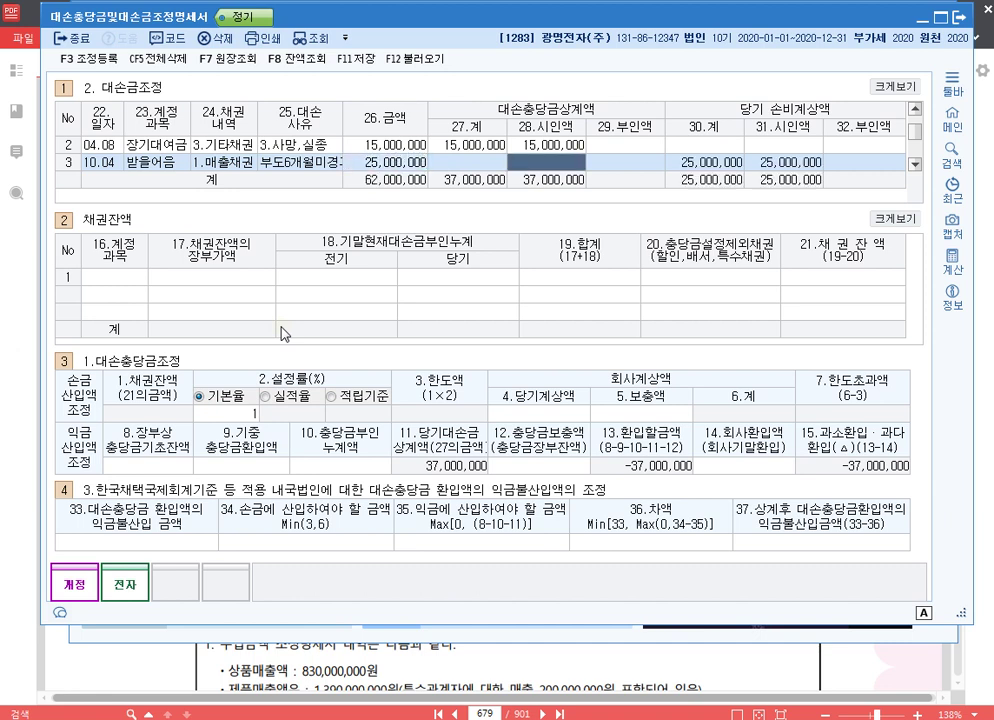
key(Return)
text(25000000)
key(Return)
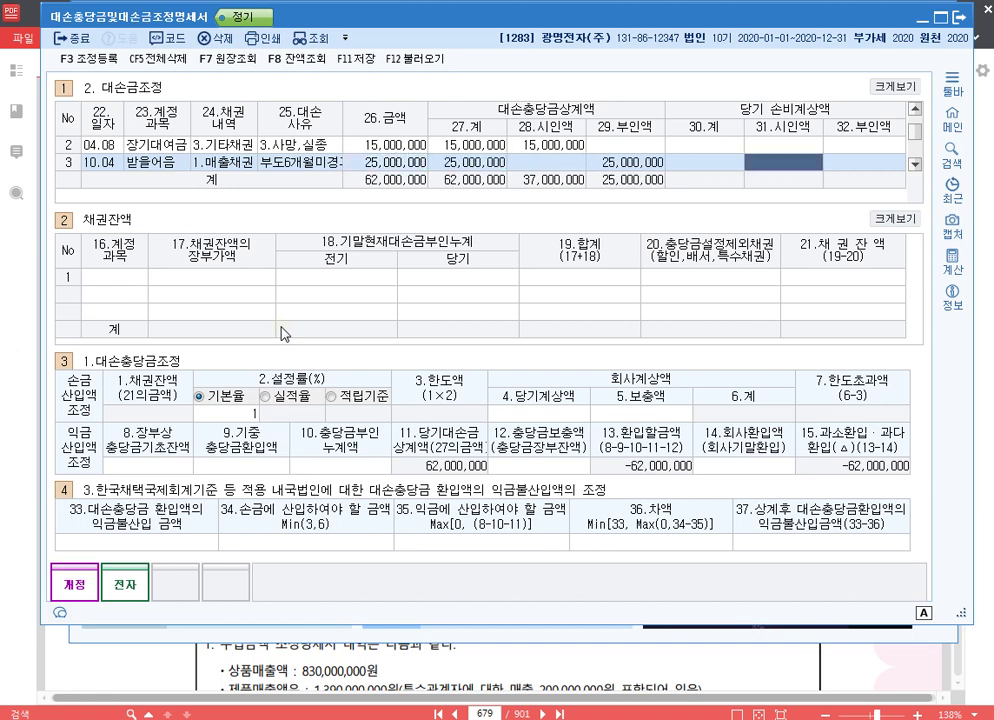
click(893, 86)
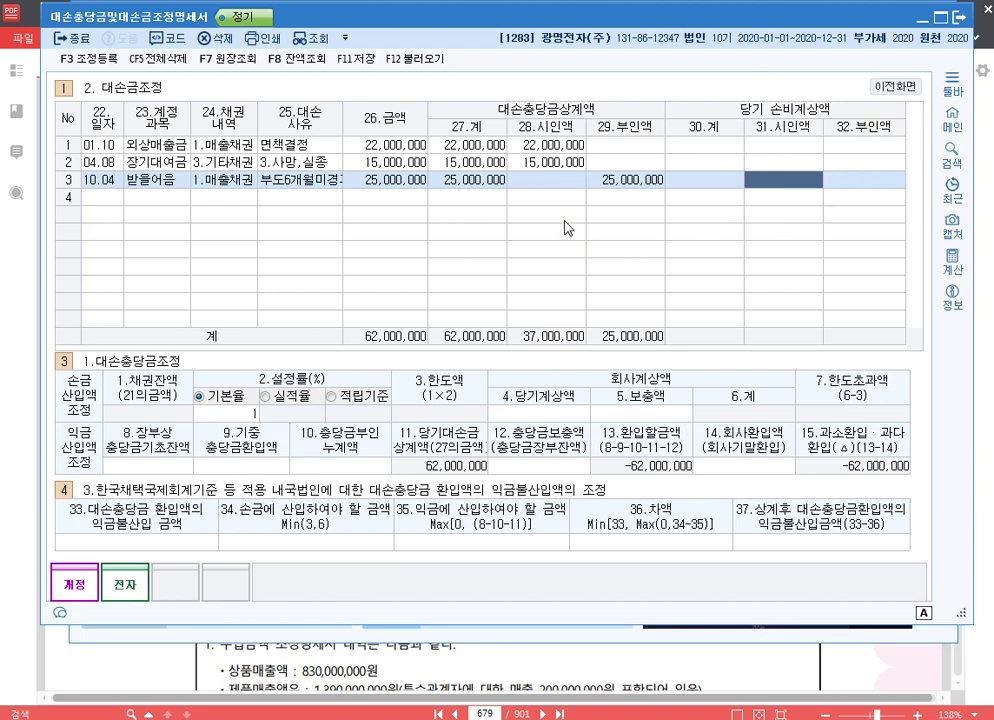
click(895, 86)
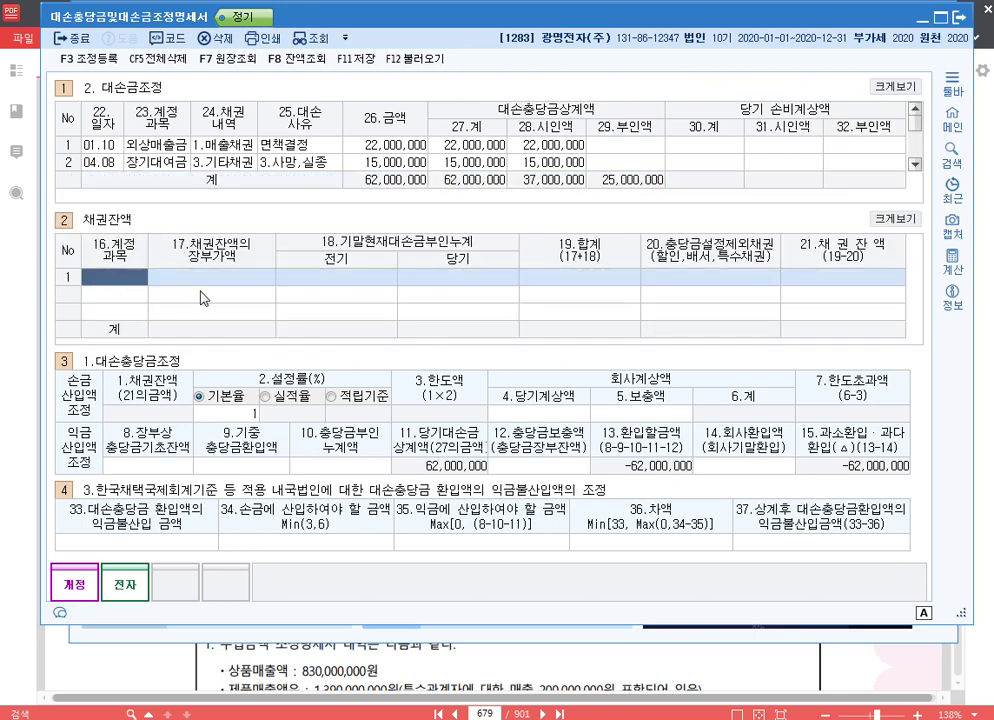
Fill 채권잔액 row 1 with 외상매출금 and 장부가액 927,373,000.
key(Return)
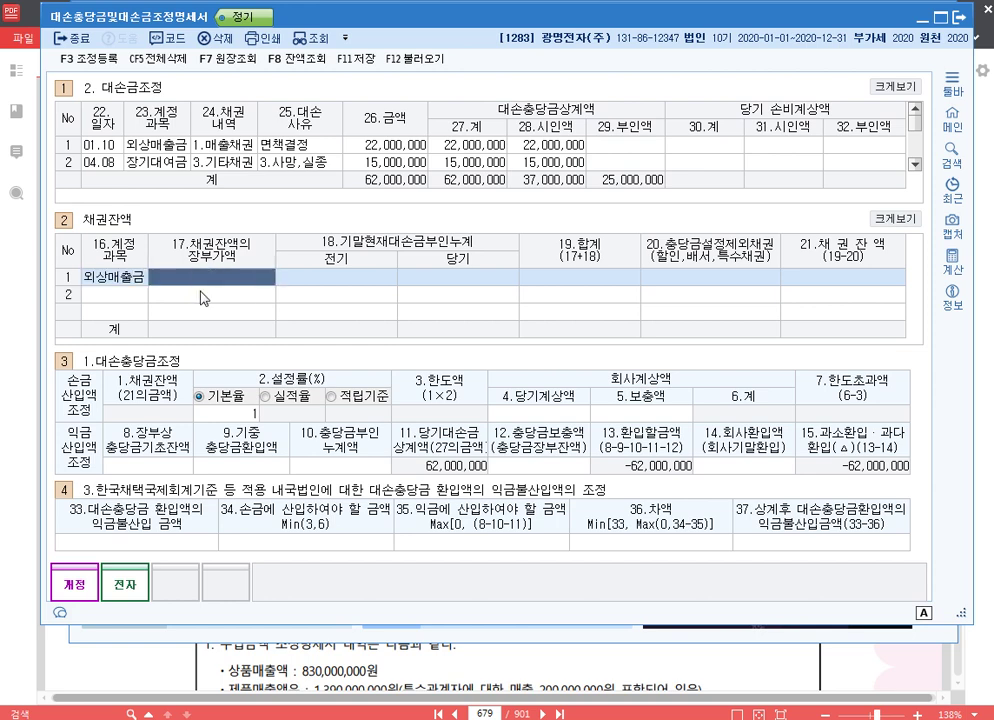
text(92737)
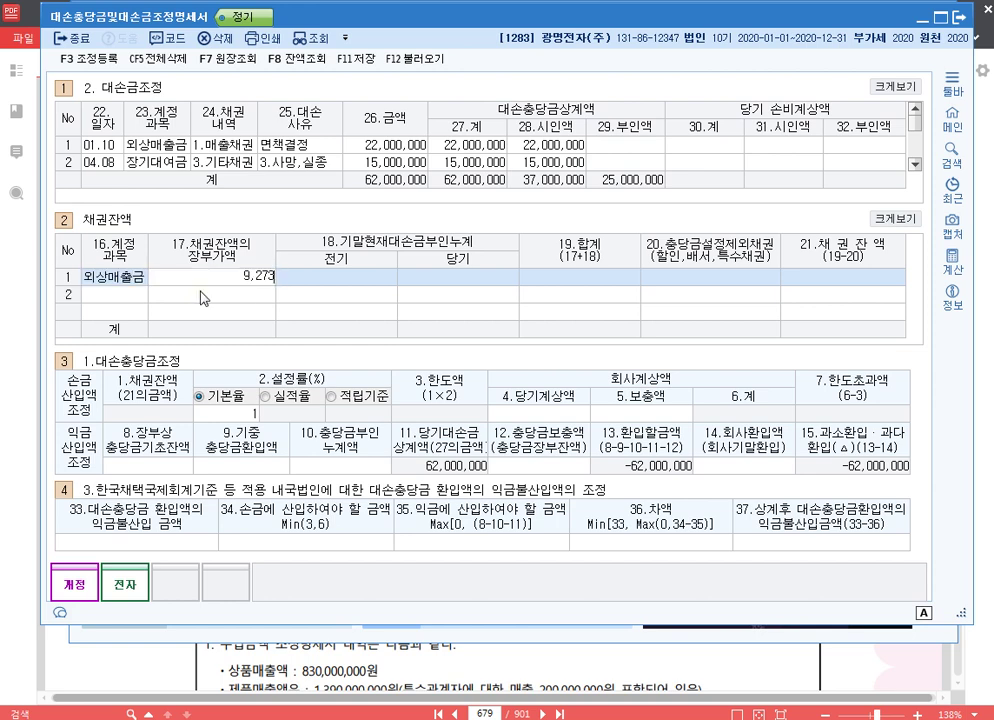
text(3730000)
key(Return)
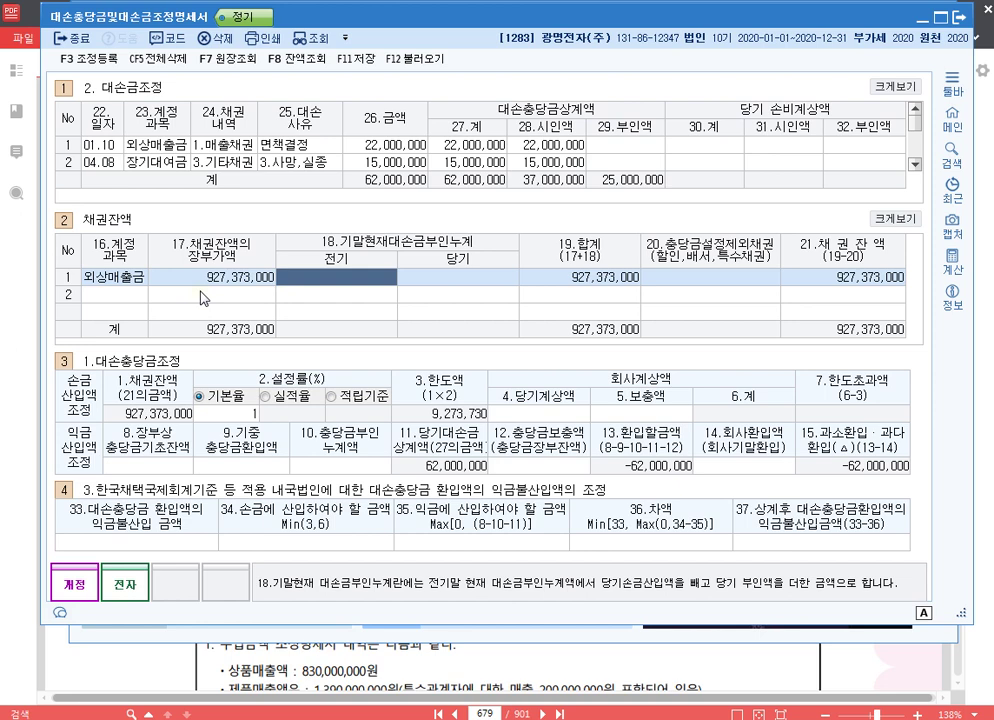
key(Return)
key(Return)
key(Return)
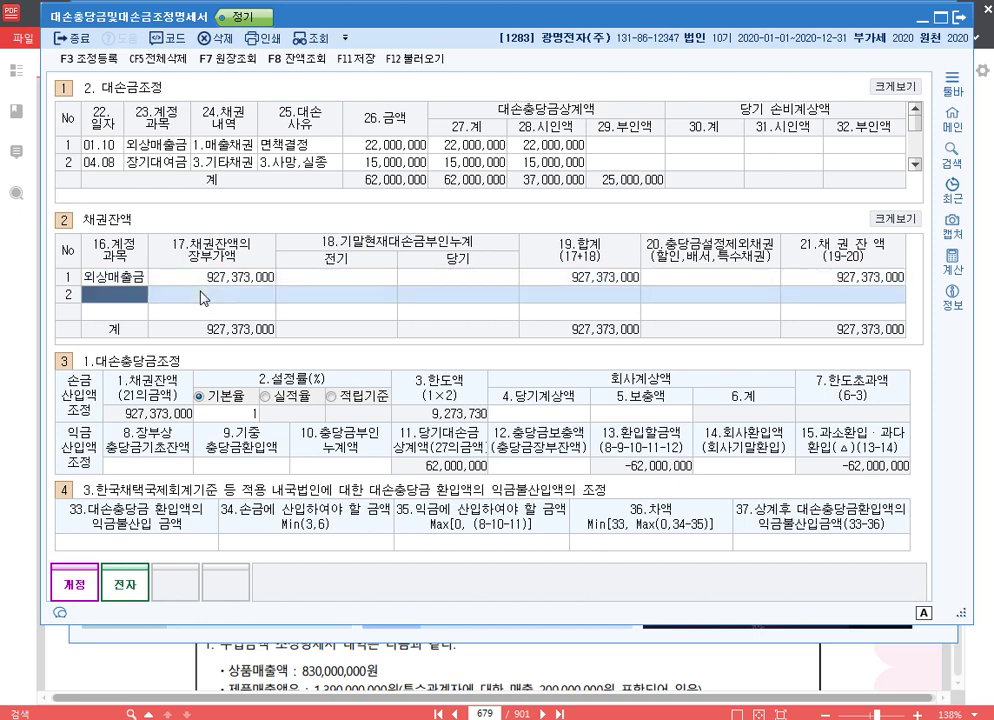
Fill 채권잔액 row 2 with 받을어음 (110) and 장부가액 172,000,000, keeping the 당기 대손금부인누계 amount.
text(1.1)
text(0)
key(Return)
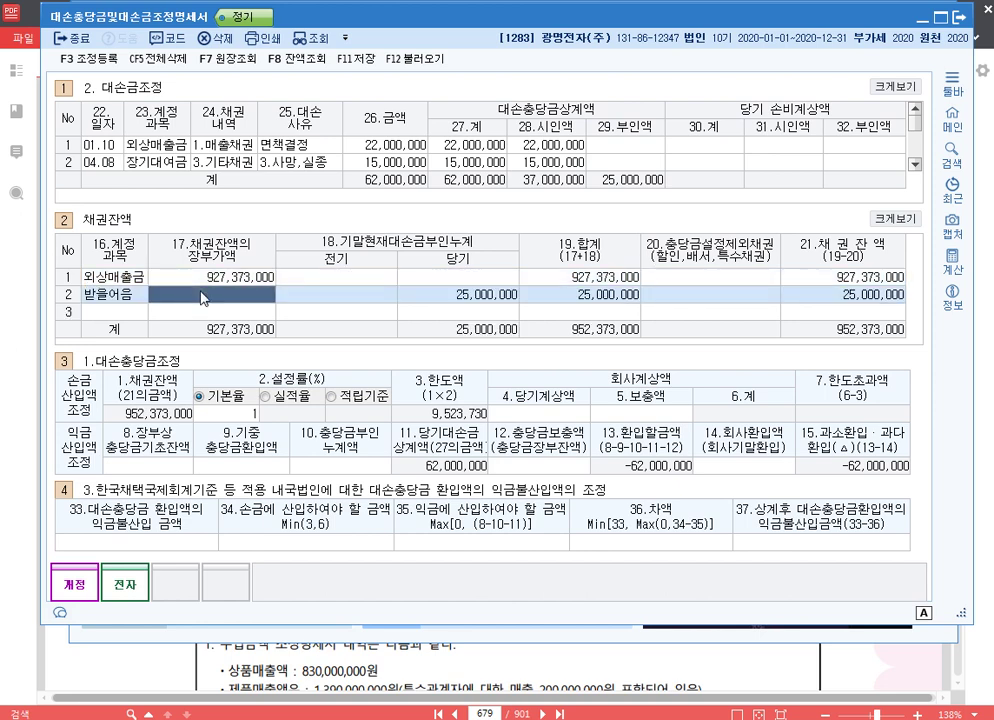
text(1)
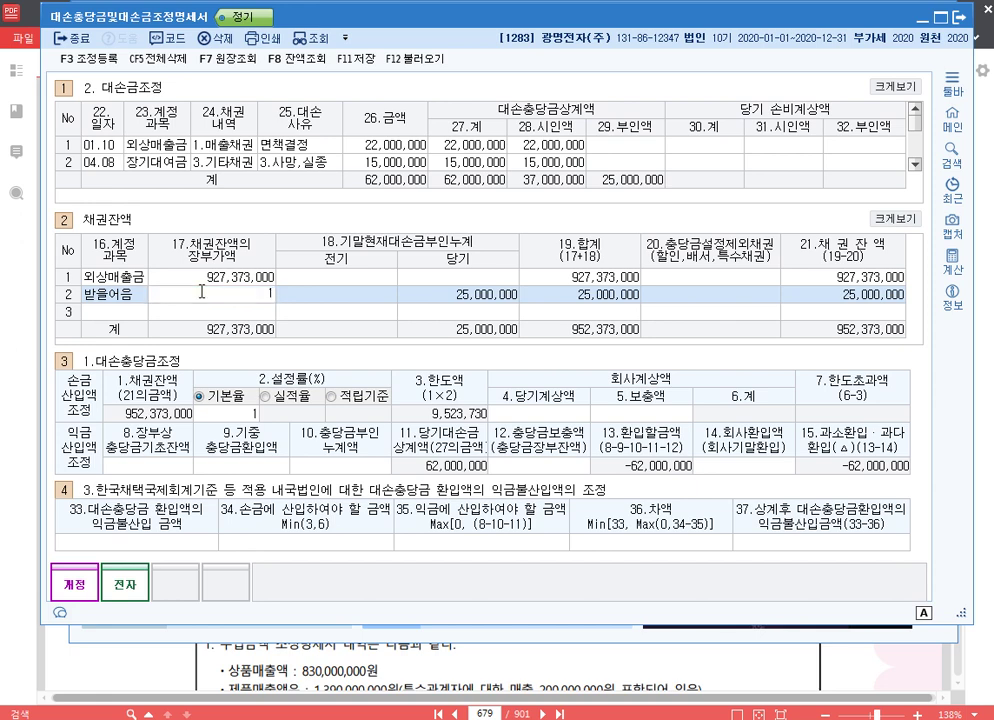
text(72,000,000)
key(Return)
key(Return)
key(Return)
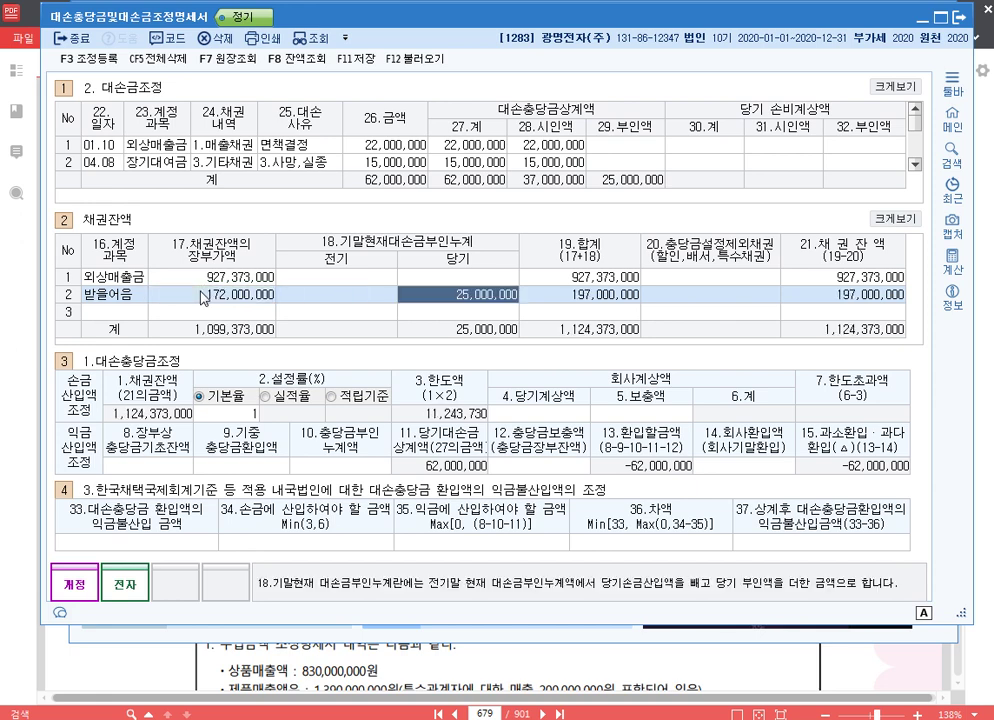
key(Return)
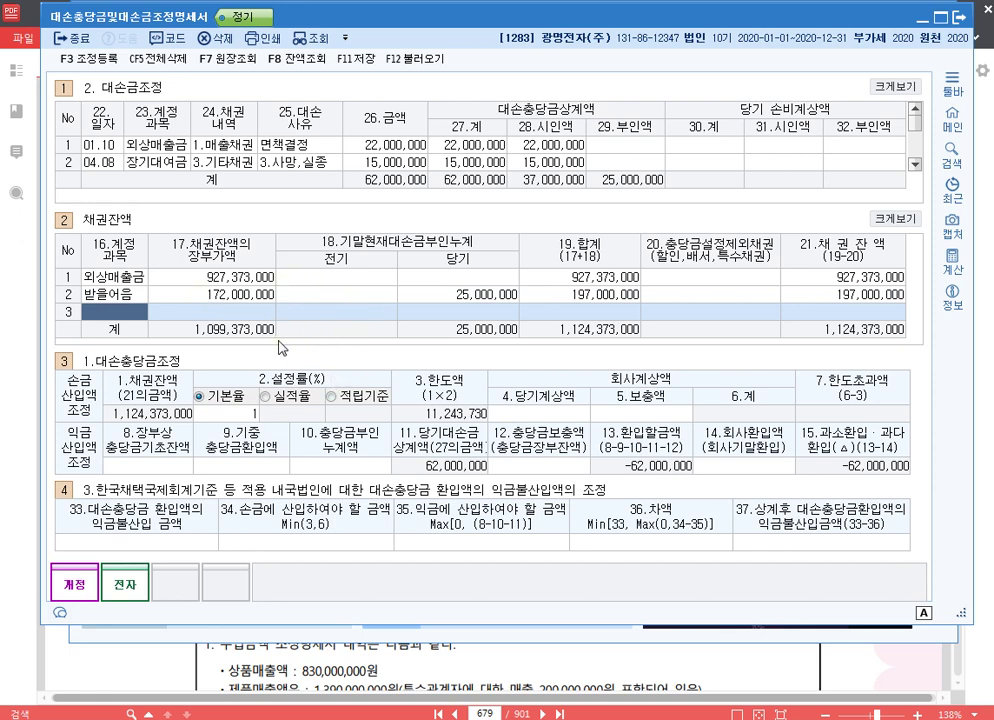
In 대손충당금조정, keep 설정률 at 기본율 1% and set 8.장부상 충당금기초잔액 to 72,000,000.
click(255, 412)
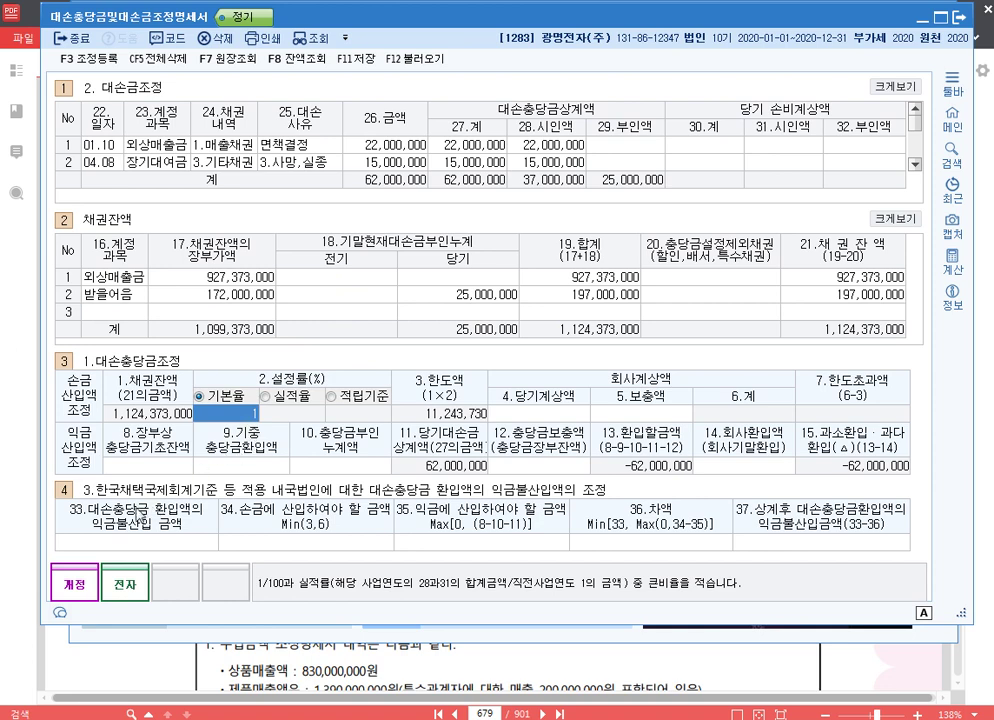
click(182, 469)
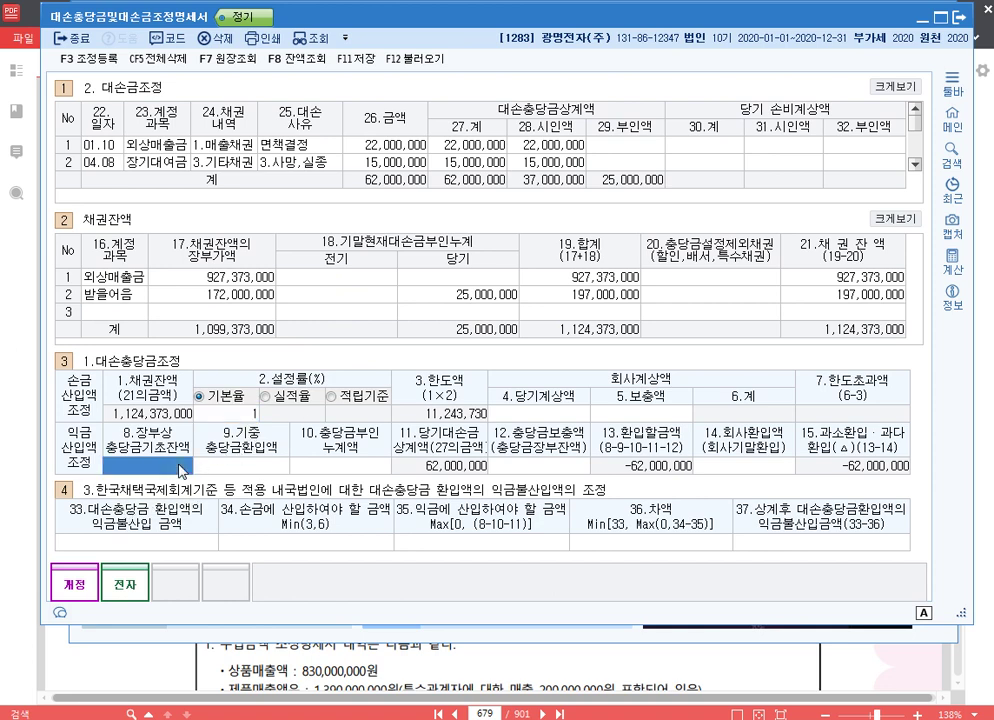
click(182, 469)
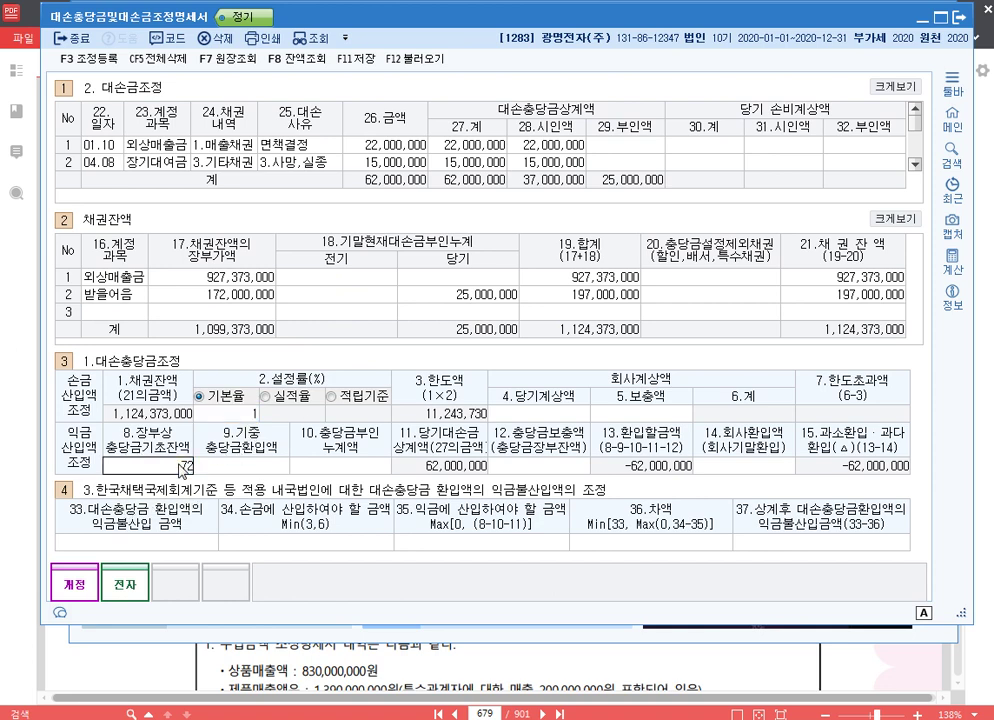
text(72000000)
key(Return)
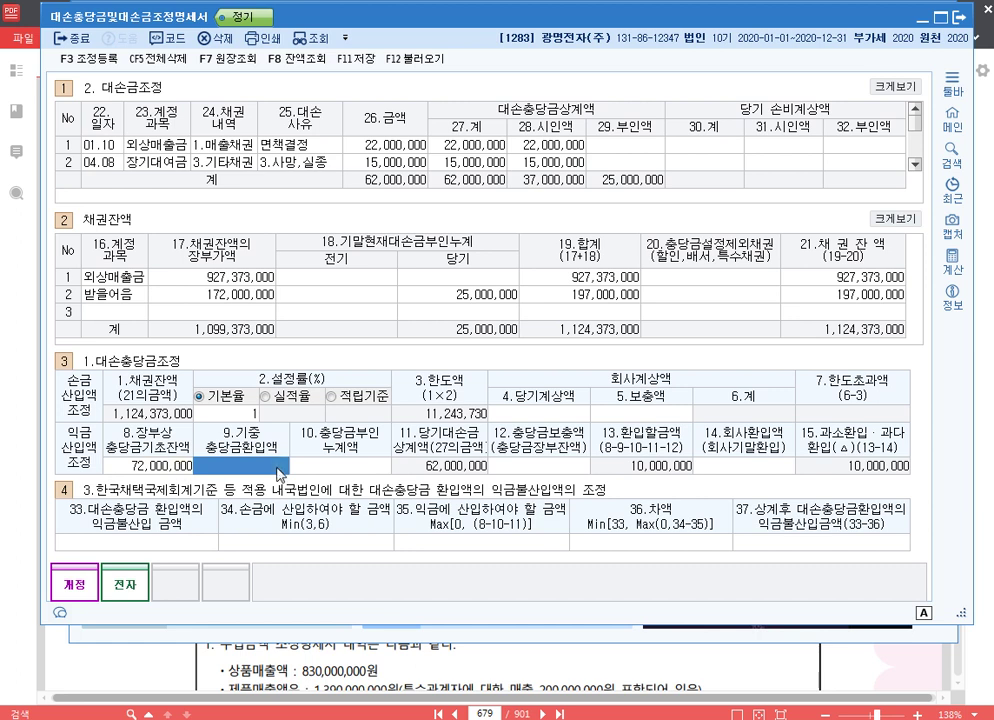
Set 4.당기계상액 under 회사계상액 to 25,328,000.
click(527, 414)
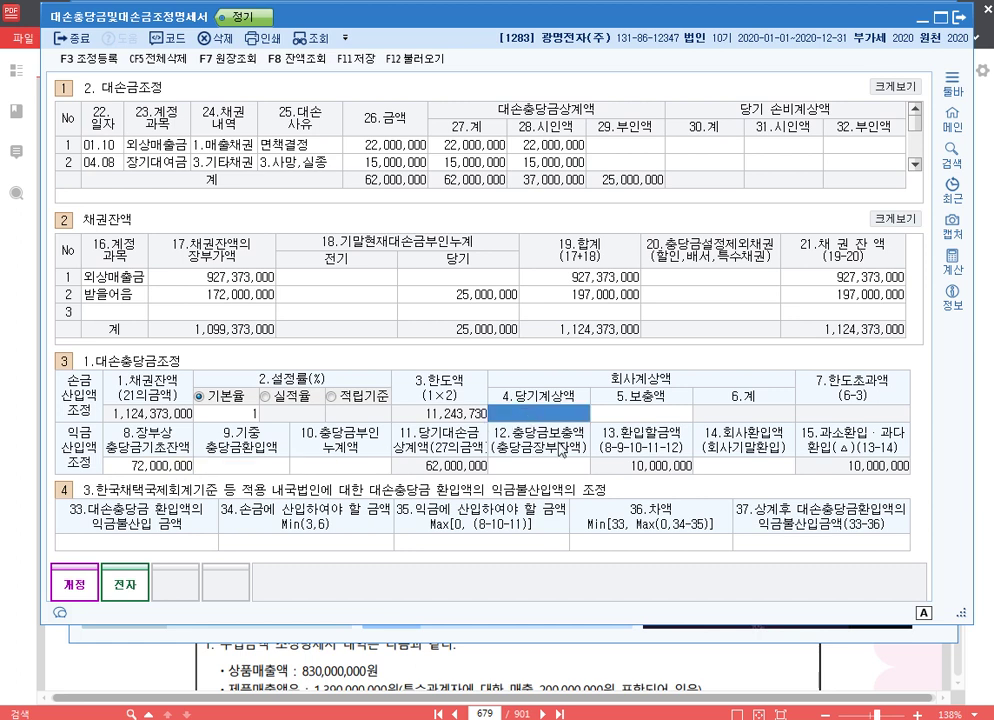
text(25328000)
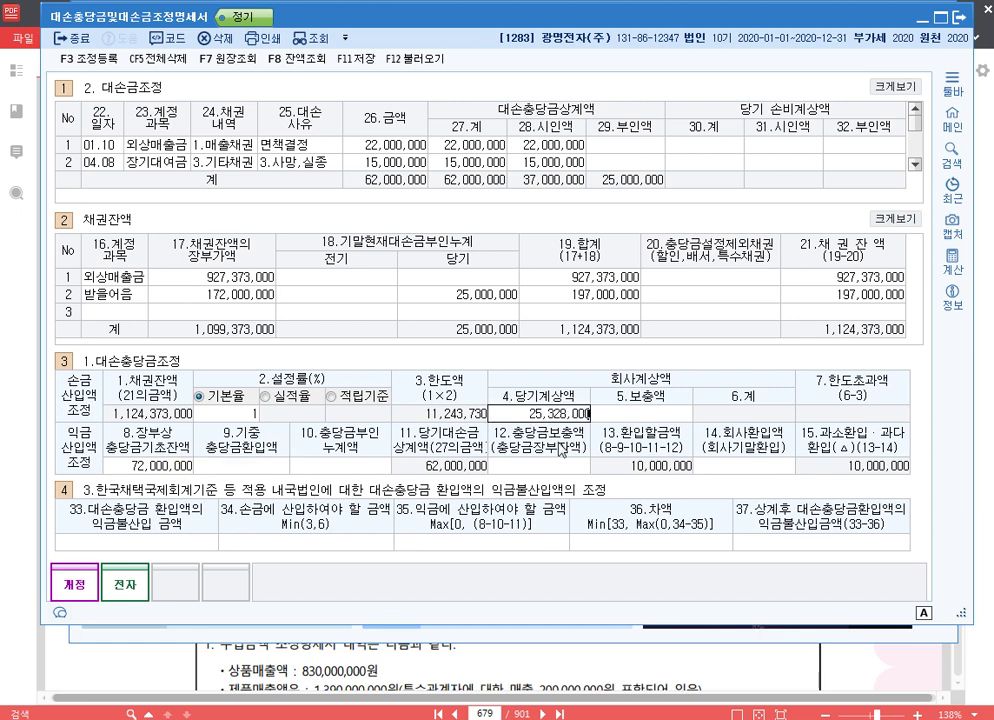
key(Return)
key(Left)
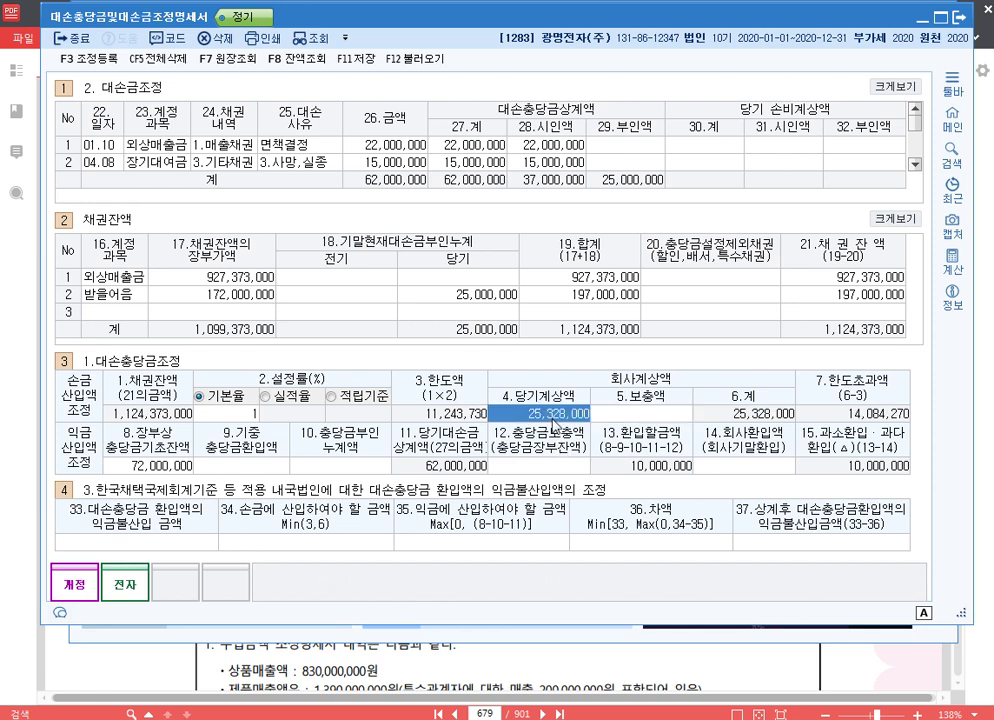
Set 10.충당금부인 누계액 to 13,250,000 and 12.충당금보충액 to 10,000,000.
click(366, 467)
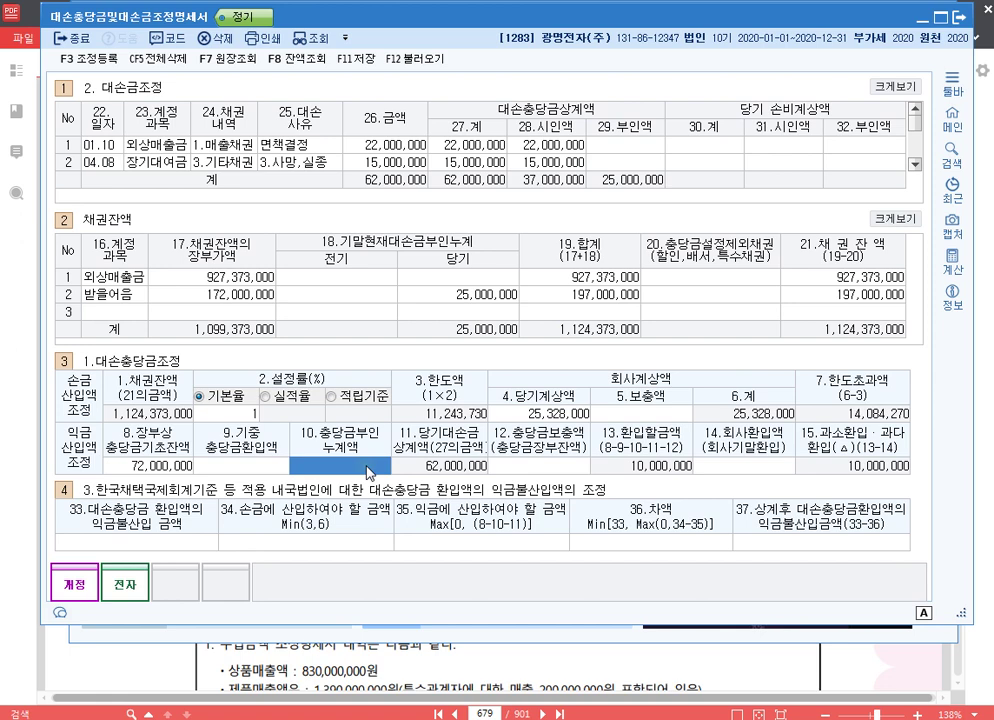
text(13250000)
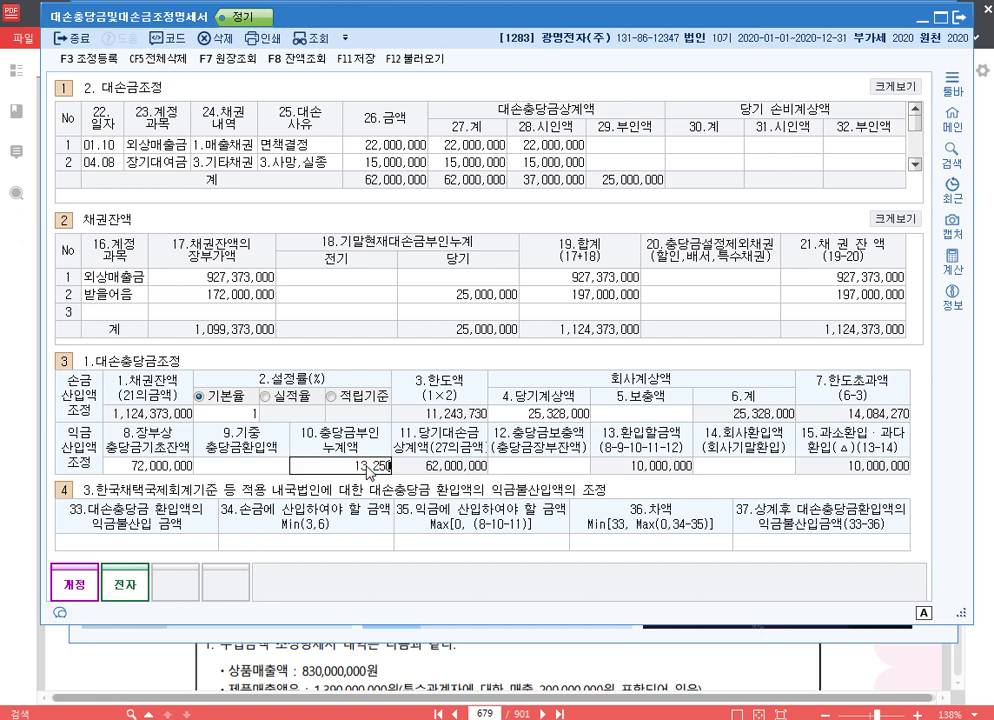
key(Return)
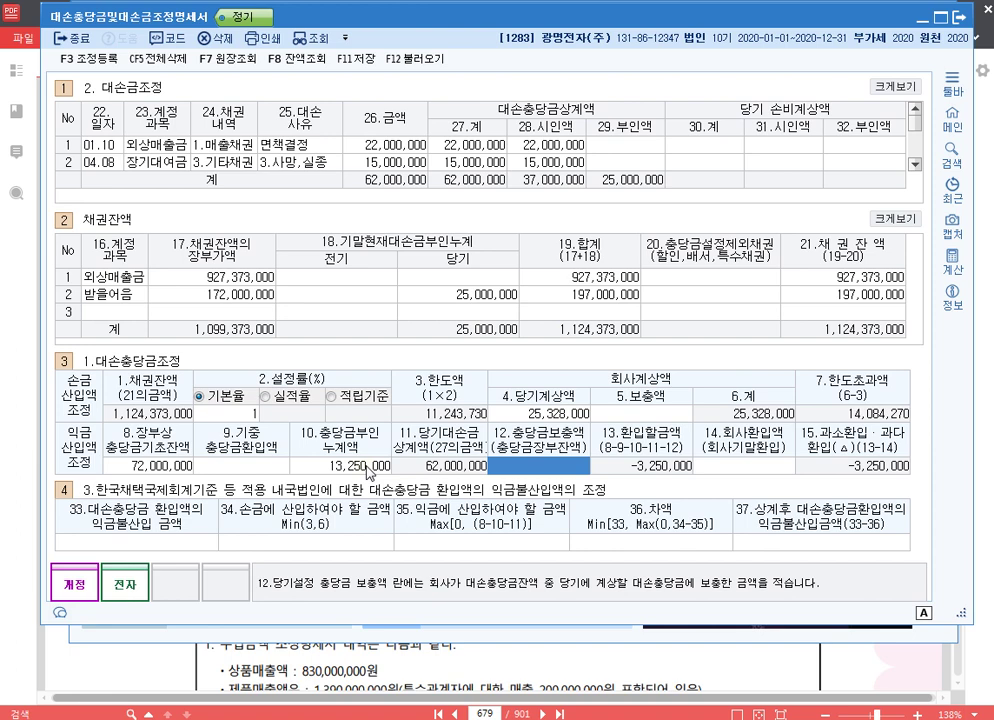
text(10000000)
key(Return)
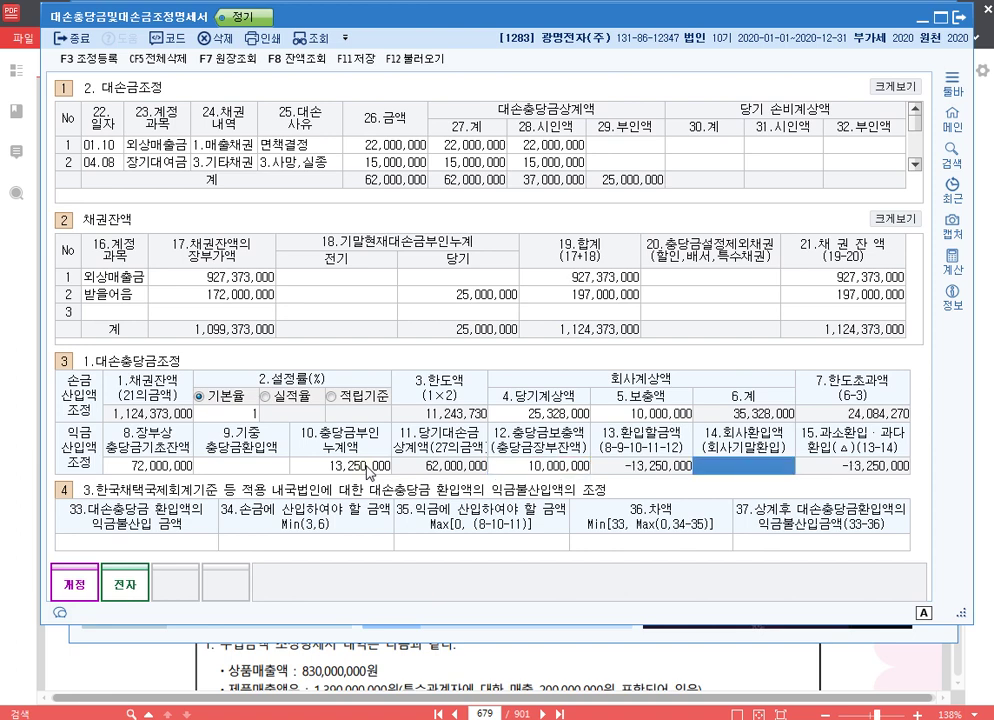
key(Left)
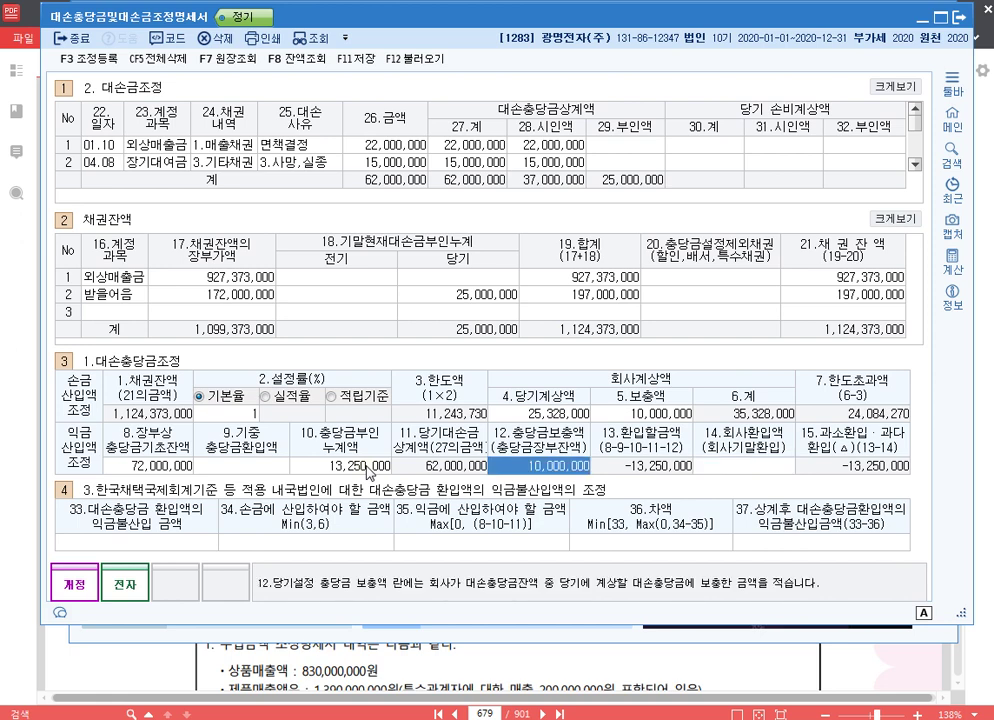
click(374, 466)
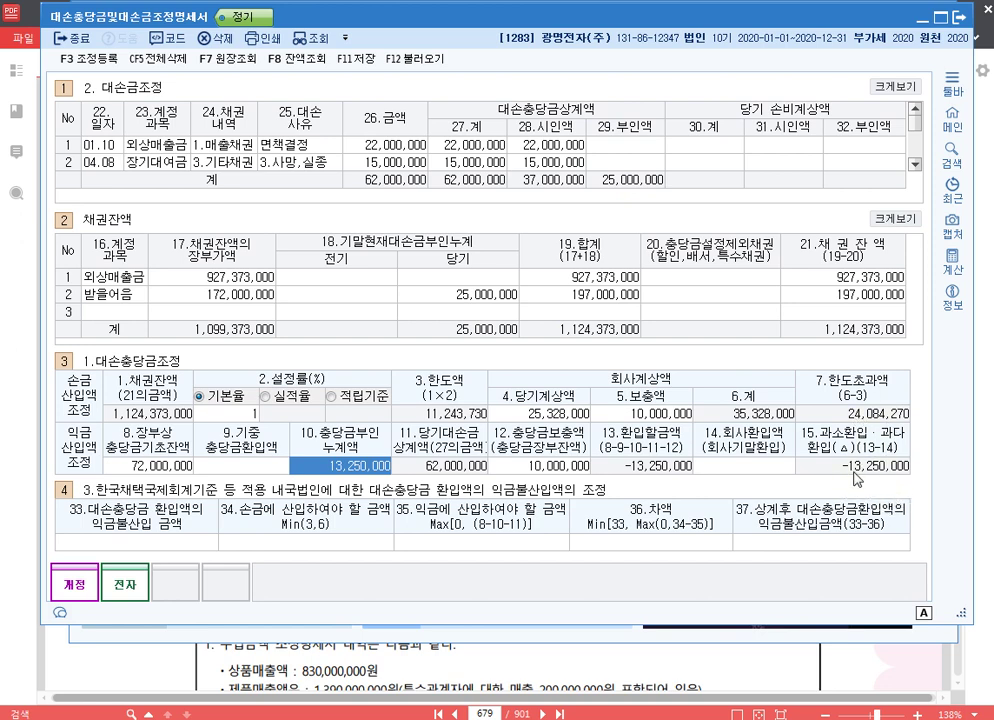
In 조정 등록, register 대손금부인 of 25,000,000 with 유보발생 under 익금산입 및 손금불산입.
key(F3)
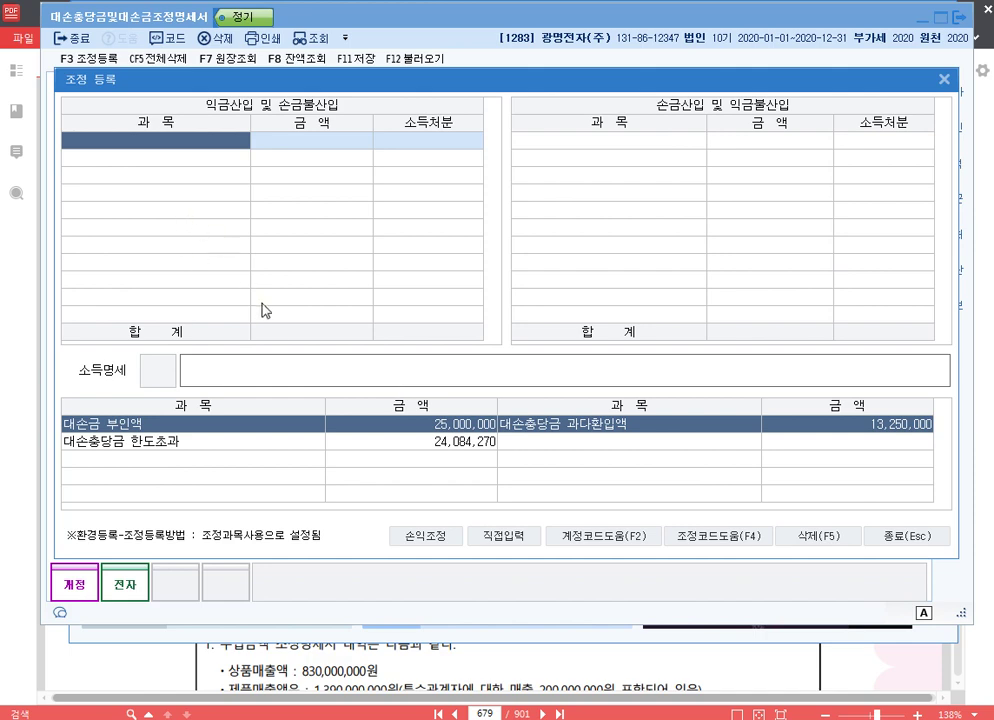
key(F4)
key(Return)
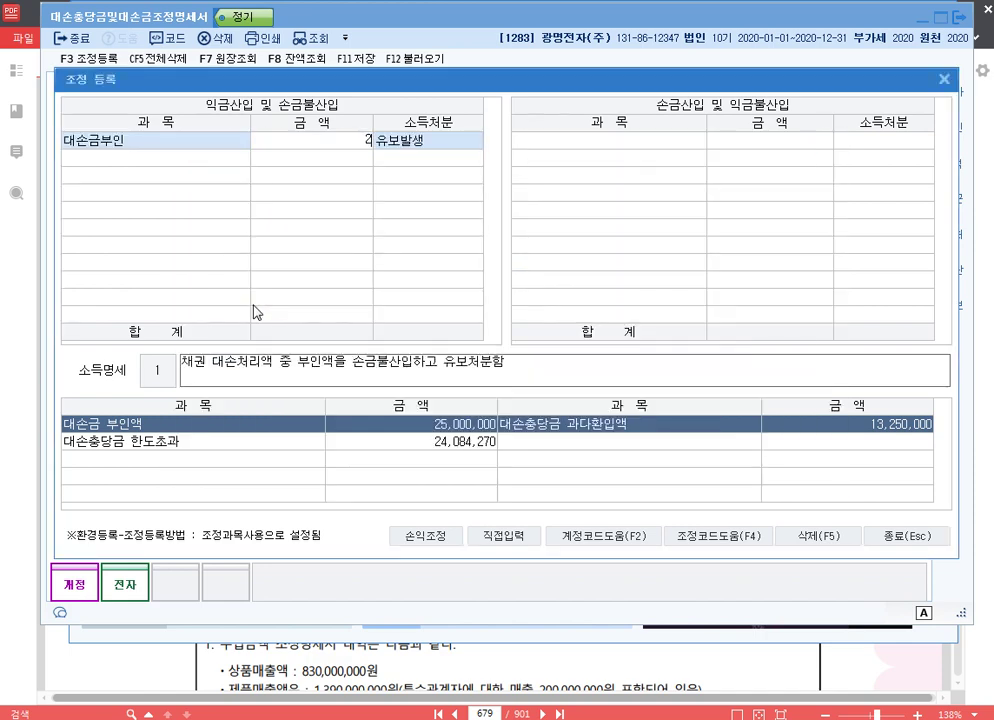
text(25000000)
key(Return)
key(Return)
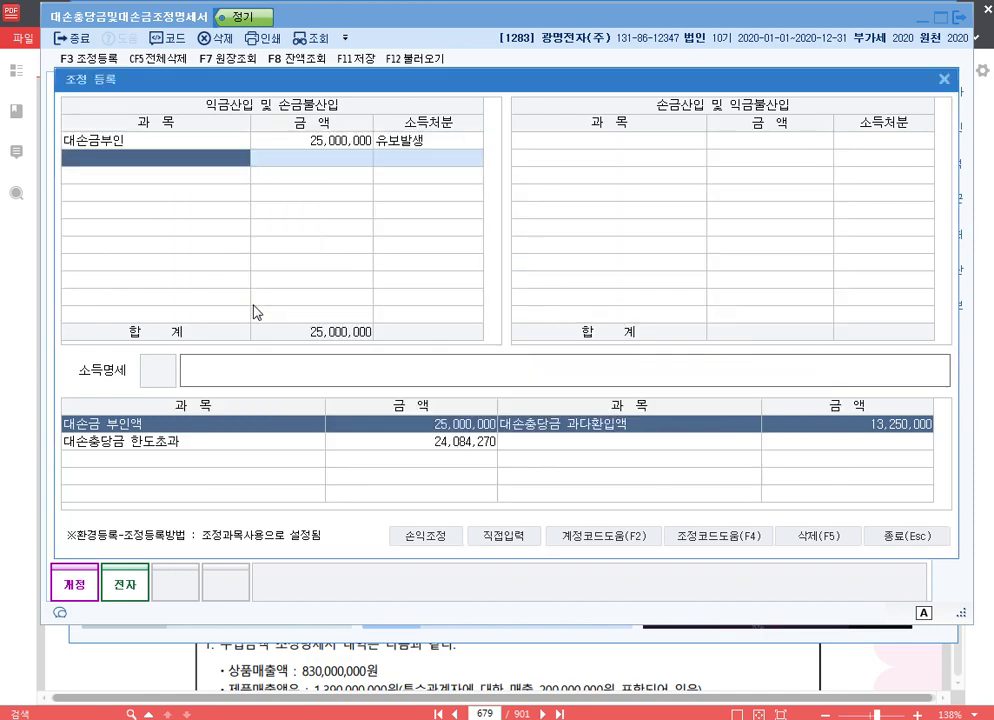
Register 대손충당금한도초과 of 24,084,270 with 유보발생 under 익금산입 및 손금불산입.
key(F4)
key(Down)
key(Down)
key(Return)
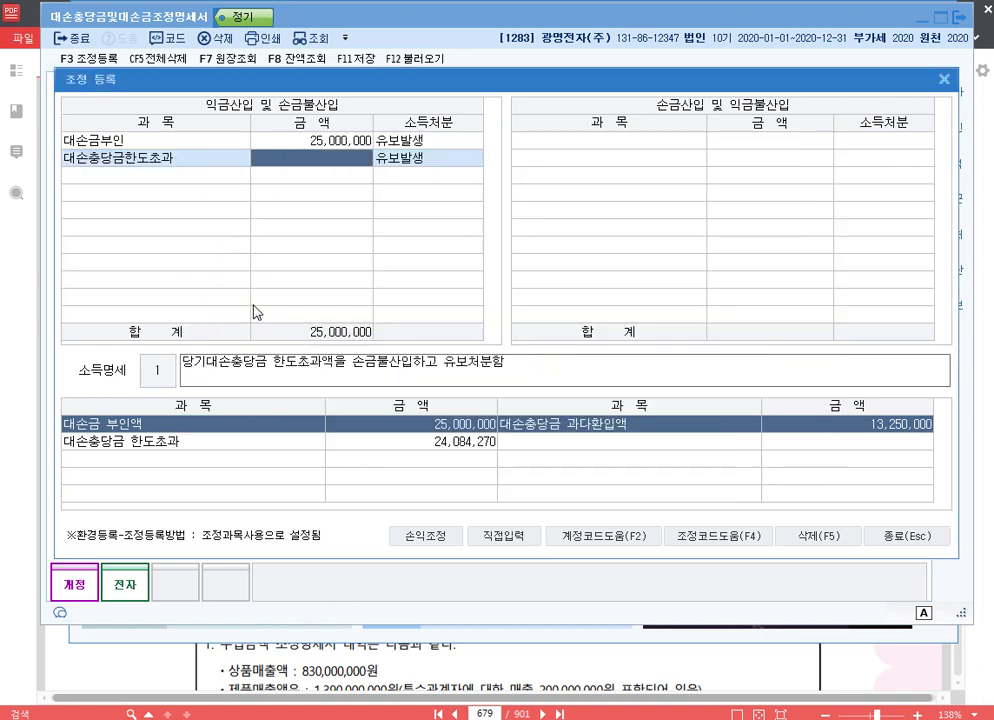
text(24084270)
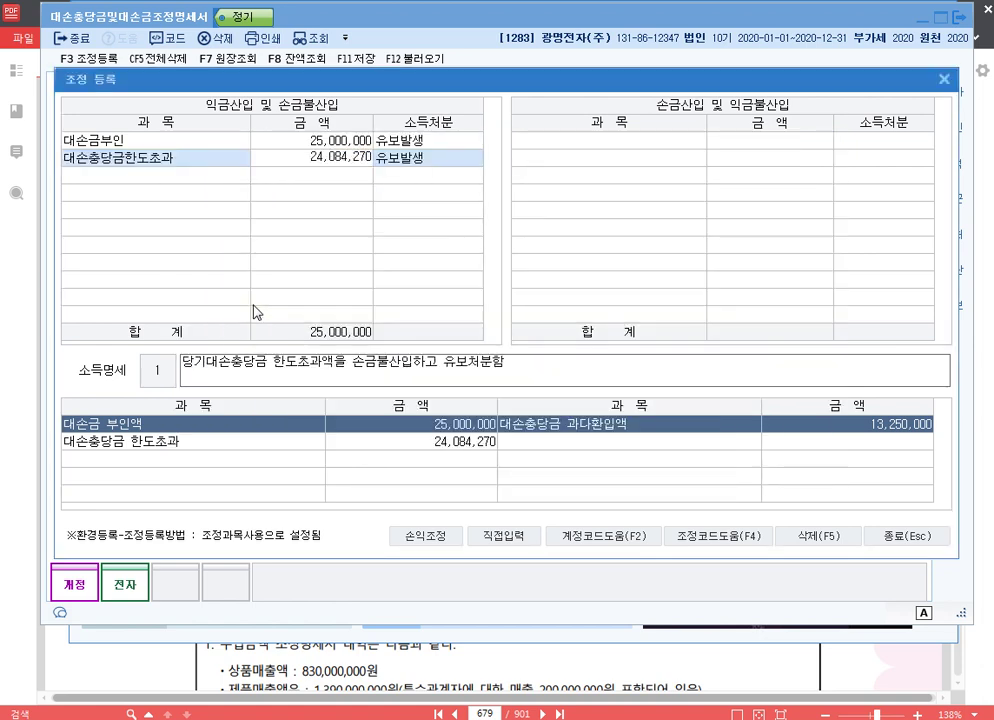
key(Return)
key(Return)
Register 전기대손충당금한도초과 of 13,250,000 with 유보감소 under 손금산입 및 익금불산입, and close the statement.
key(Return)
key(F4)
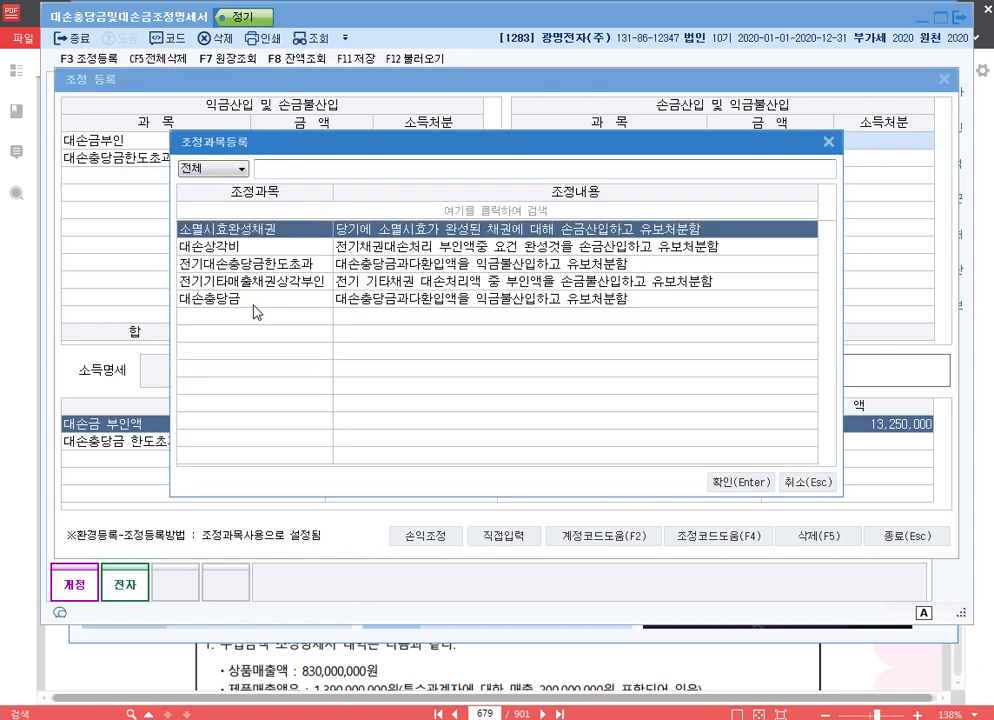
key(Down)
key(Down)
key(Return)
text(13250000)
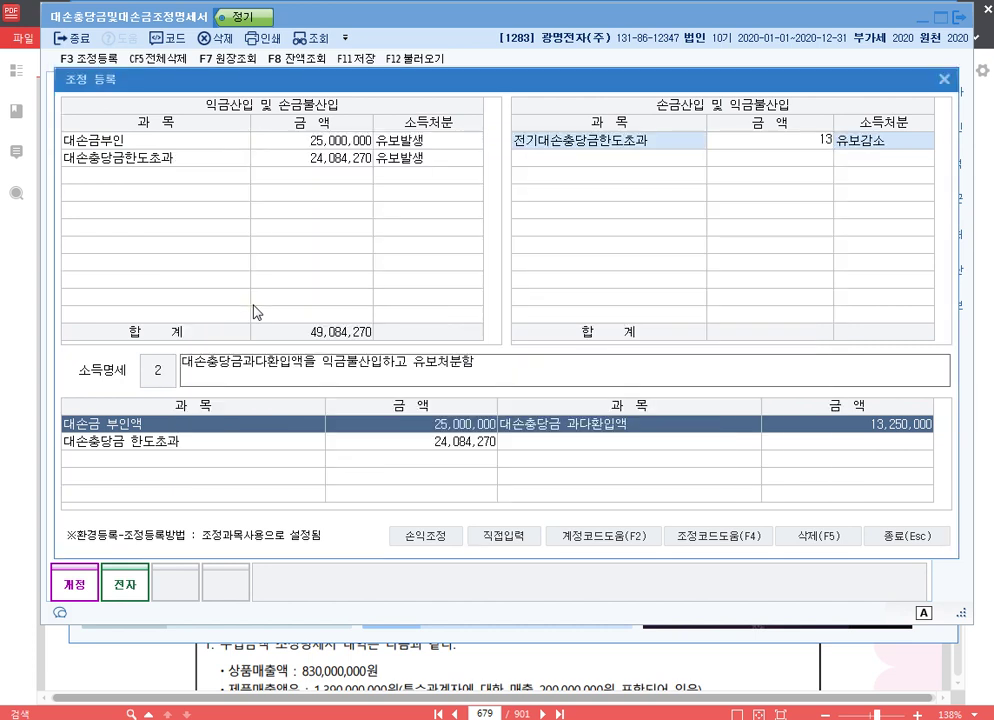
key(Return)
key(Return)
key(Up)
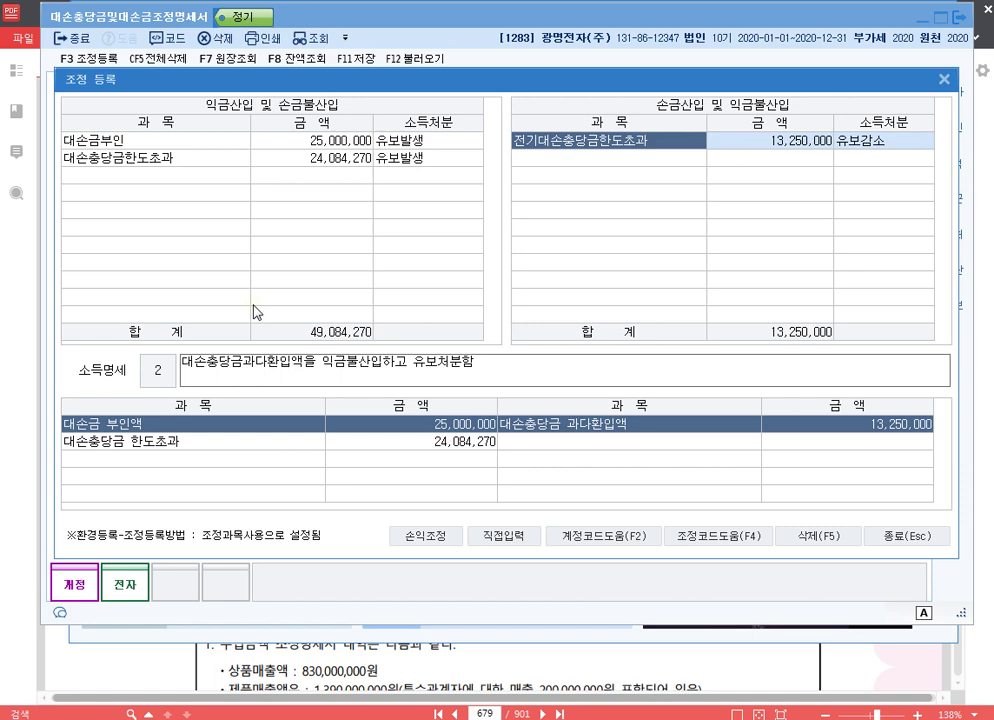
click(922, 543)
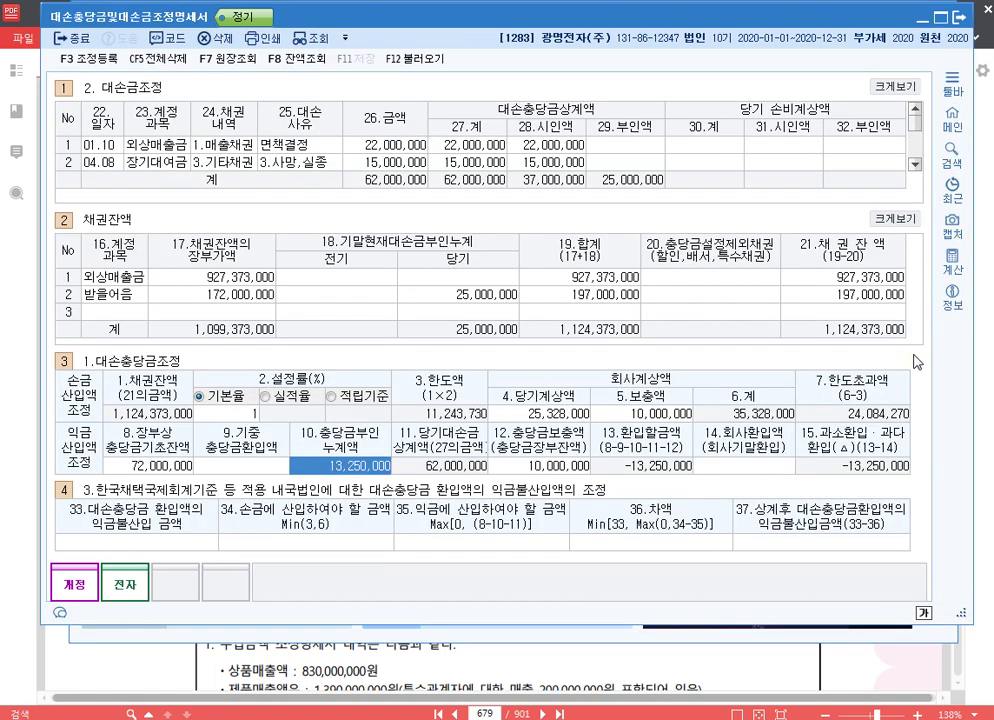
click(958, 19)
Switch to the 20210311.hwp notes in Hangul and add the line "p.716 1286" below the p.679 entry.
click(360, 719)
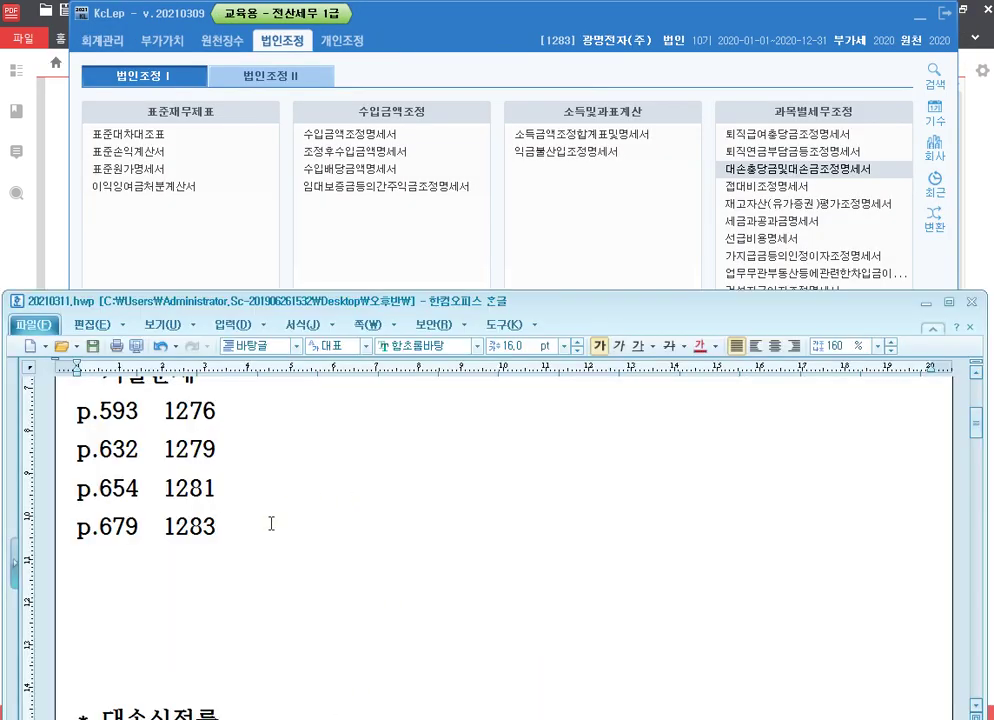
click(129, 571)
text(p.716   )
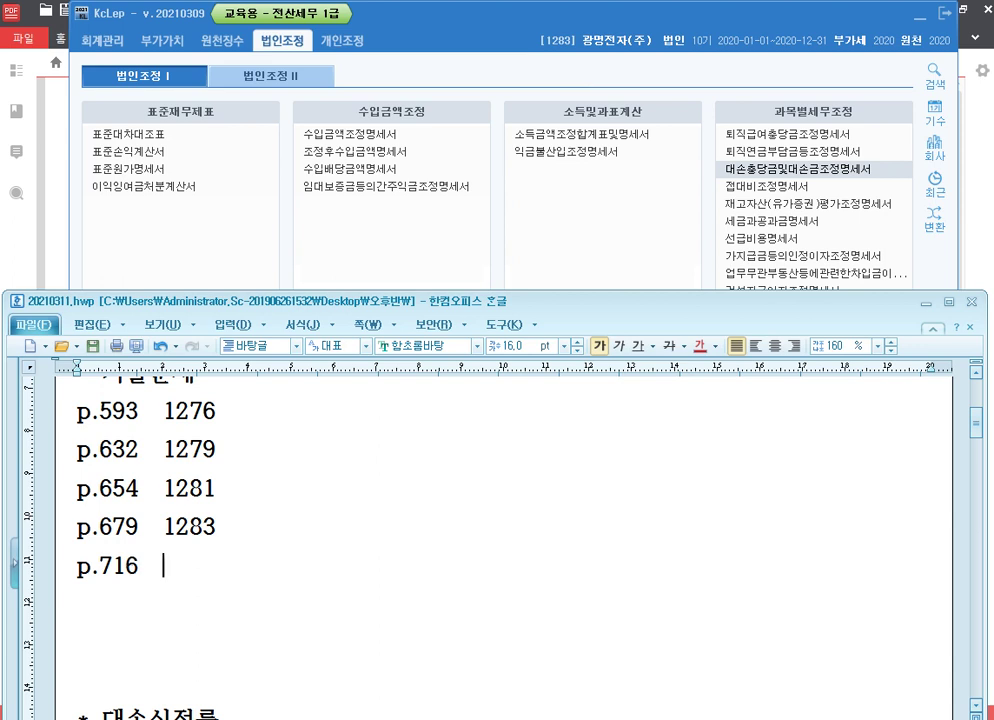
text(1286)
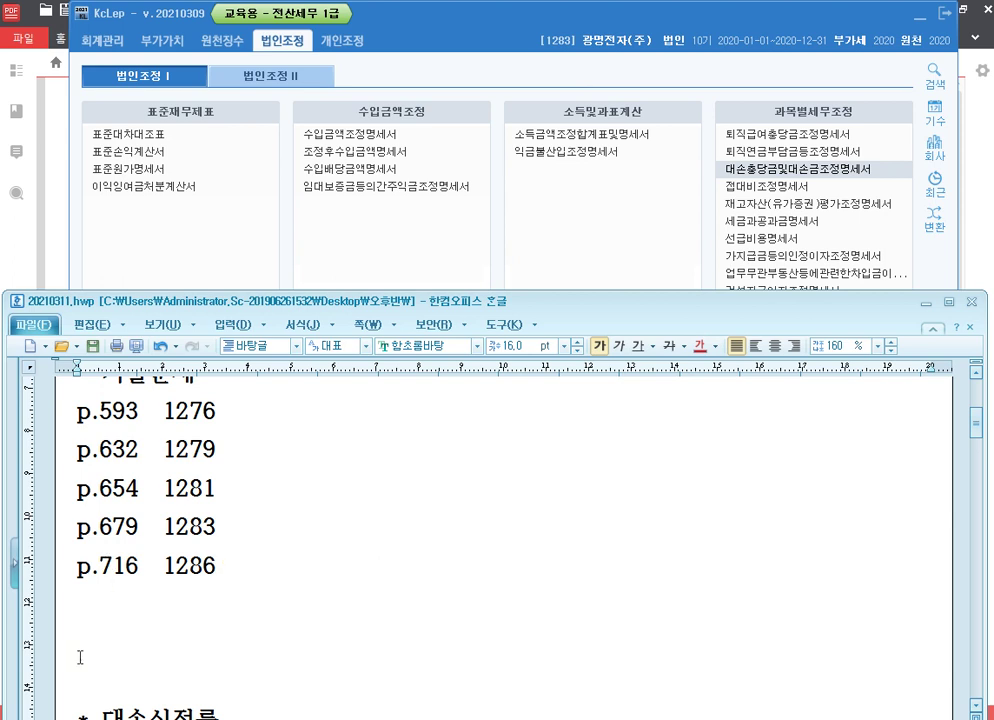
Switch to the PDF textbook and go to problem [2] on page 716.
key(alt+Tab)
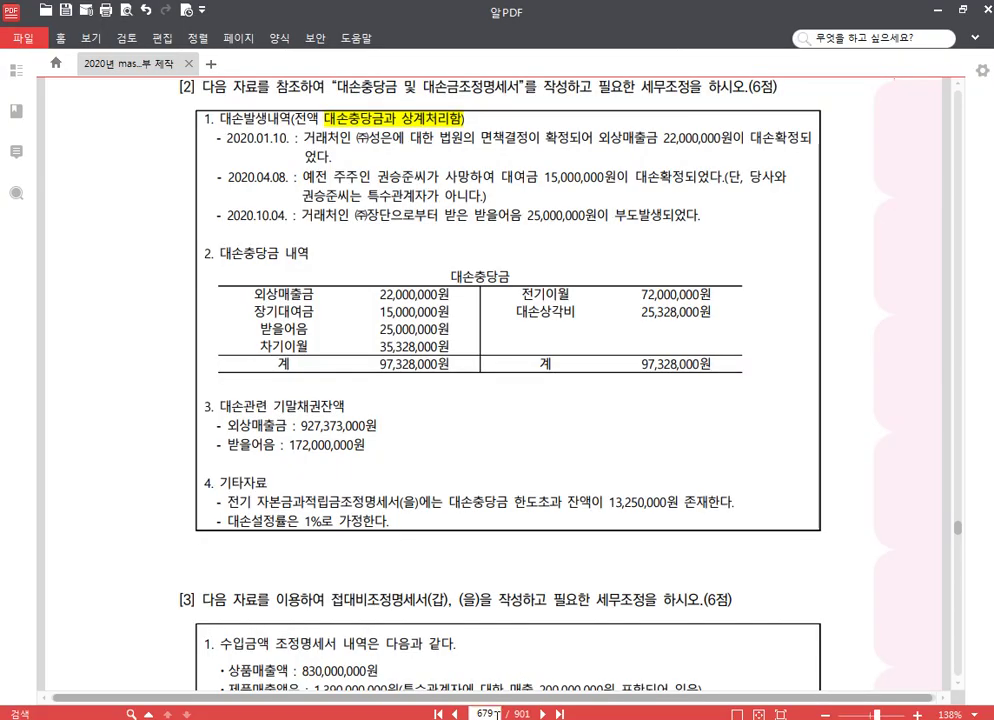
click(490, 714)
text(716)
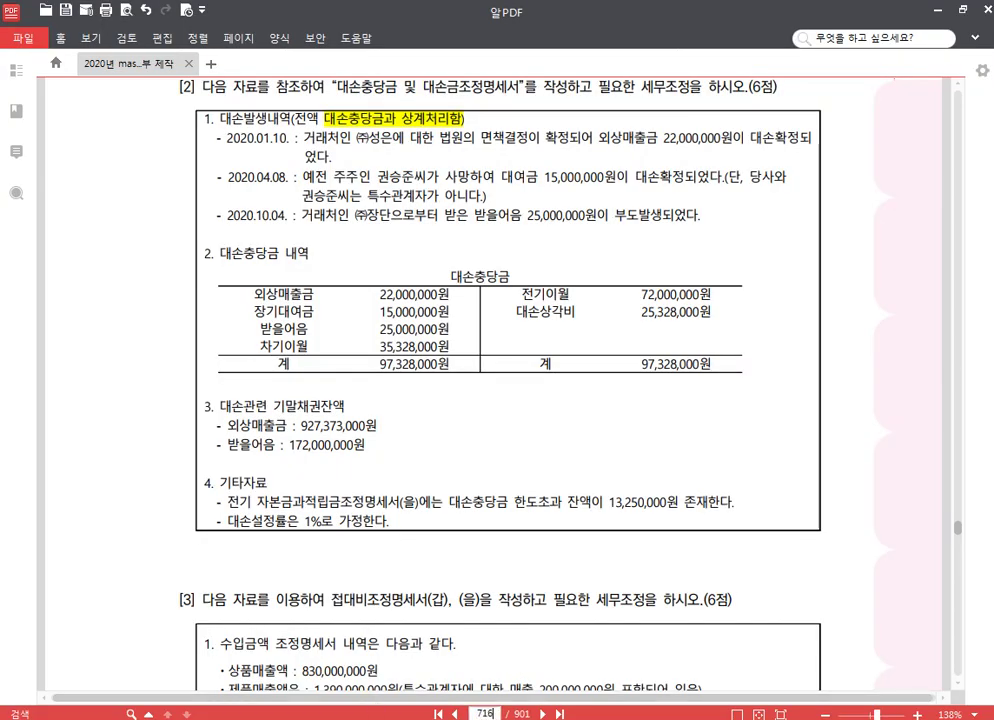
key(Return)
scroll(300, 310, down, 3)
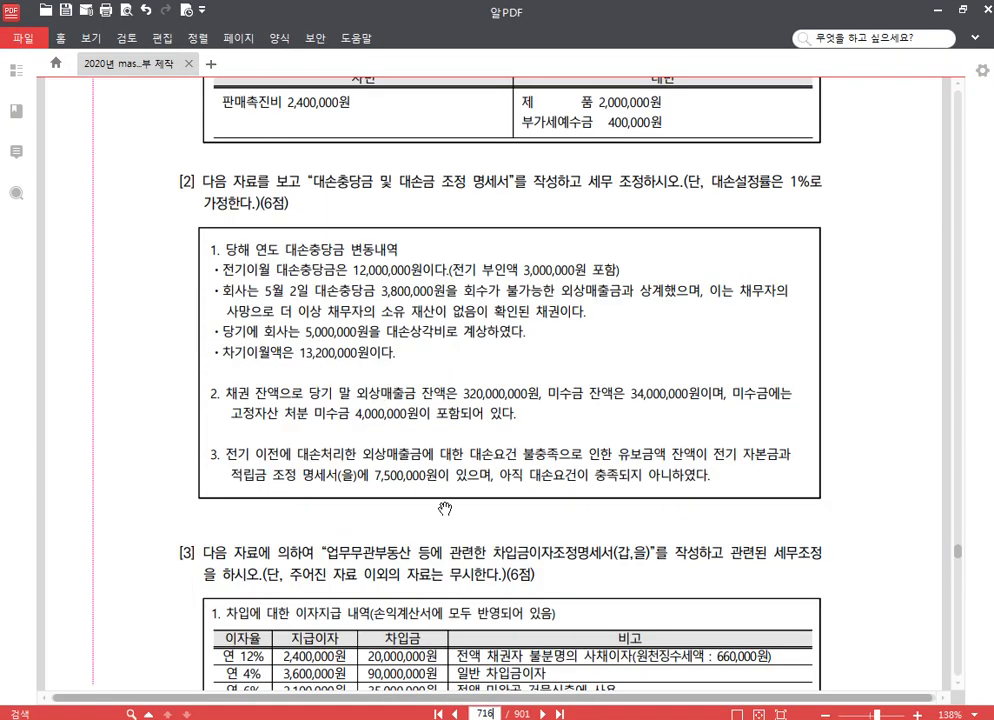
Switch to KcLep and change the company to 1286 한양전기(주).
key(alt+Tab)
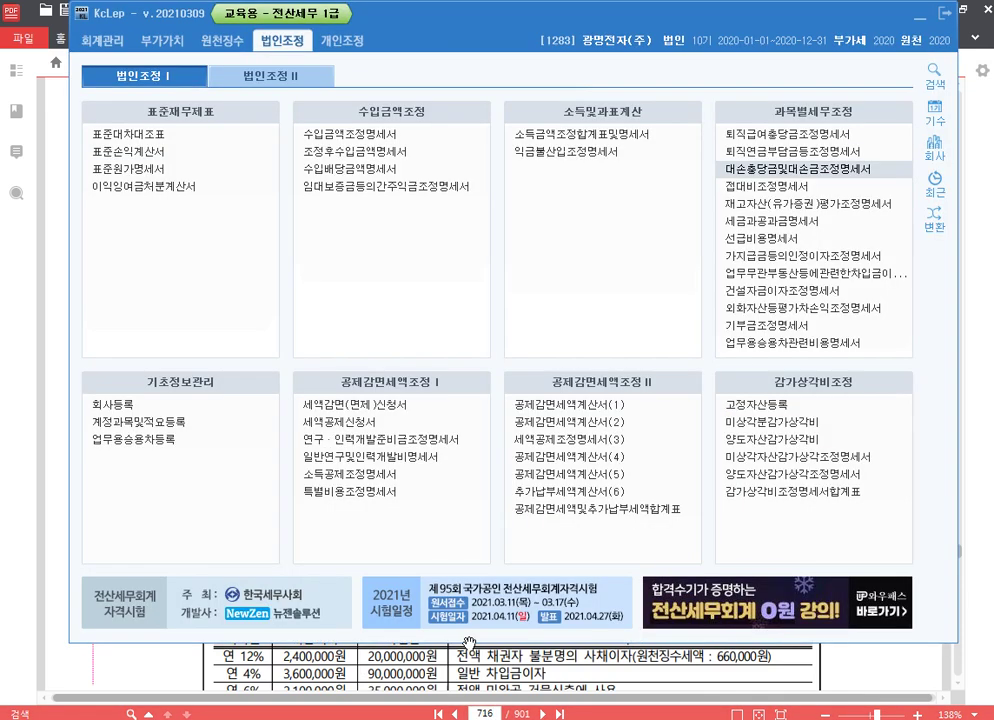
click(934, 150)
text(1283)
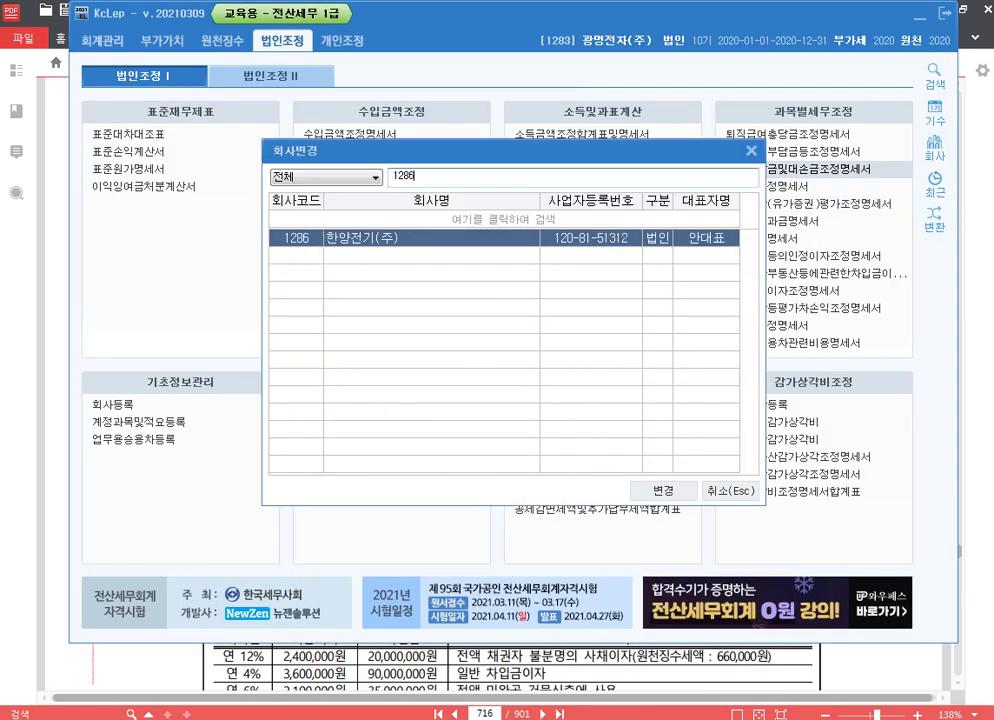
key(Return)
Read problem [2] on page 716 of the PDF, and open 대손충당금및대손금조정명세서 in KcLep.
key(alt+Tab)
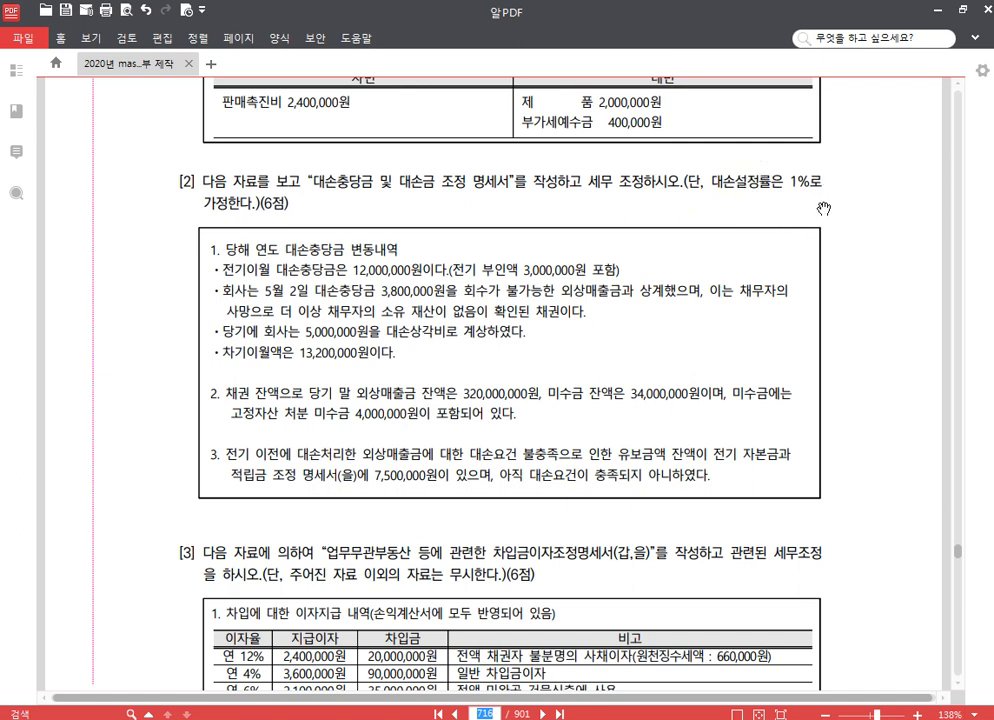
scroll(135, 280, down, 1)
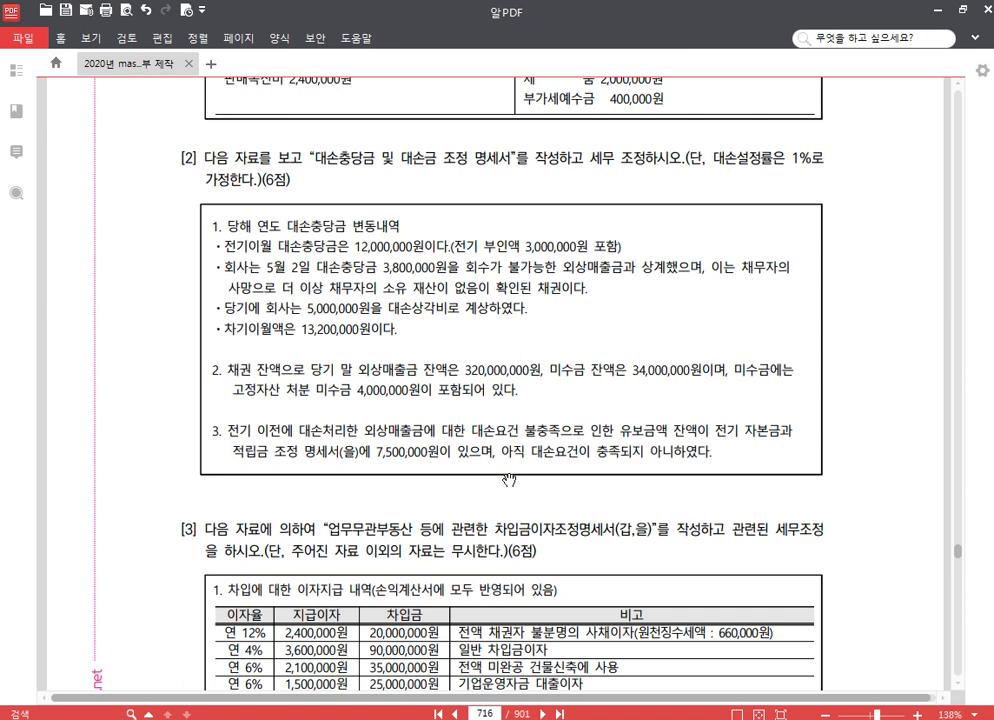
drag(458, 487, 453, 458)
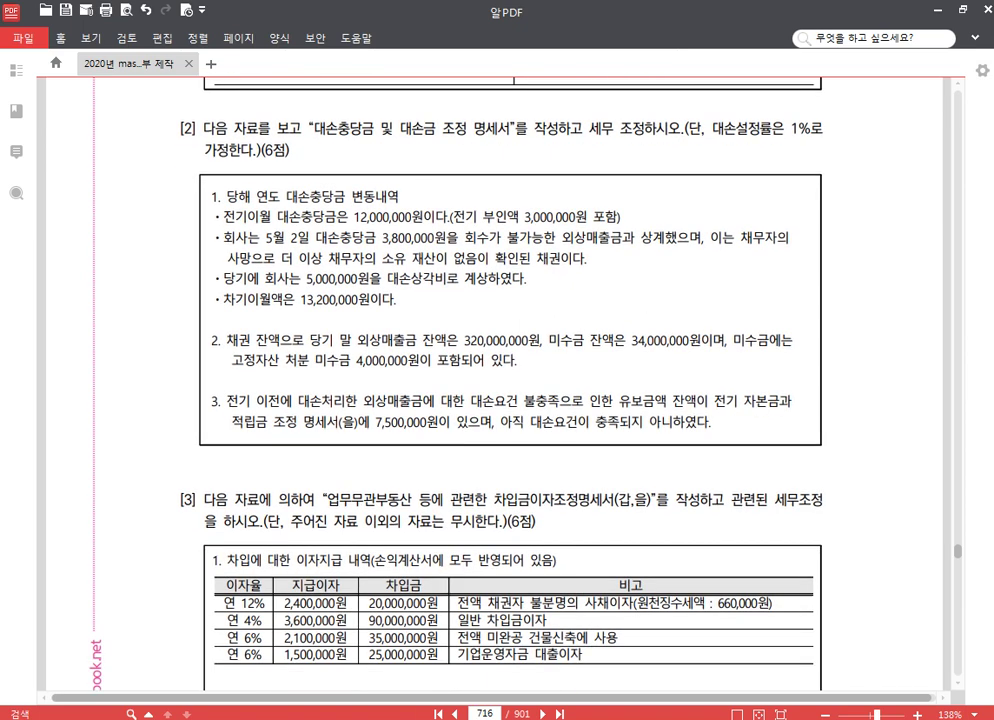
mouse_move(403, 719)
click(400, 620)
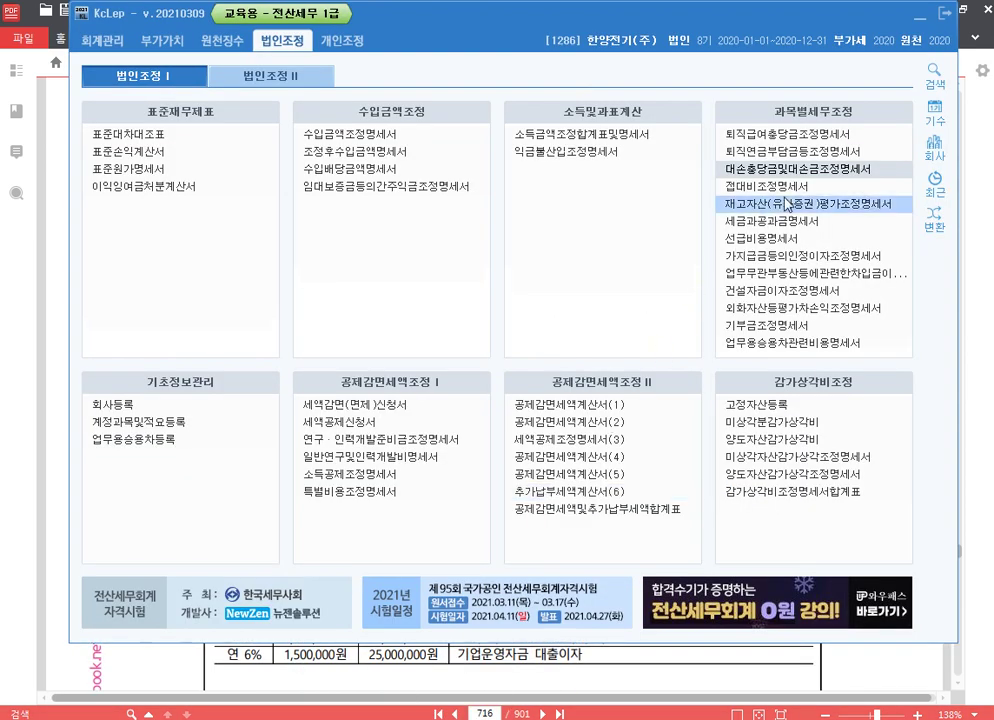
click(814, 178)
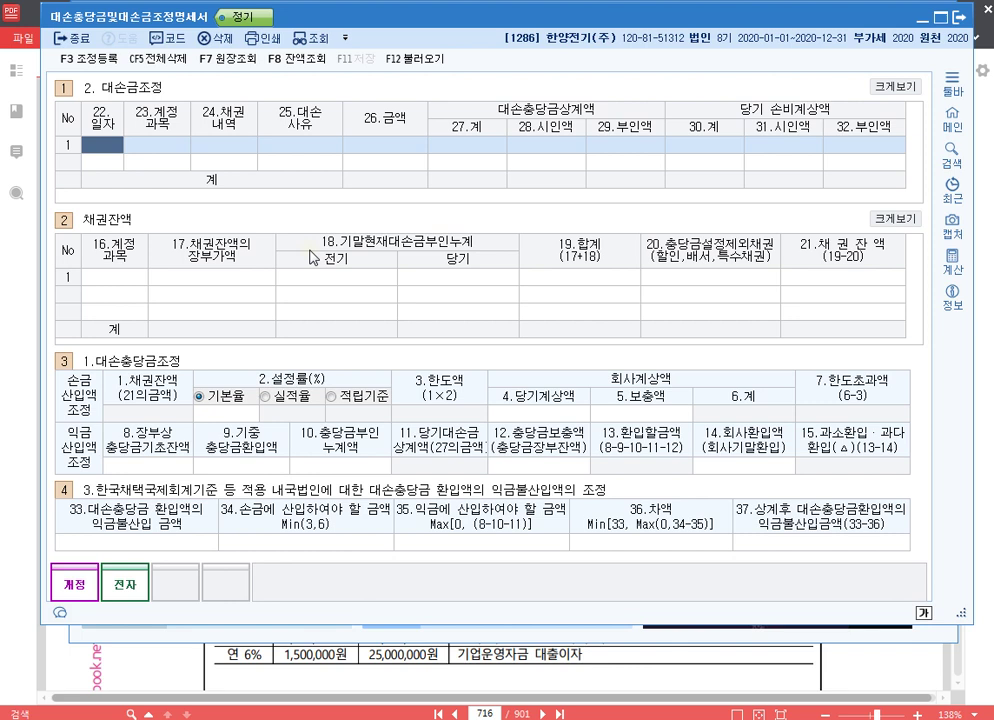
Start 대손금조정 row 1 with date 05.02, account 외상매출금 (108), 채권내역 1.매출채권 and 대손사유 3.사망,실종.
text(0502)
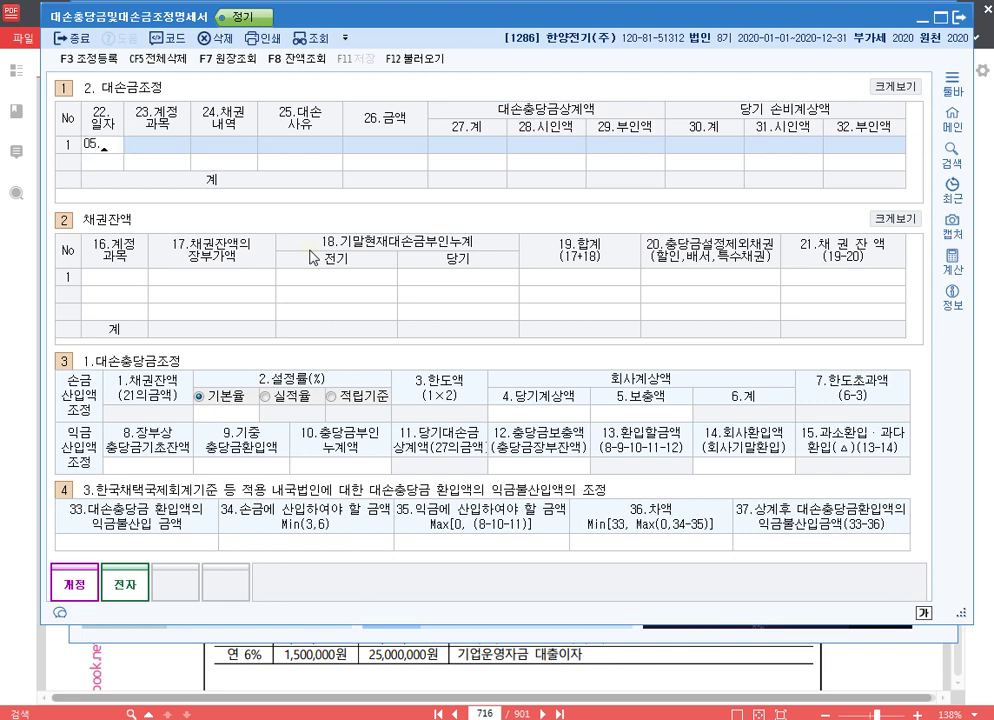
key(Return)
text(108)
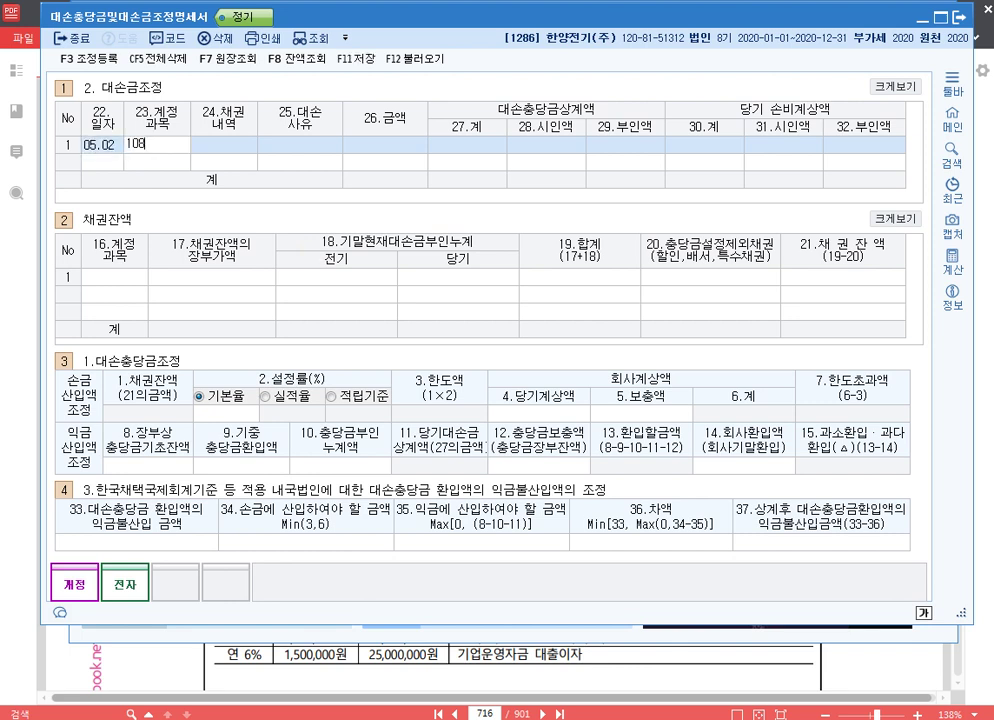
key(Return)
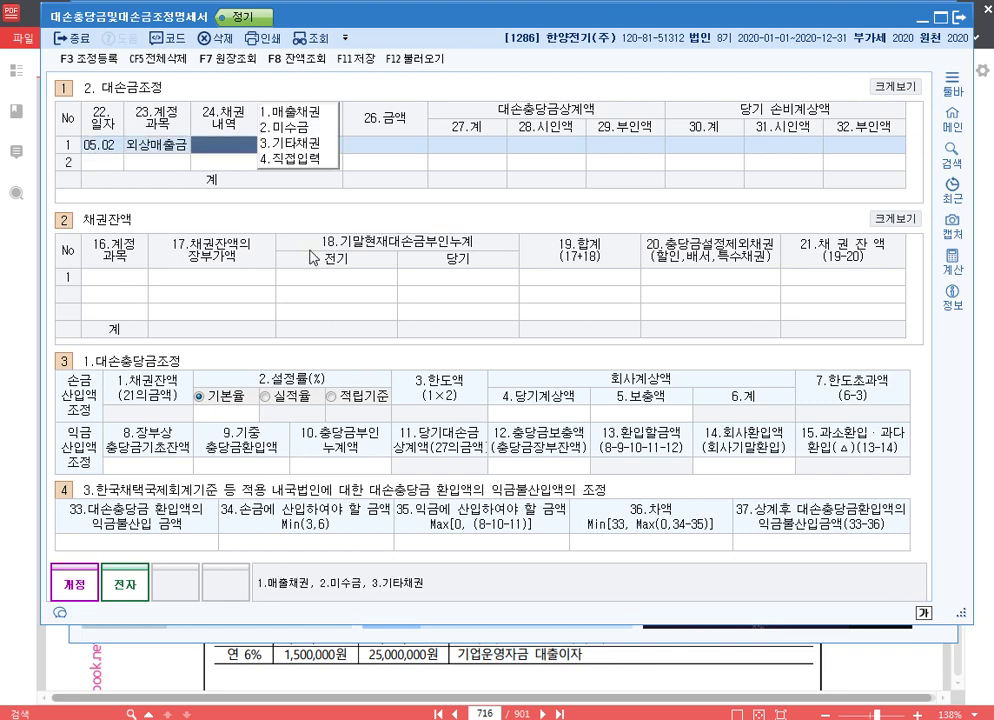
text(1)
key(Return)
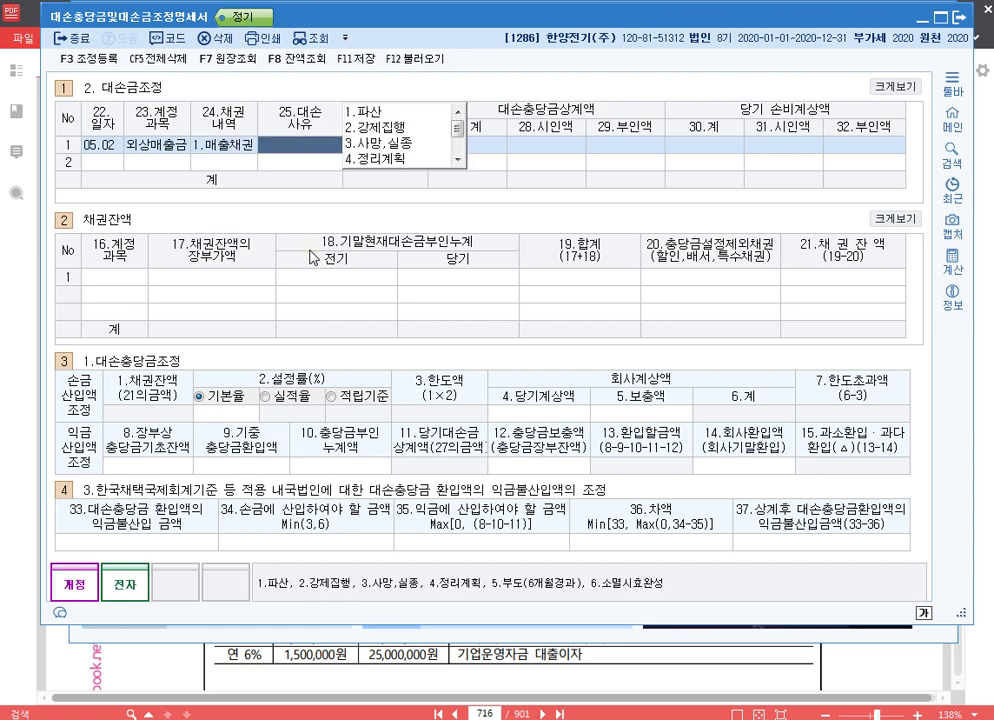
text(3)
key(Return)
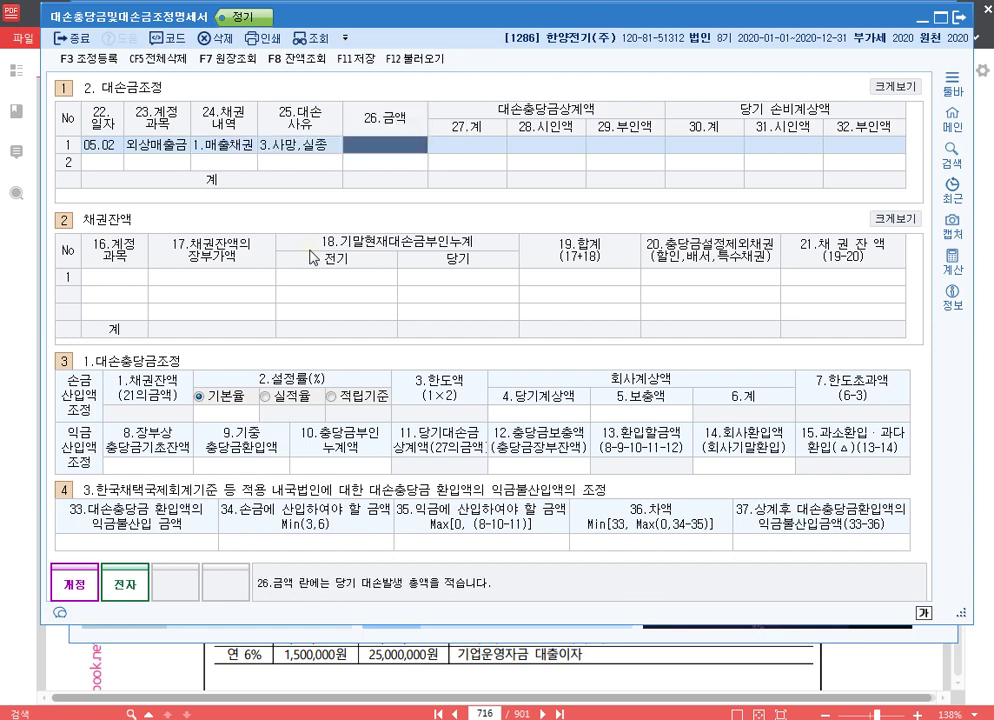
Set the row's 금액 to 3,800,000 and 시인액 under 대손충당금상계액 to 3,800,000, completing the 대손금조정 section.
text(3800000)
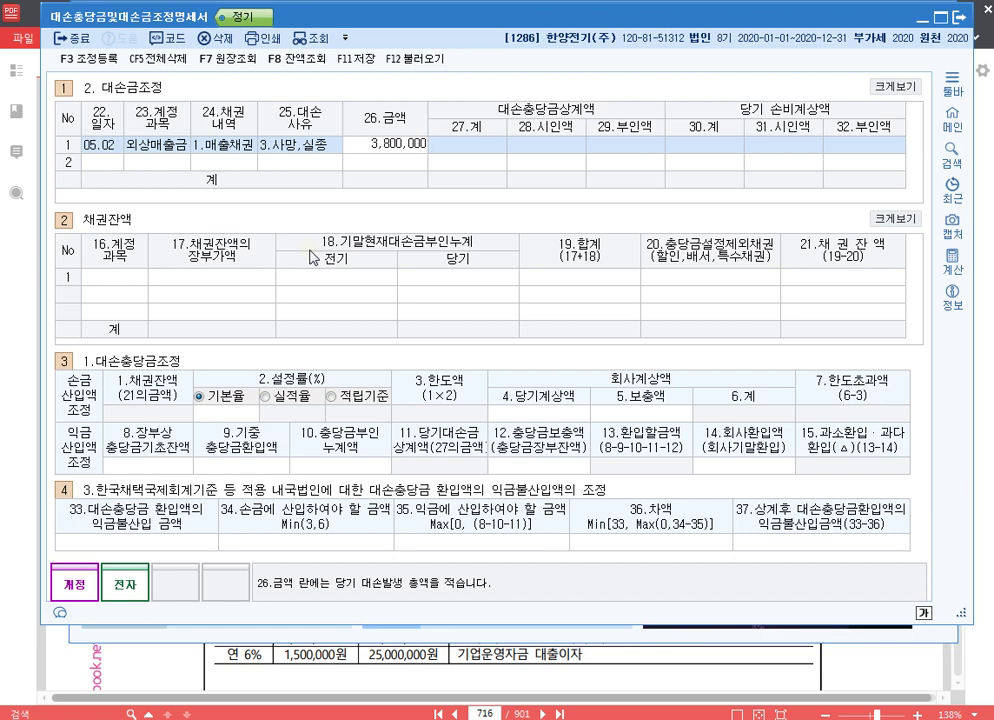
key(Return)
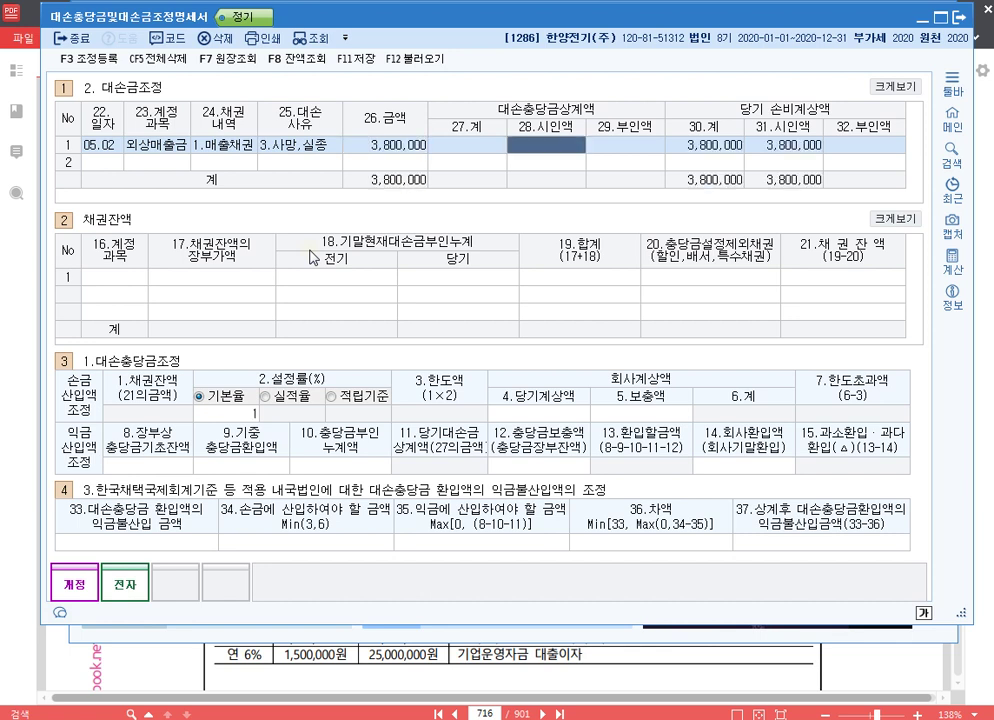
text(3800000)
key(Return)
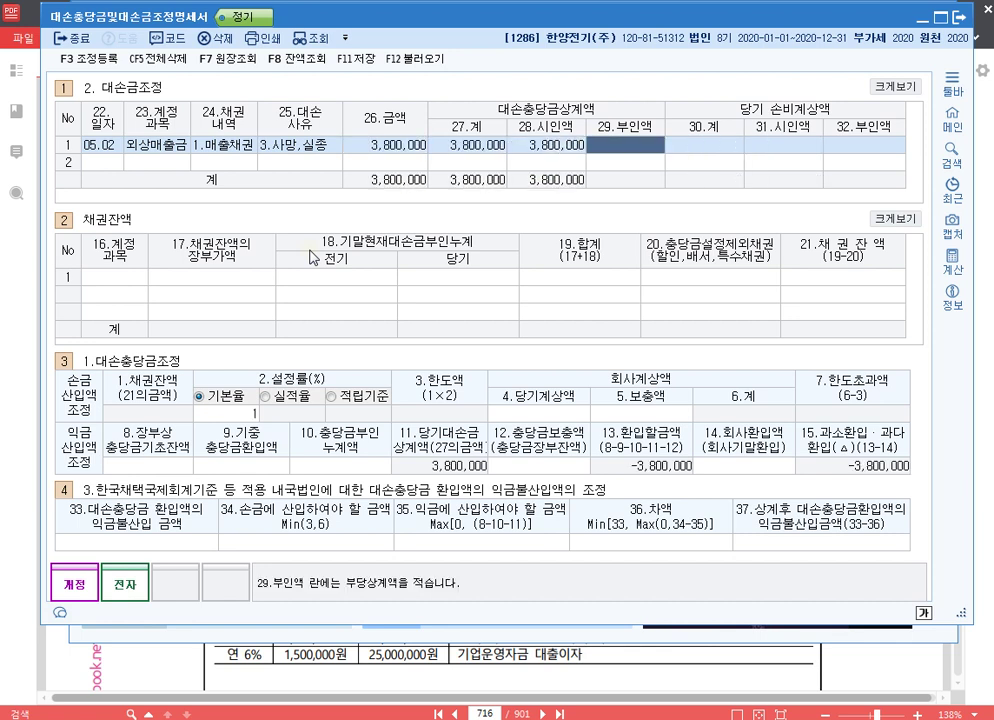
key(Return)
key(Return)
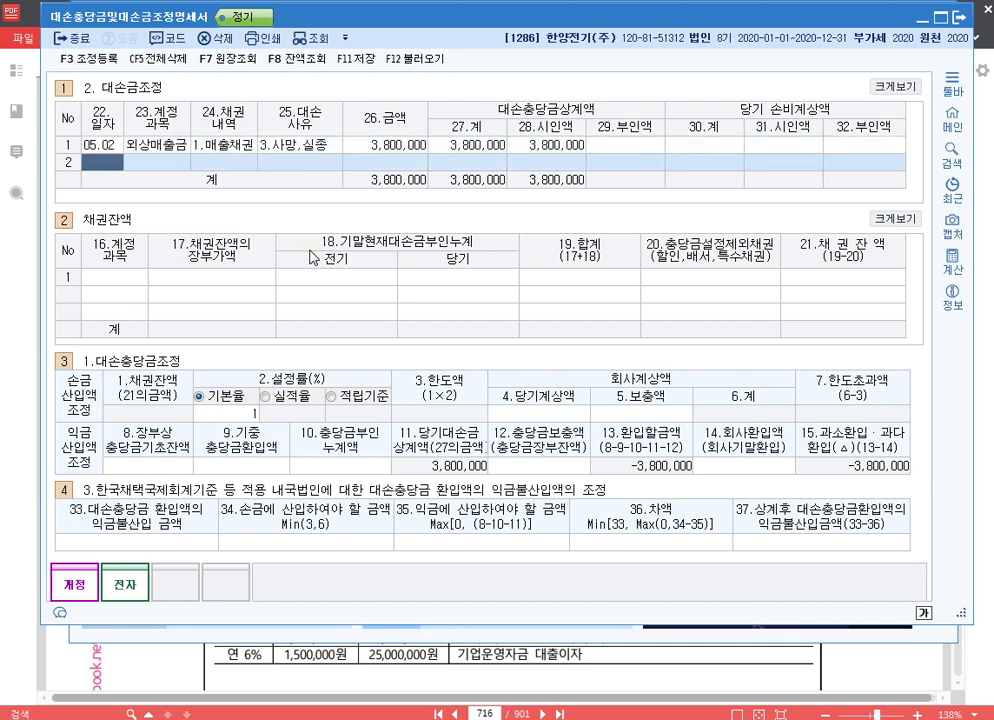
key(Return)
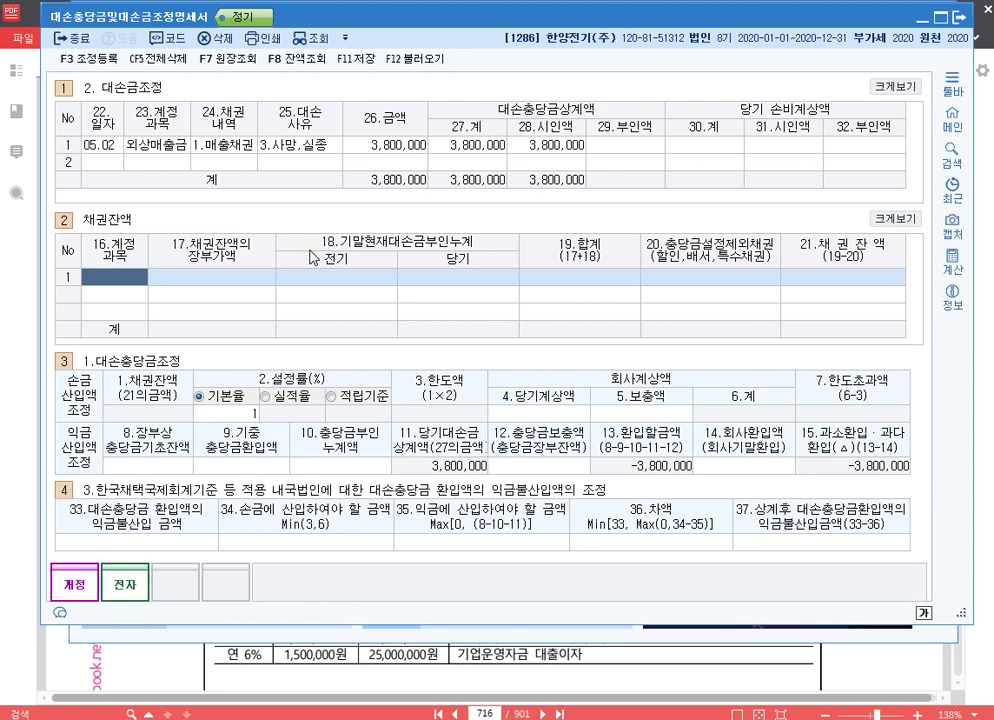
Fill 채권잔액 row 1 with 외상매출금 (108) and 장부가액 320,000,000.
text(108)
key(Return)
text(320000000)
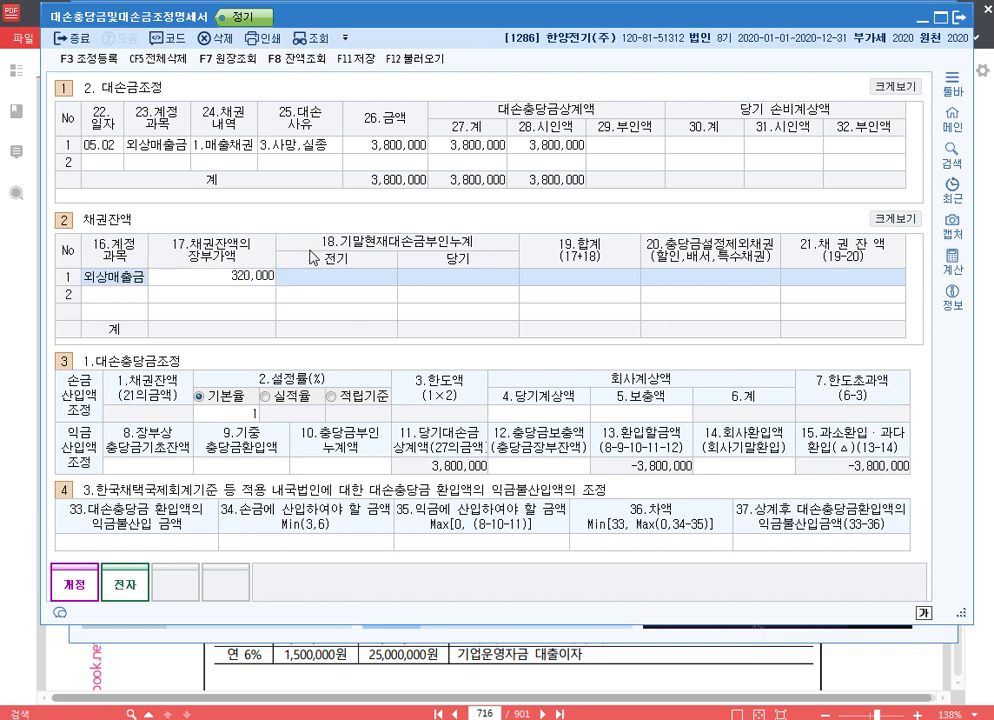
key(Return)
key(Return)
key(Return)
key(Return)
Add 미수금 (120) as row 2 of 채권잔액 with 장부가액 34,000,000.
text(120)
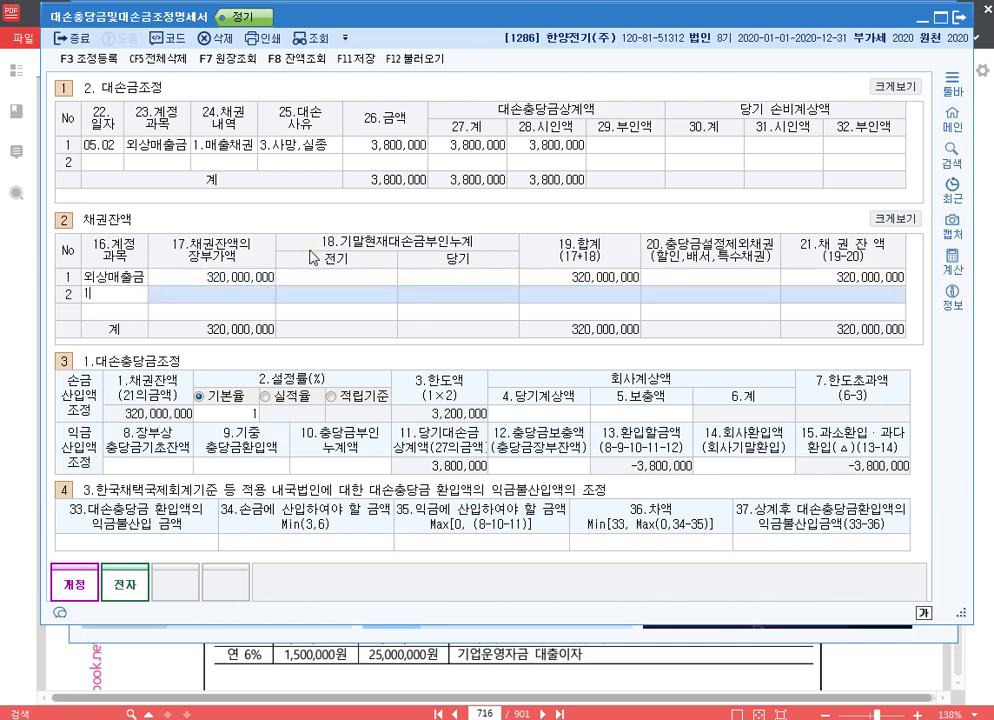
key(Return)
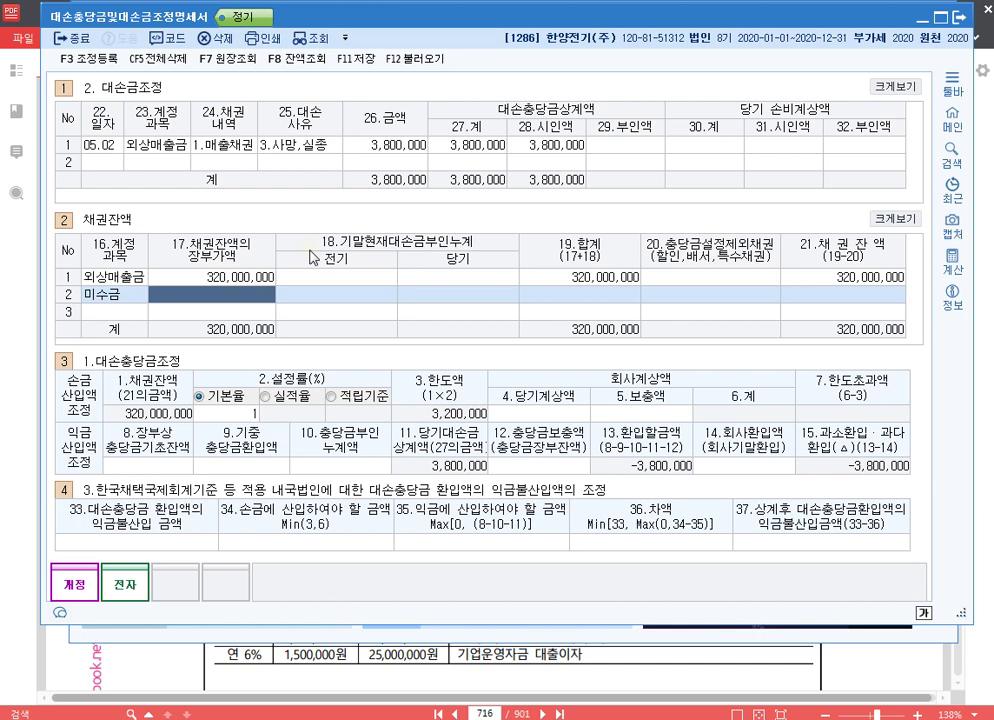
text(34000000)
key(Return)
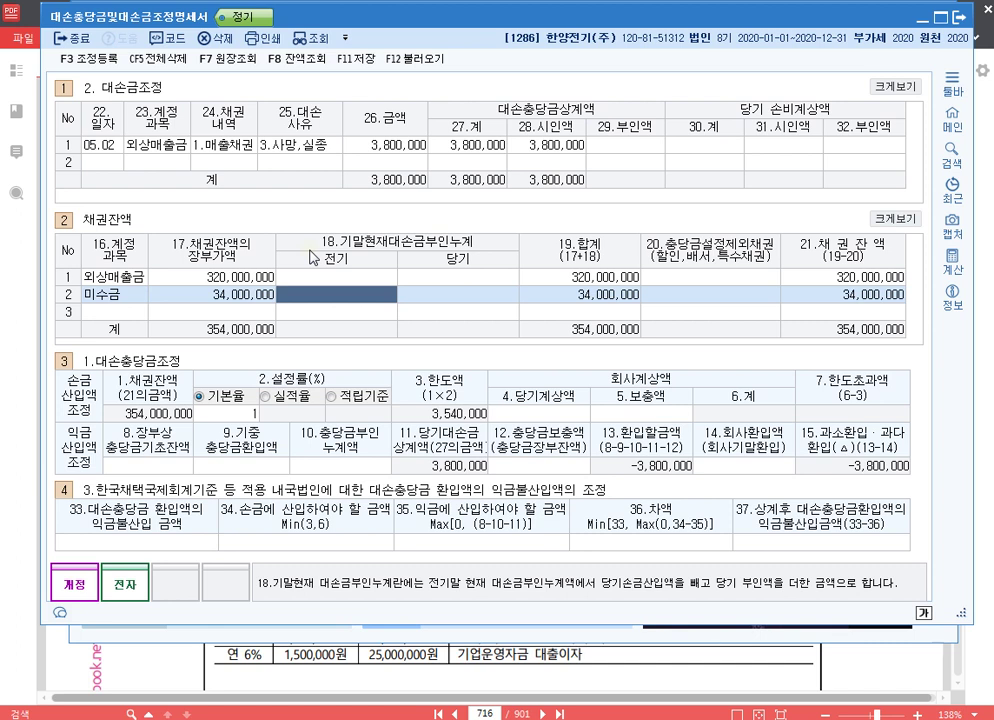
Set 전기 under 기말현재대손금부인누계 to 7,500,000 for the 외상매출금 row of 채권잔액.
key(Up)
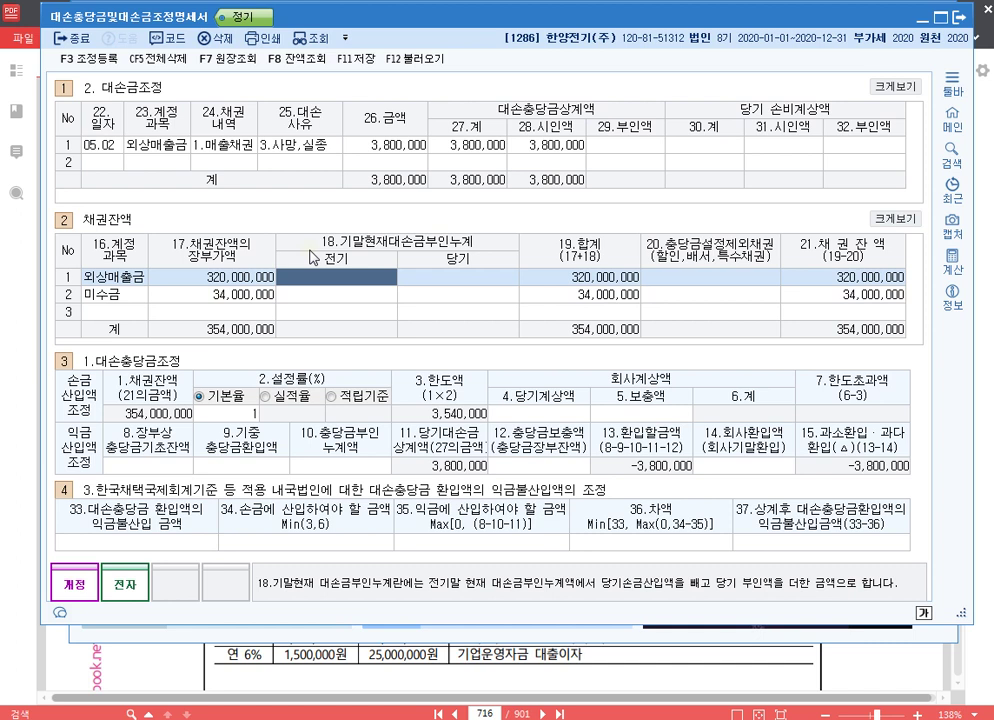
text(7,500,000)
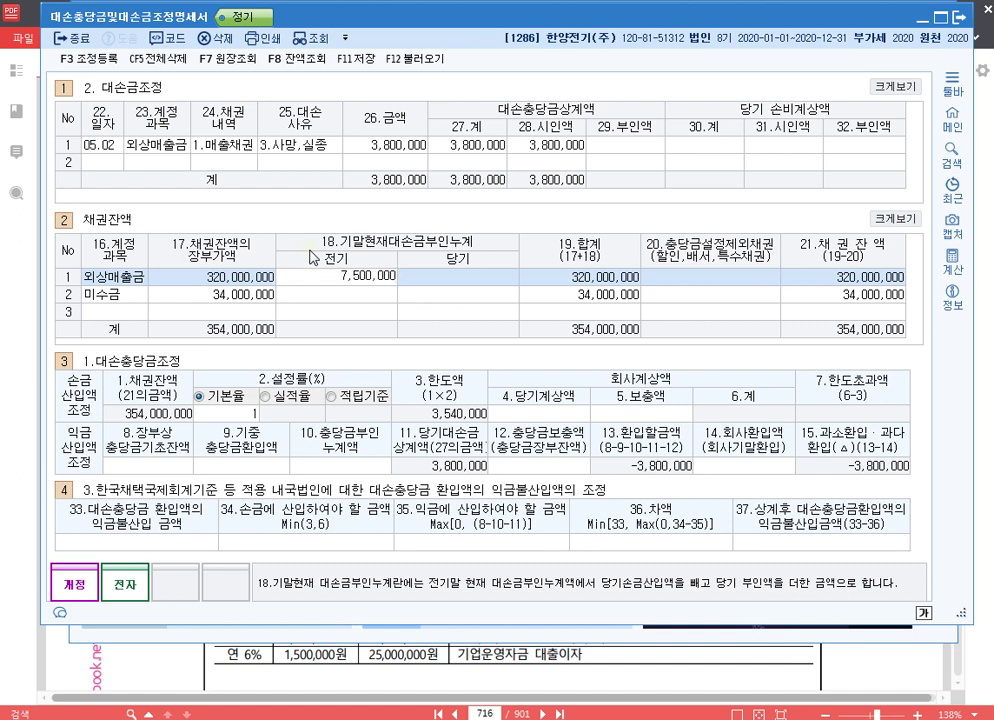
key(Return)
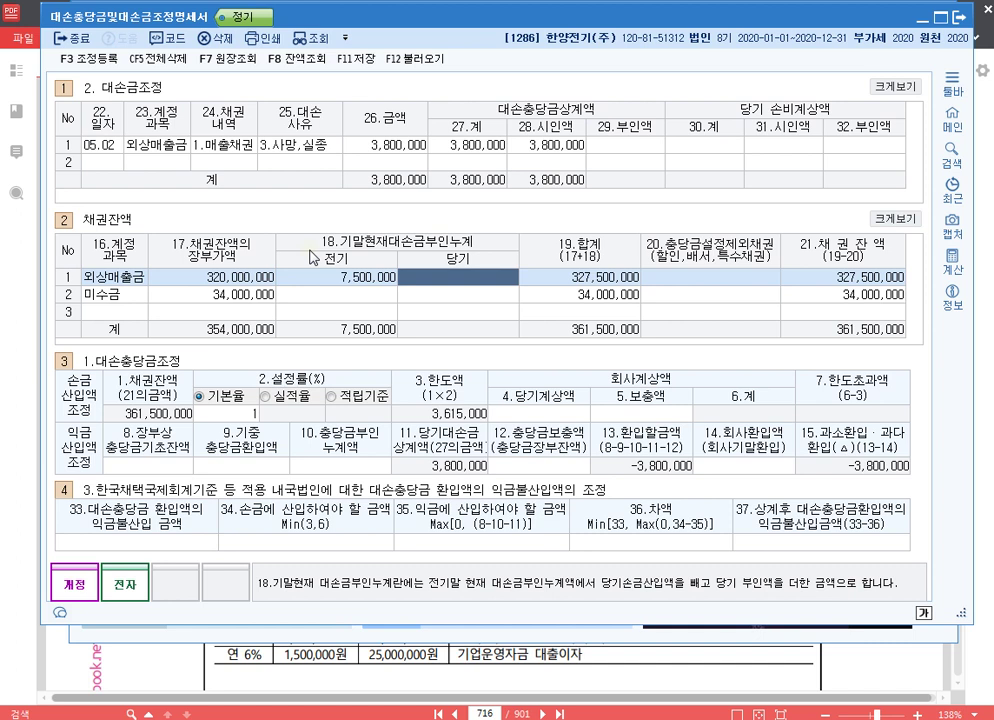
key(Left)
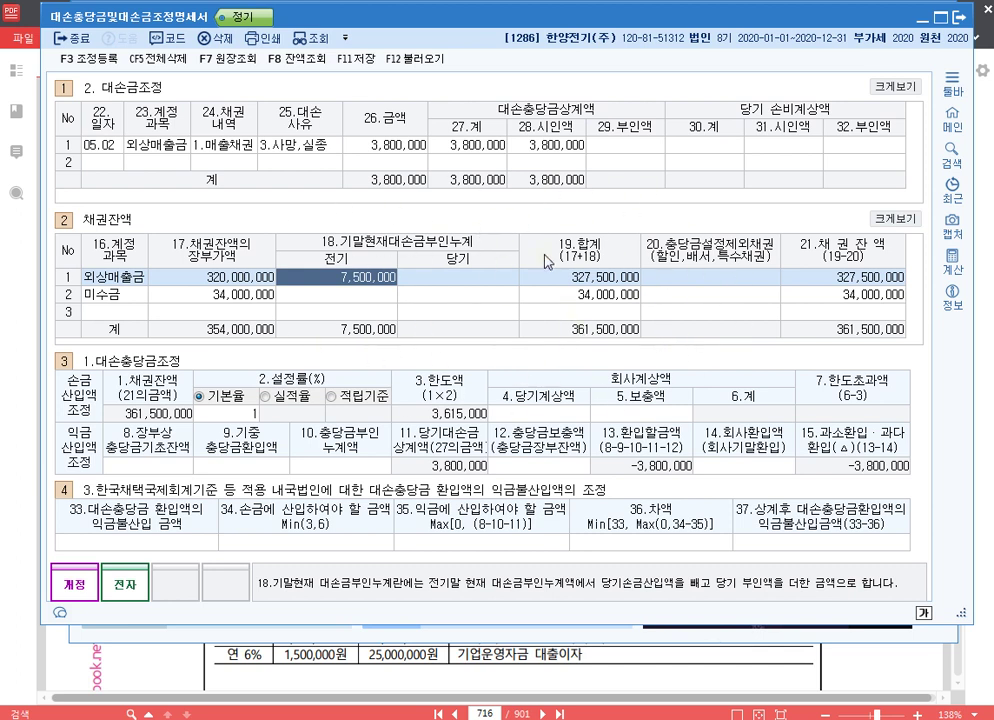
In 대손충당금조정, set 8.장부상 충당금기초잔액 to 12,000,000 and 10.충당금부인 누계액 to 3,000,000.
click(145, 465)
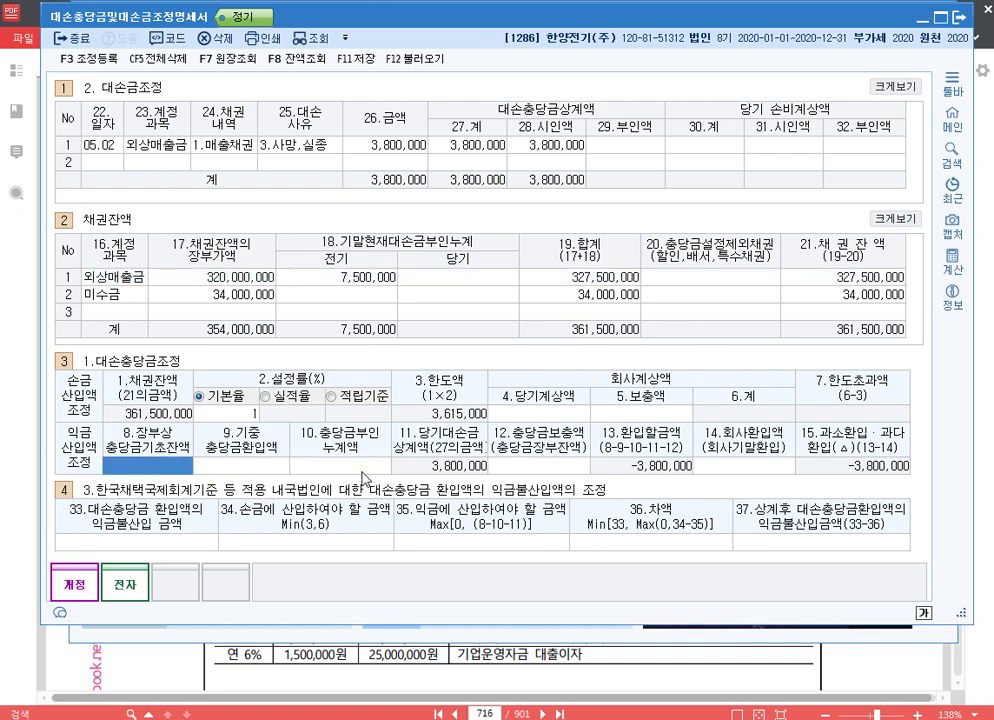
text(12,000,000)
key(Return)
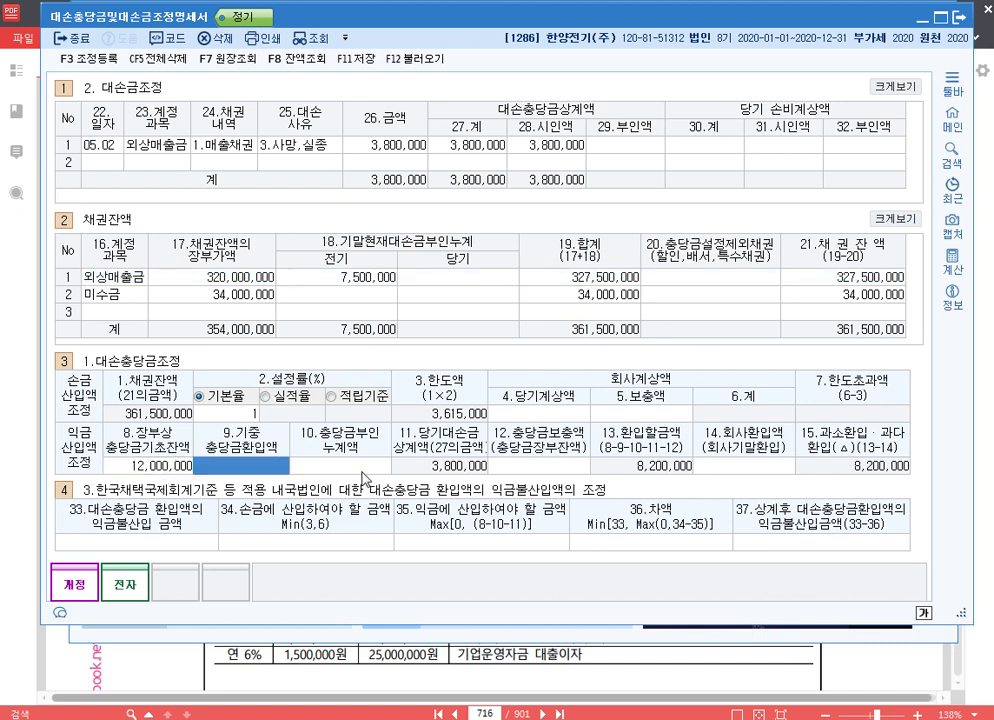
key(Return)
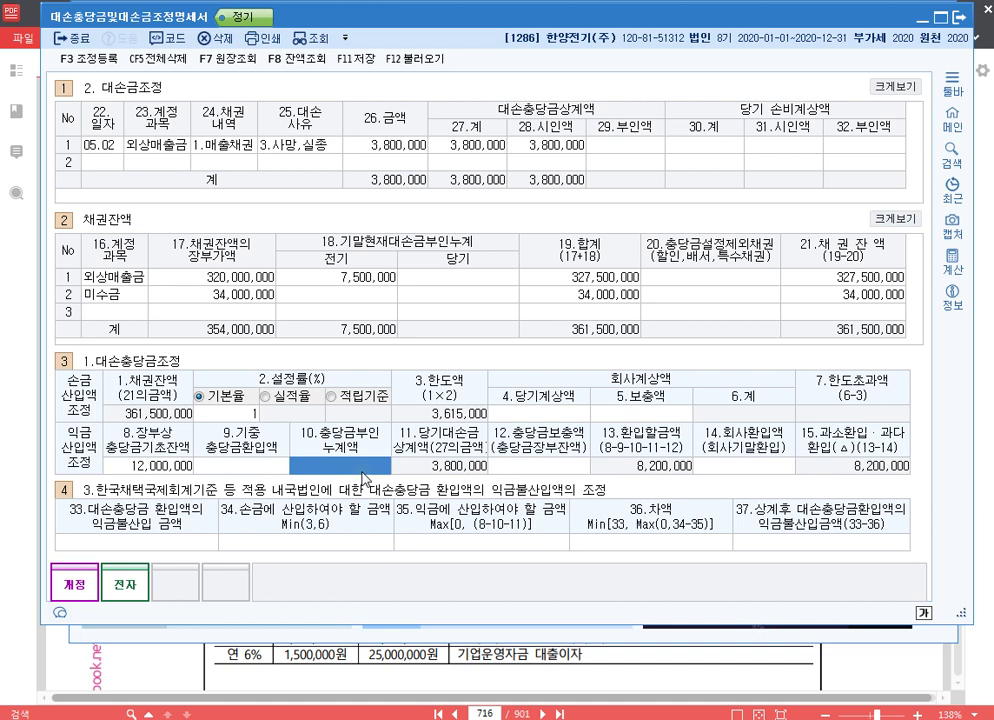
text(3000000)
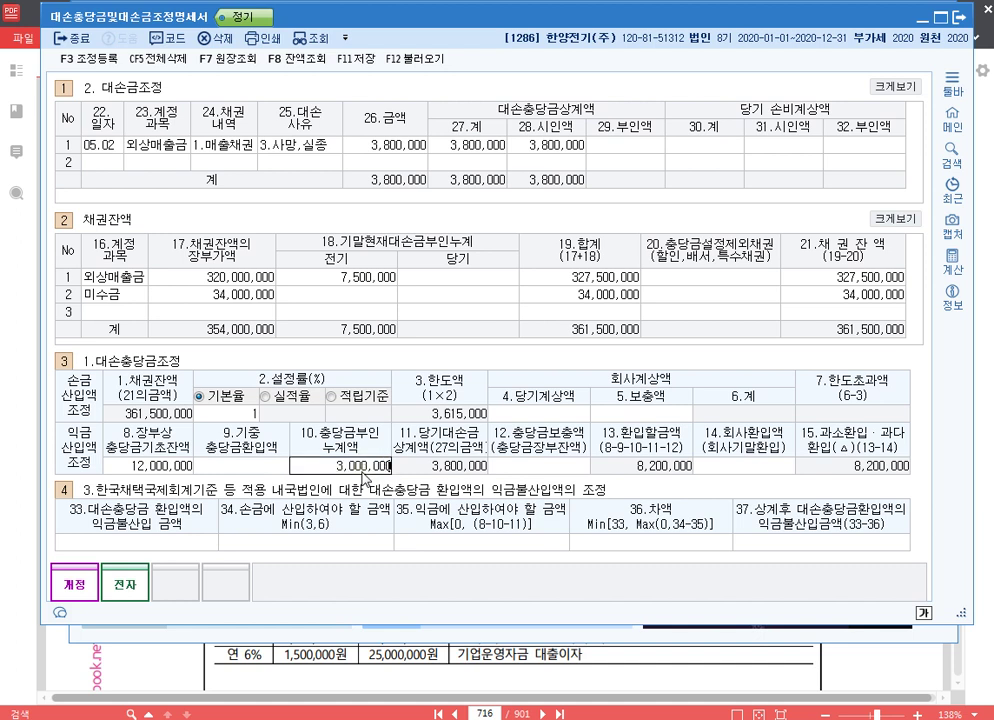
key(Return)
key(Return)
key(Return)
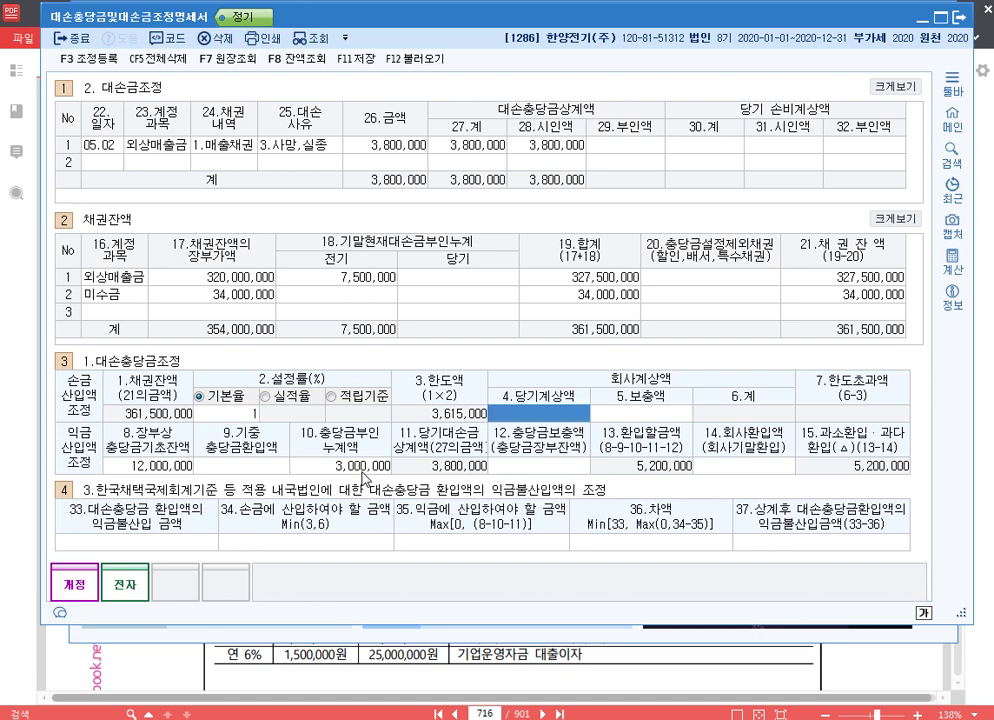
Set 4.당기계상액 to 5,000,000 and 12.충당금보충액 to 8,200,000 in 대손충당금조정.
text(5000000)
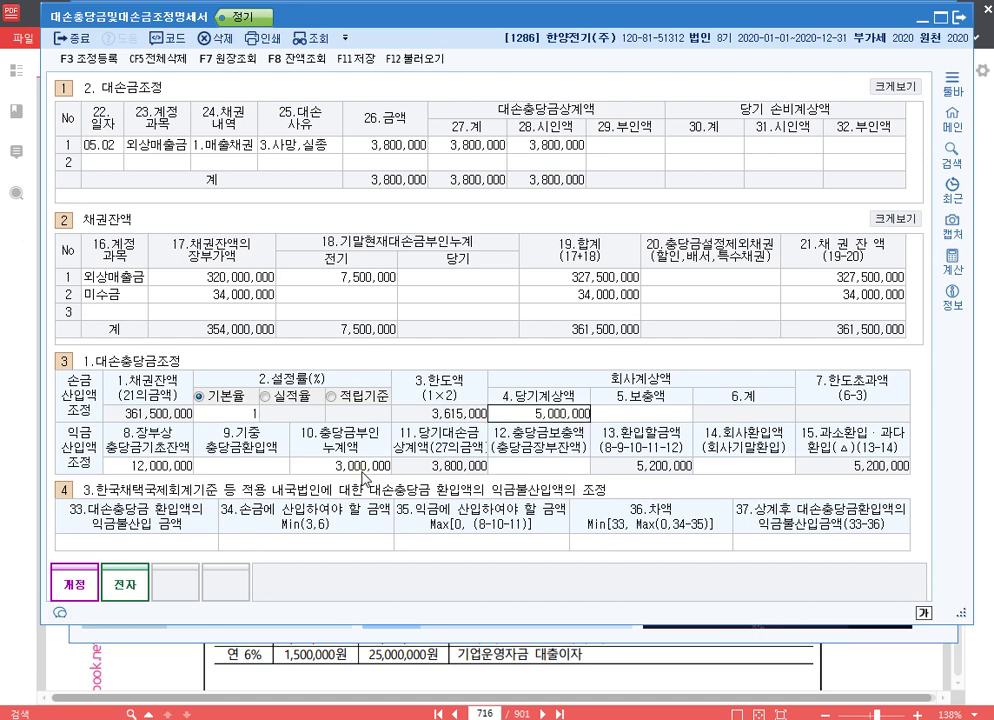
key(Return)
key(Return)
key(Return)
key(Return)
key(Return)
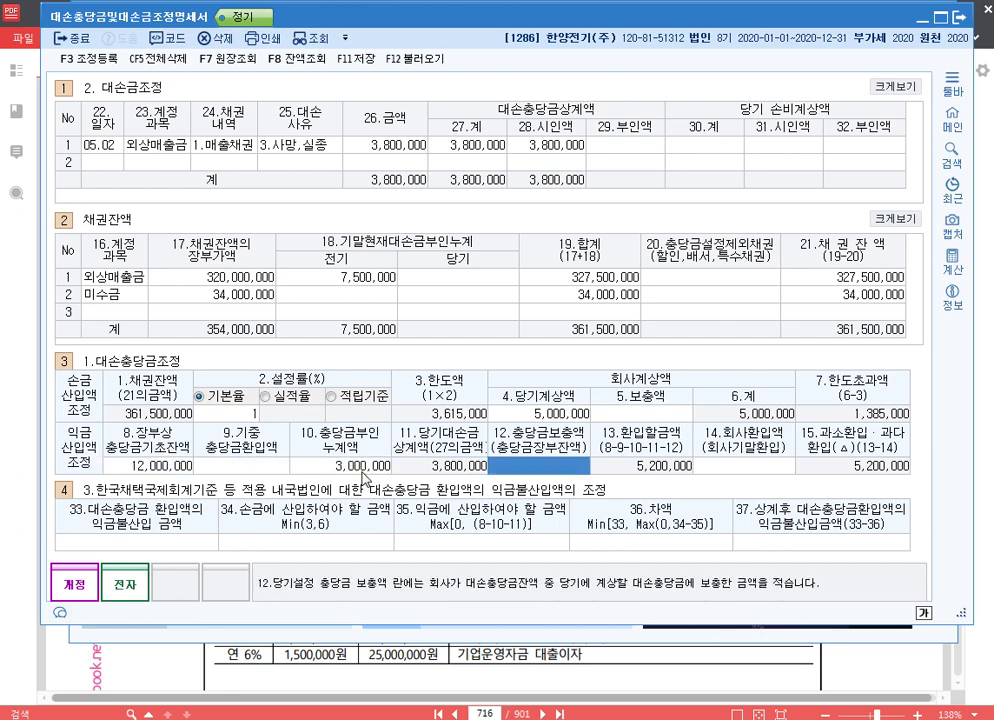
text(8,)
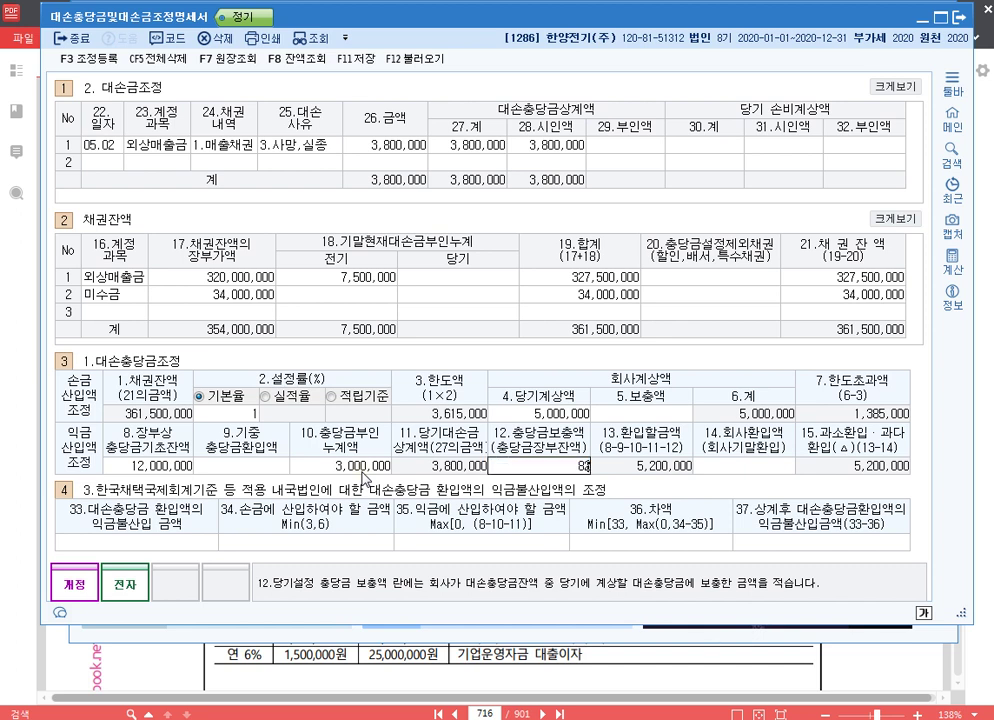
text(200,000)
key(Return)
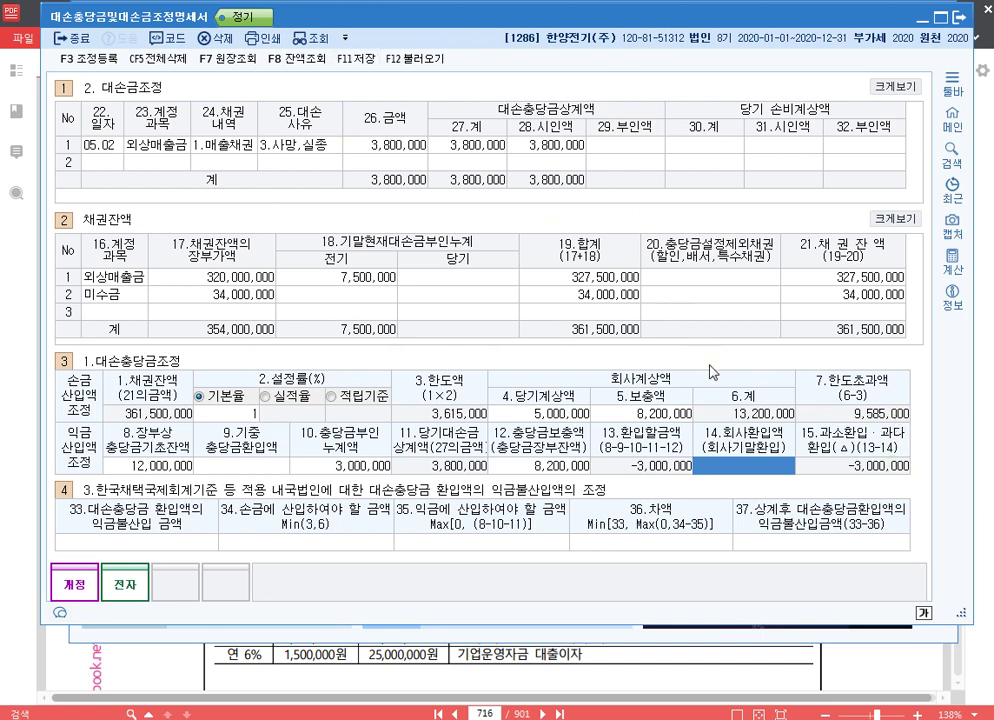
In 조정 등록, add 대손충당금한도초과 of 9,585,000 with 유보발생 under 익금산입 및 손금불산입.
key(F3)
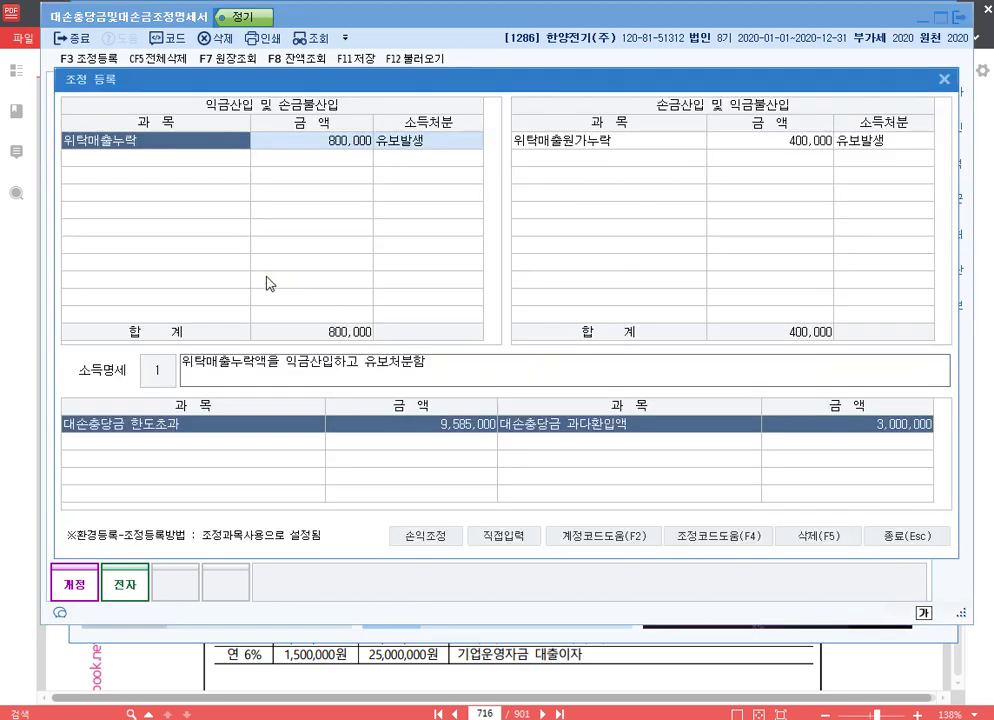
click(203, 157)
key(F4)
key(Down)
key(Down)
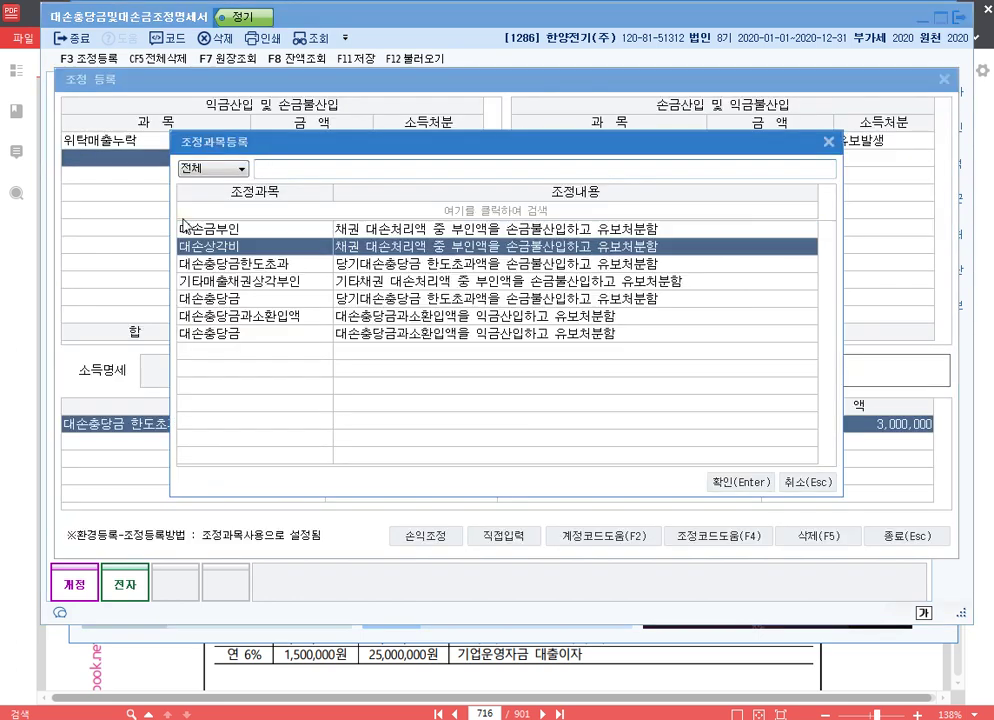
key(Return)
text(9585000)
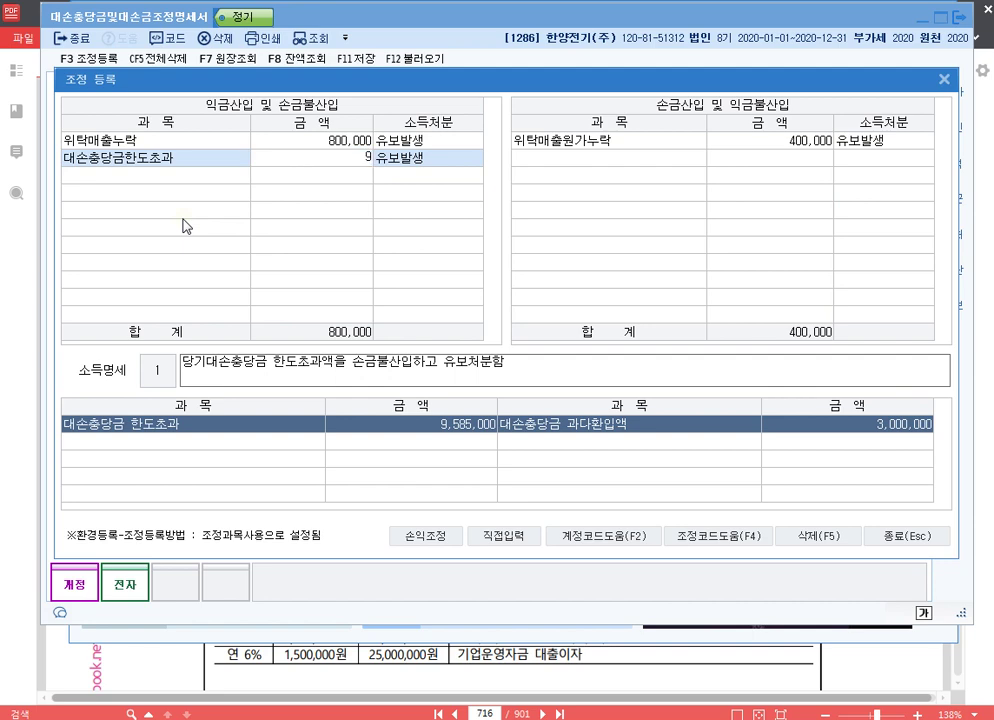
key(Return)
key(Return)
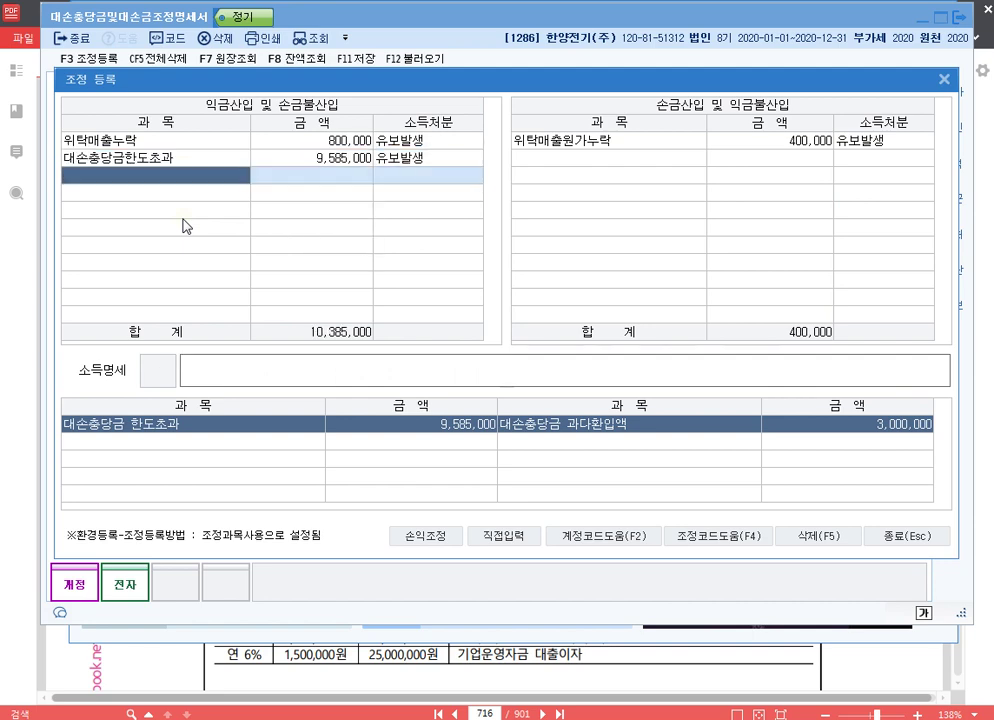
Add 전기대손충당금한도초과 of 3,000,000 with 유보감소 under 손금산입 및 익금불산입, and close 조정 등록 and the statement.
key(Up)
key(Tab)
key(Down)
key(F4)
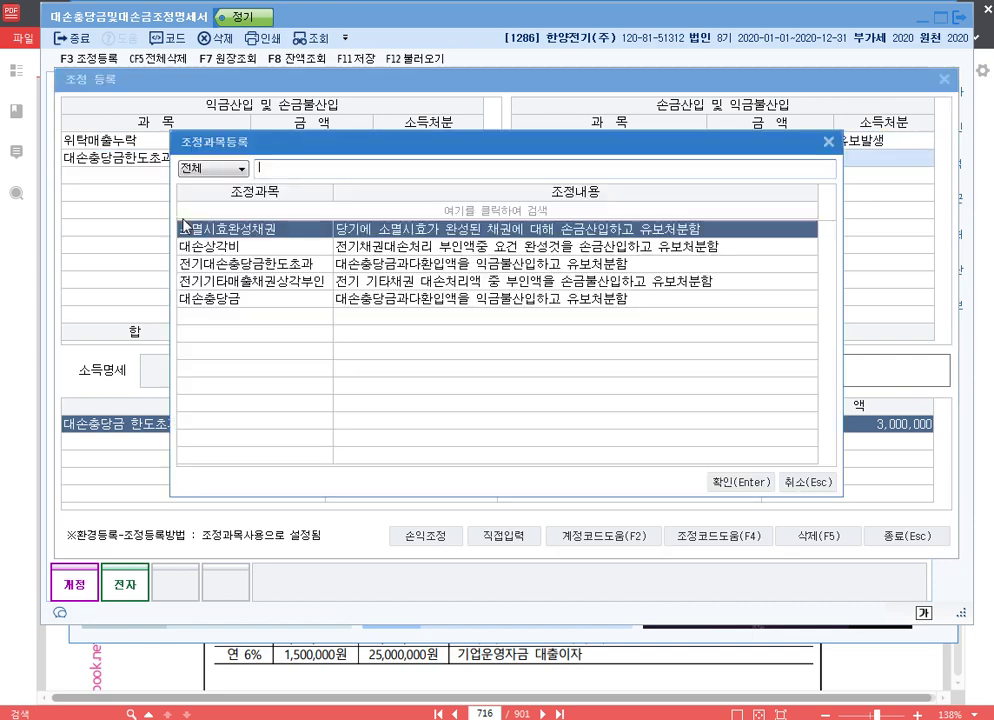
key(Down)
key(Down)
key(Return)
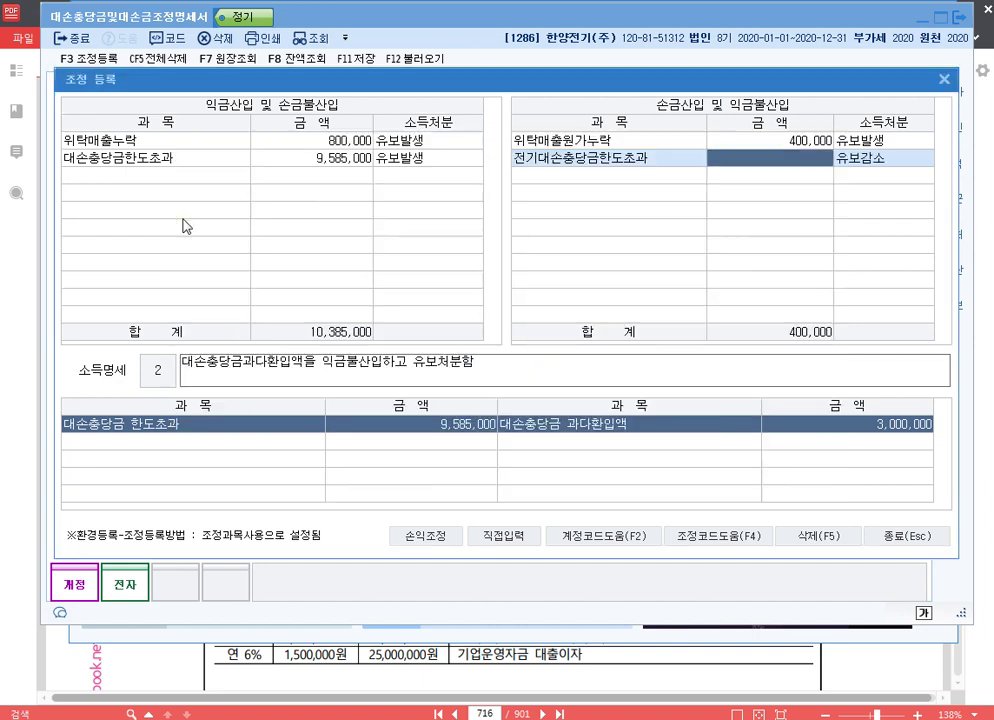
text(3000000)
key(Return)
key(Up)
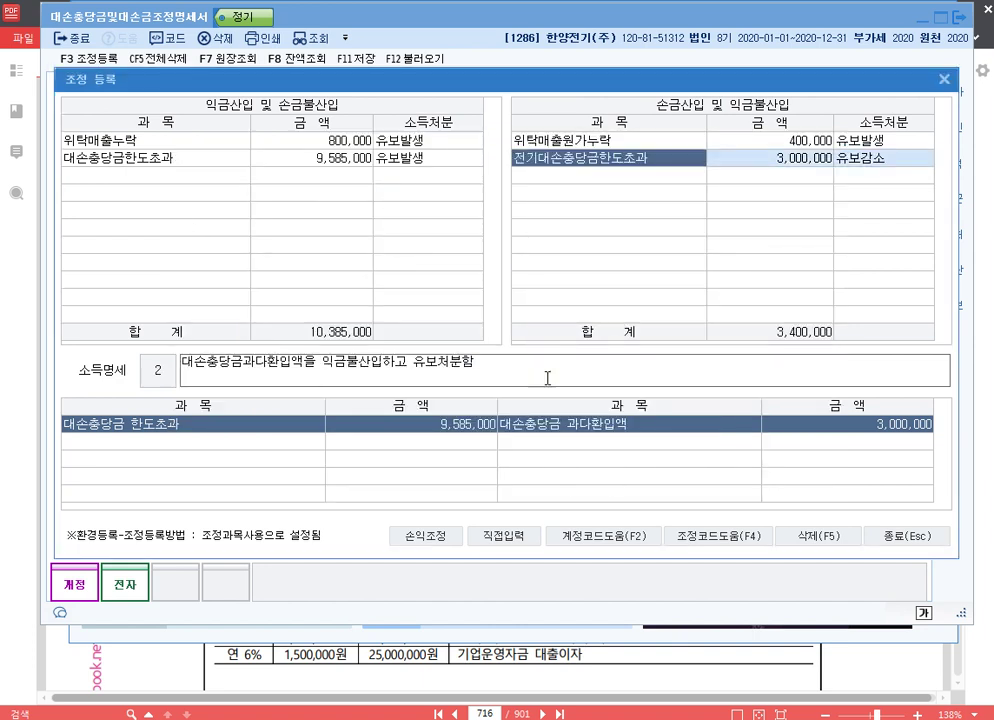
click(932, 539)
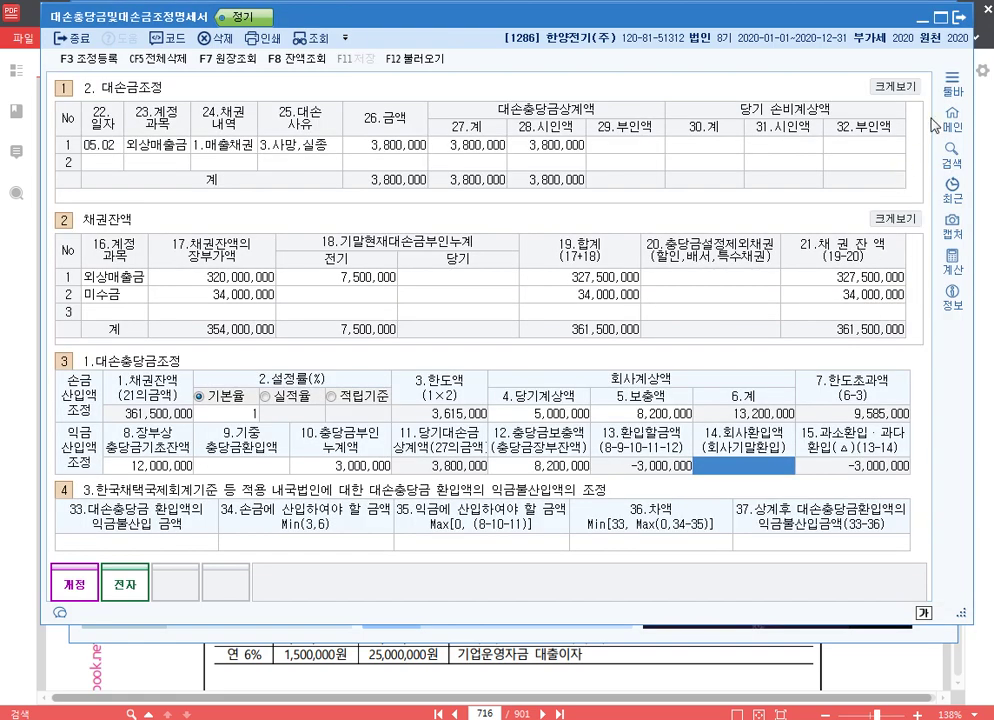
click(963, 18)
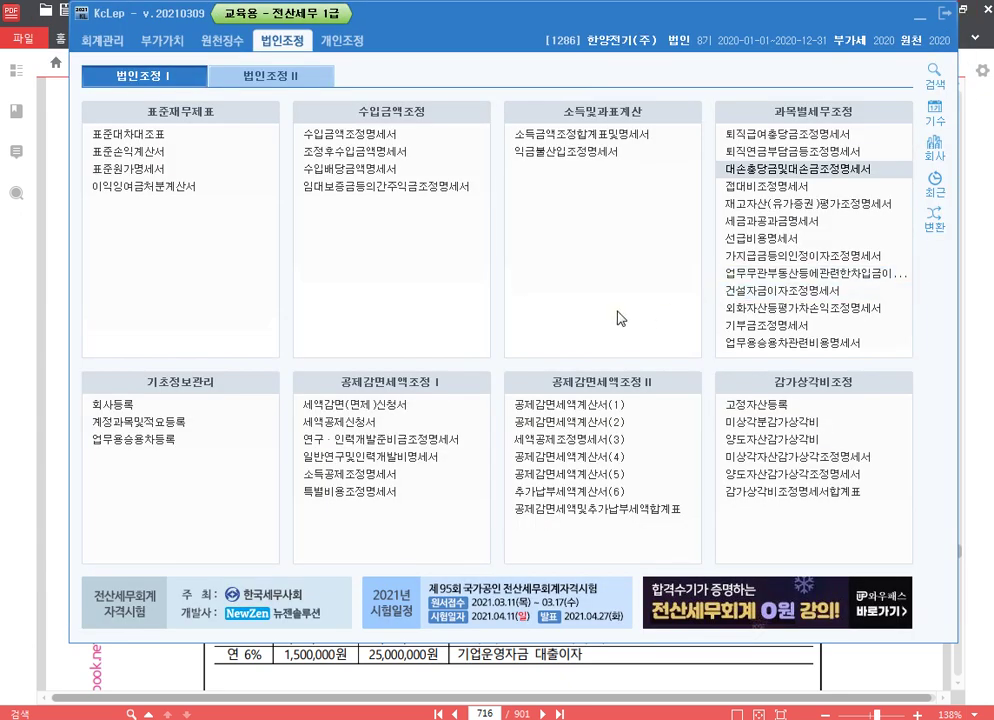